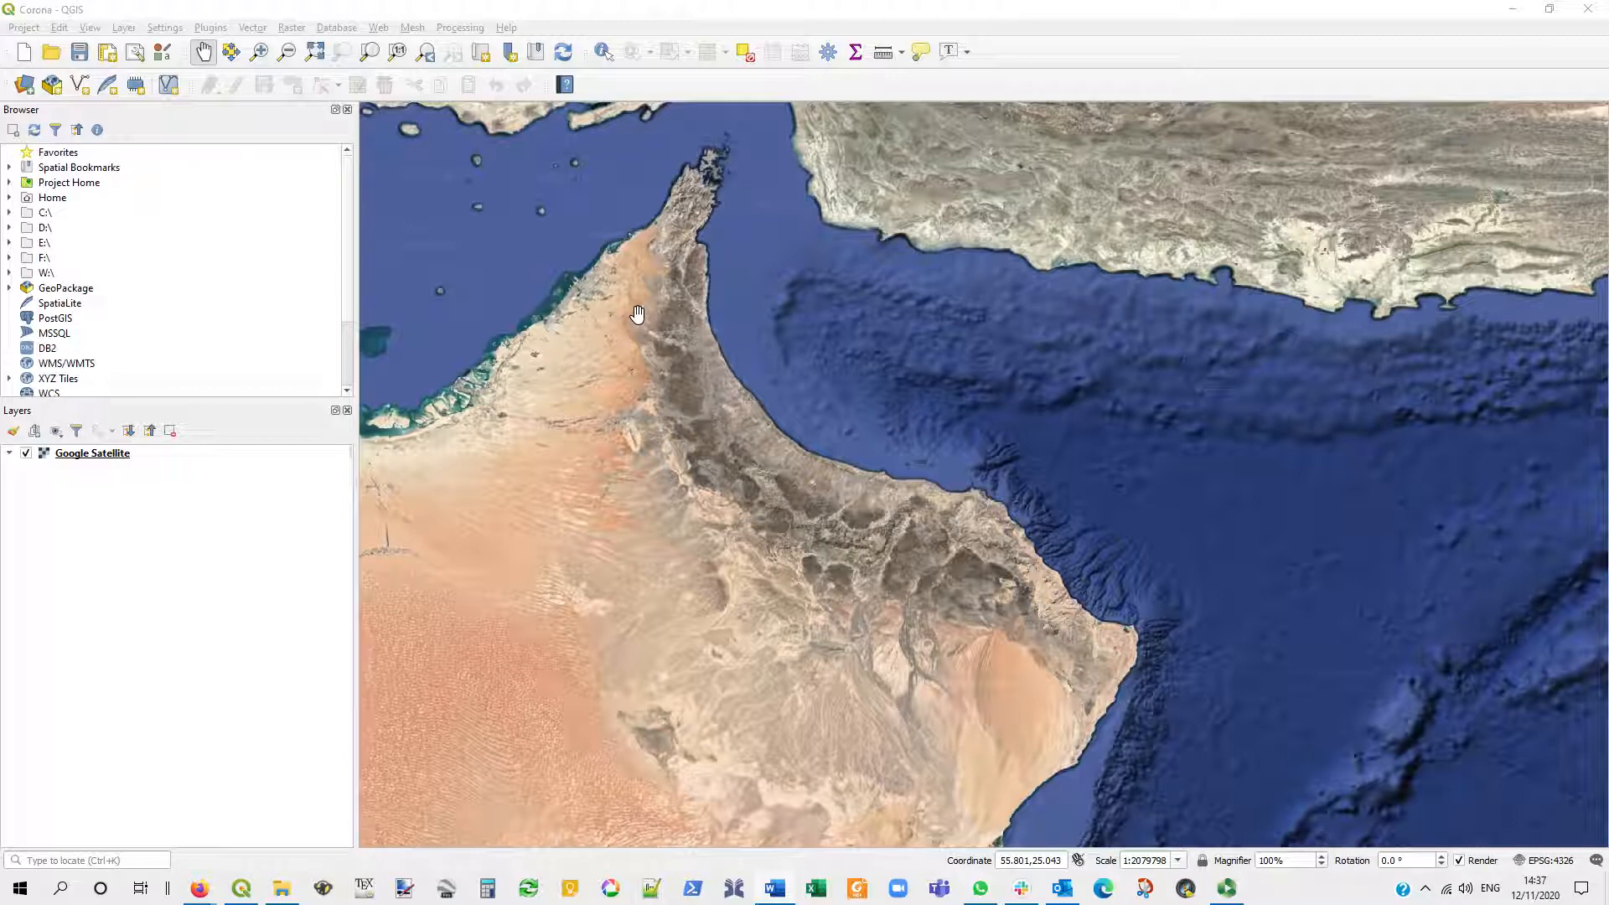
- Open the Georeferencer and configure it to show its window docked
left_click(293, 30)
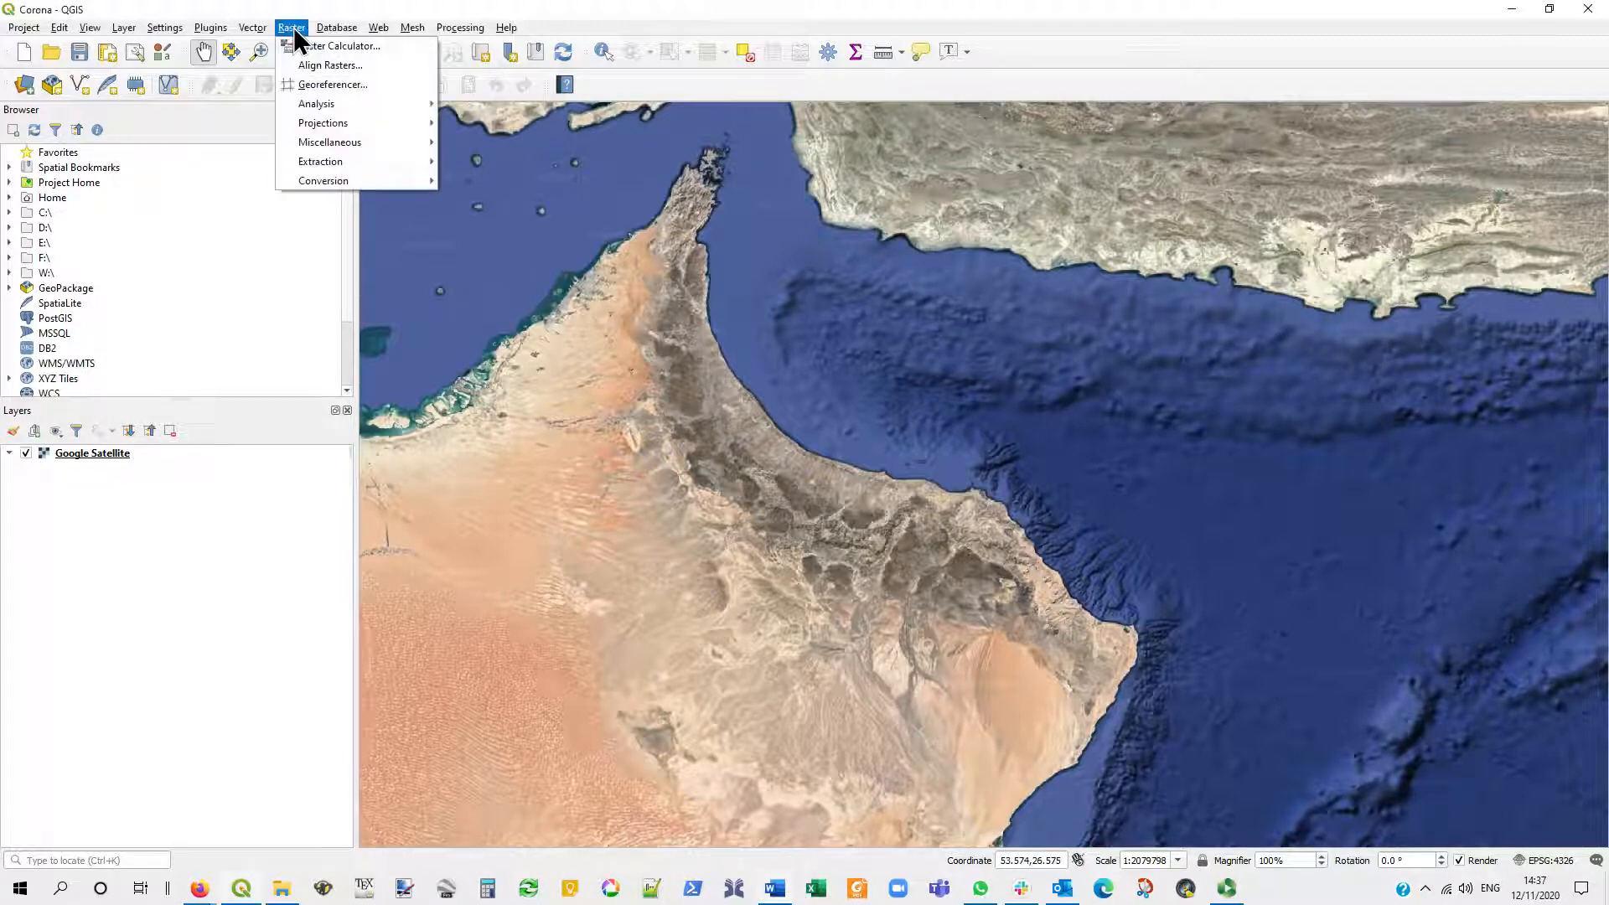
left_click(329, 84)
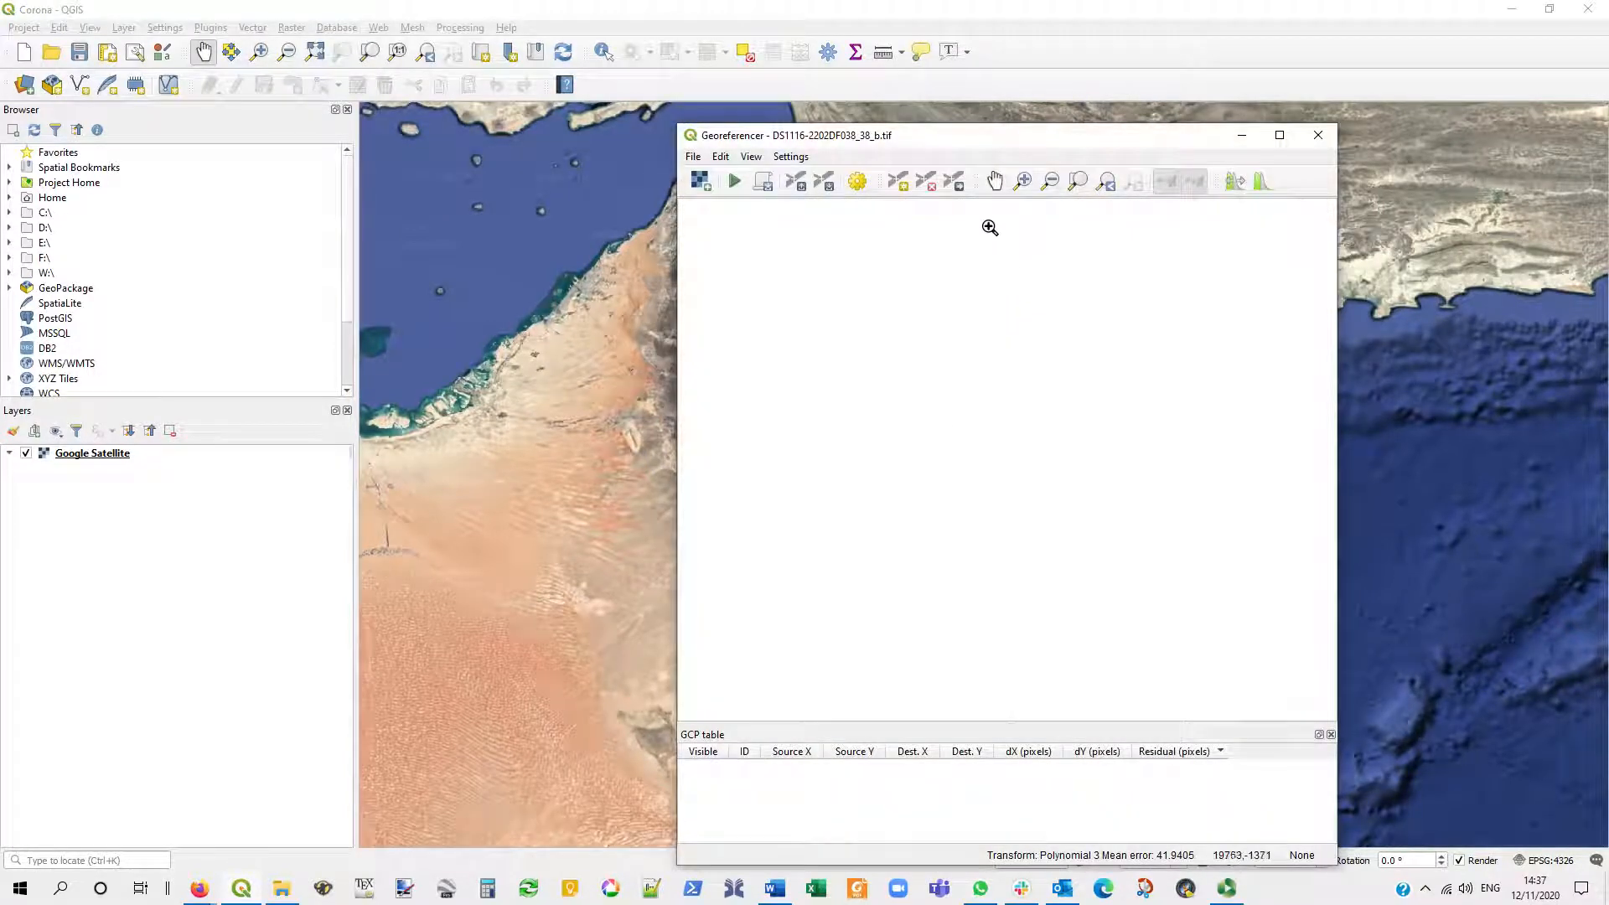
left_click(792, 158)
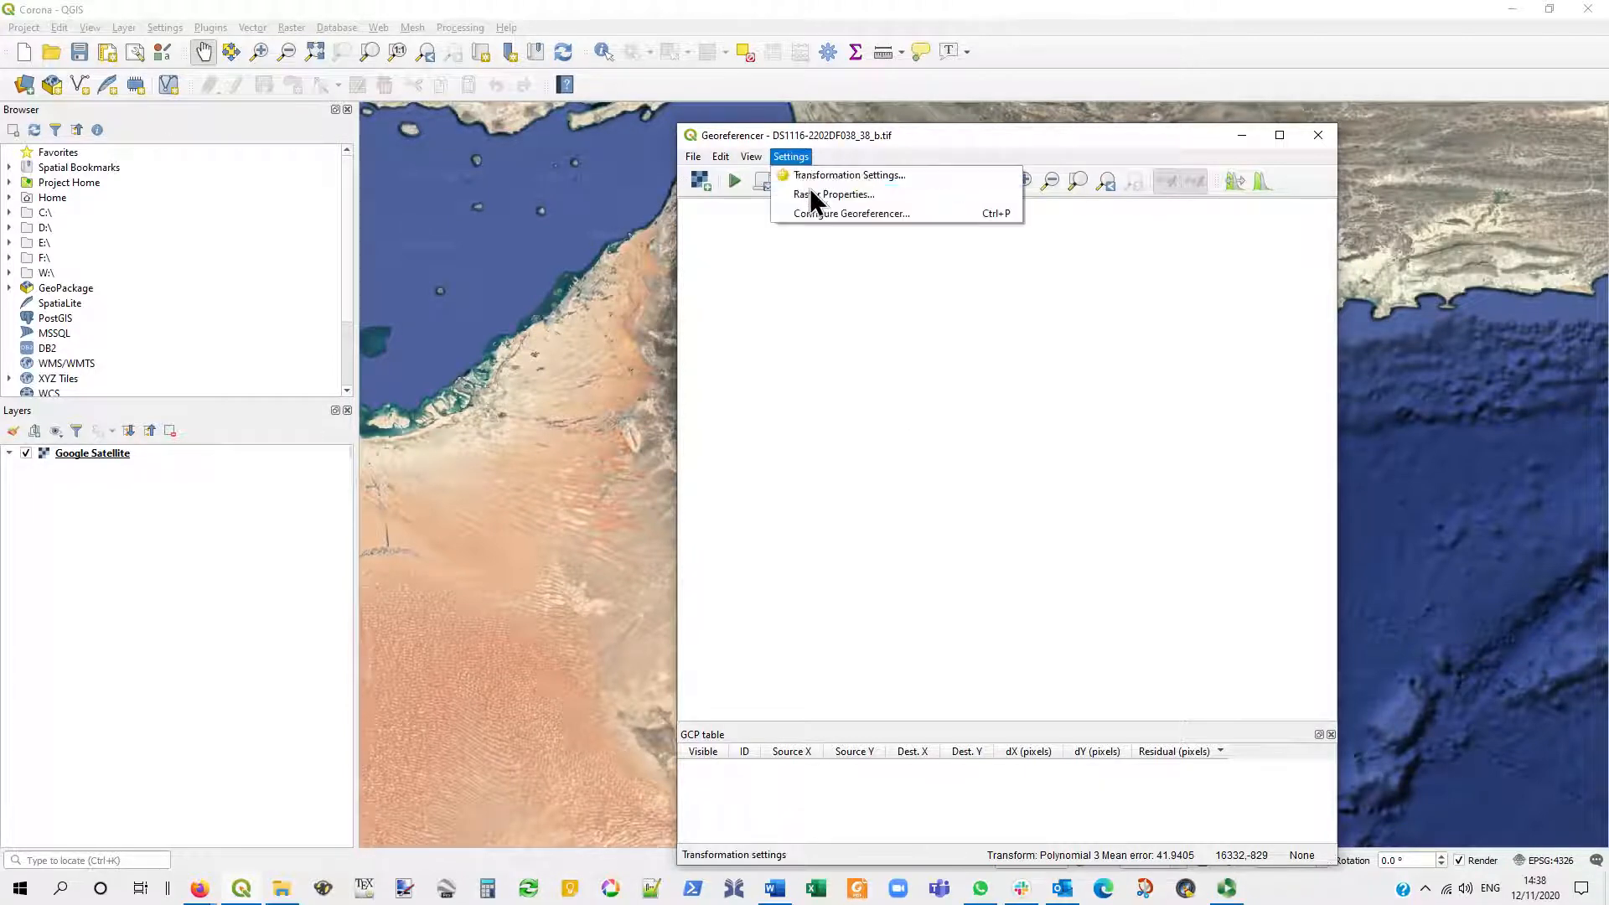
left_click(817, 217)
left_click(621, 520)
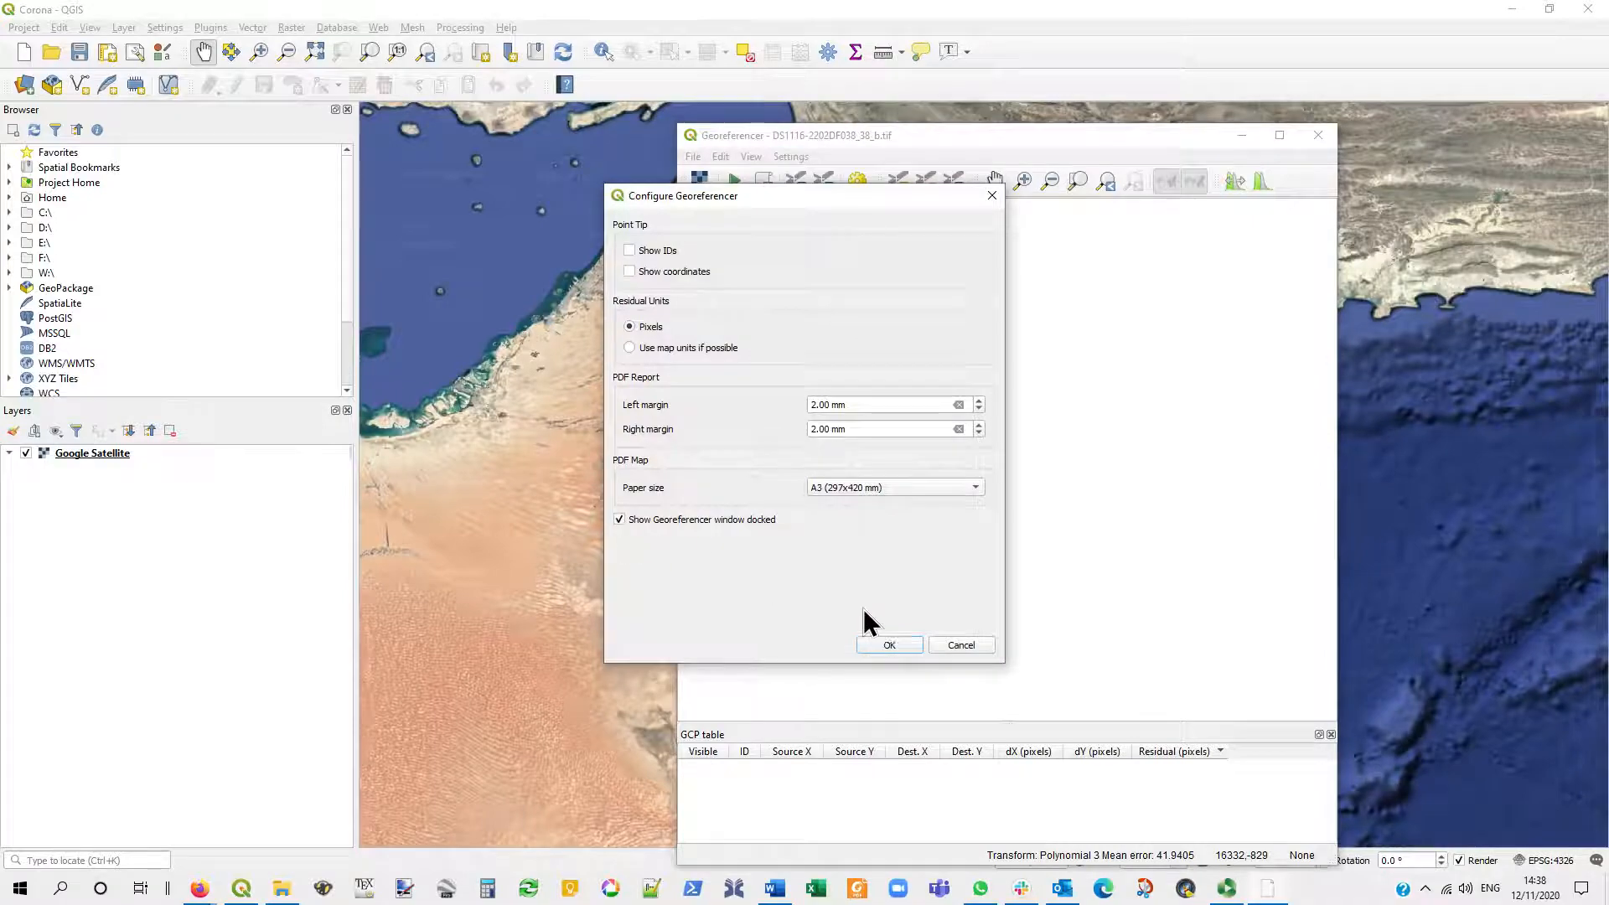
left_click(897, 647)
- Arrange the Georeferencer beside the map, narrow the Browser and Layers panels, and recentre the map on the Oman peninsula
left_click_drag(787, 603, 1596, 432)
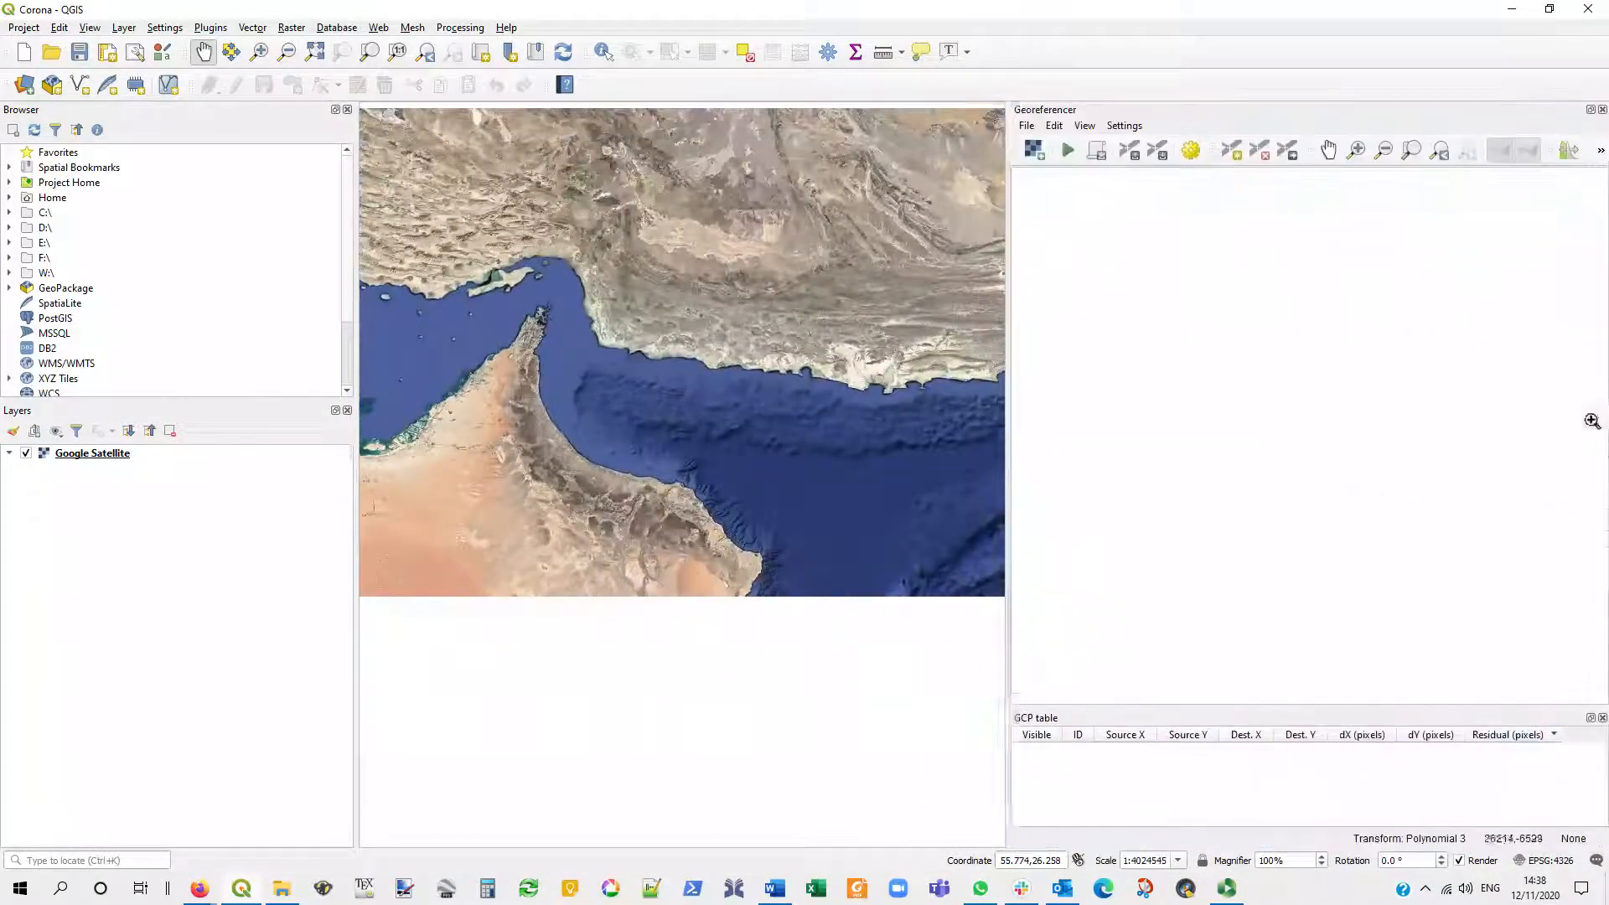
left_click_drag(357, 505, 263, 503)
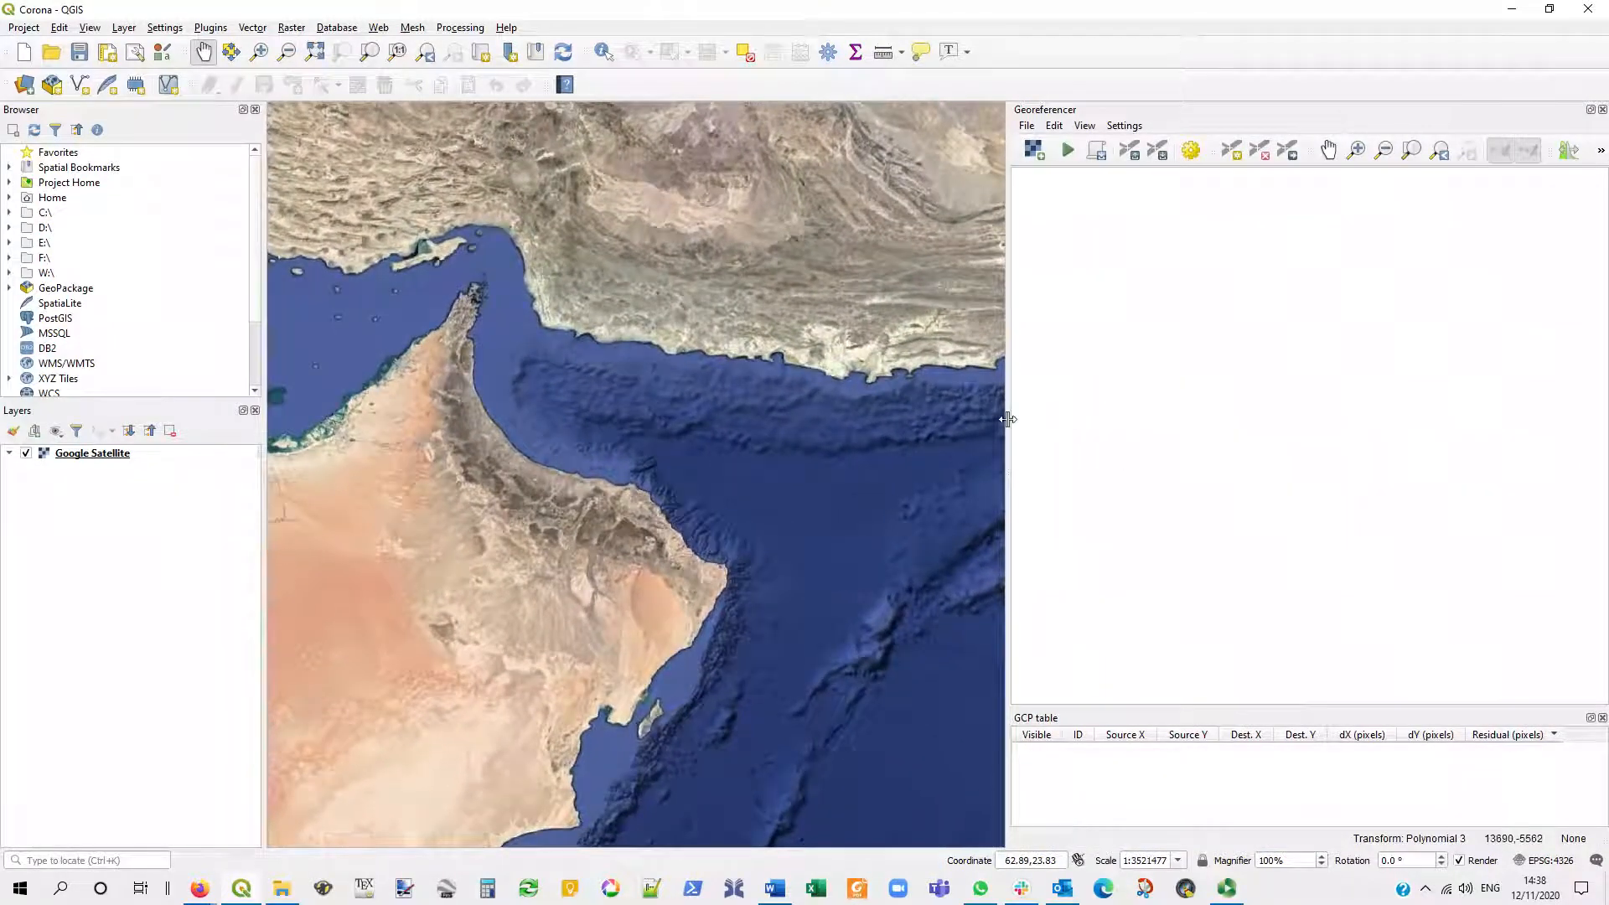
left_click_drag(1006, 415, 1000, 422)
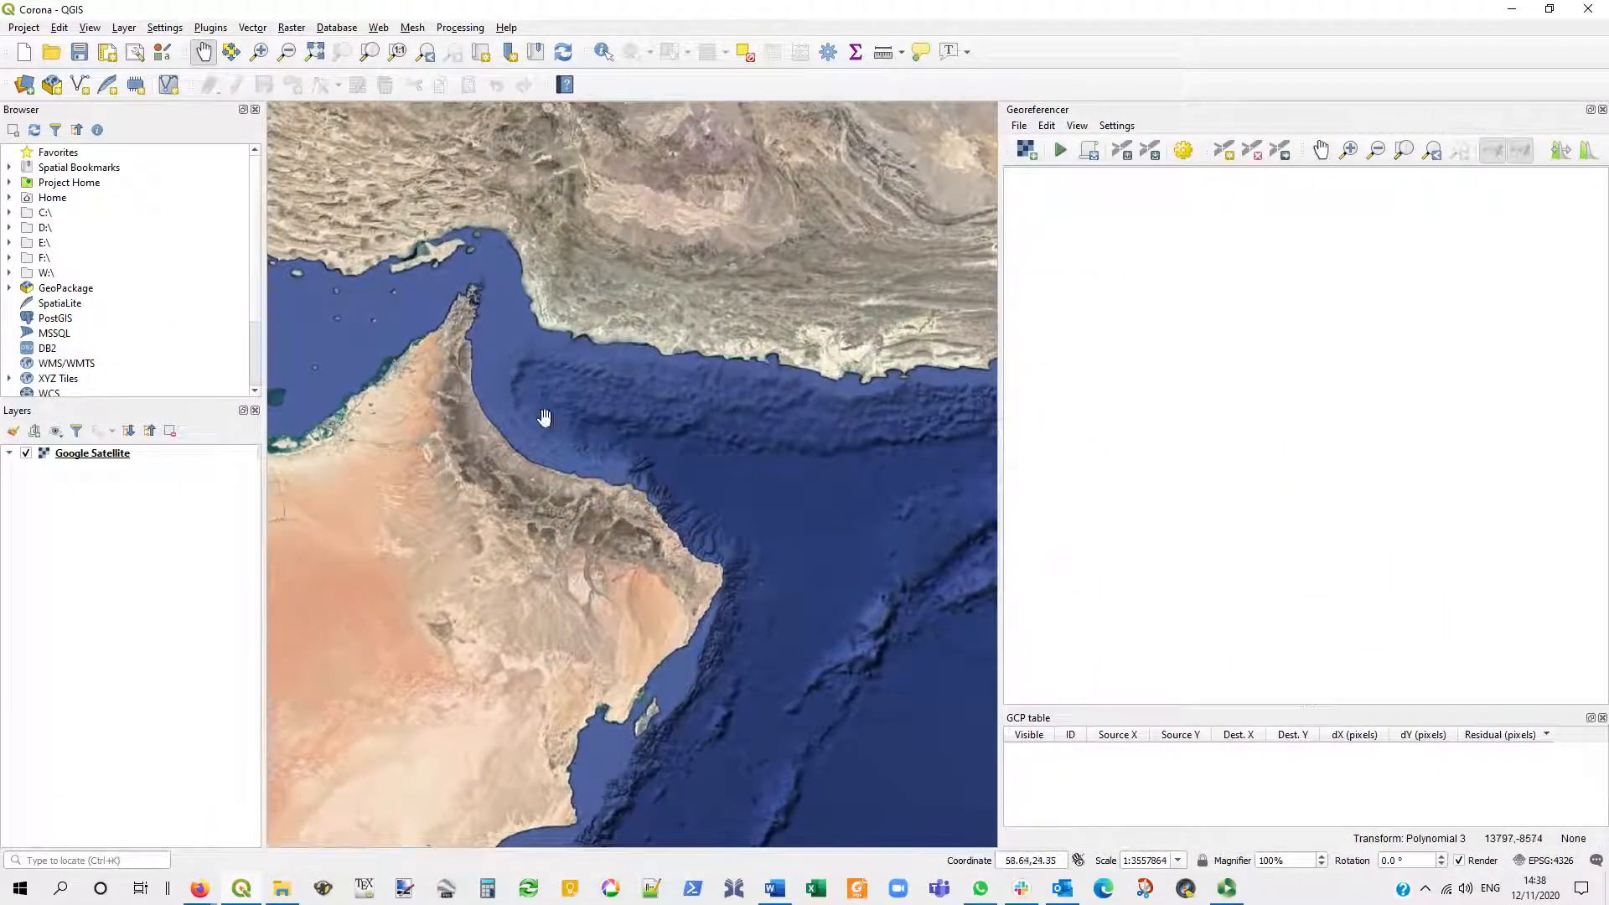
left_click_drag(262, 546, 233, 546)
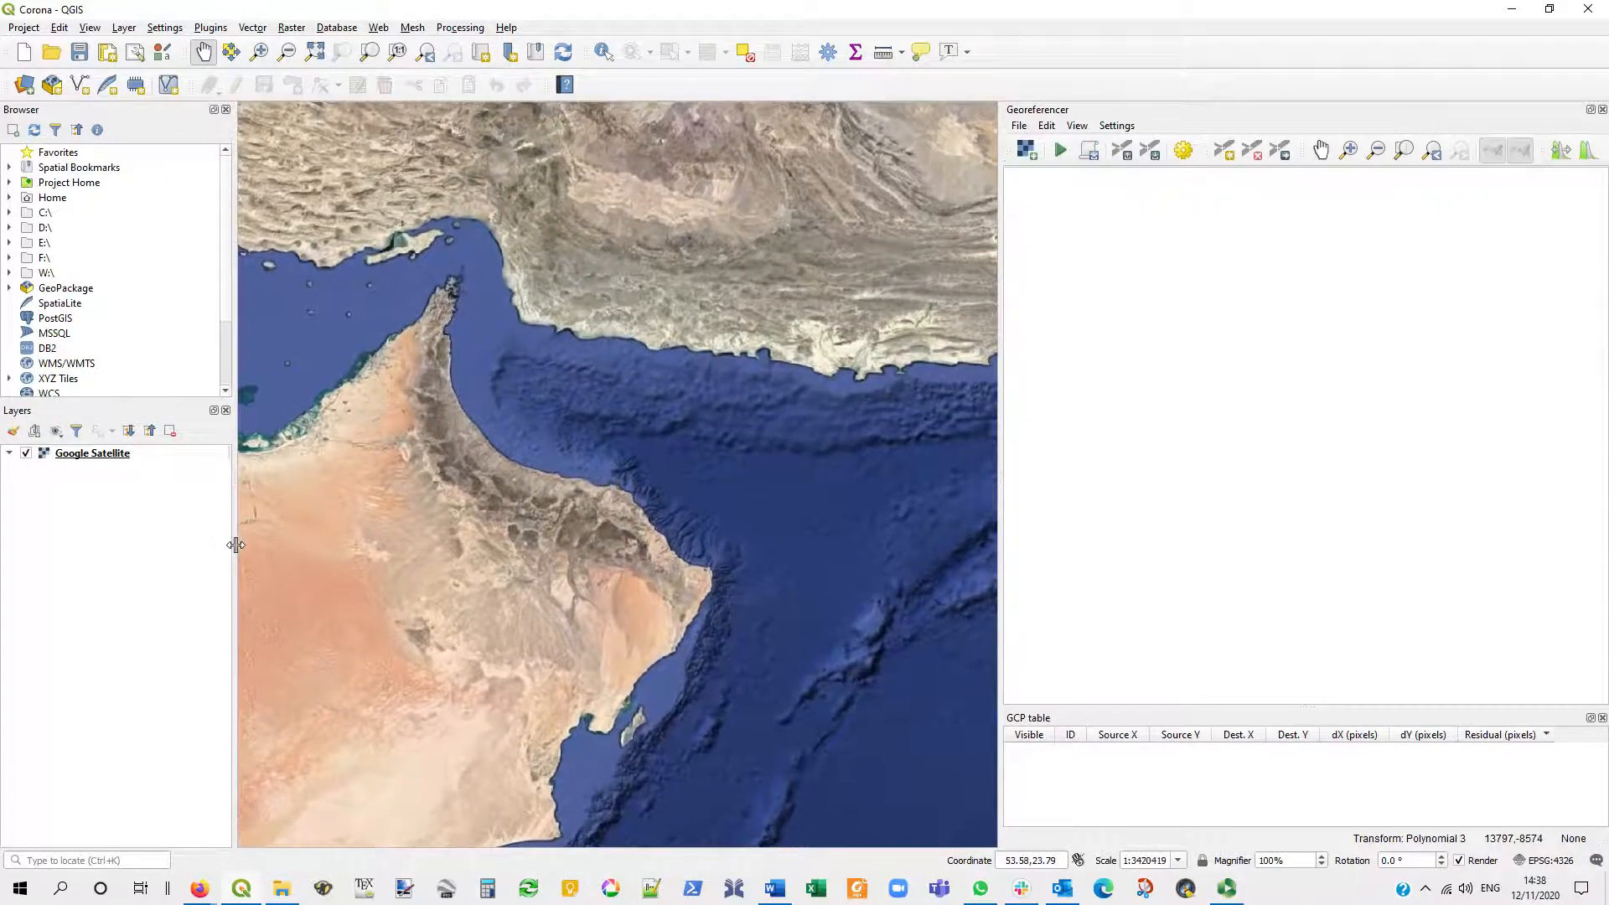
left_click_drag(792, 491, 910, 504)
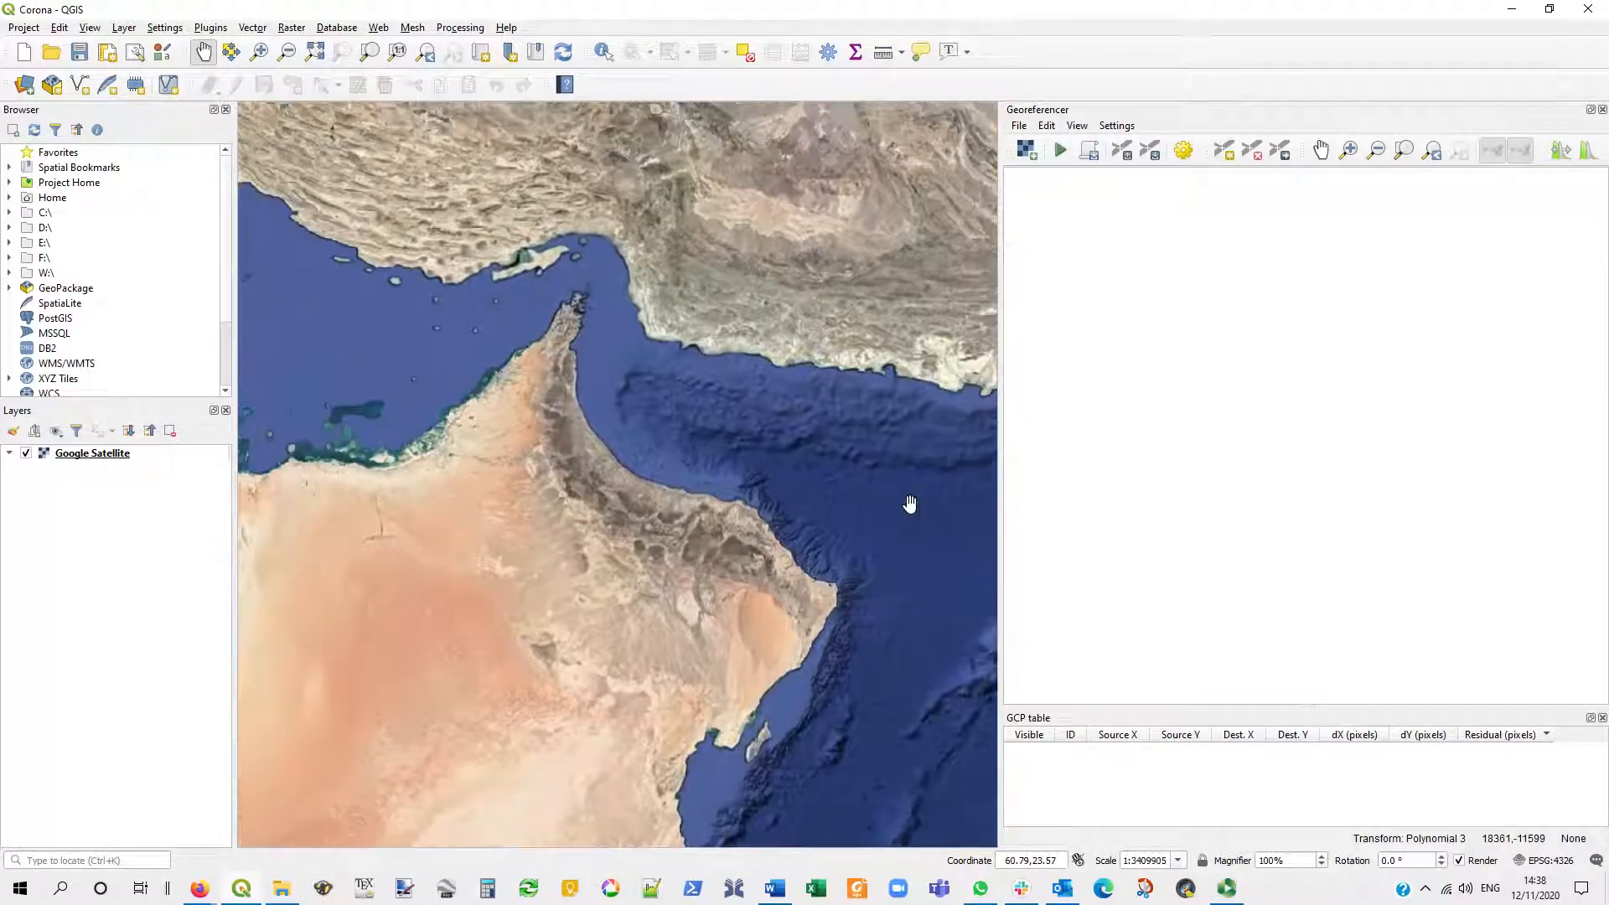
- Set the project coordinate reference system to WGS 84 (EPSG:4326)
left_click(1547, 861)
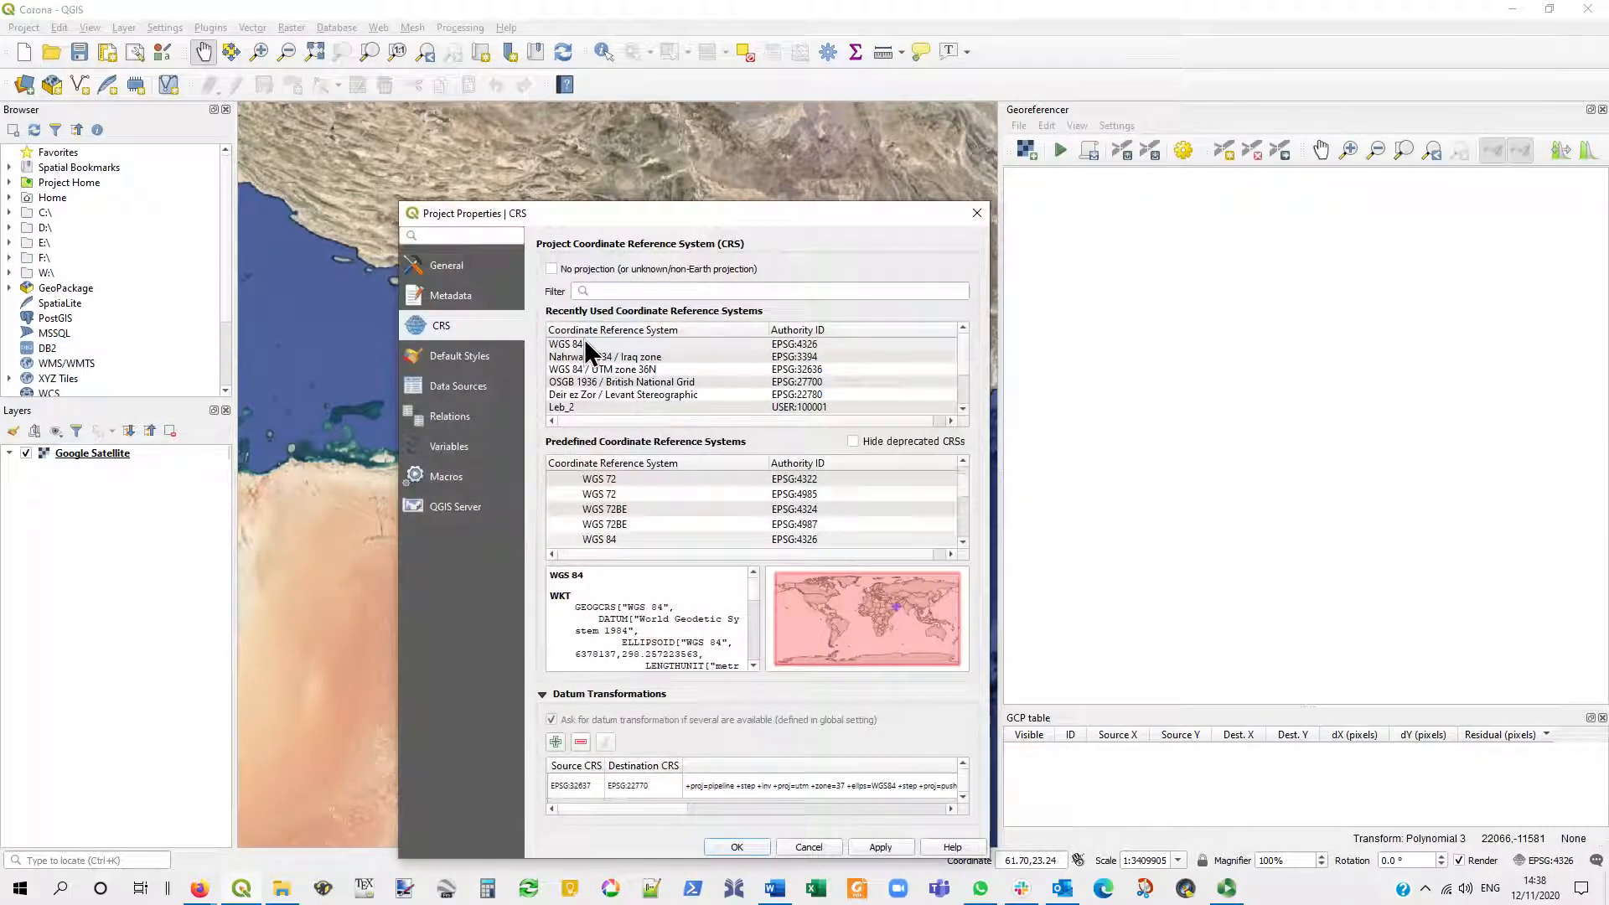
left_click(585, 344)
left_click(736, 846)
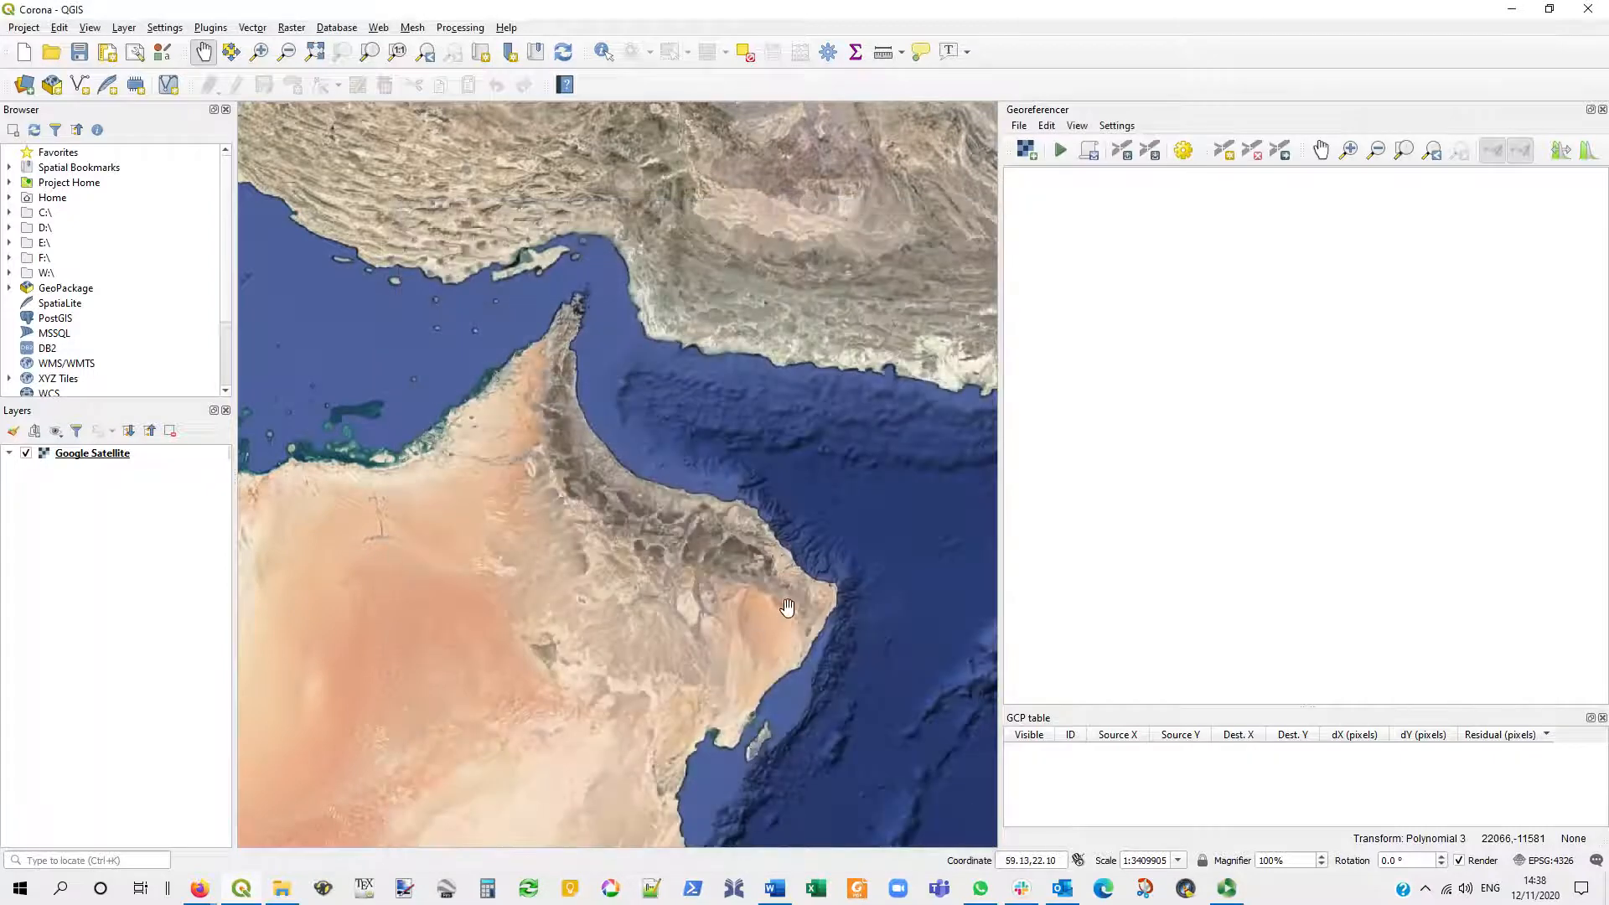
- Load the raster DS1116-2202DF038_38_b.tif from the Corona folder into the Georeferencer
left_click(1020, 126)
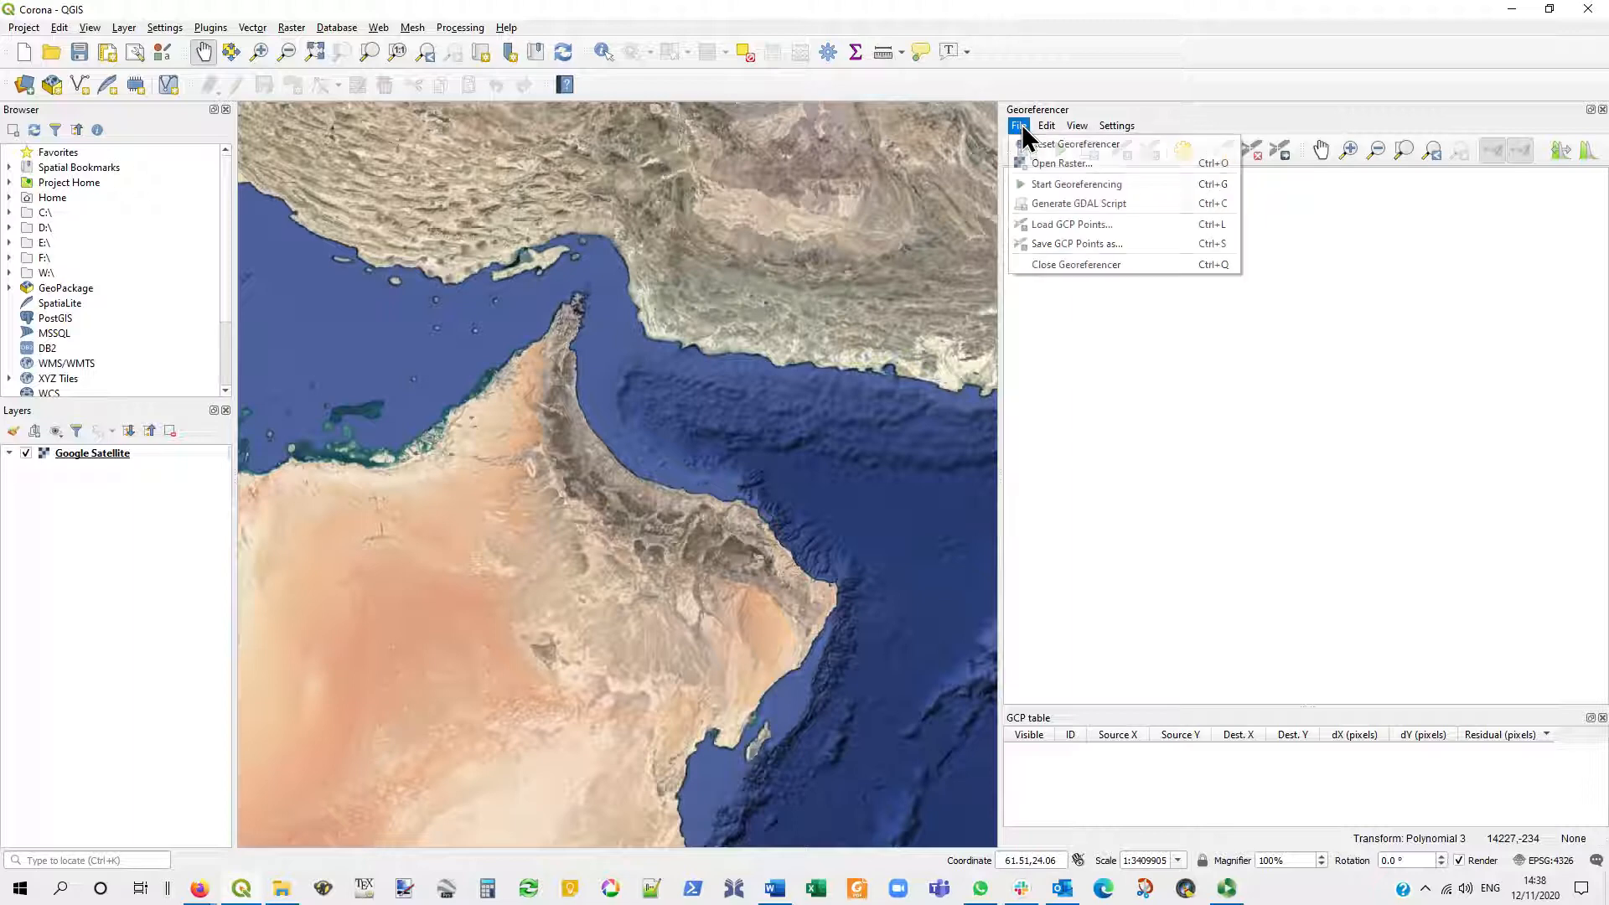
left_click(1042, 159)
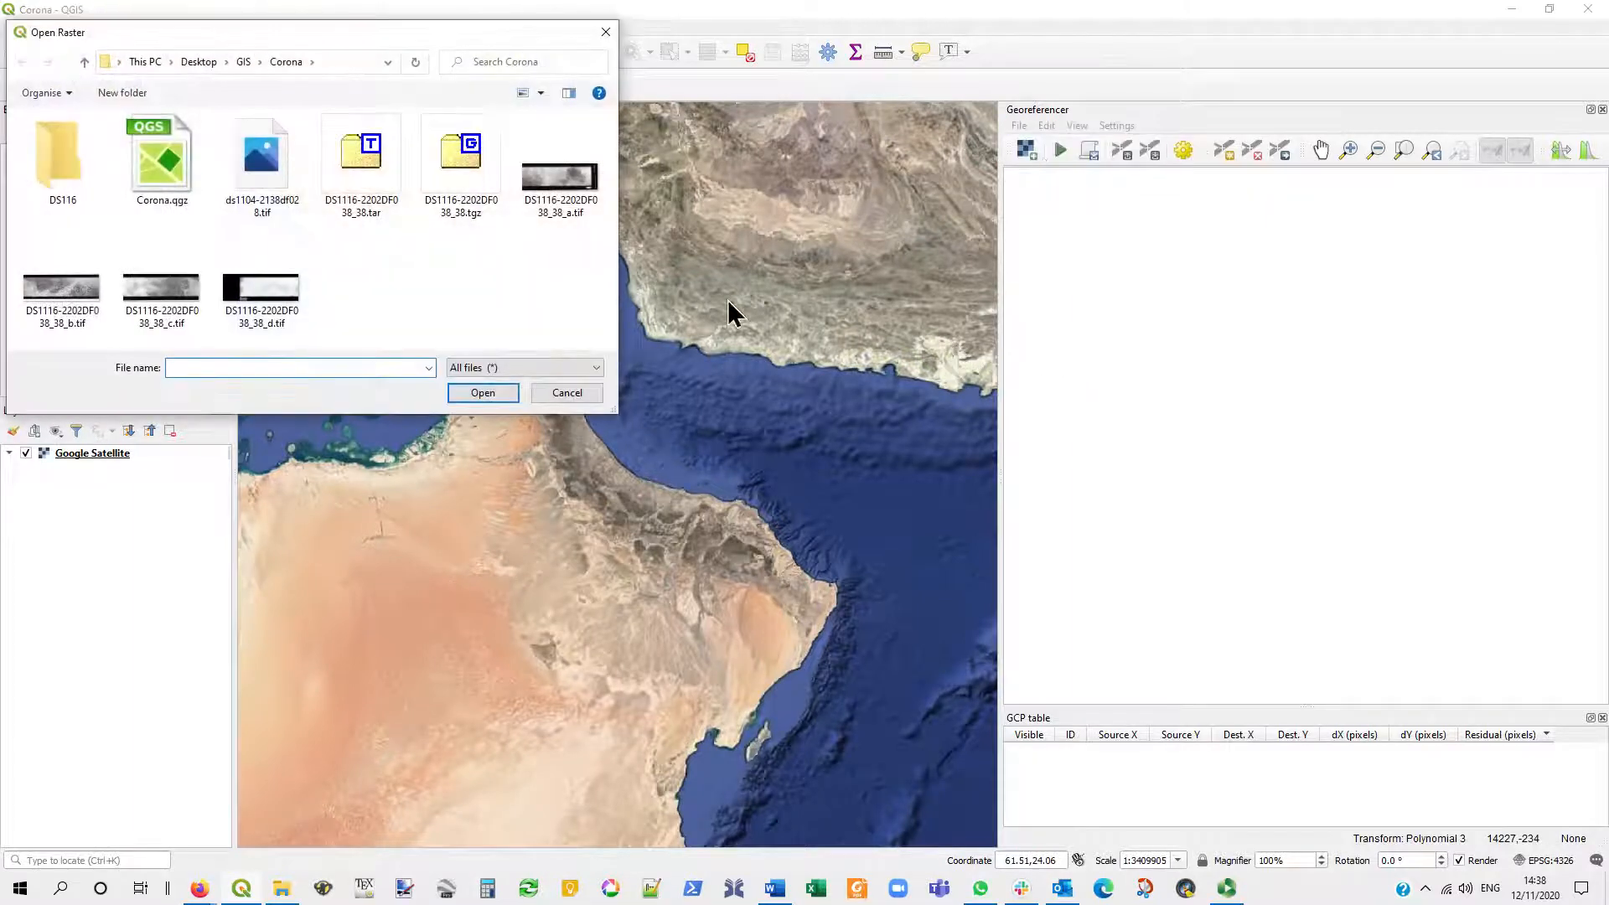
left_click(59, 297)
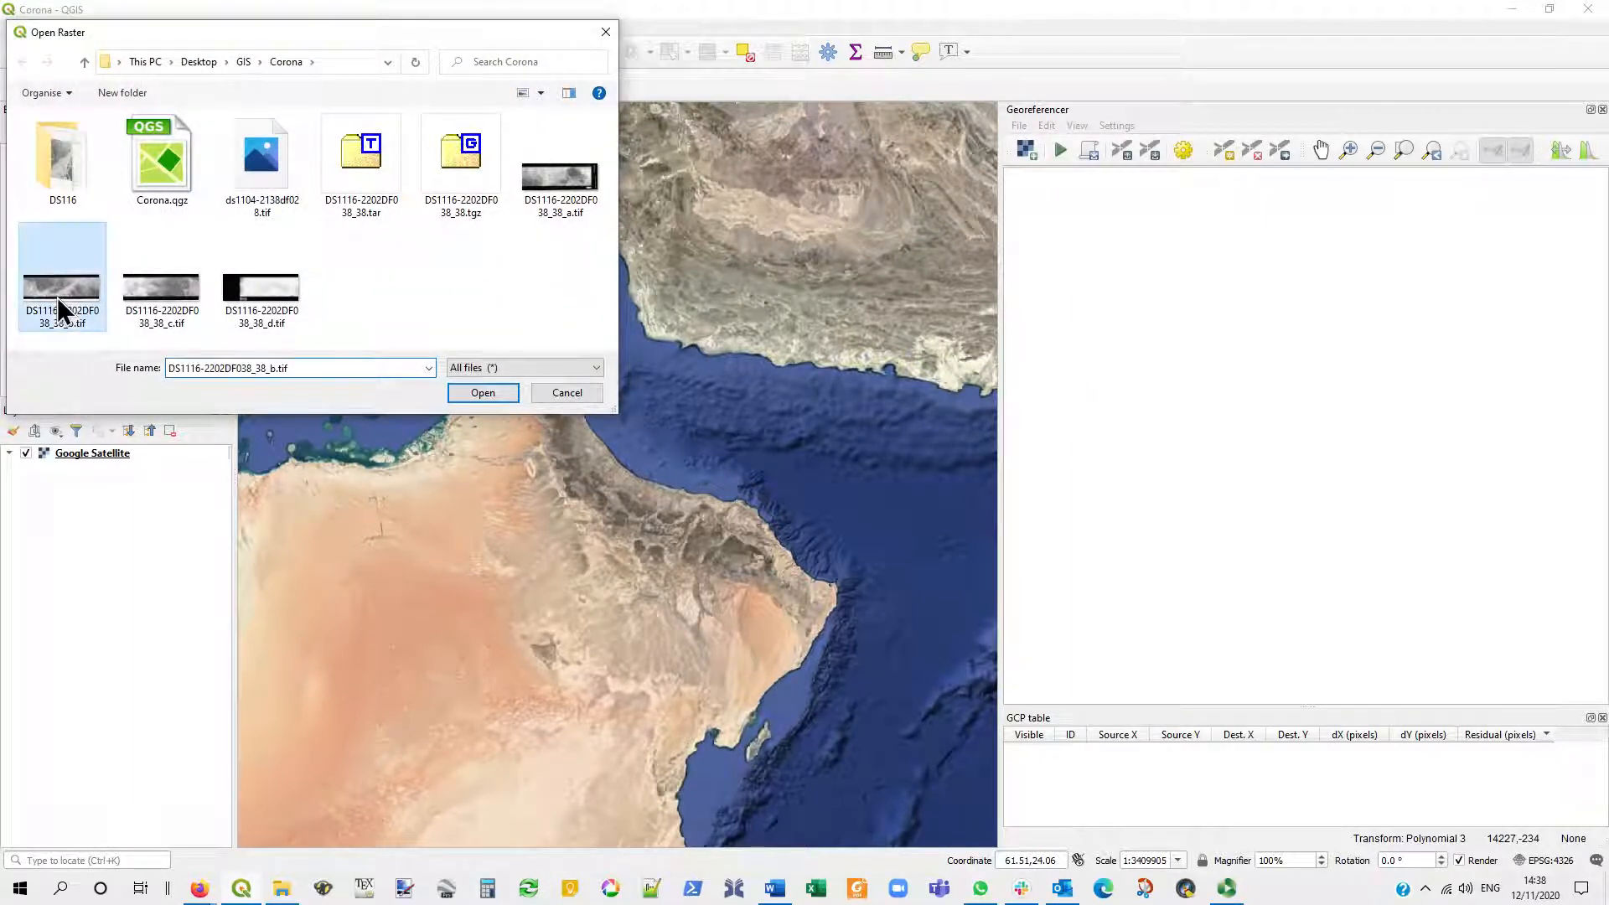
left_click(482, 393)
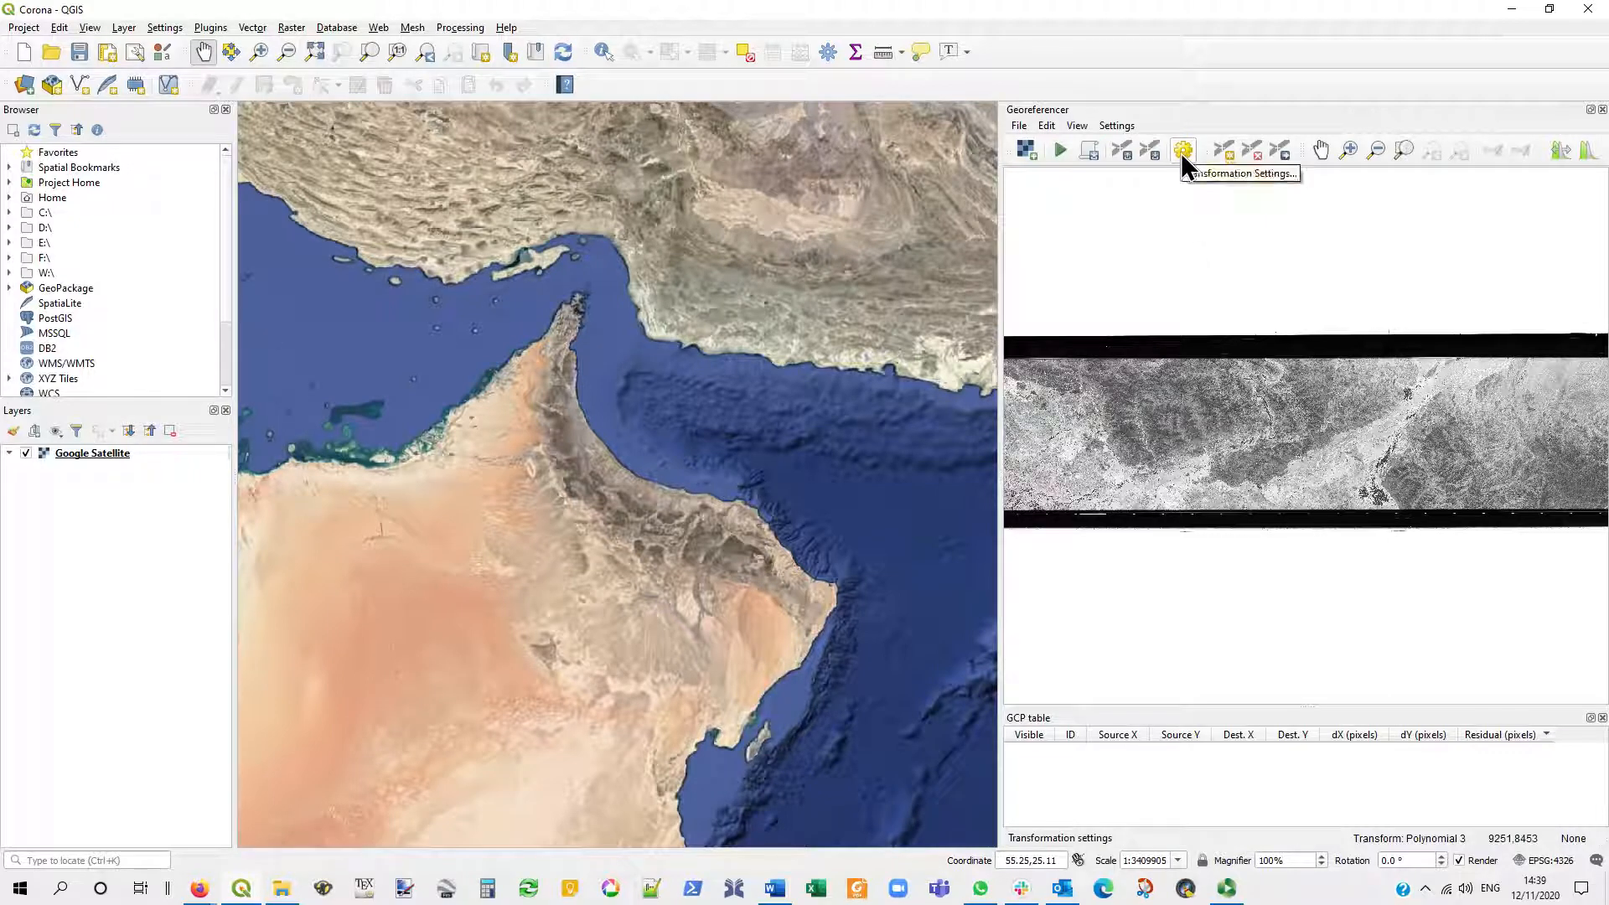
- Set the transformation type to Polynomial 1 and the target SRS to Project CRS: EPSG:4326 - WGS 84
left_click(1123, 125)
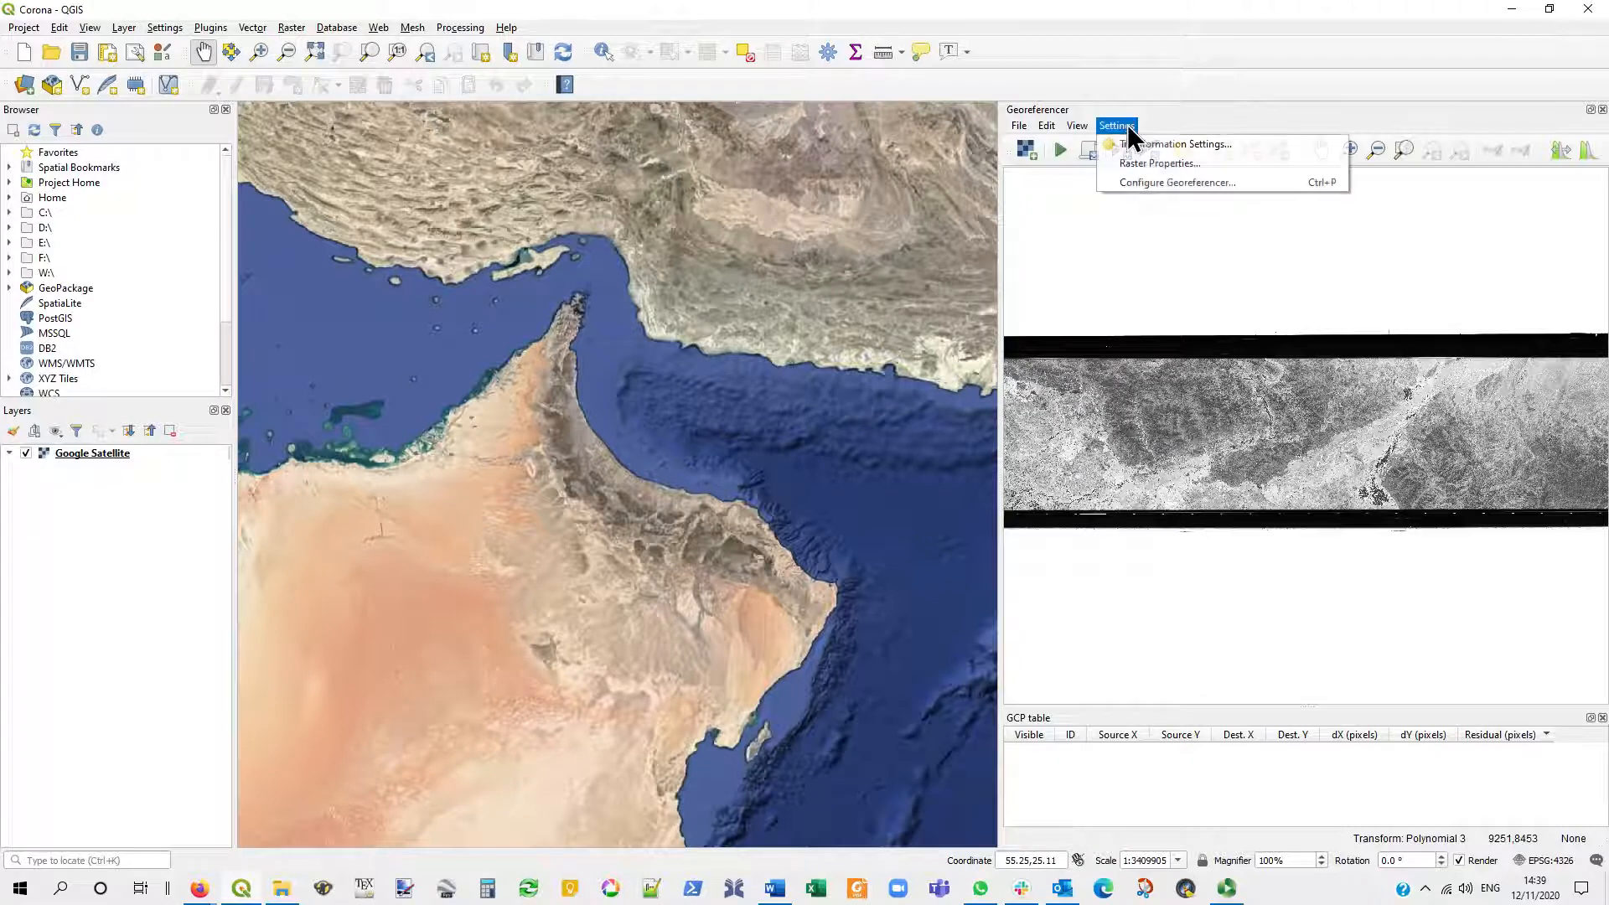
left_click(1139, 144)
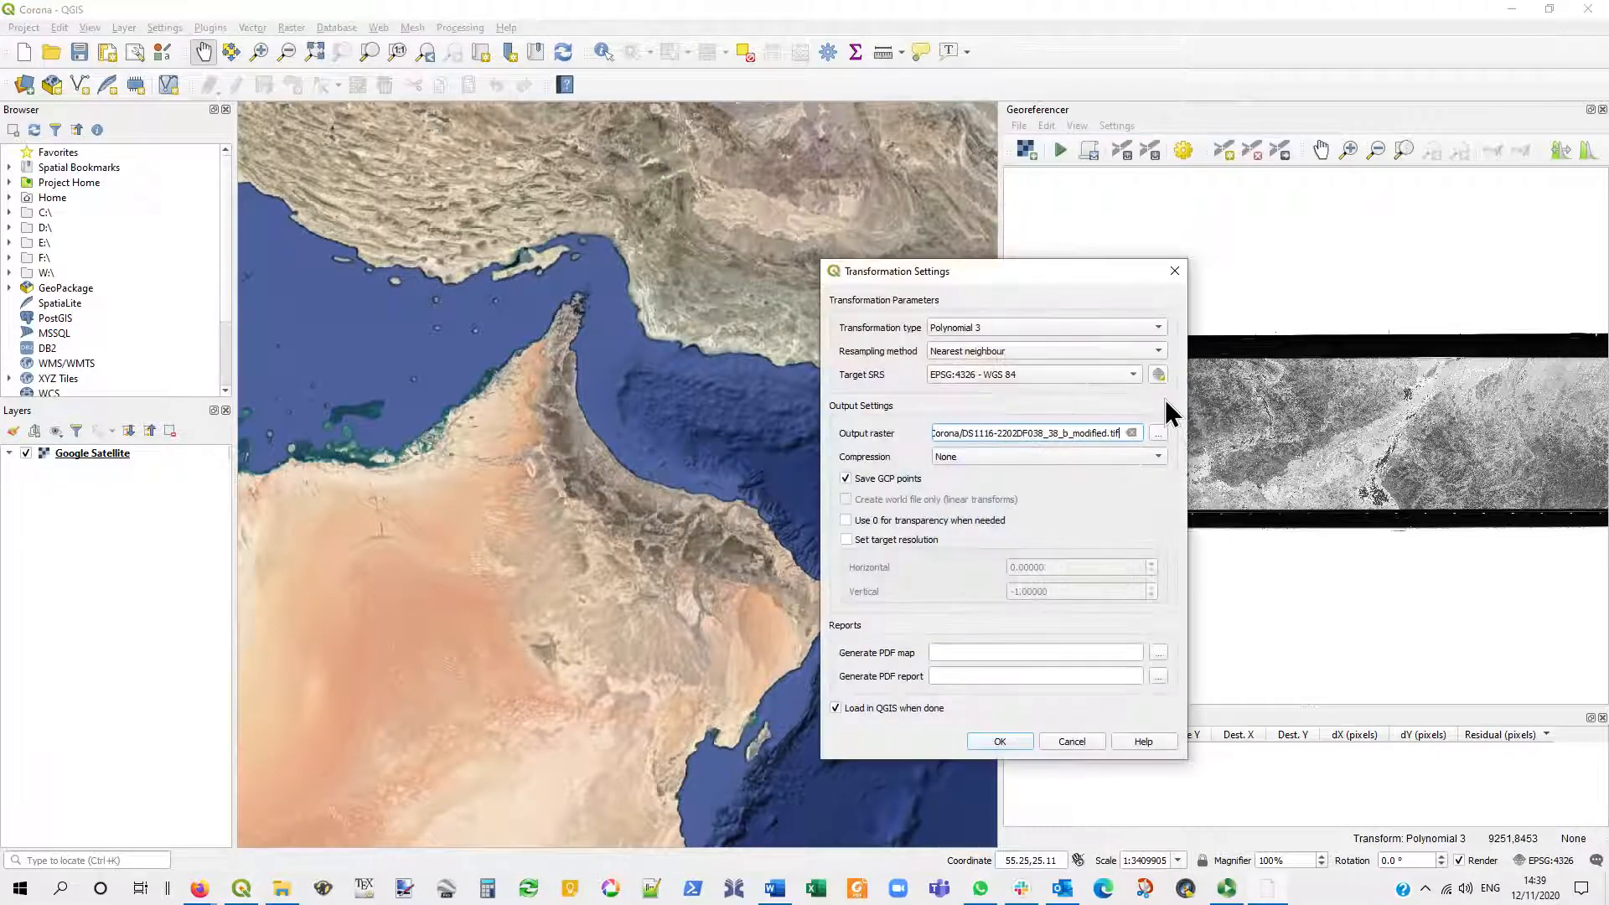
left_click(1052, 328)
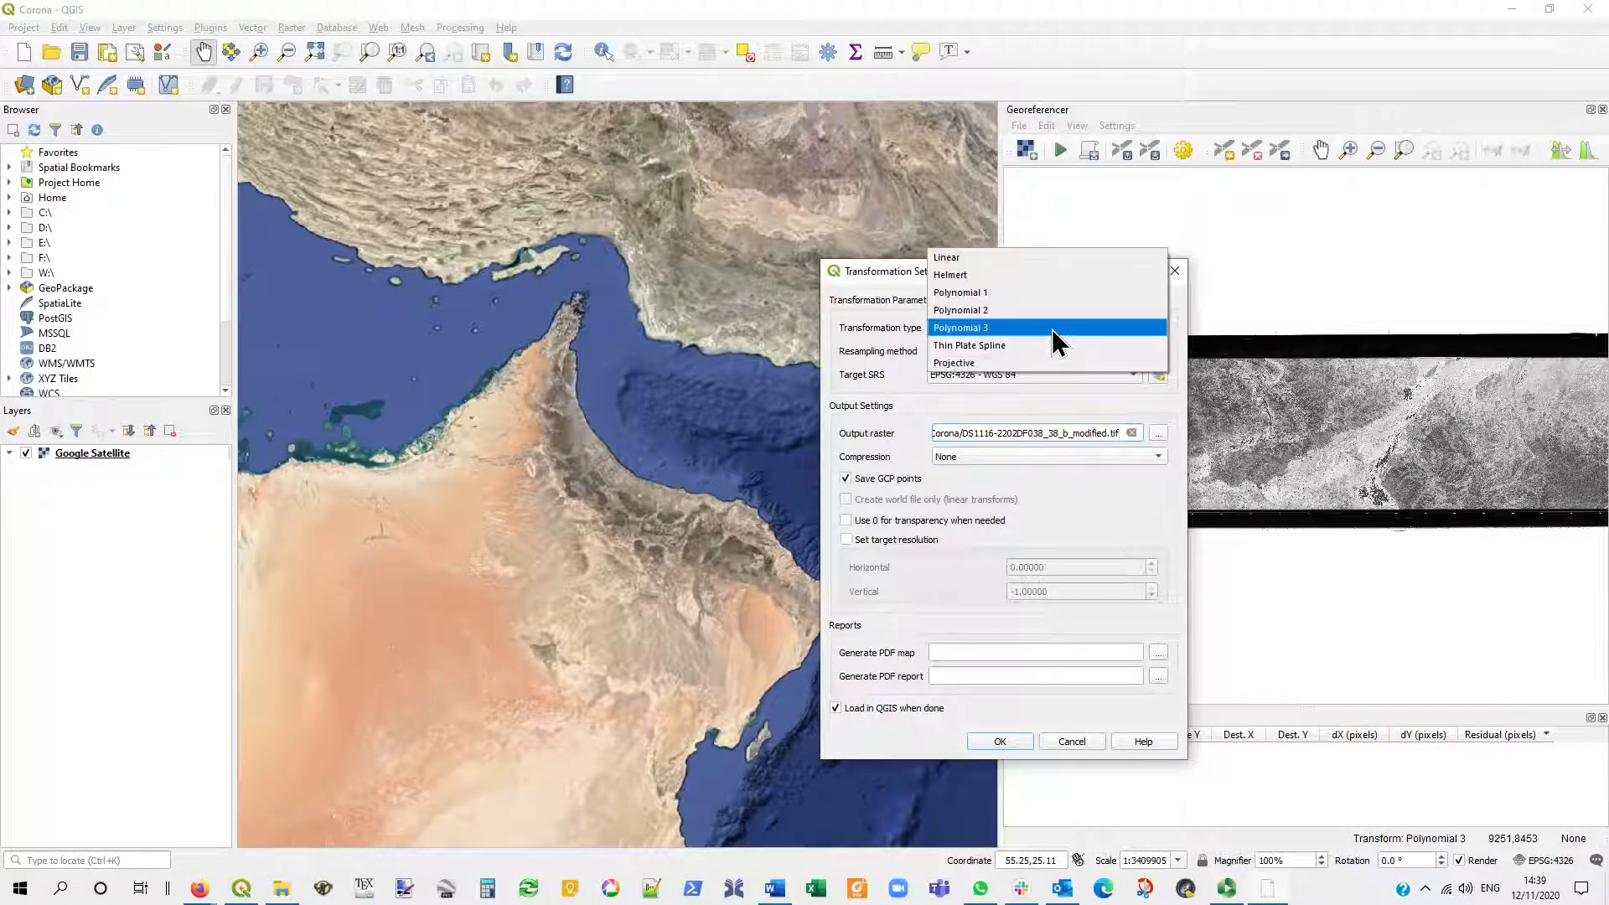
left_click(994, 295)
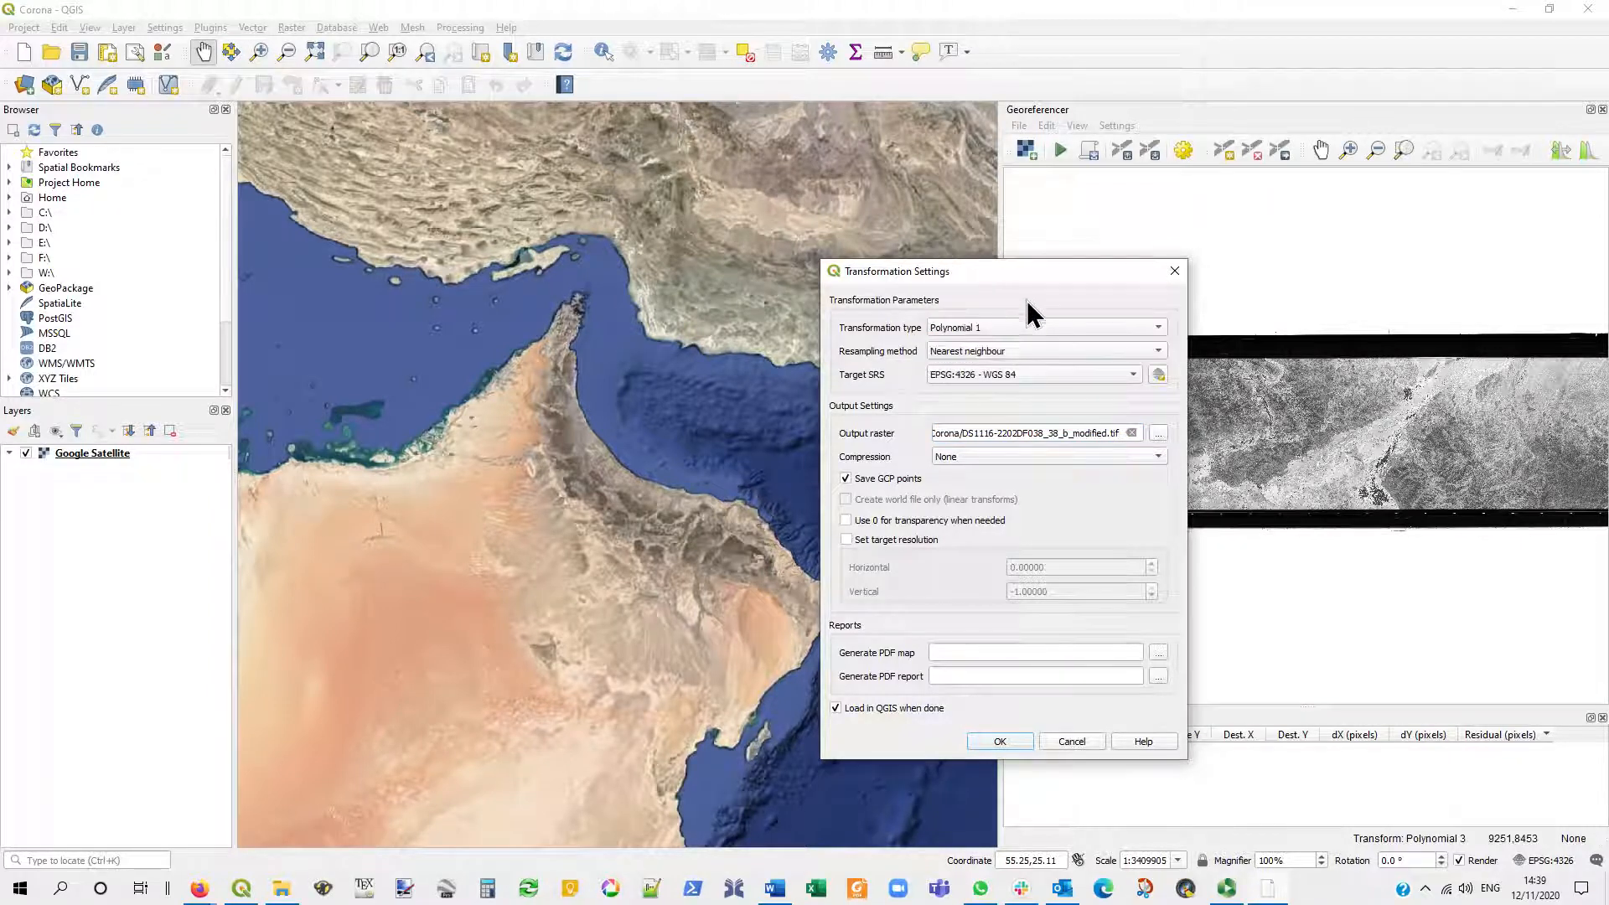
left_click(1075, 386)
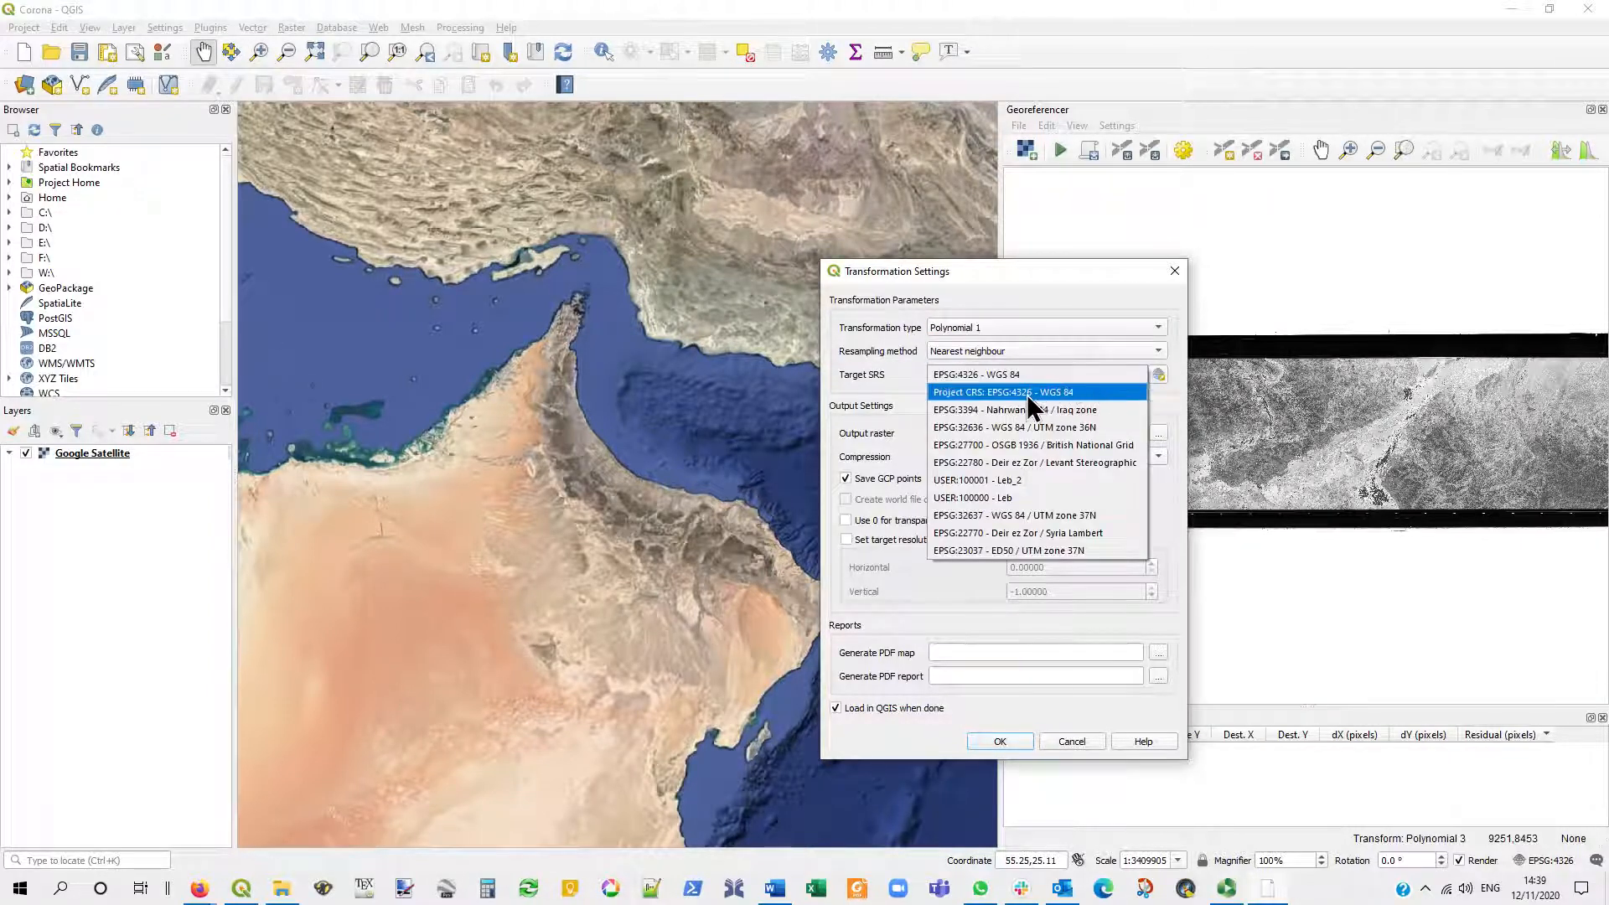
left_click(983, 393)
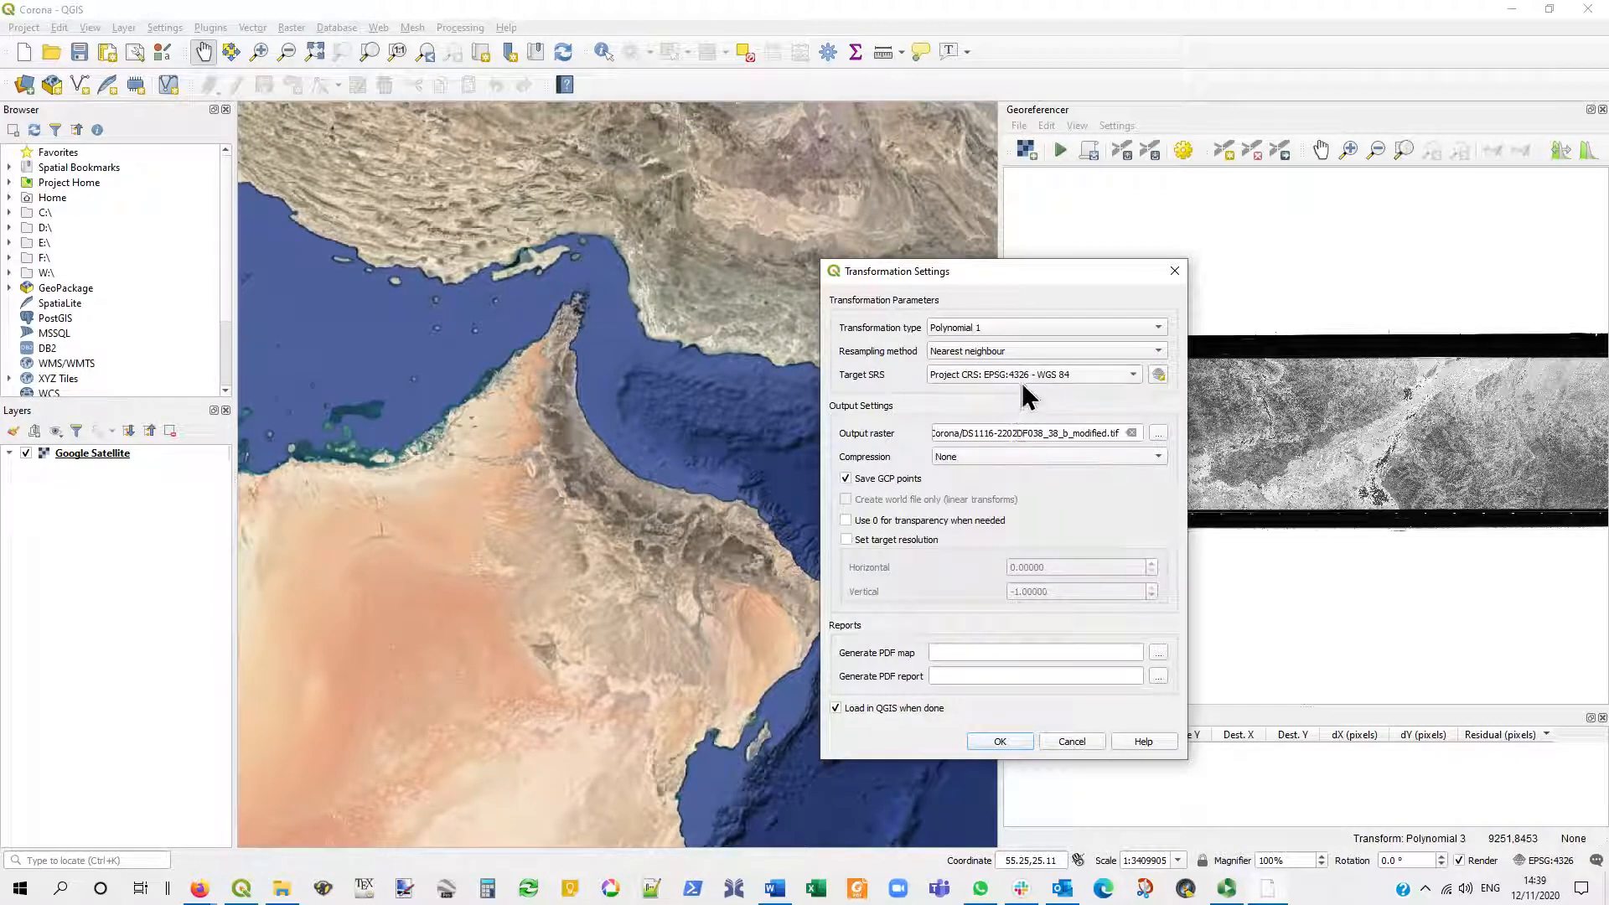
- Set the output raster to DS1116-2202DF038_38_b_GR.tif with GCP points saved, and accept the transformation settings
left_click(1158, 434)
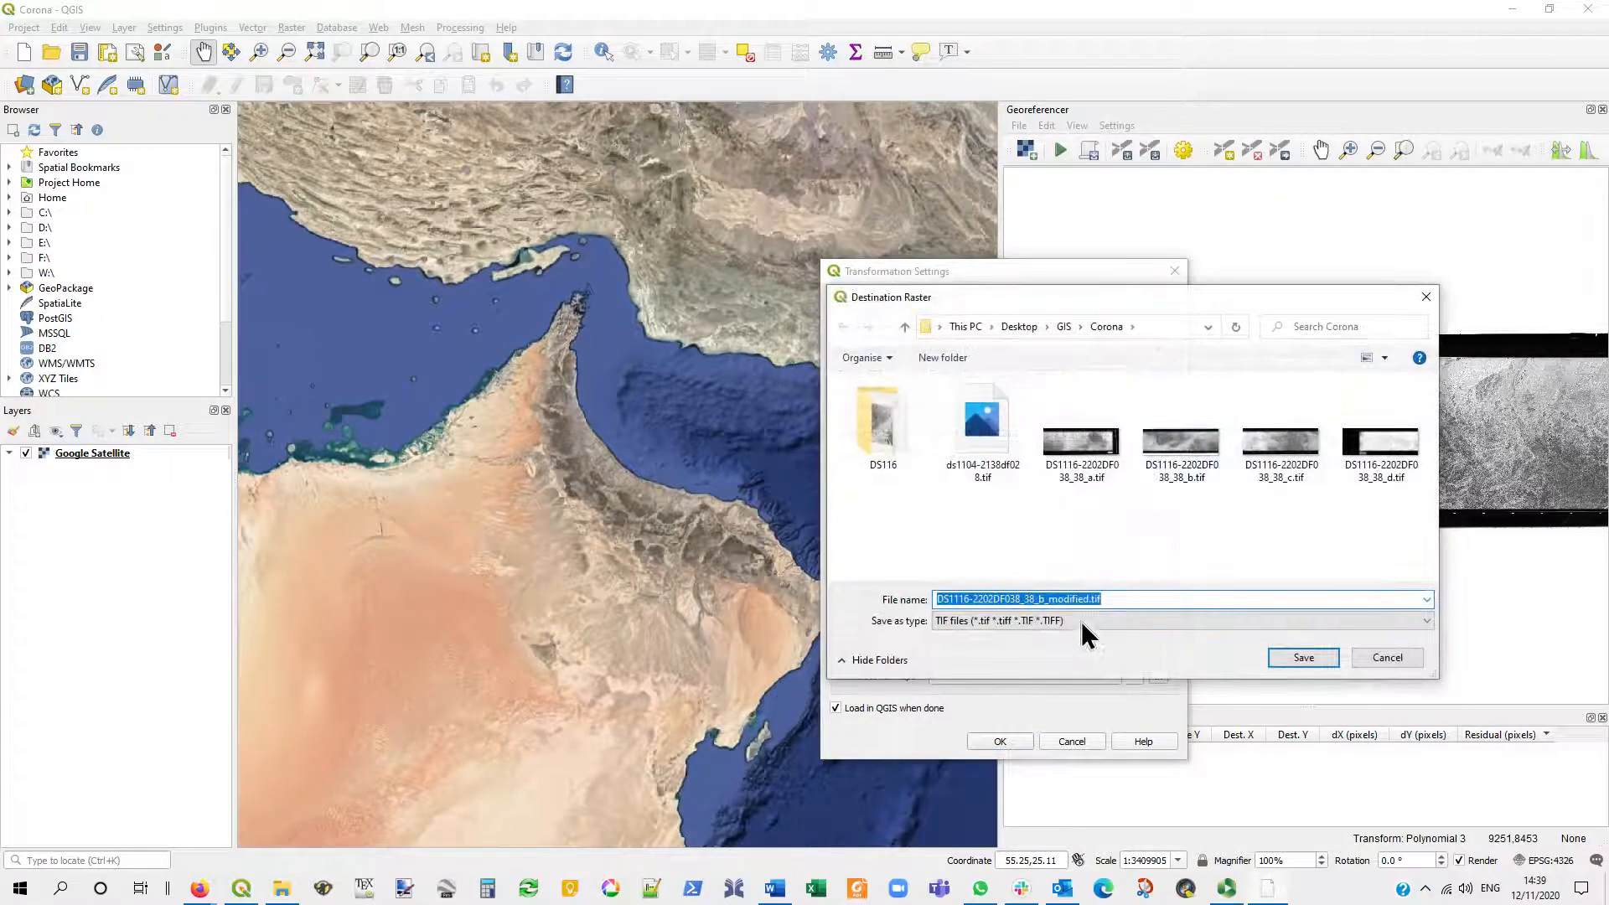
left_click(1052, 598)
left_click_drag(1051, 598, 1163, 602)
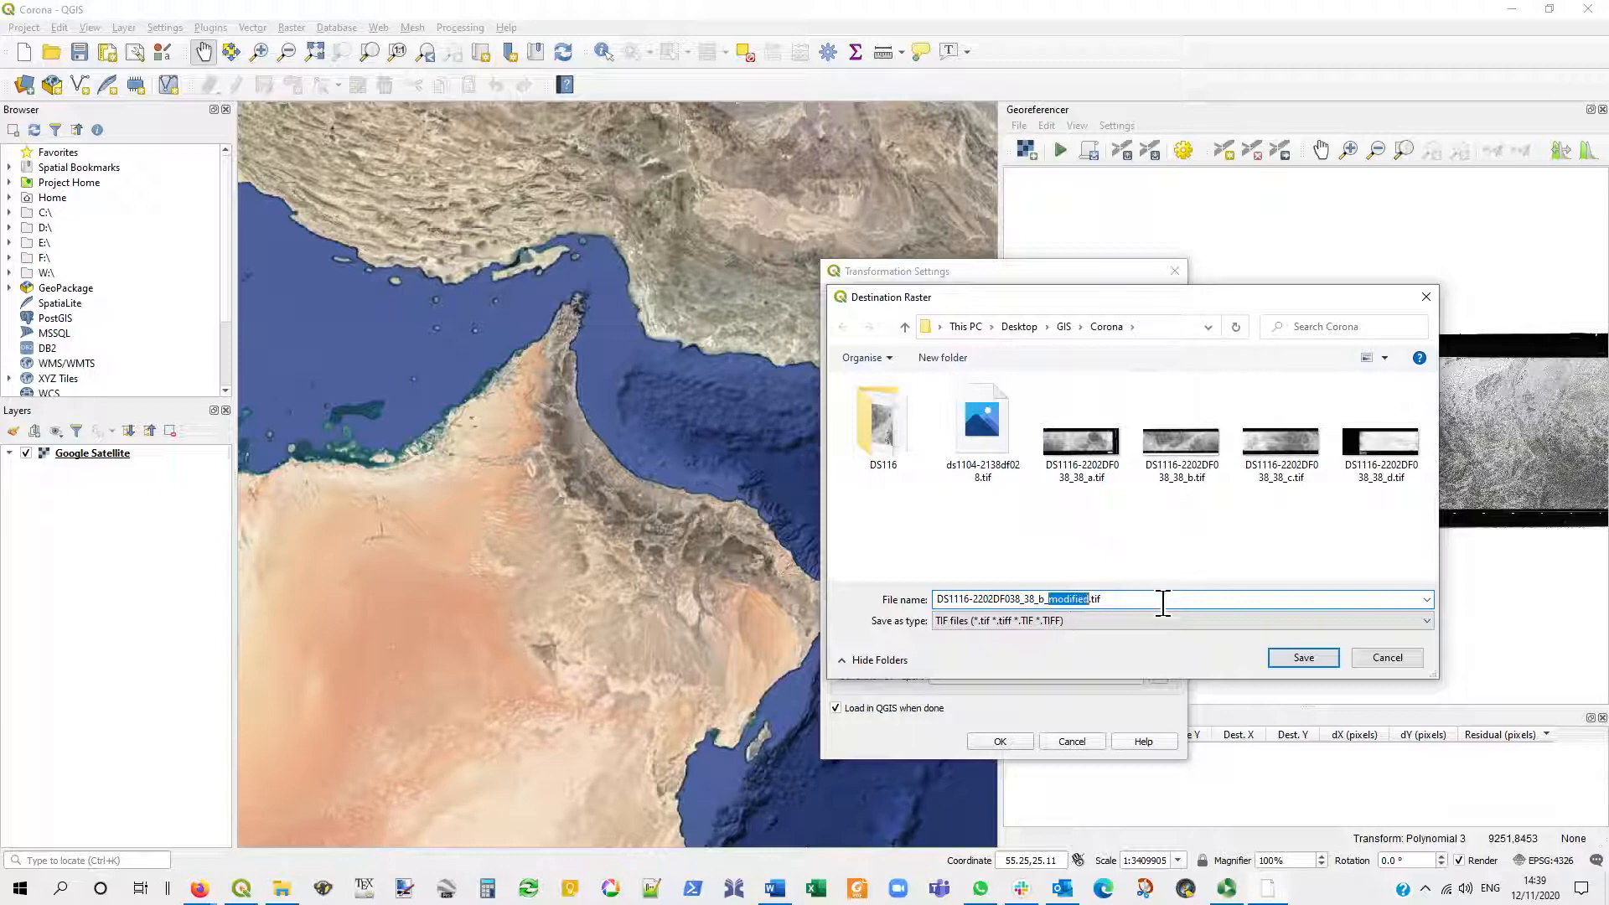
type("GR")
left_click(1301, 662)
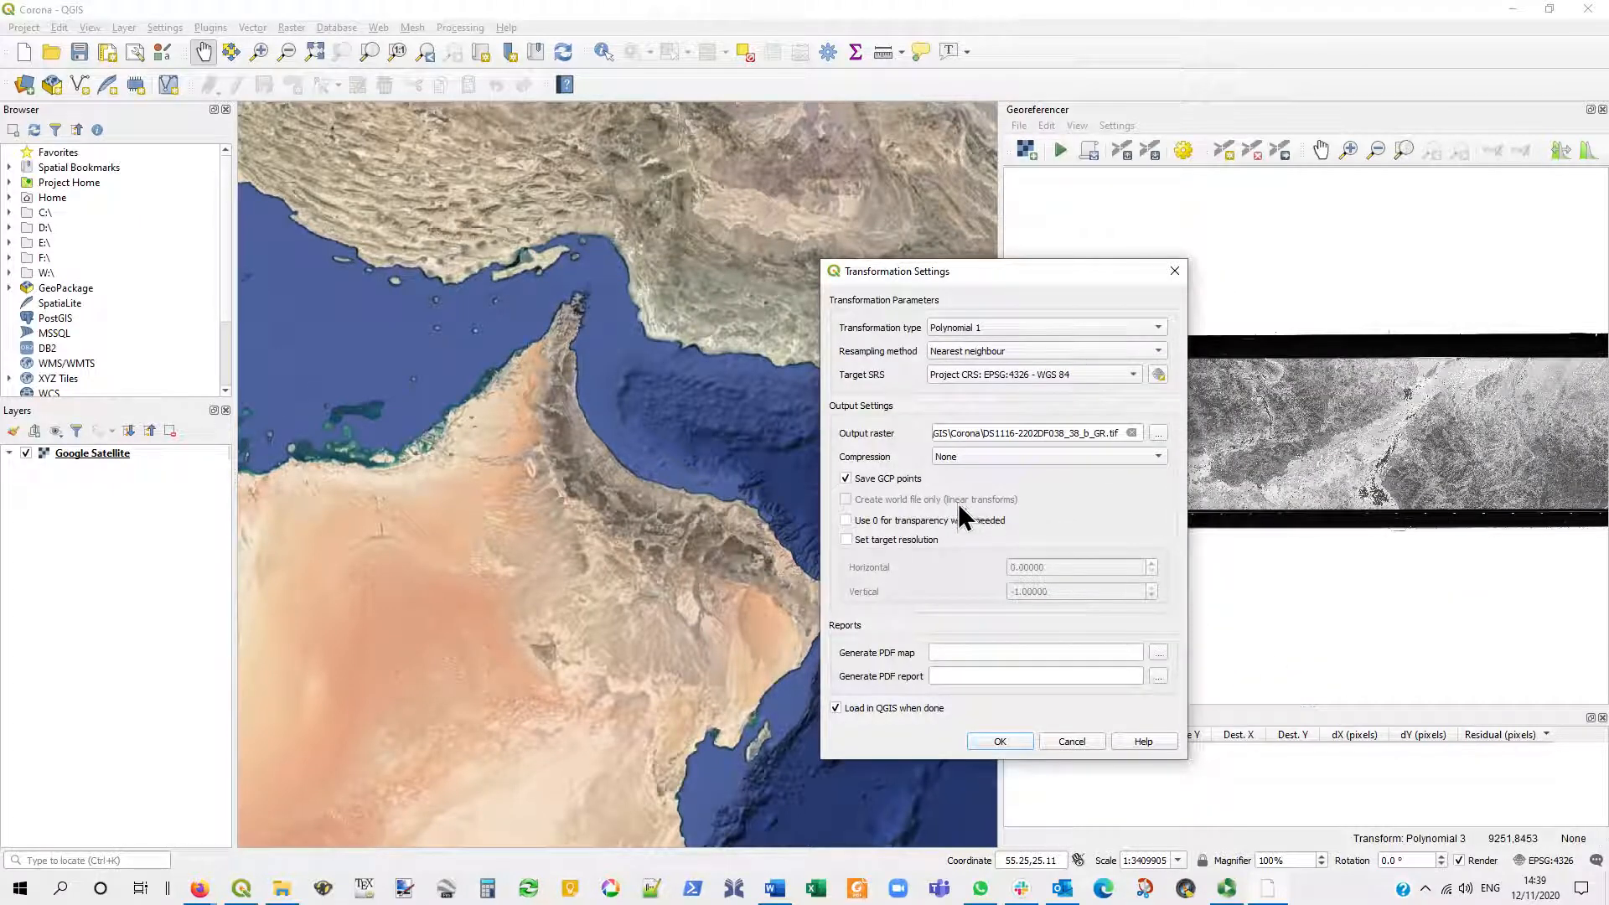
left_click(845, 478)
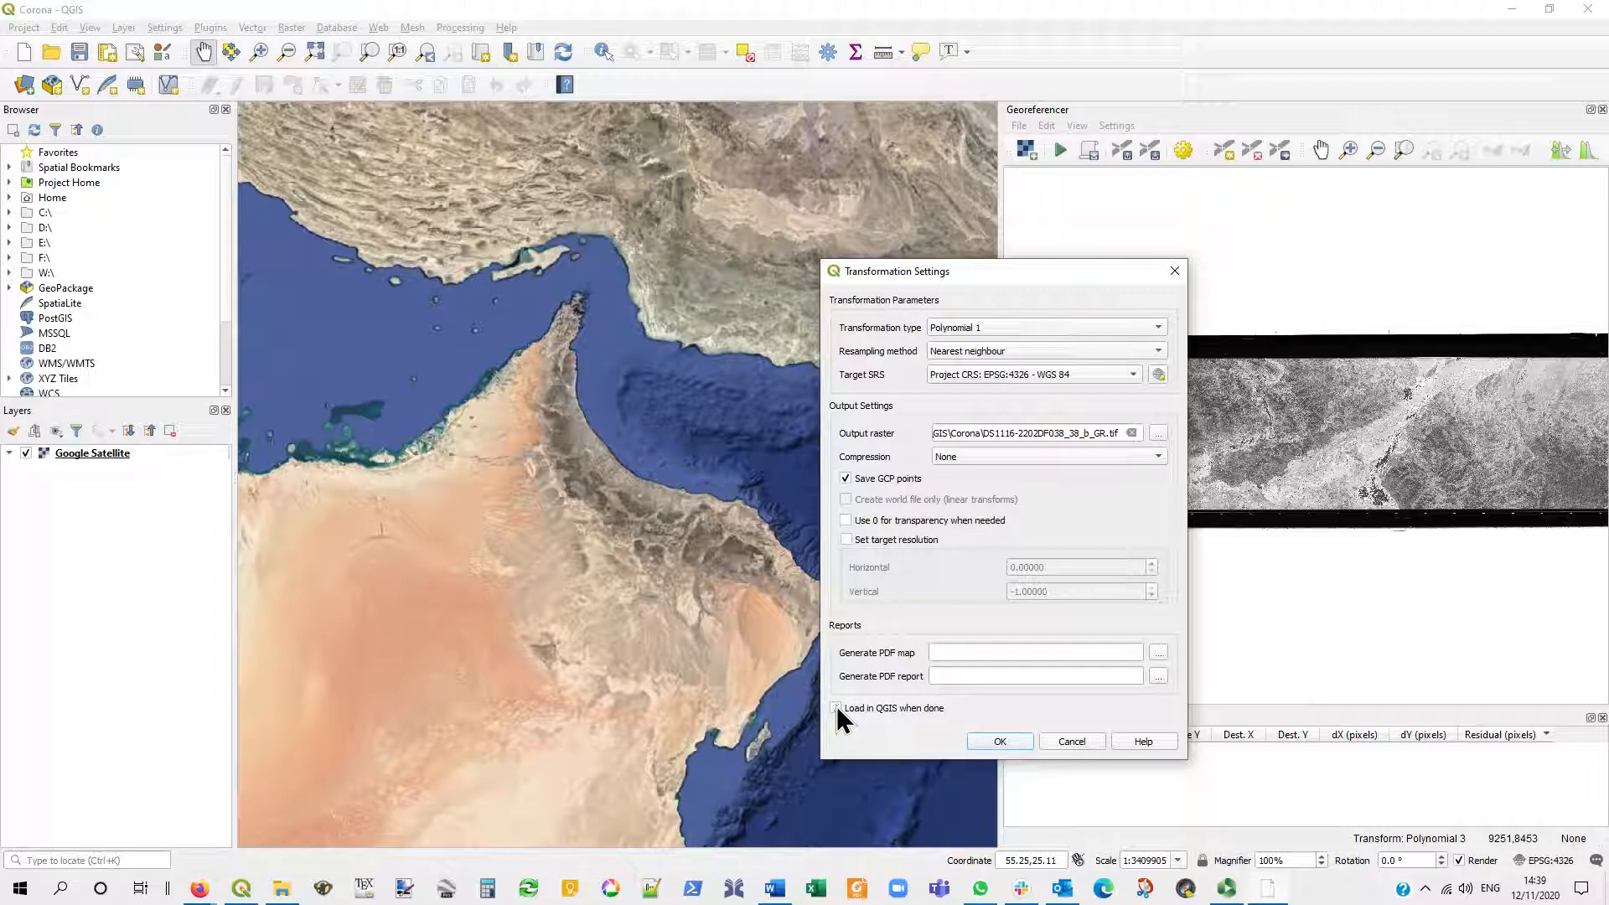
left_click(1013, 739)
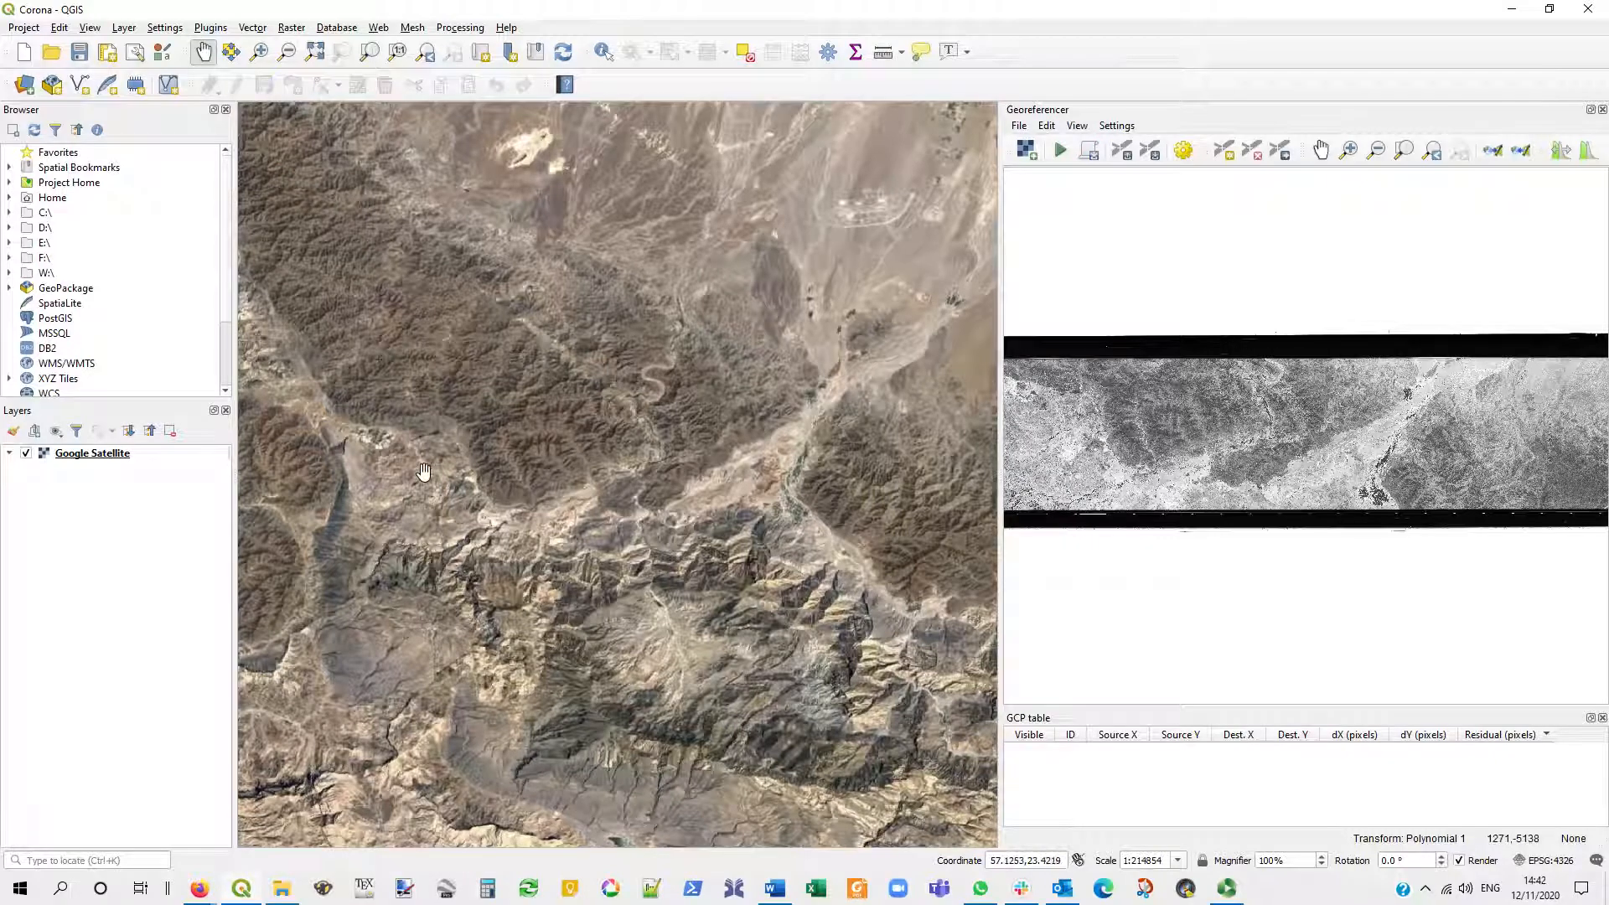
- Find the dark mountain ridge beside the main wadi near the Corona strip's northwestern end in both the satellite map and the image
scroll(431, 474, "up", 1)
left_click(1063, 385)
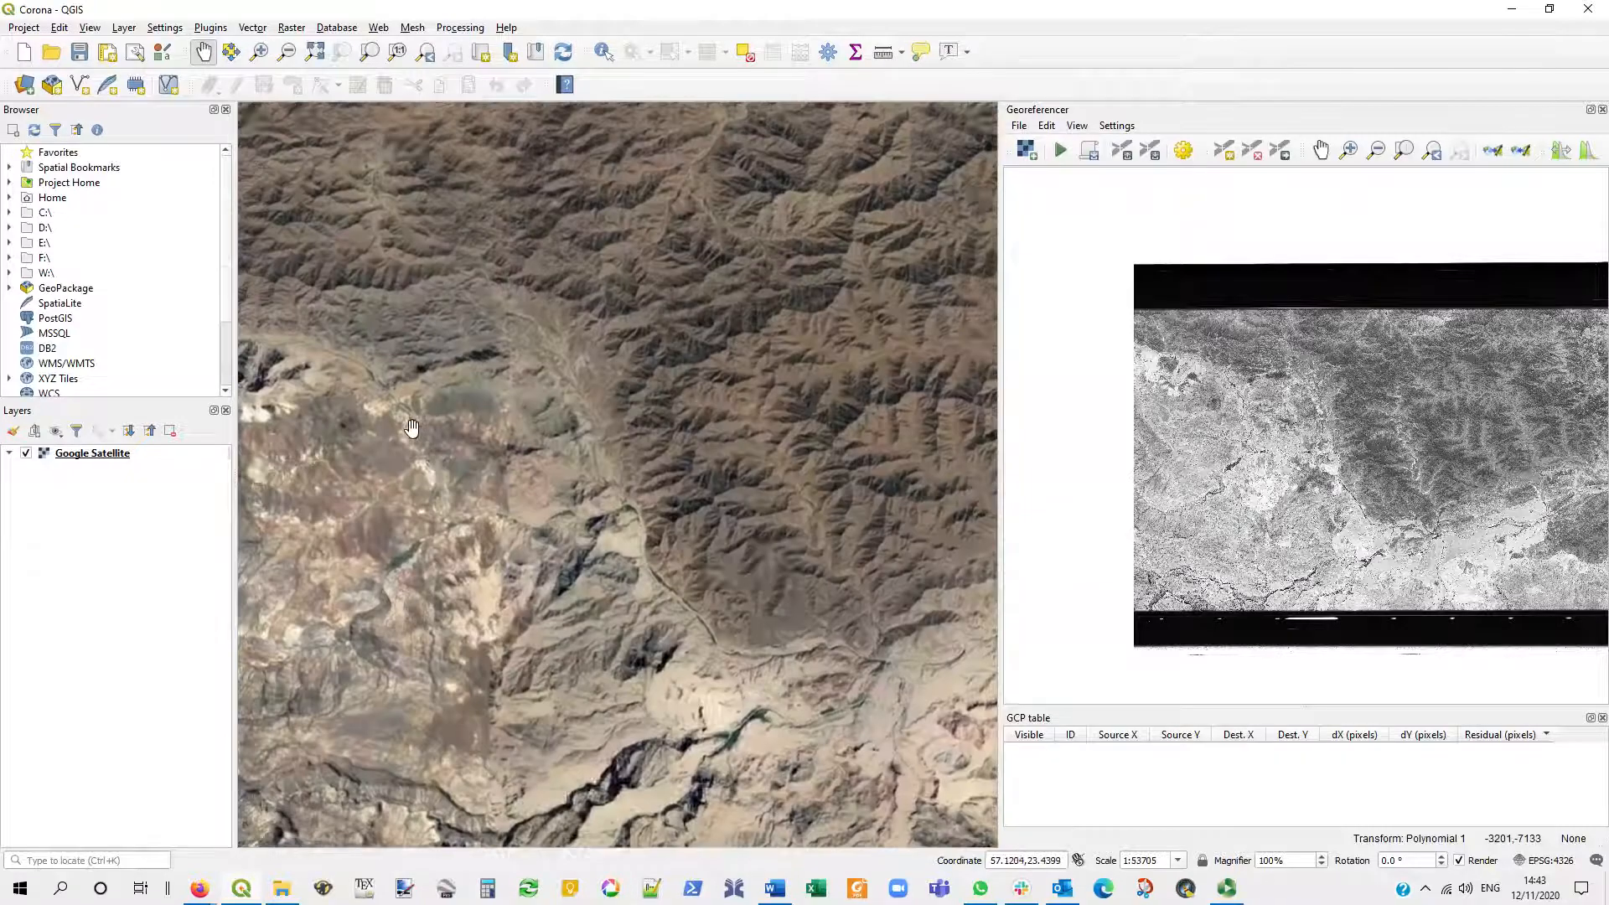
scroll(427, 459, "up", 1)
left_click_drag(430, 465, 546, 466)
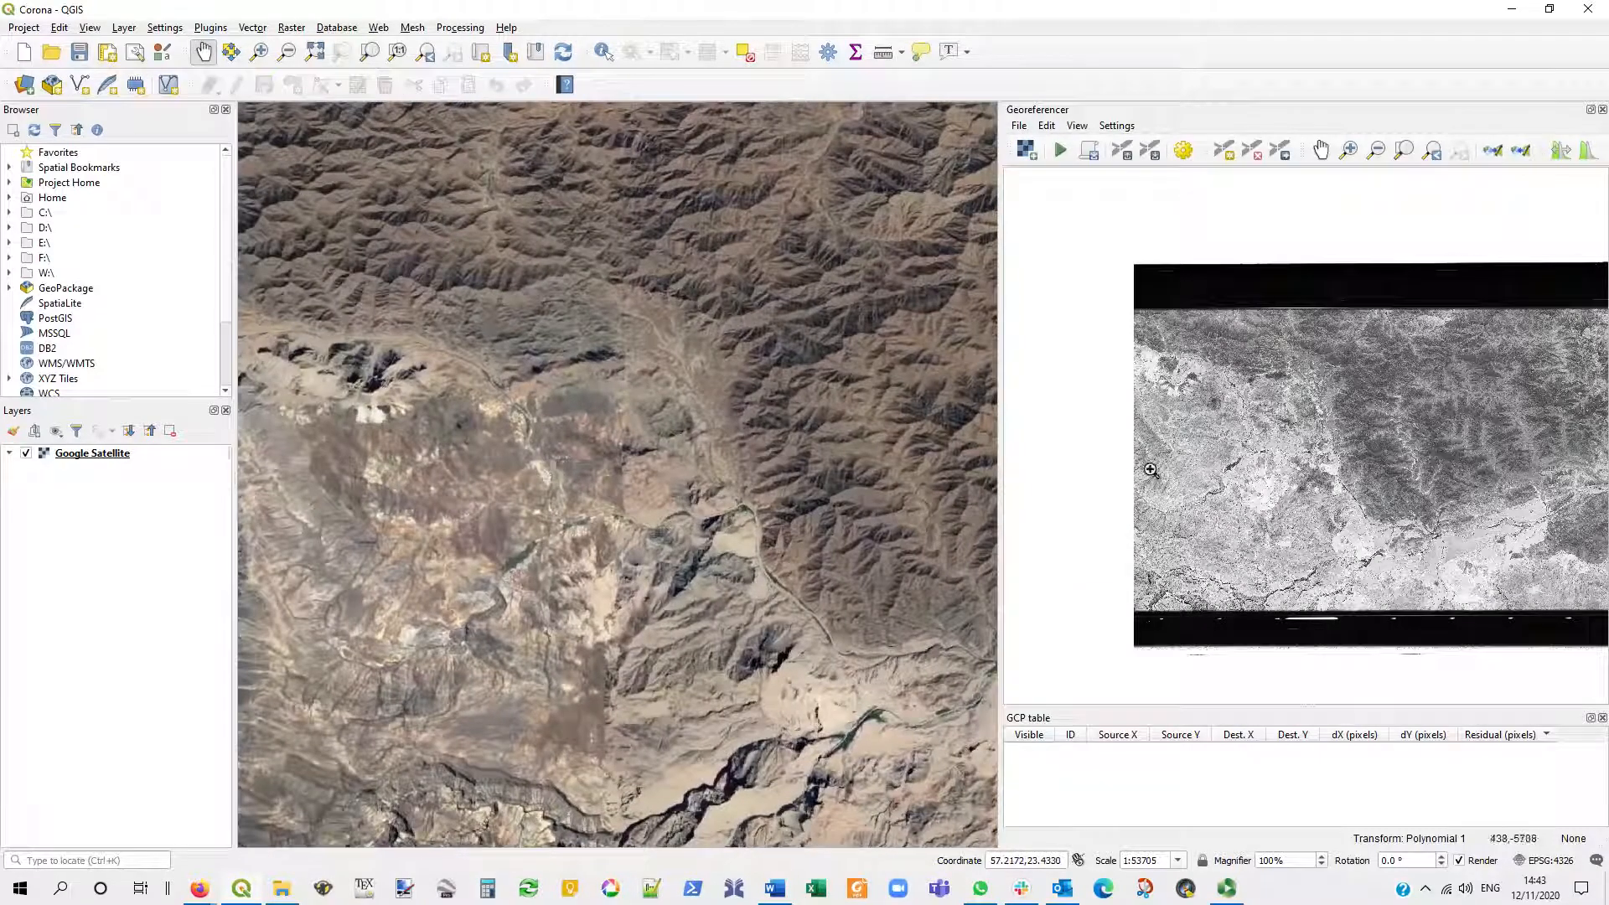
left_click(1311, 419)
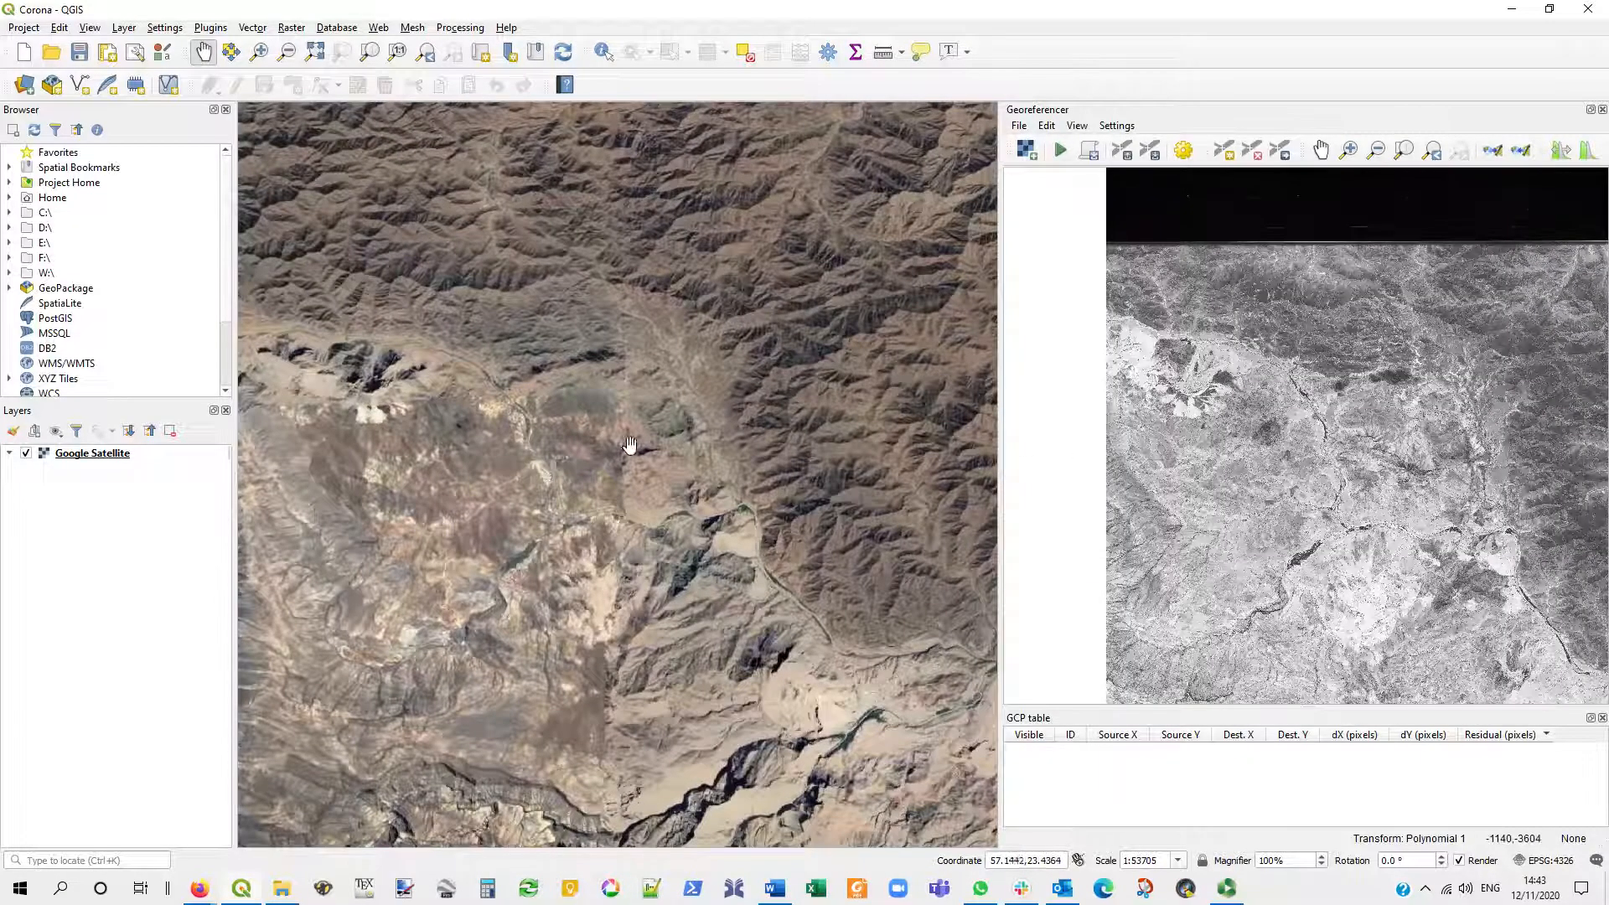
left_click_drag(456, 386, 610, 437)
scroll(610, 437, "up", 1)
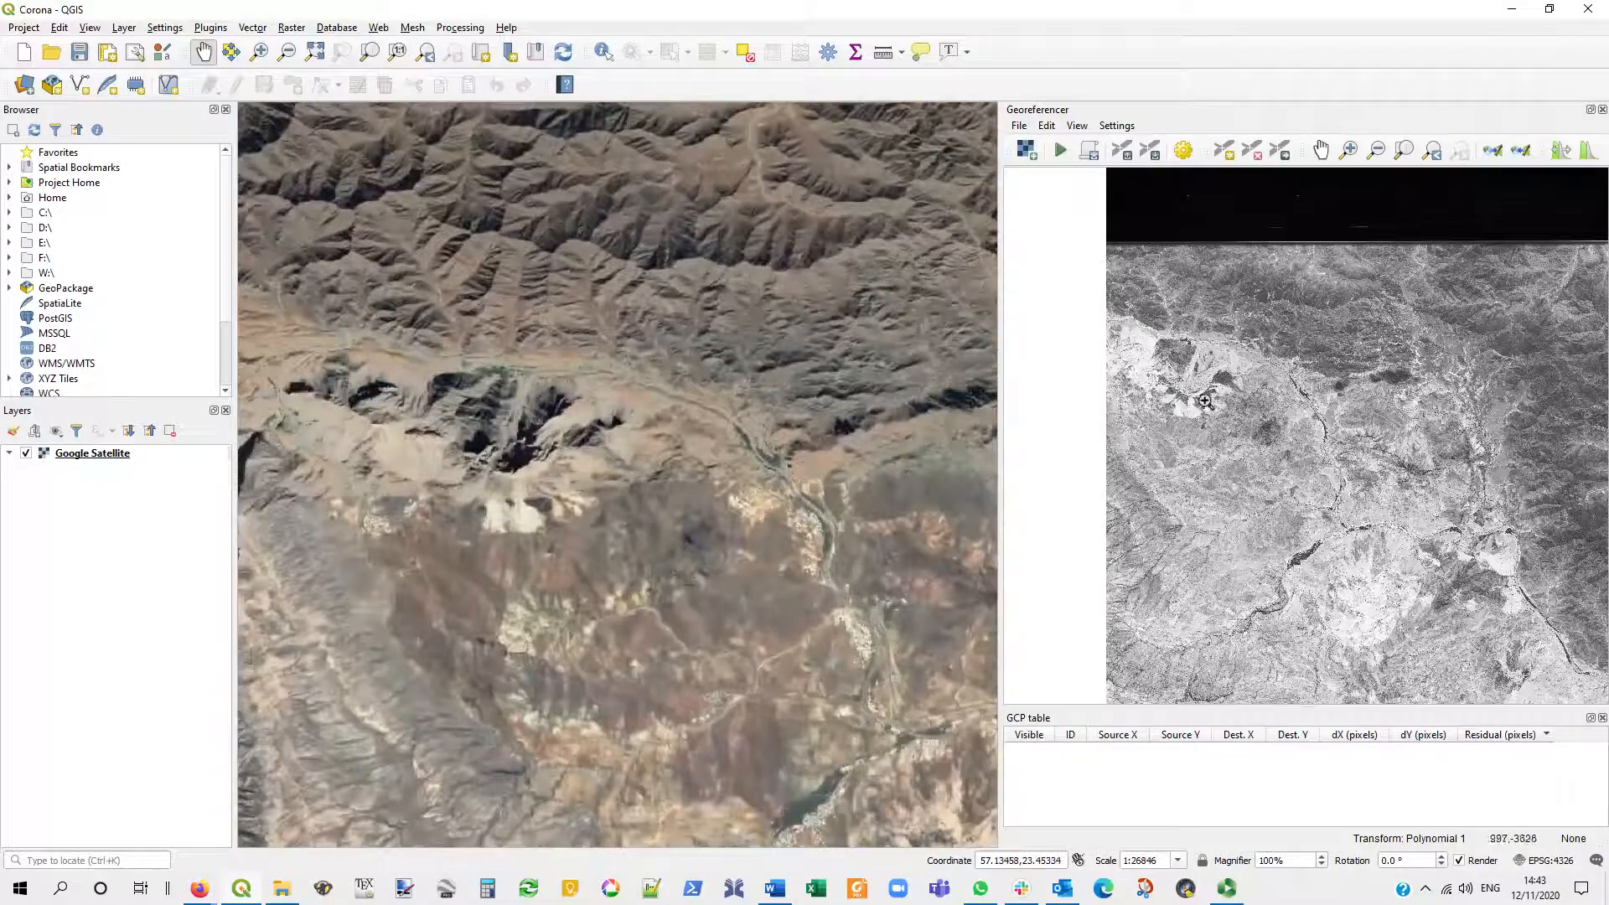
left_click(1206, 402)
left_click(1200, 375)
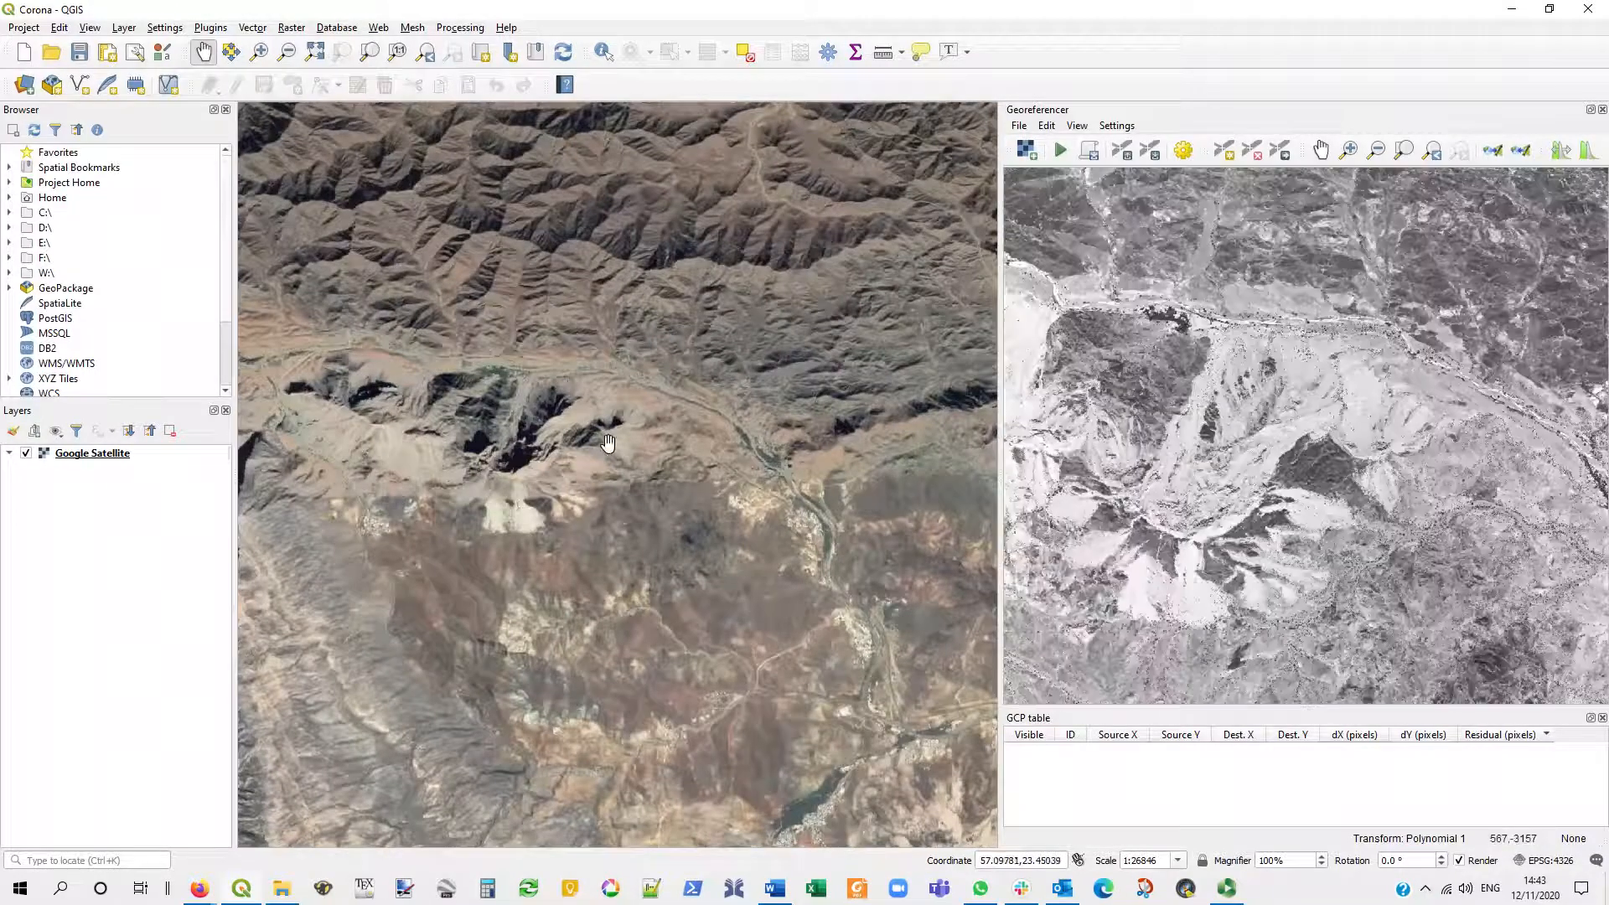
left_click_drag(611, 438, 850, 484)
scroll(765, 434, "up", 1)
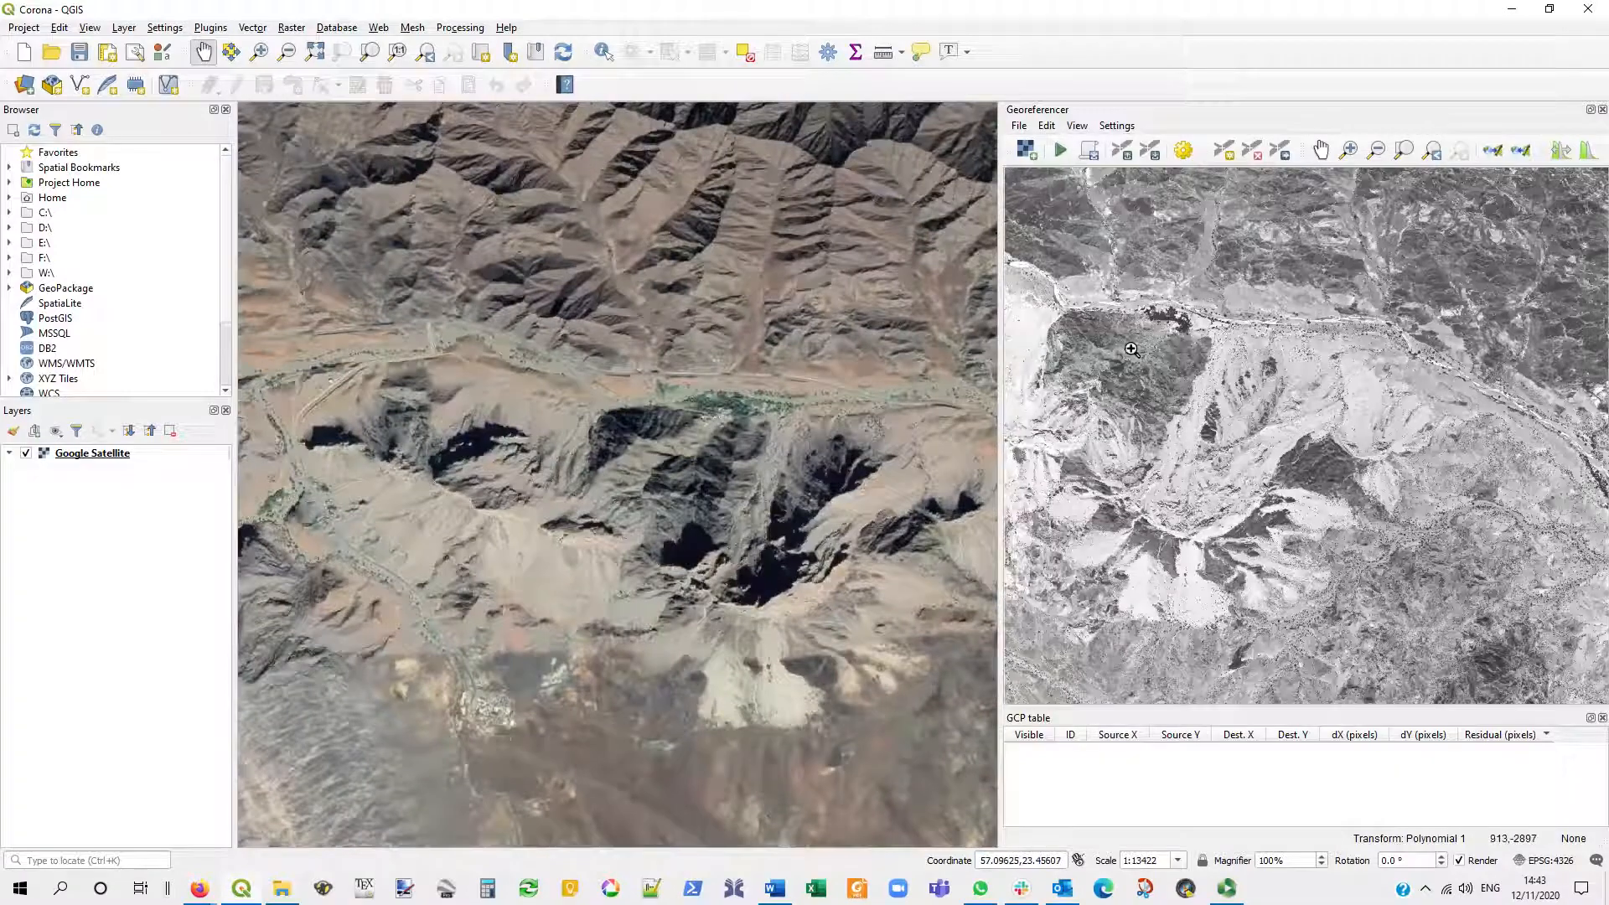
left_click(1171, 326)
left_click(1222, 384)
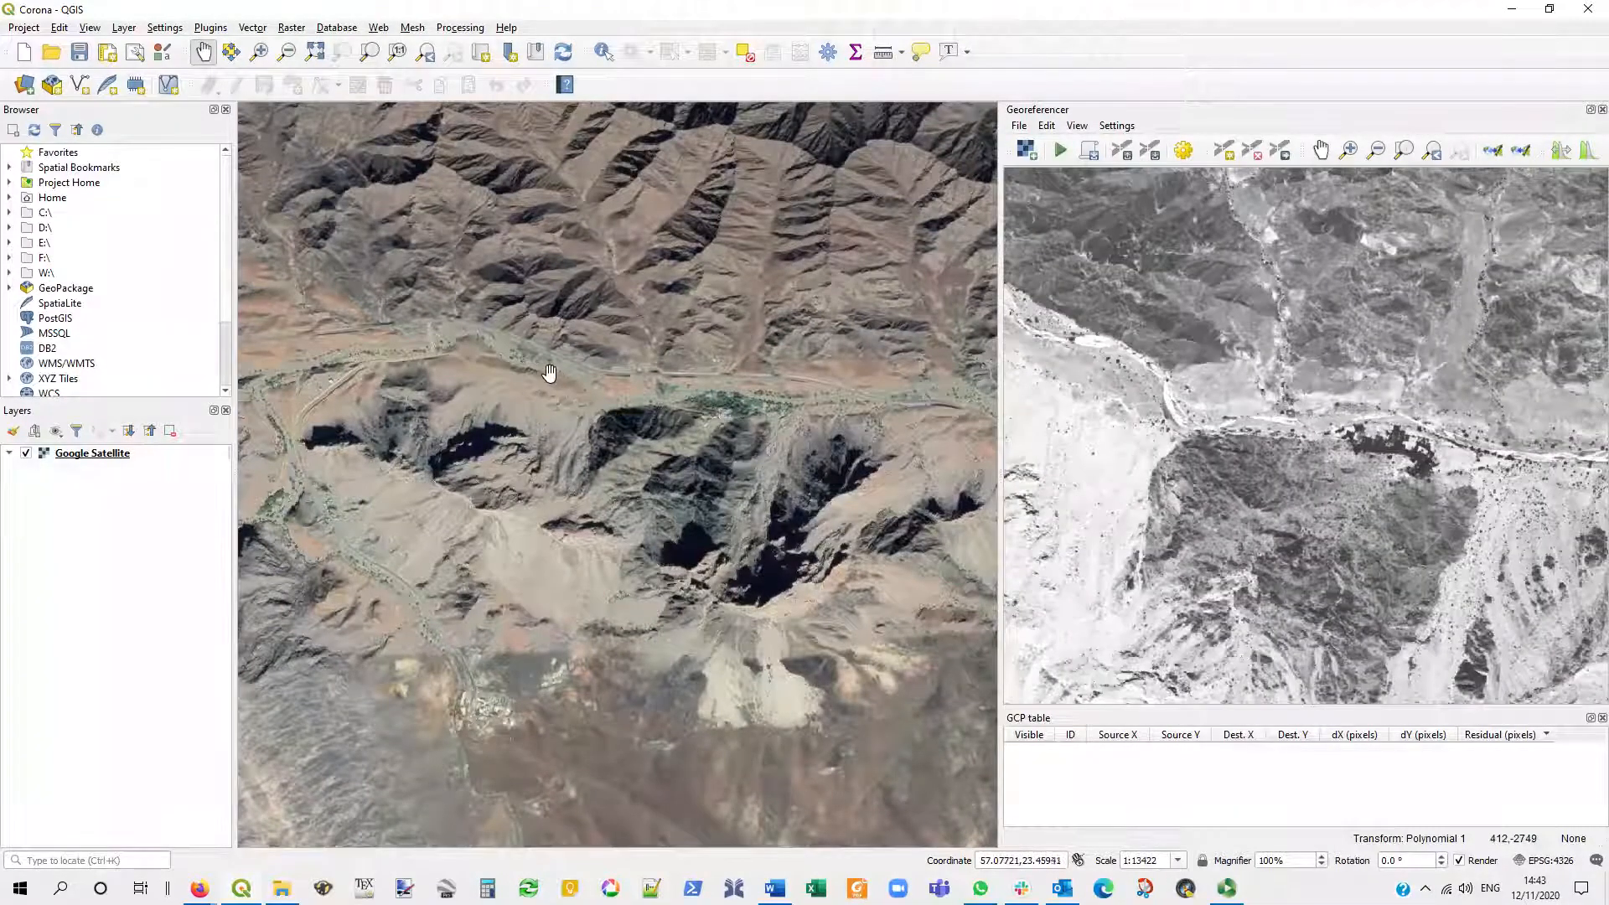
- Follow the wadi west of the ridge in both views and match the bend where a narrow side valley joins it
scroll(541, 362, "up", 1)
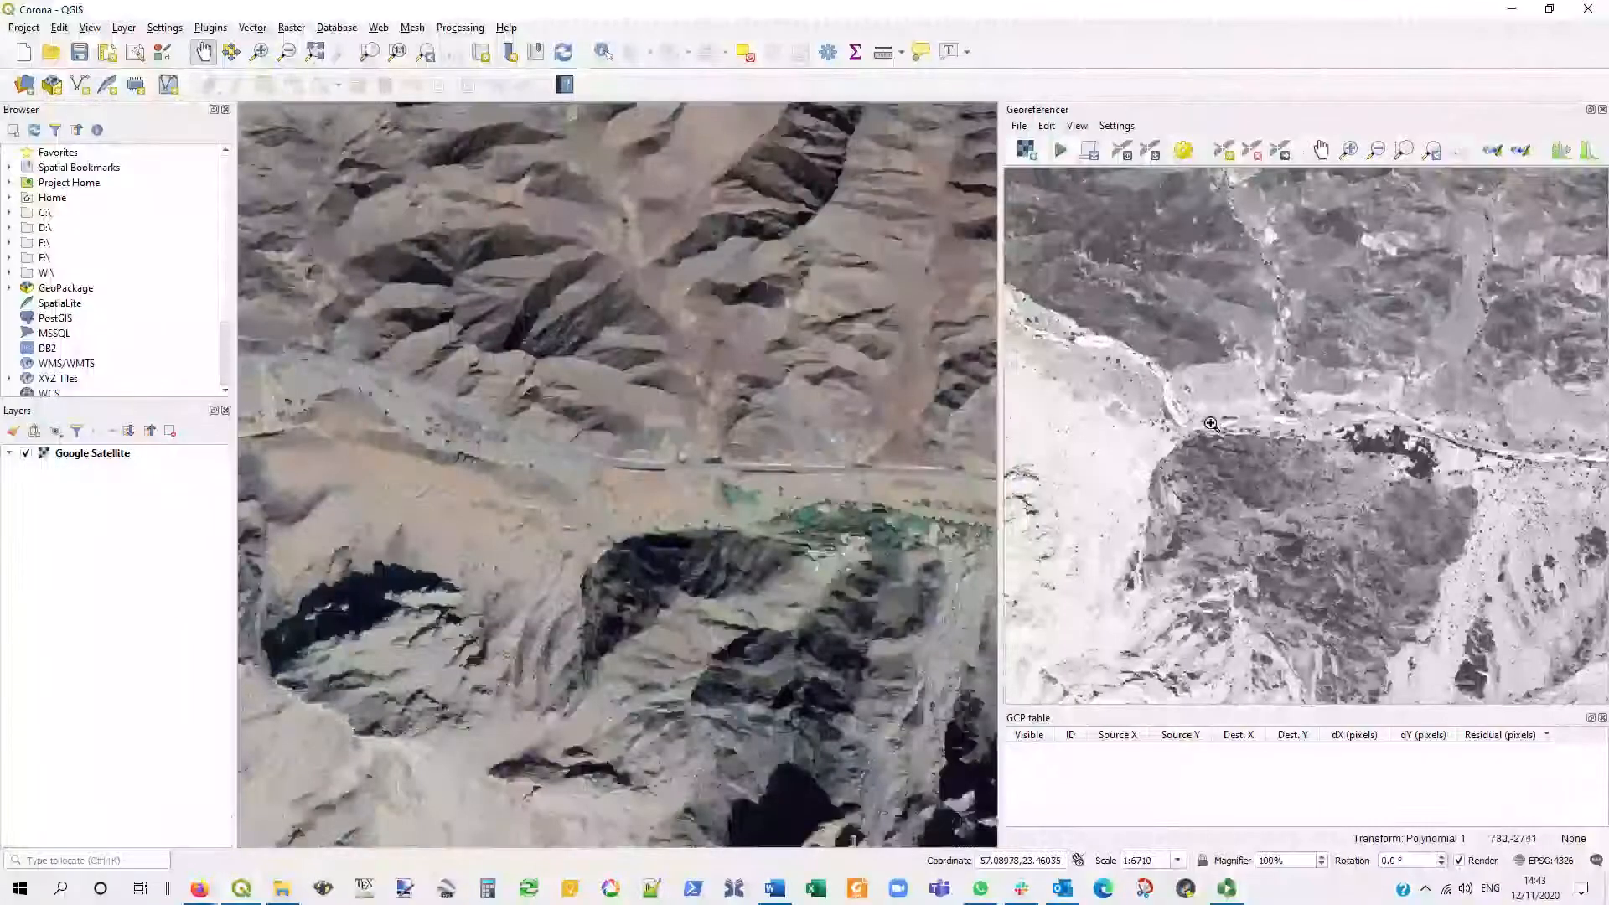
left_click(1123, 399)
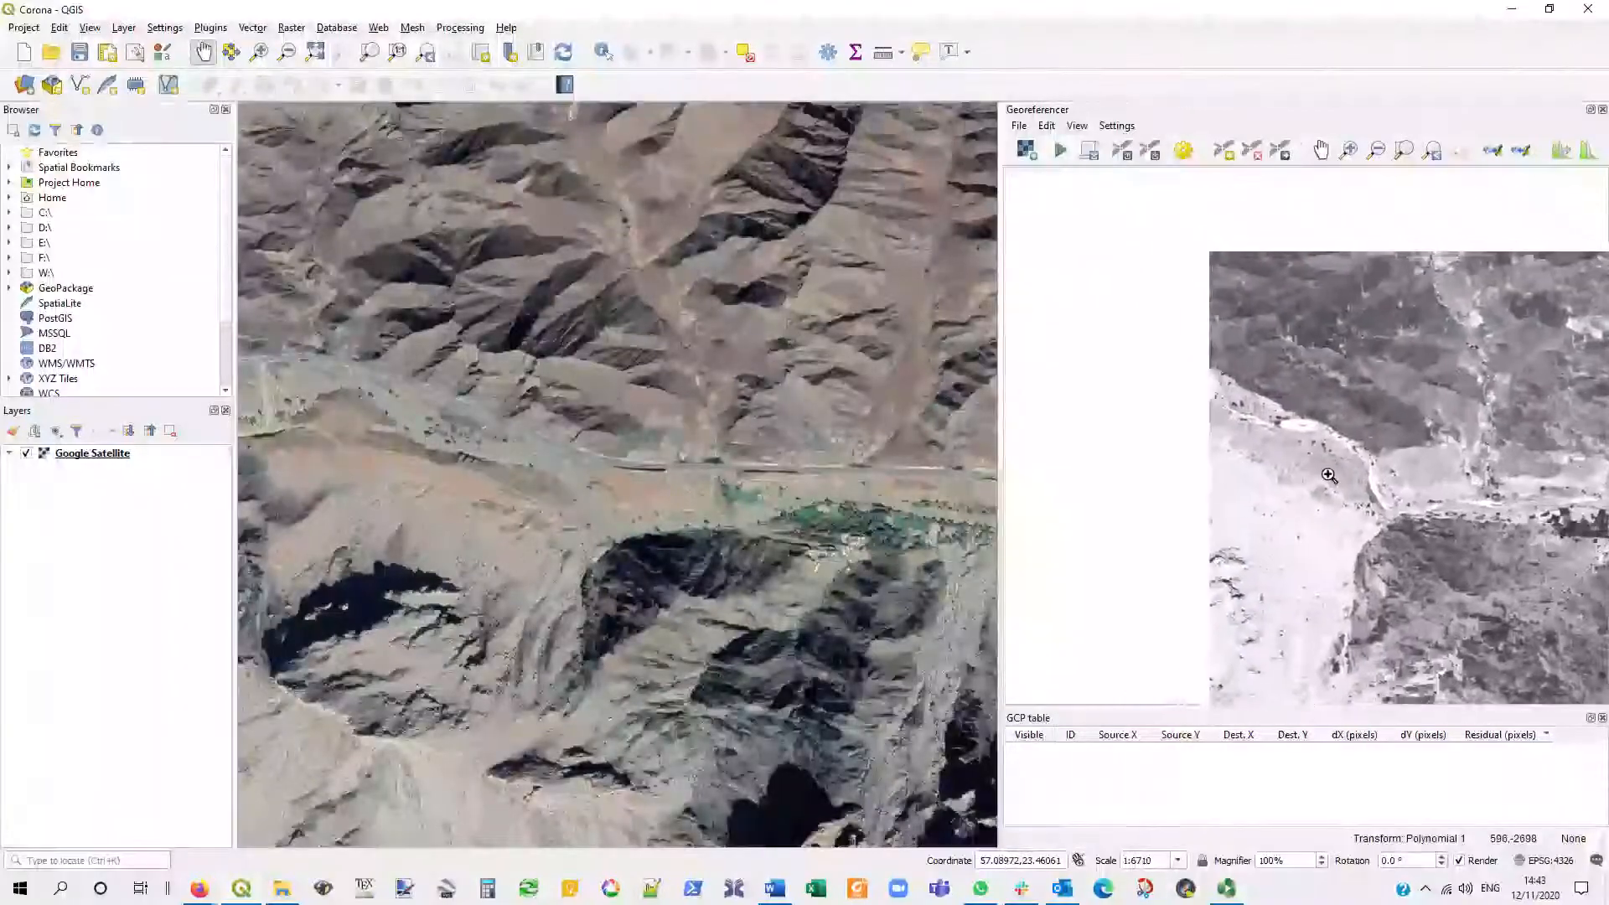
left_click_drag(334, 363, 721, 485)
scroll(706, 470, "up", 1)
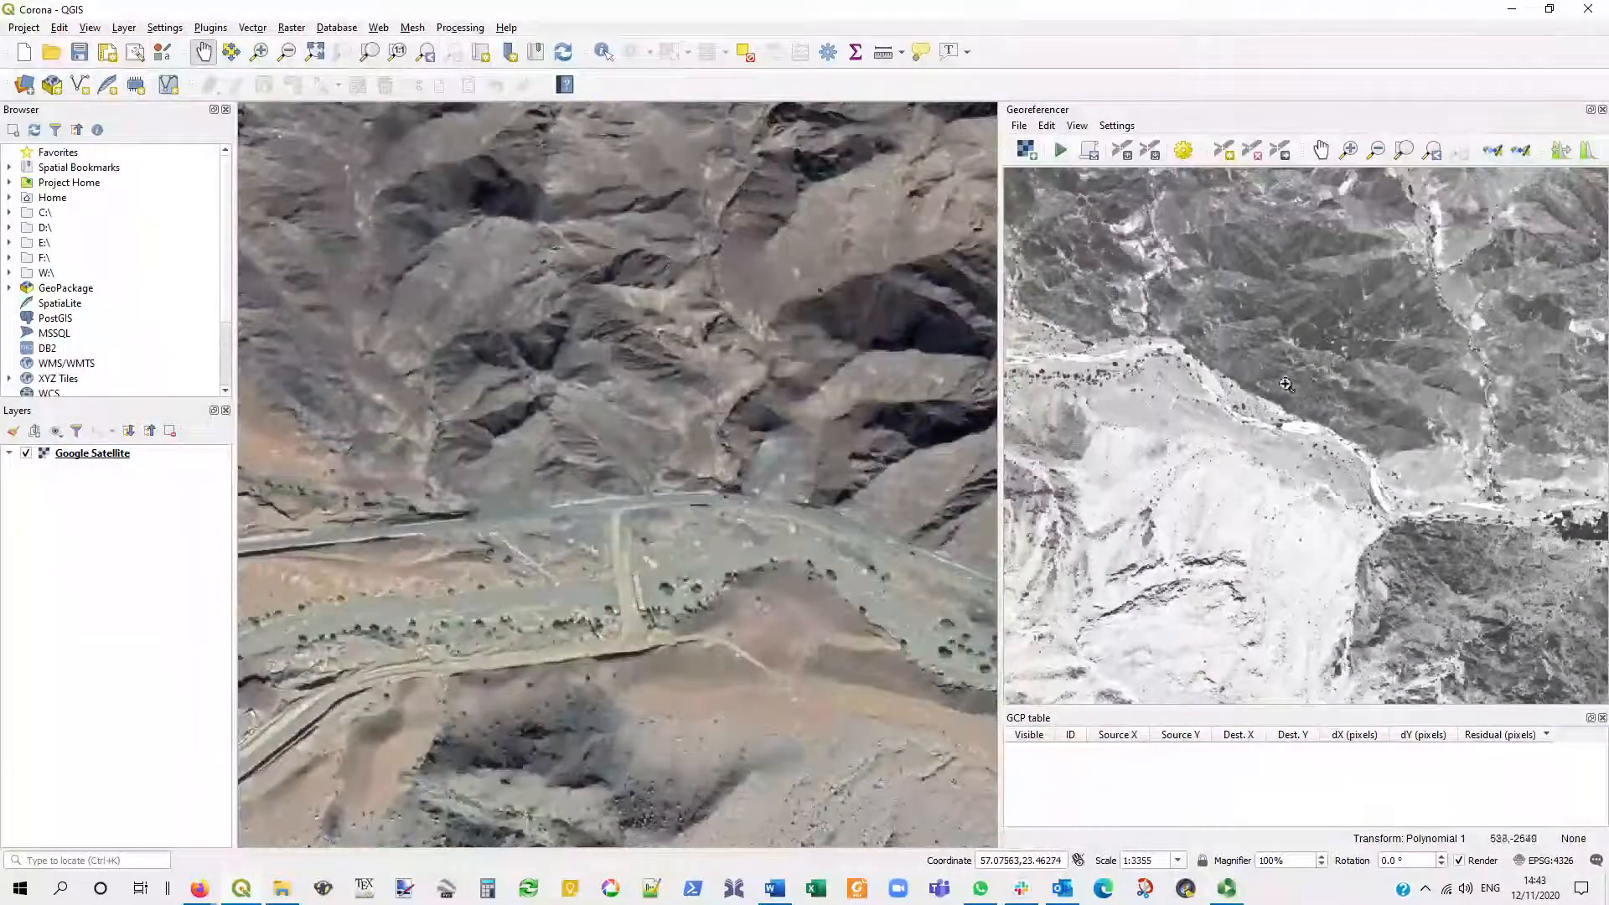
left_click(1148, 306)
scroll(1130, 320, "up", 1)
left_click_drag(1161, 350, 1167, 385)
scroll(1186, 389, "down", 1)
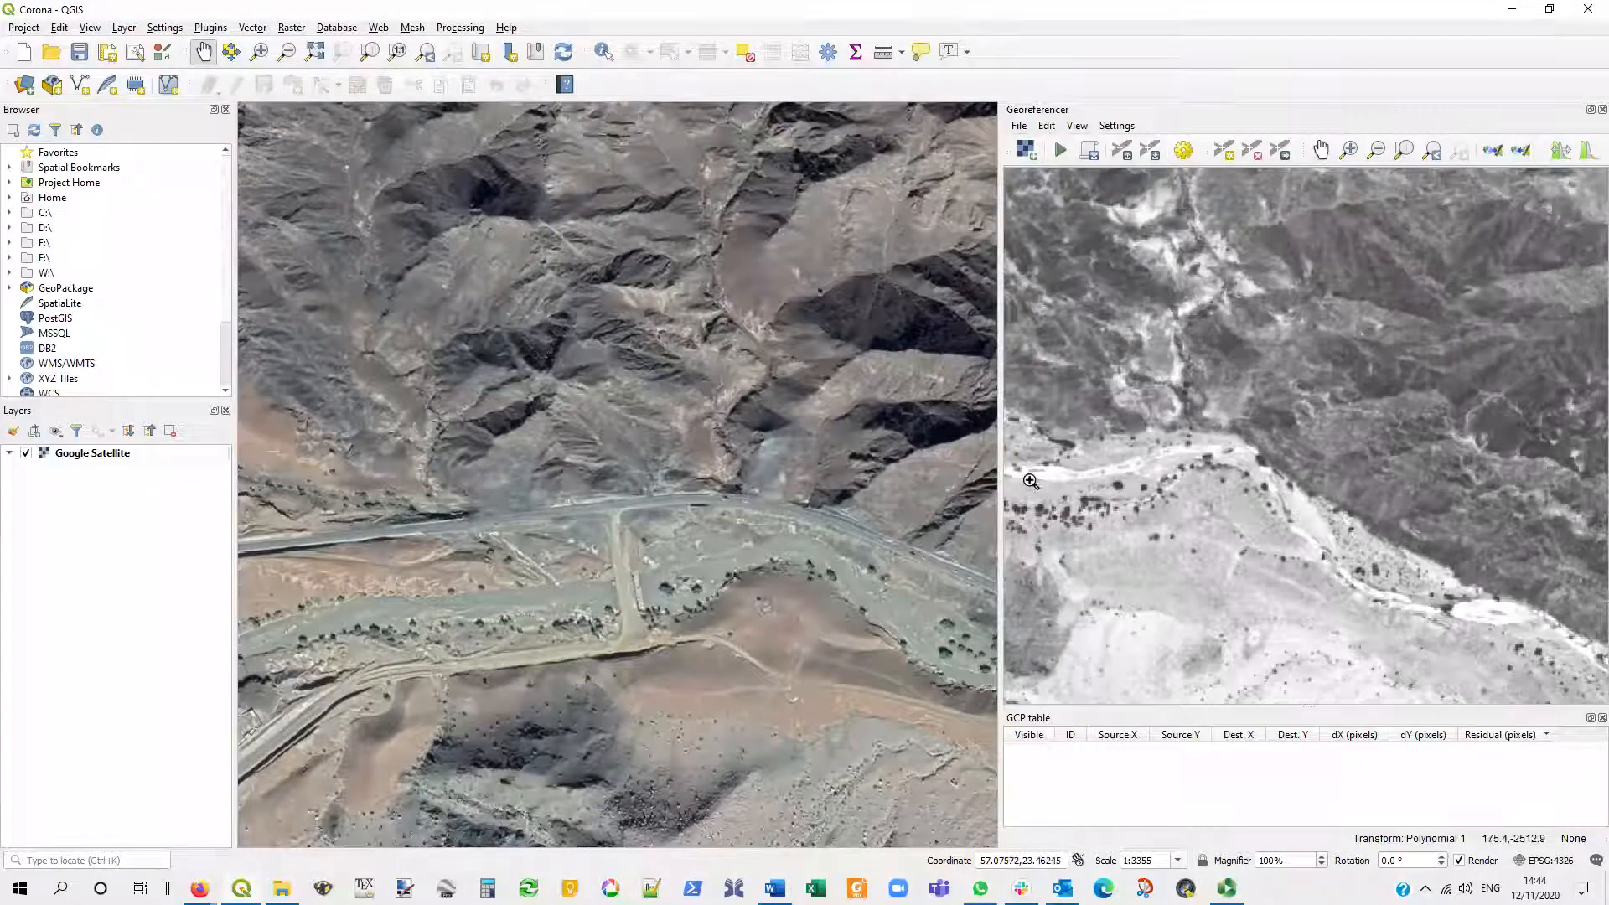
- Add a ground control point at the side valley's mouth, picking map coordinates of about X 57.0725, Y 23.4624 from the map canvas
left_click(1225, 156)
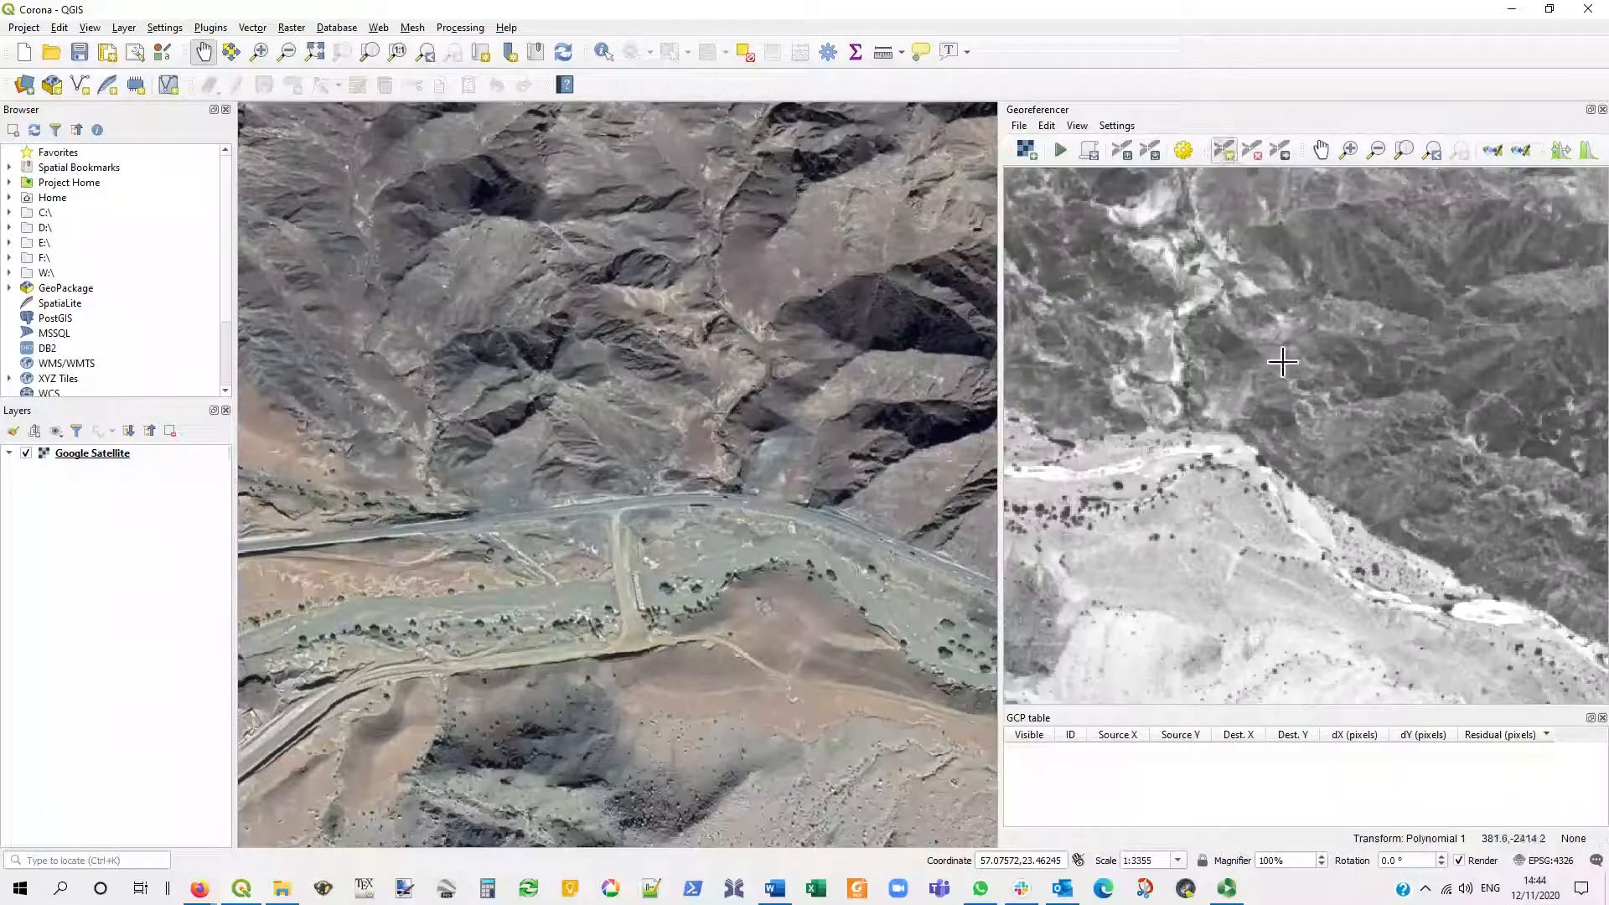
left_click(1184, 429)
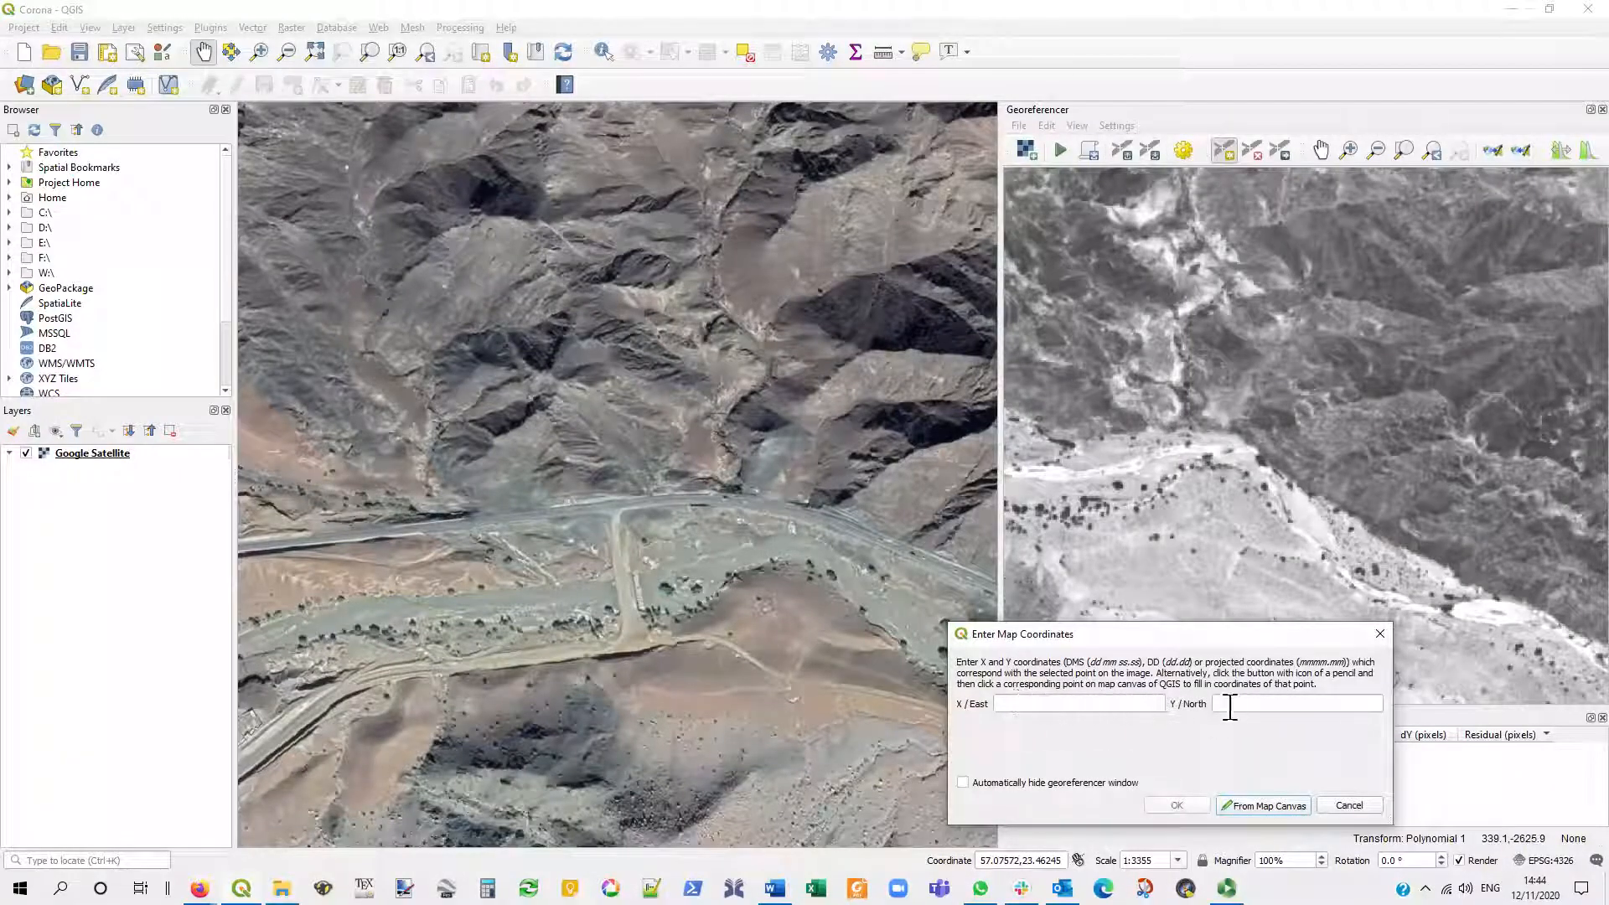
left_click(1257, 806)
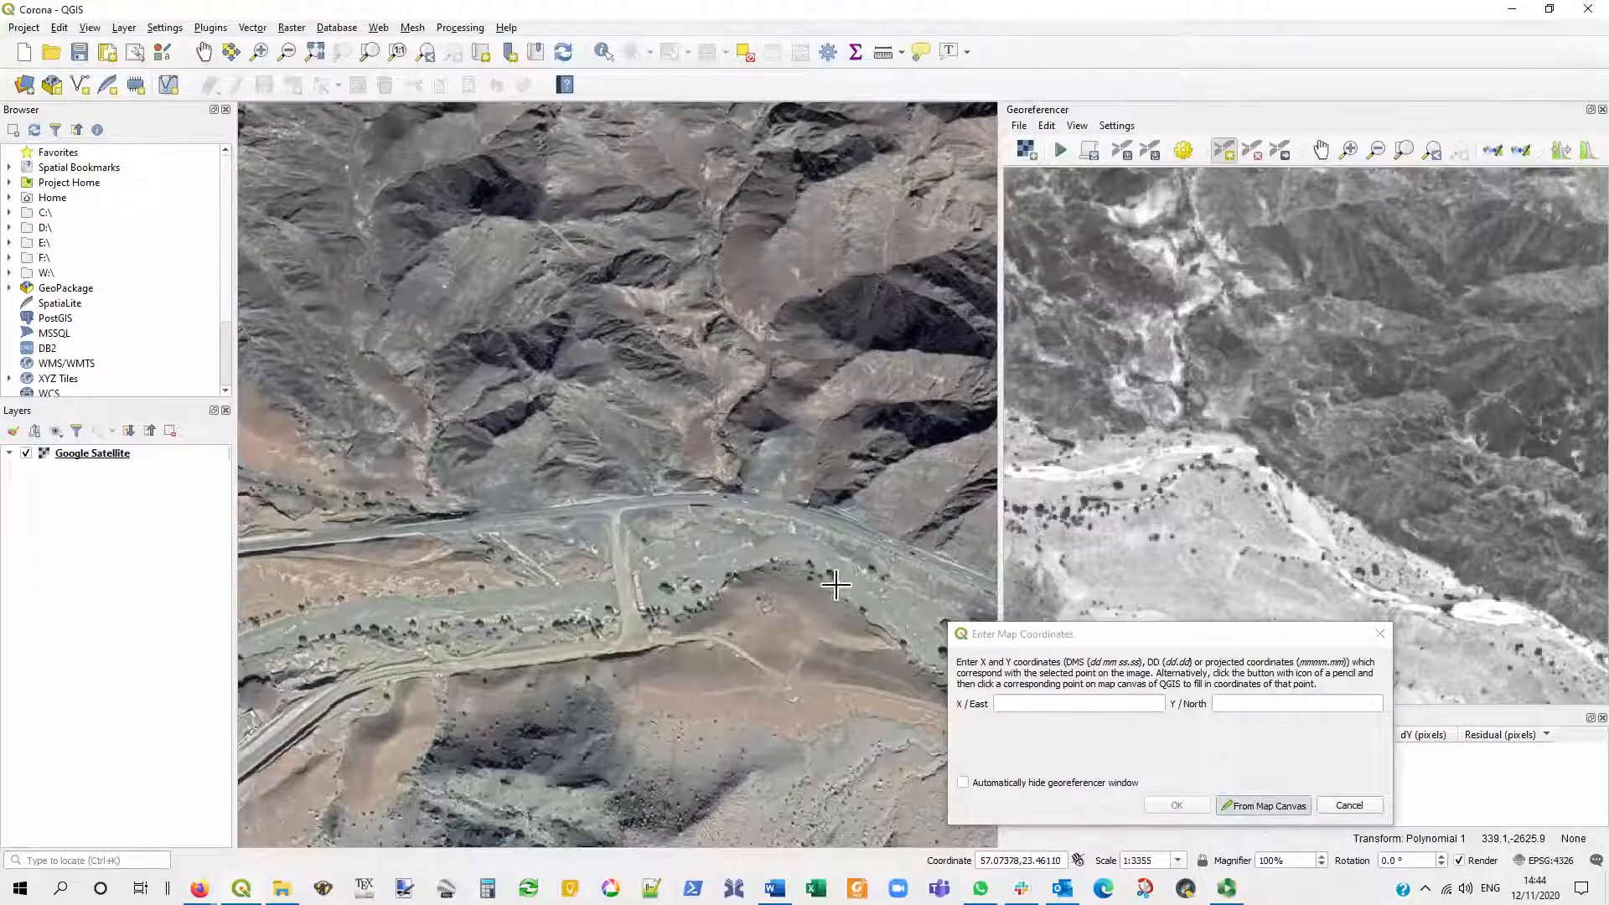
left_click(741, 492)
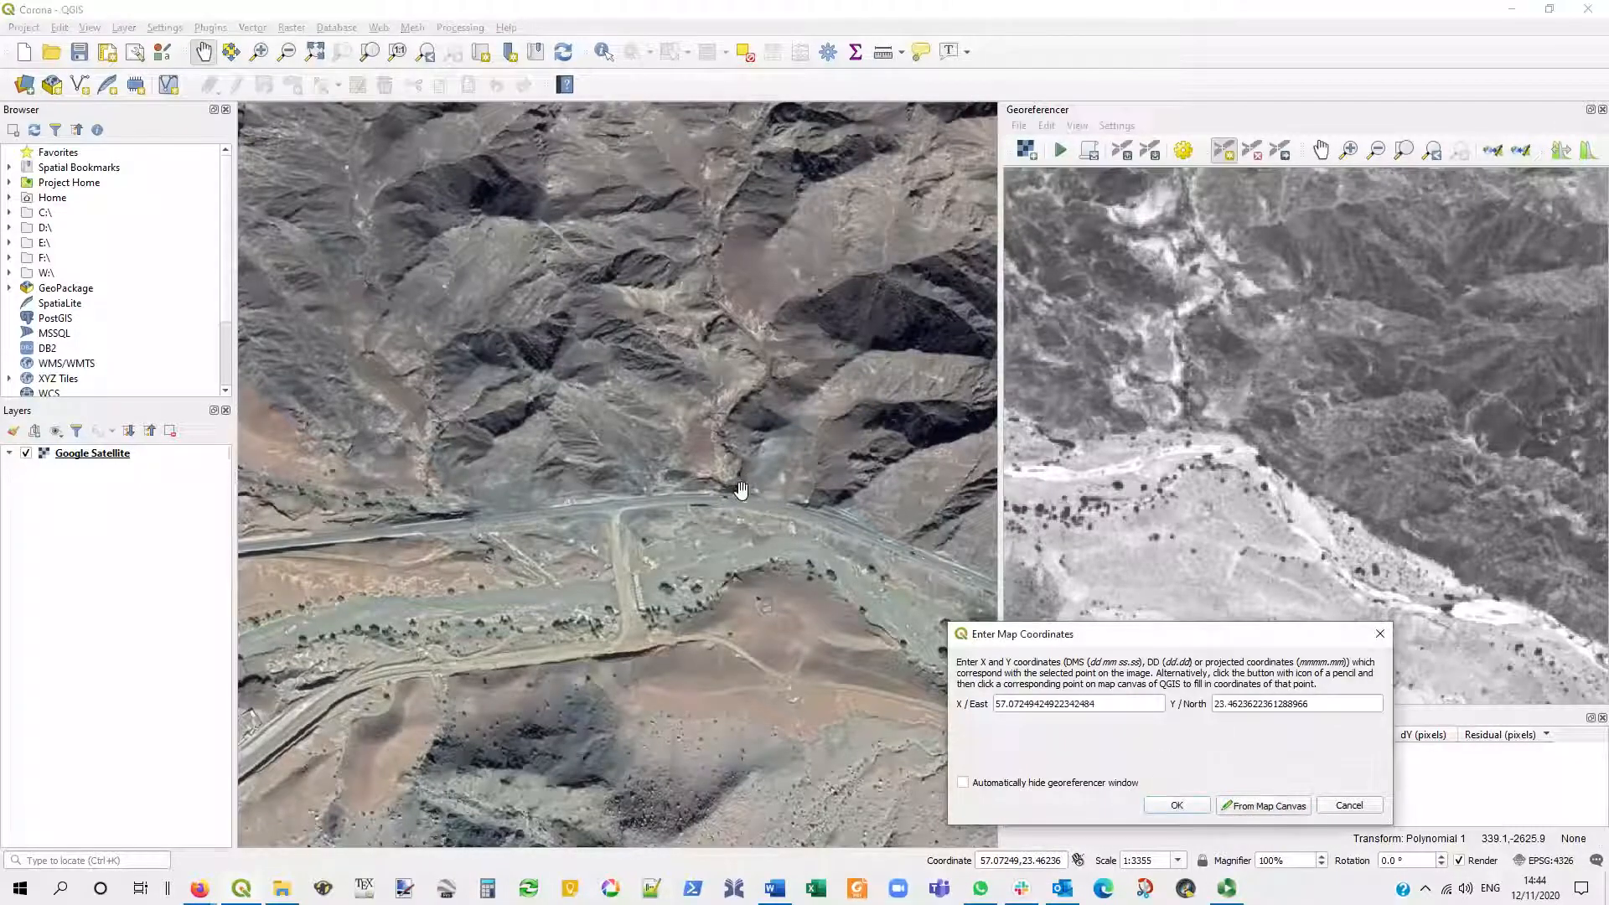
left_click(1177, 806)
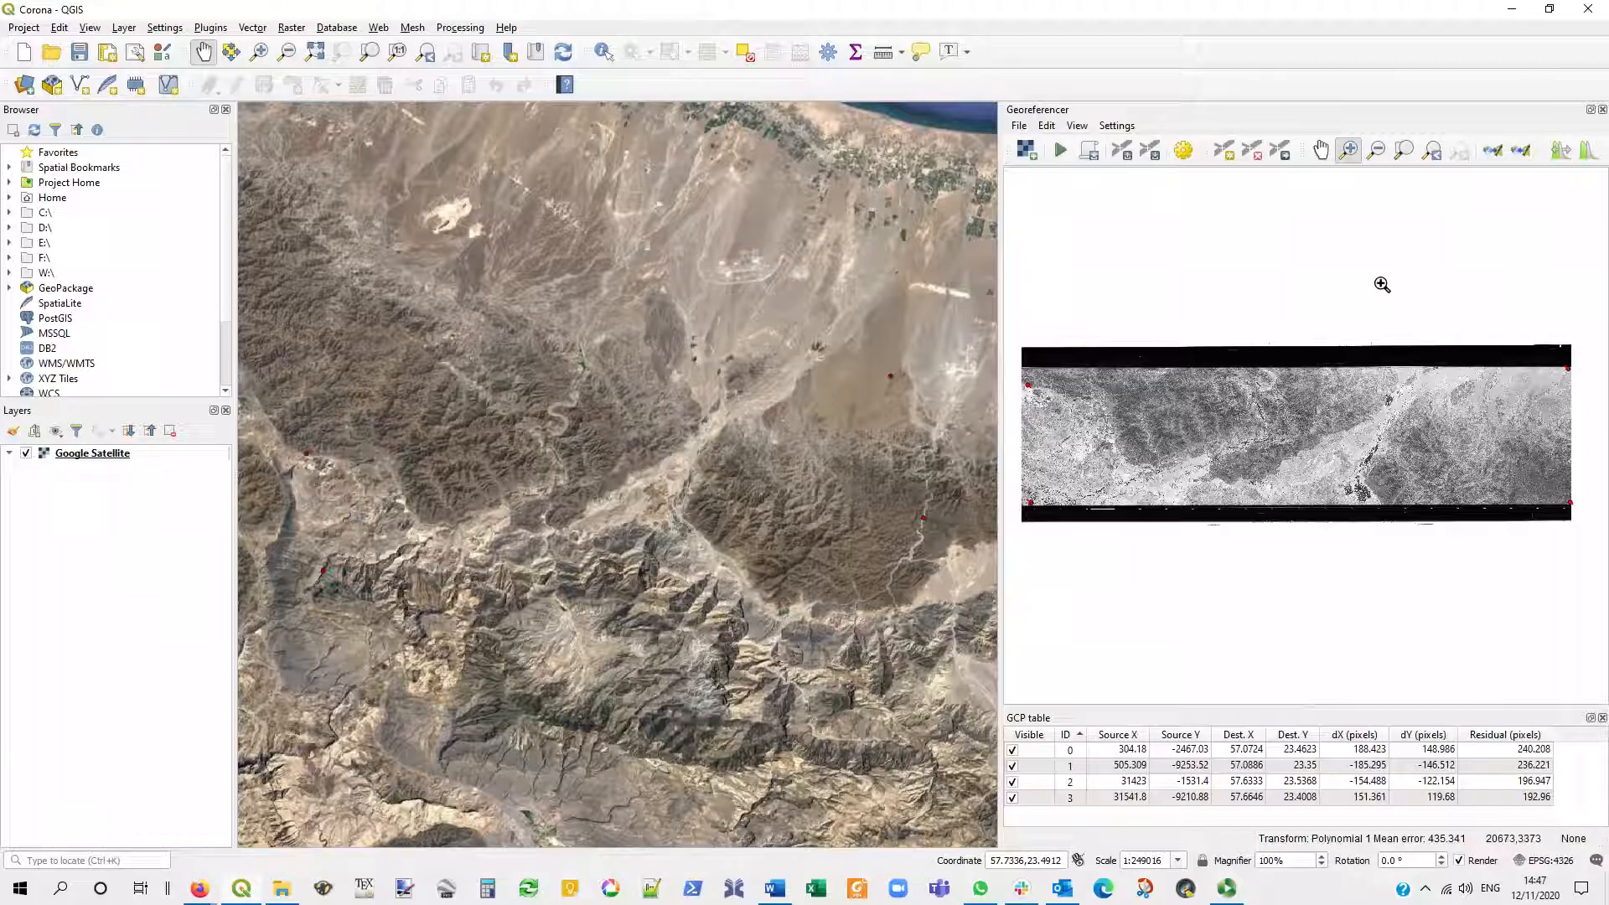
- Link the Georeferencer and map views in both directions and compare them at the northeastern control point and the valley oasis
left_click(1495, 151)
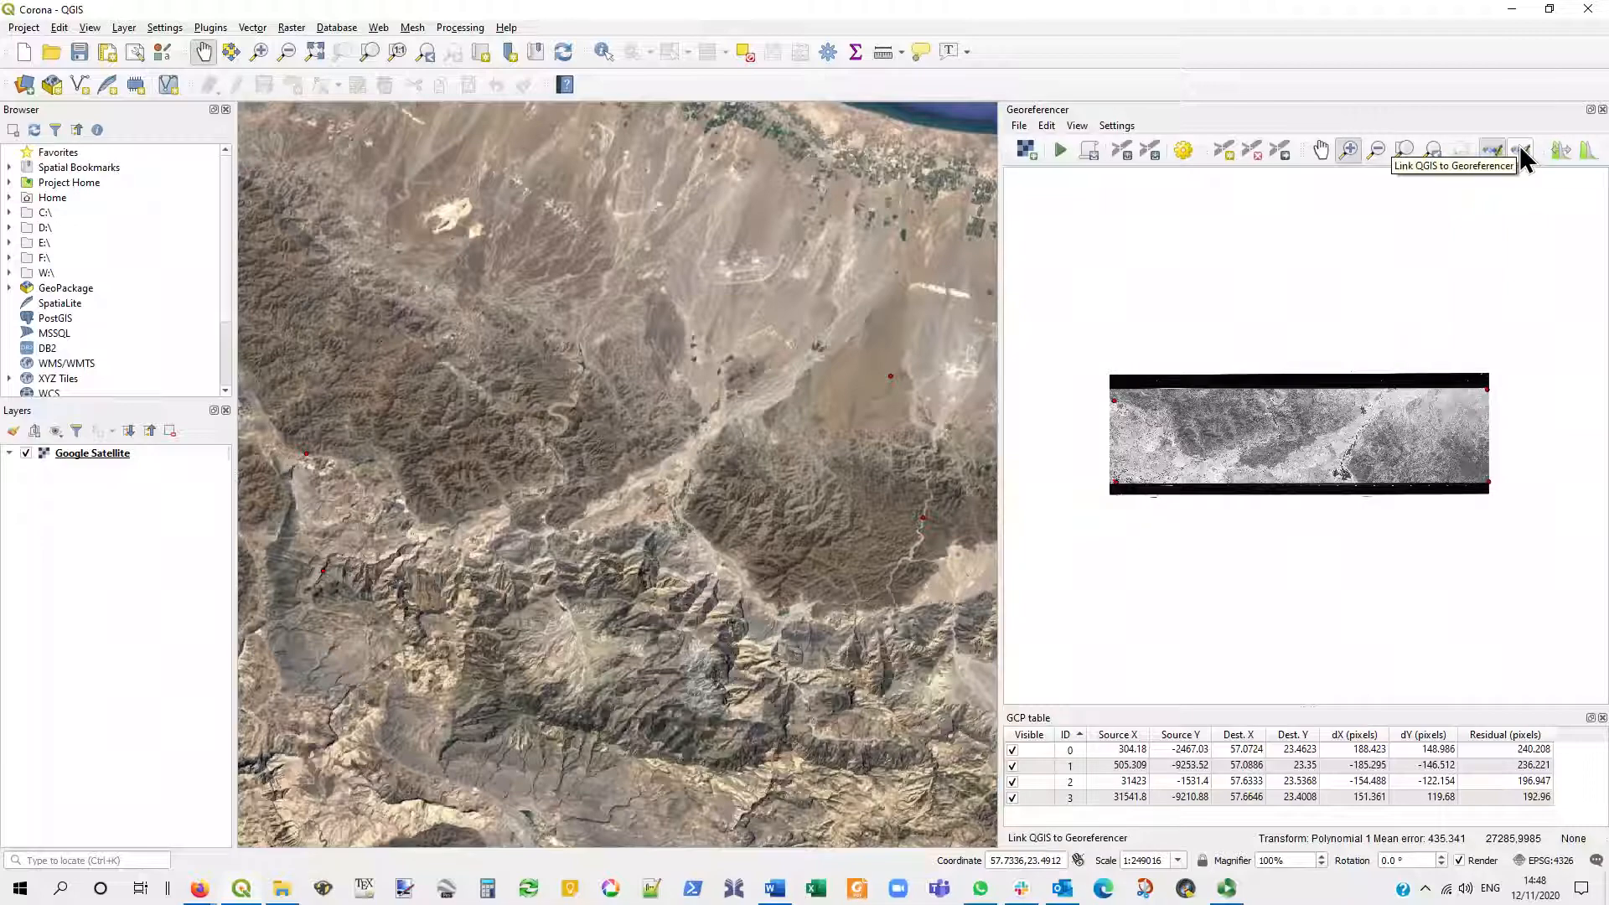
left_click(1522, 152)
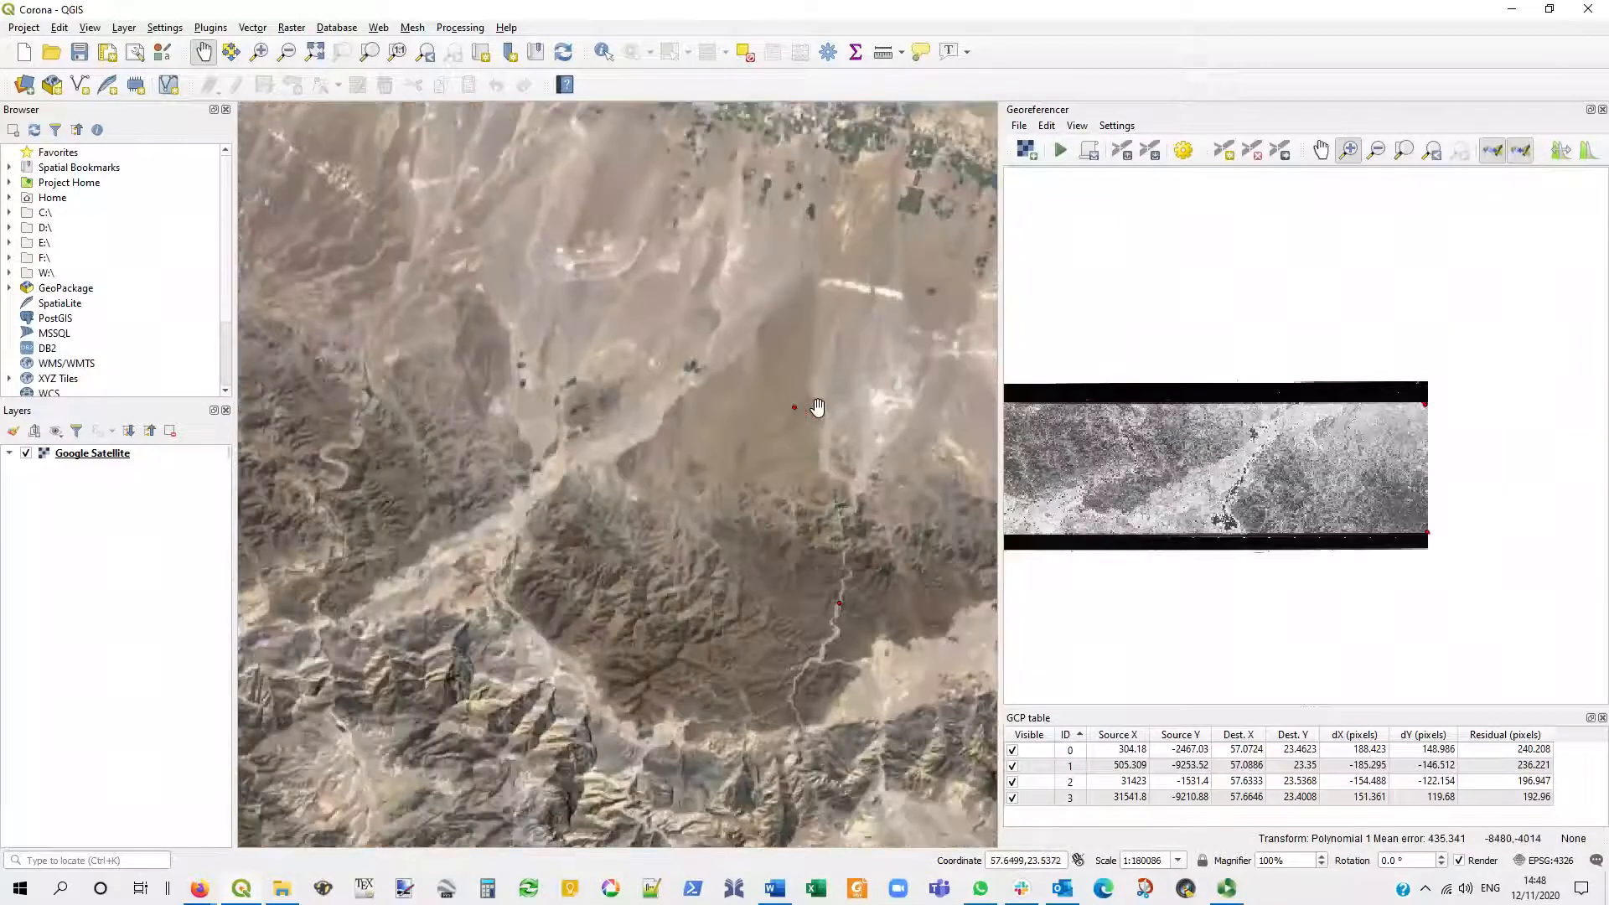
scroll(809, 404, "up", 2)
scroll(808, 404, "up", 1)
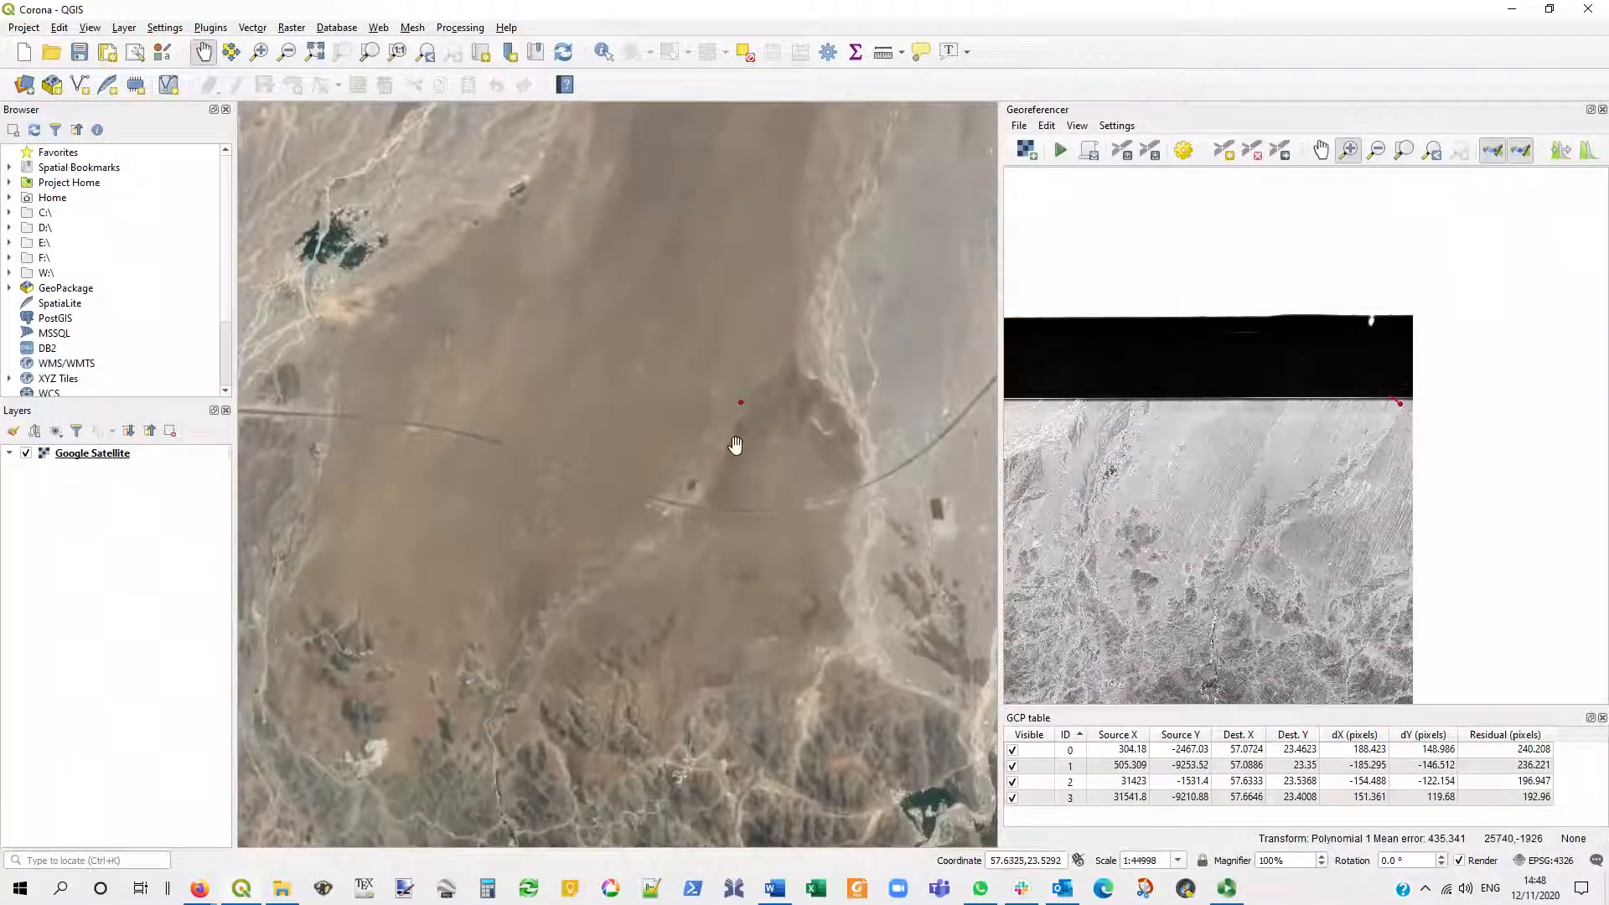
scroll(738, 442, "up", 1)
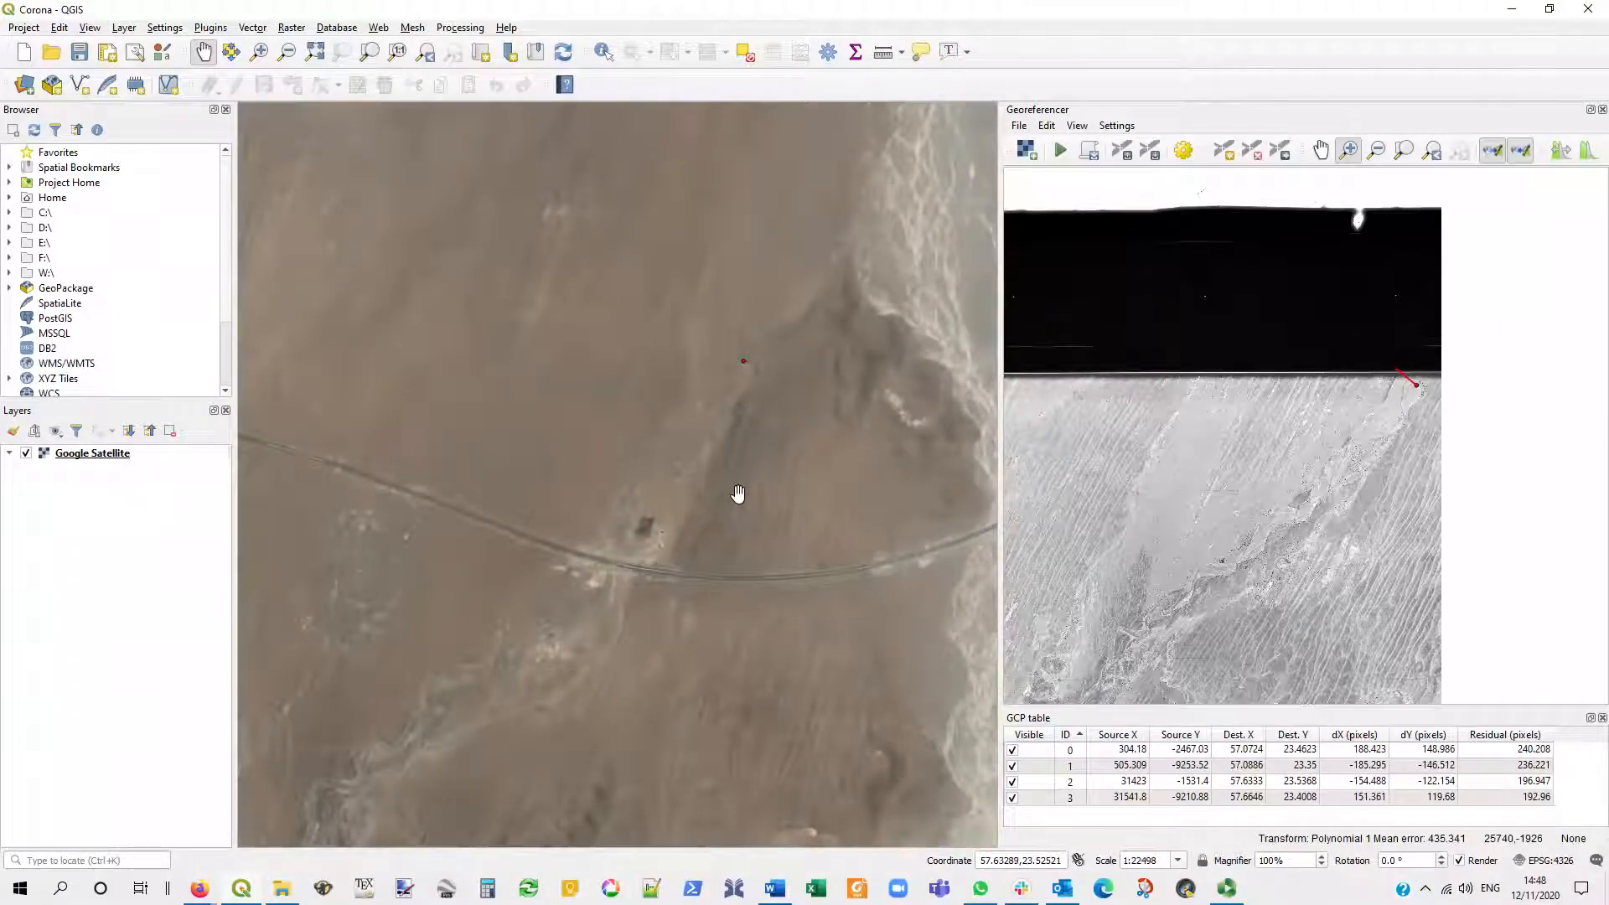
scroll(739, 494, "down", 3)
scroll(395, 596, "up", 2)
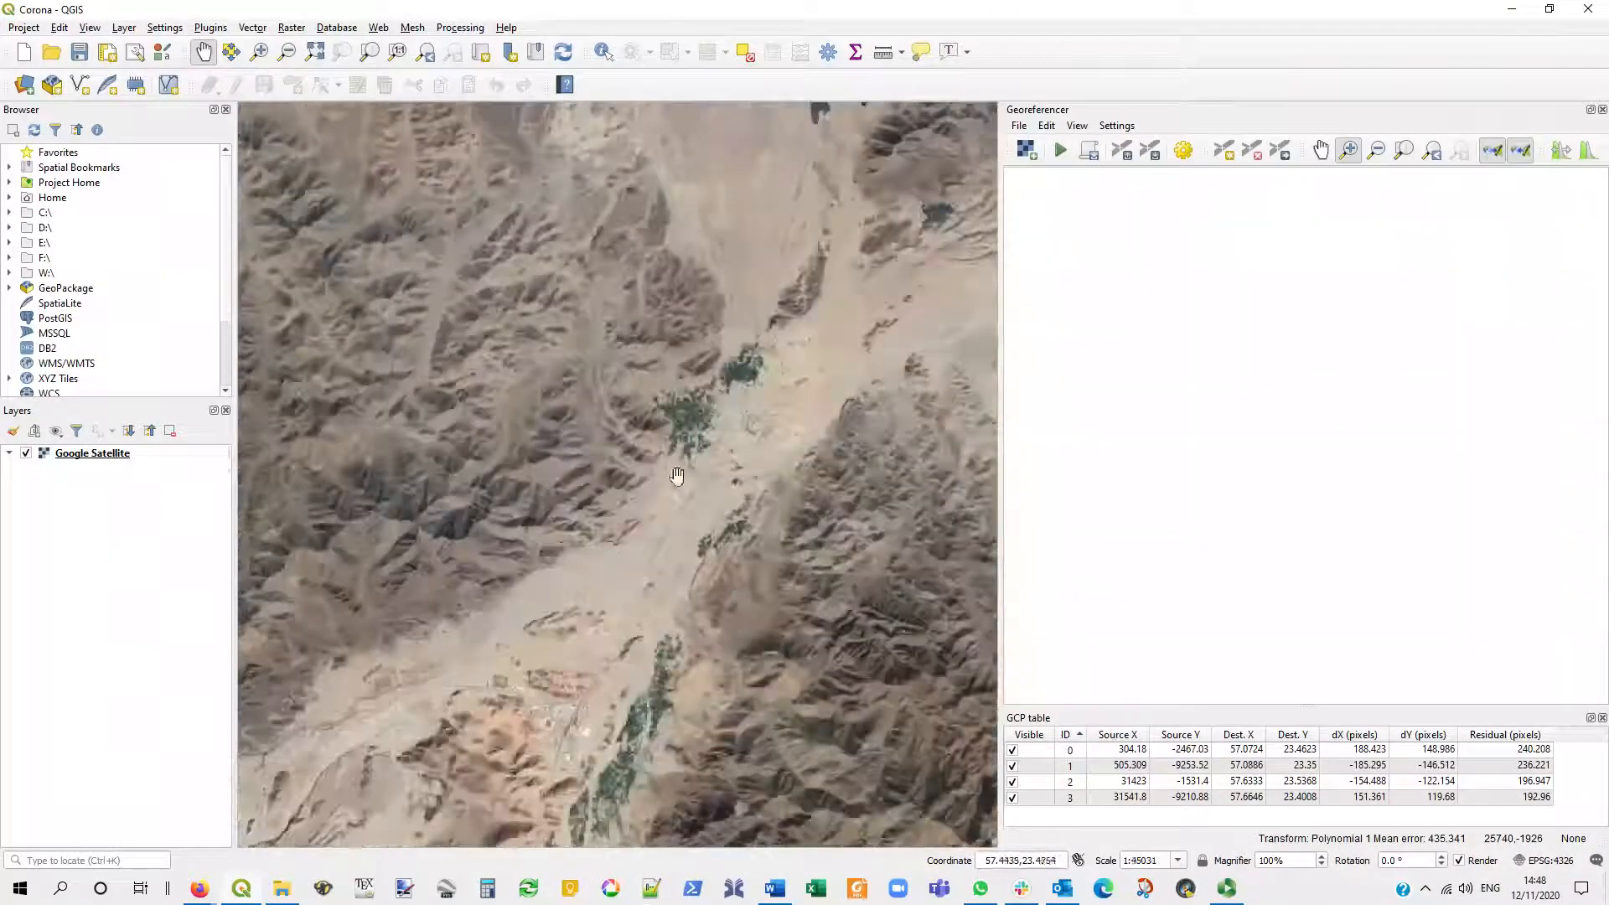
scroll(678, 475, "up", 2)
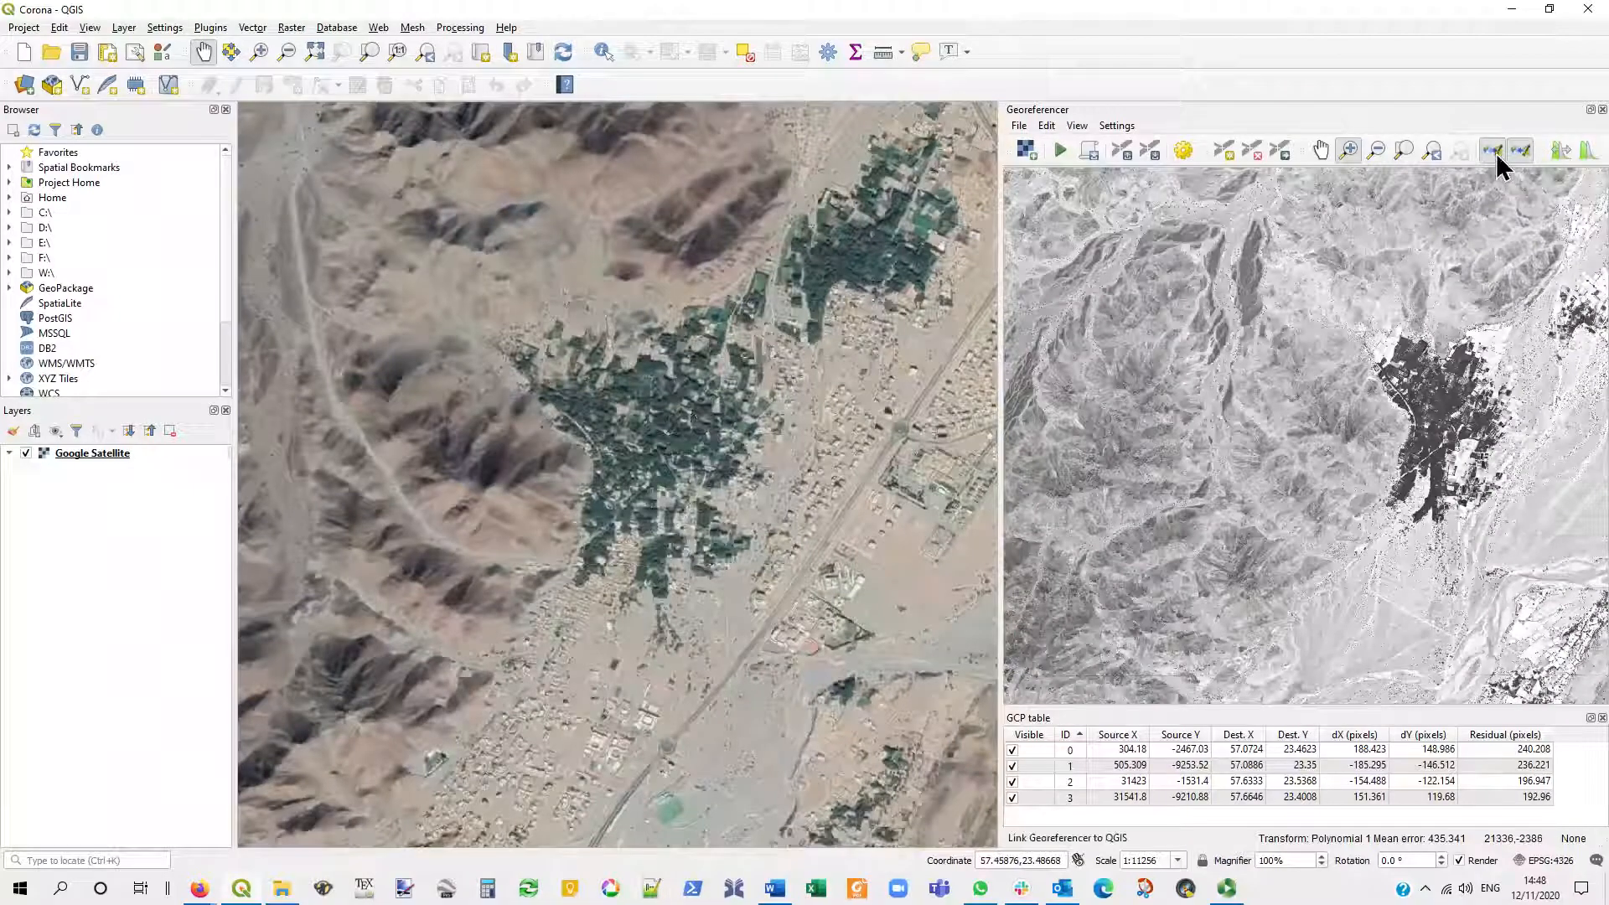
- Unlink the two views to realign both on the oasis and the valley east of it, and relink them in both directions
left_click(1493, 152)
left_click(1520, 152)
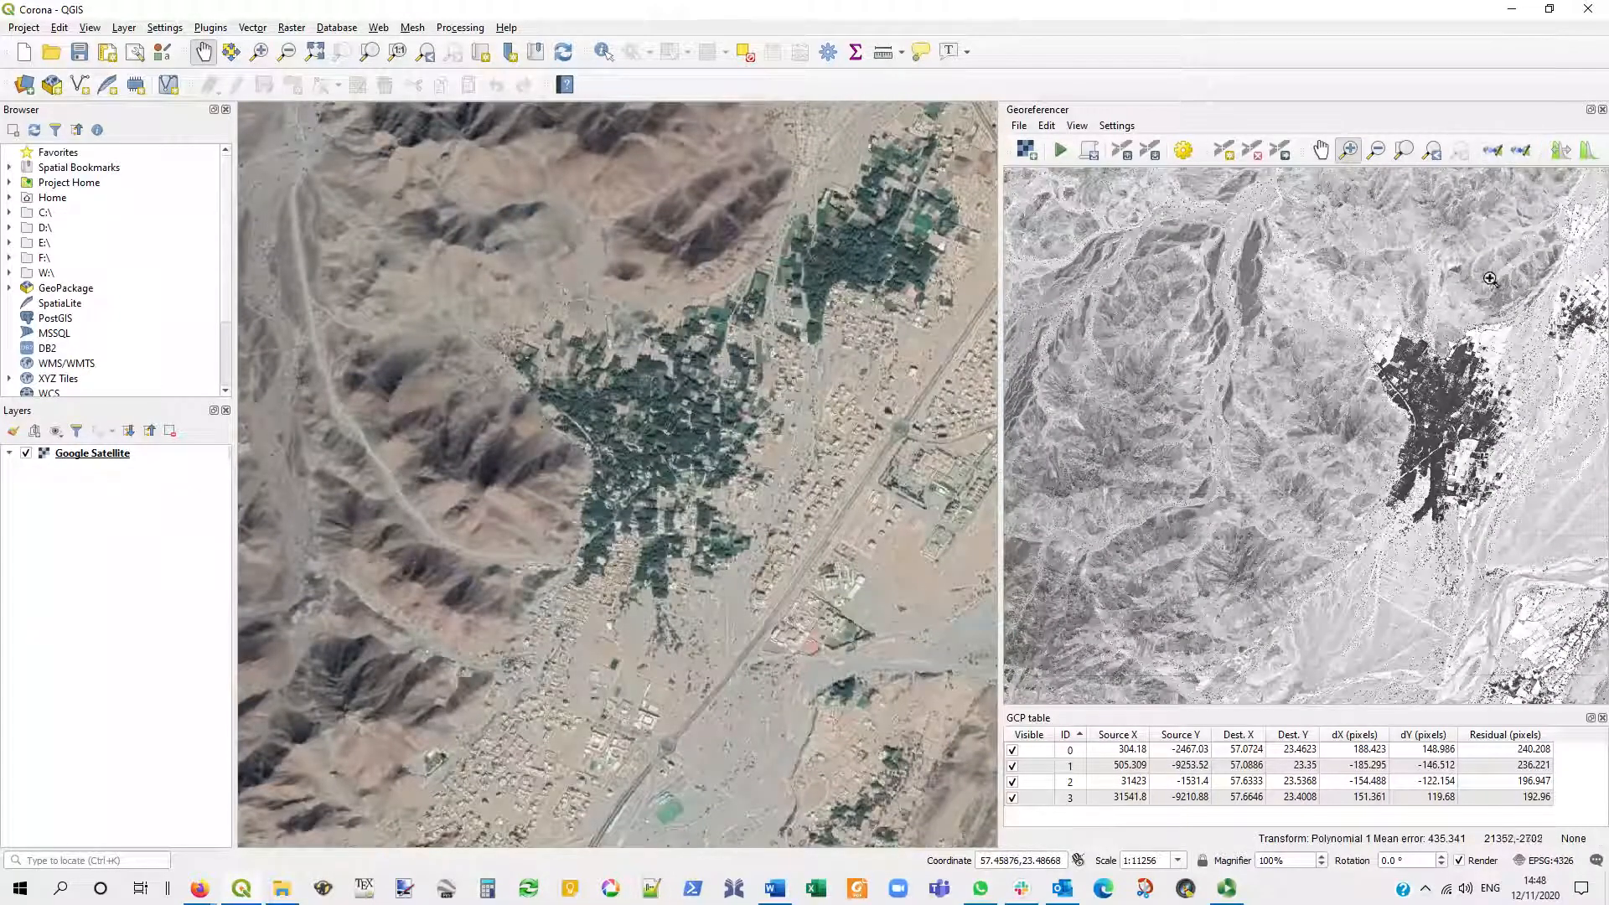
left_click_drag(855, 444, 589, 449)
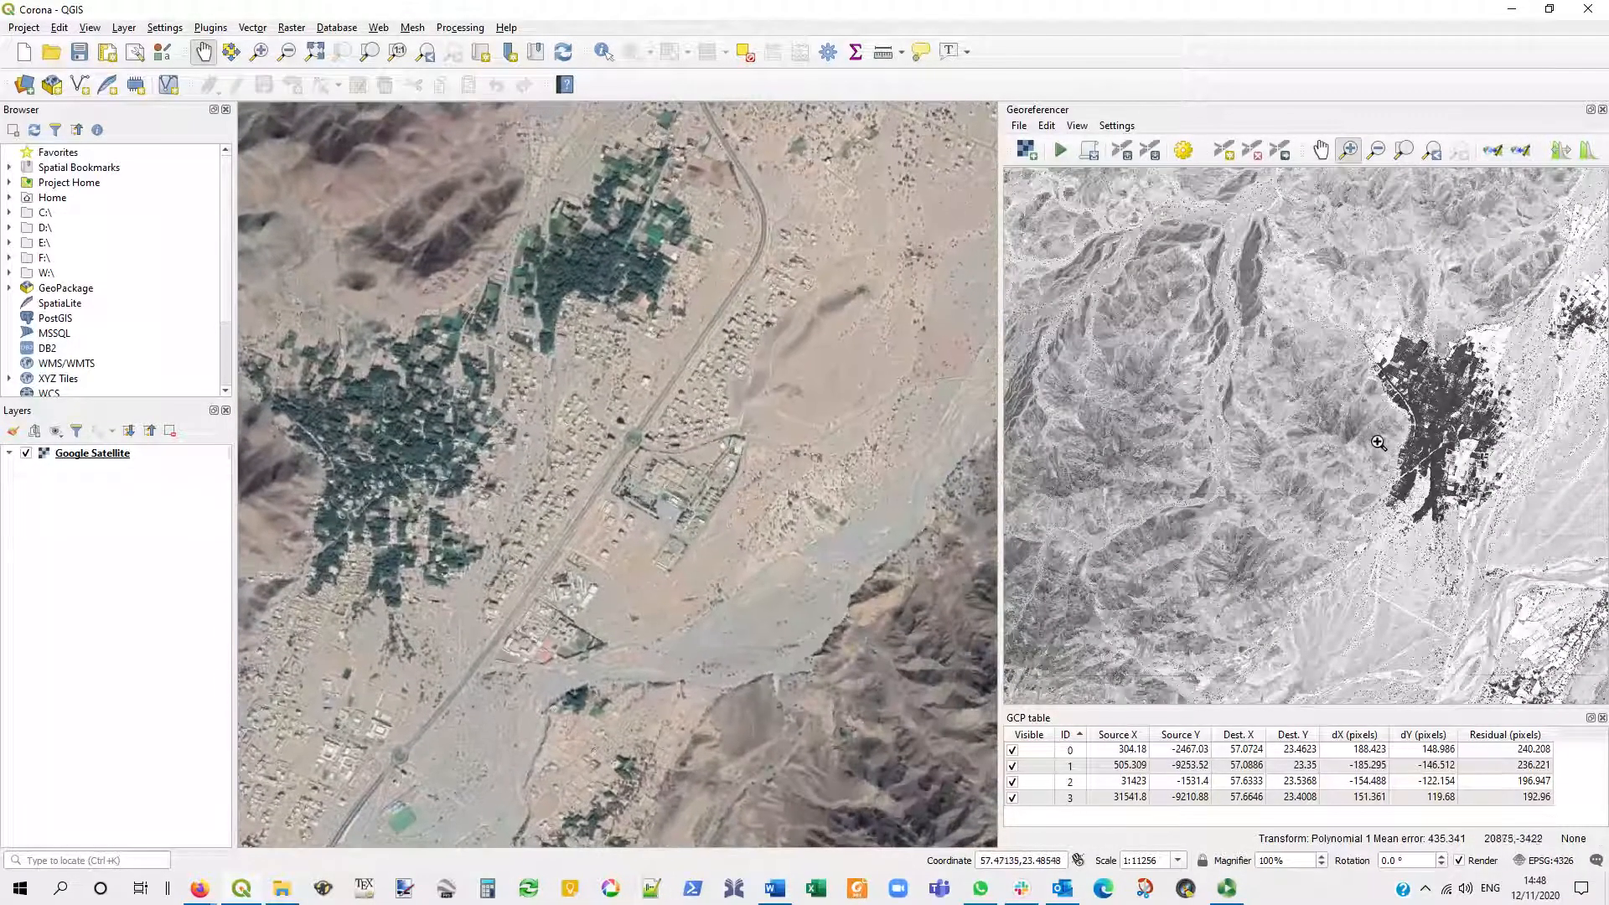
left_click_drag(1453, 425, 1188, 425)
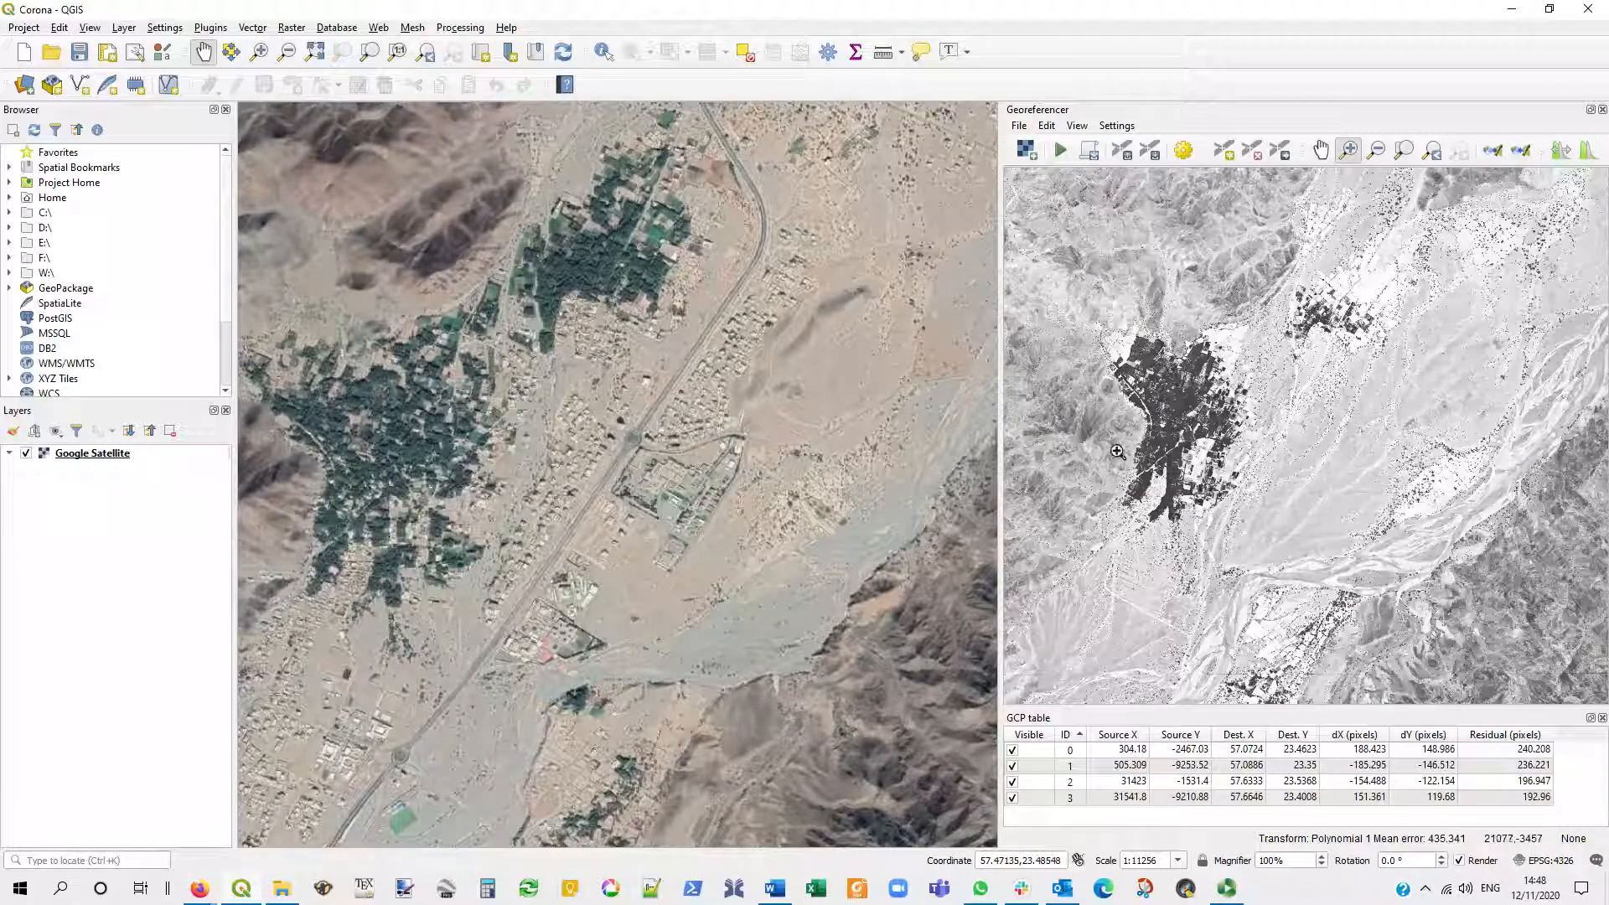
left_click(1493, 152)
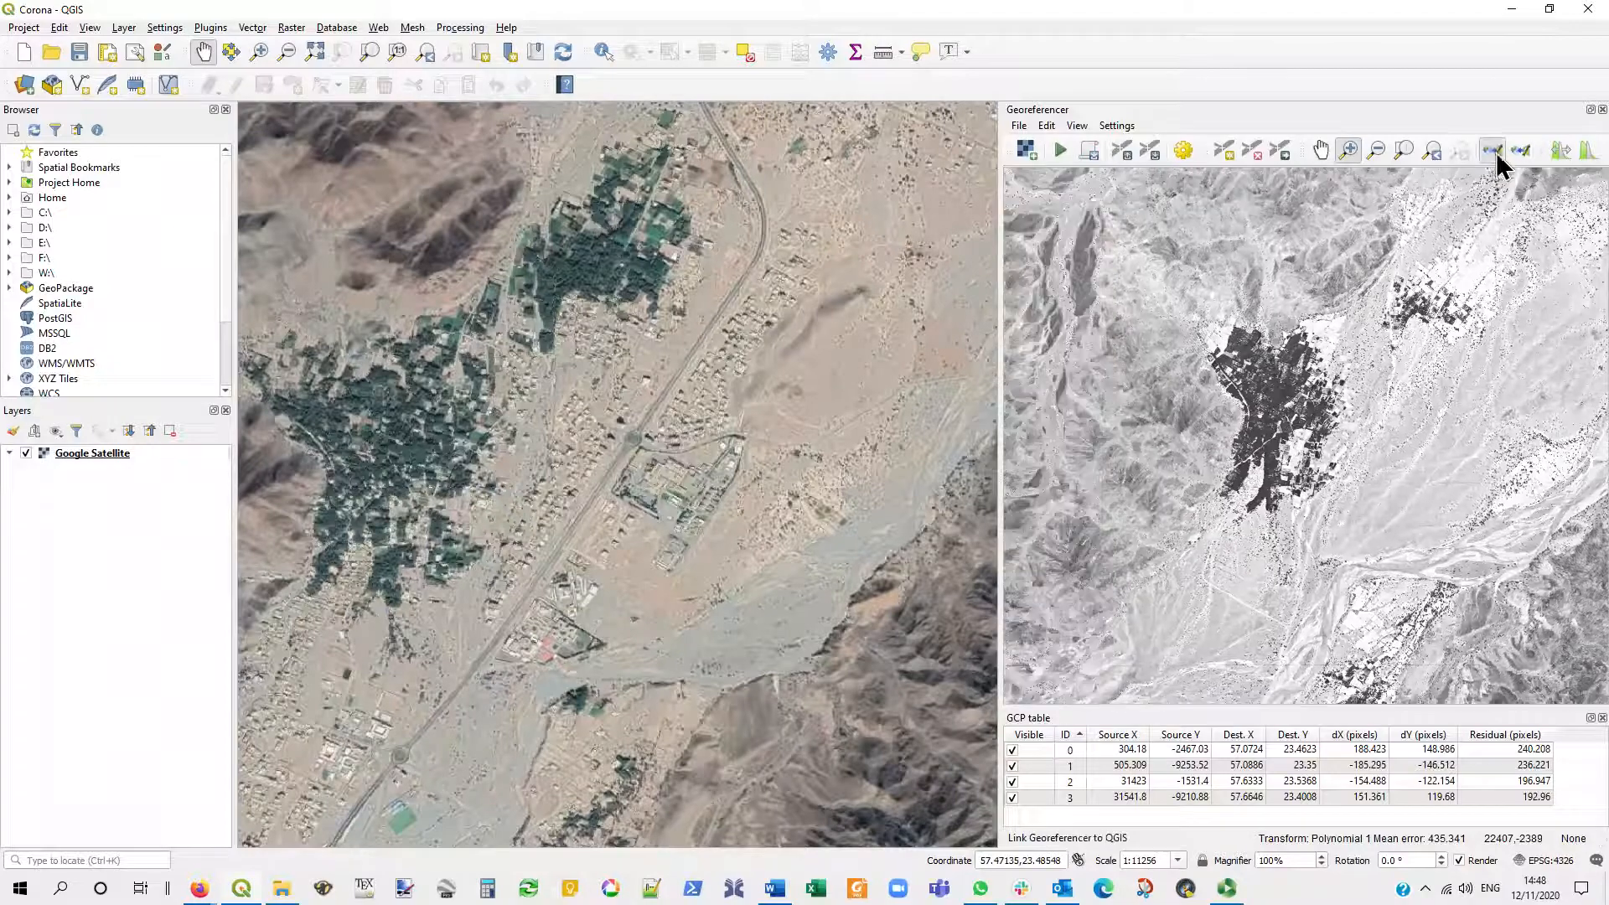
left_click(1521, 151)
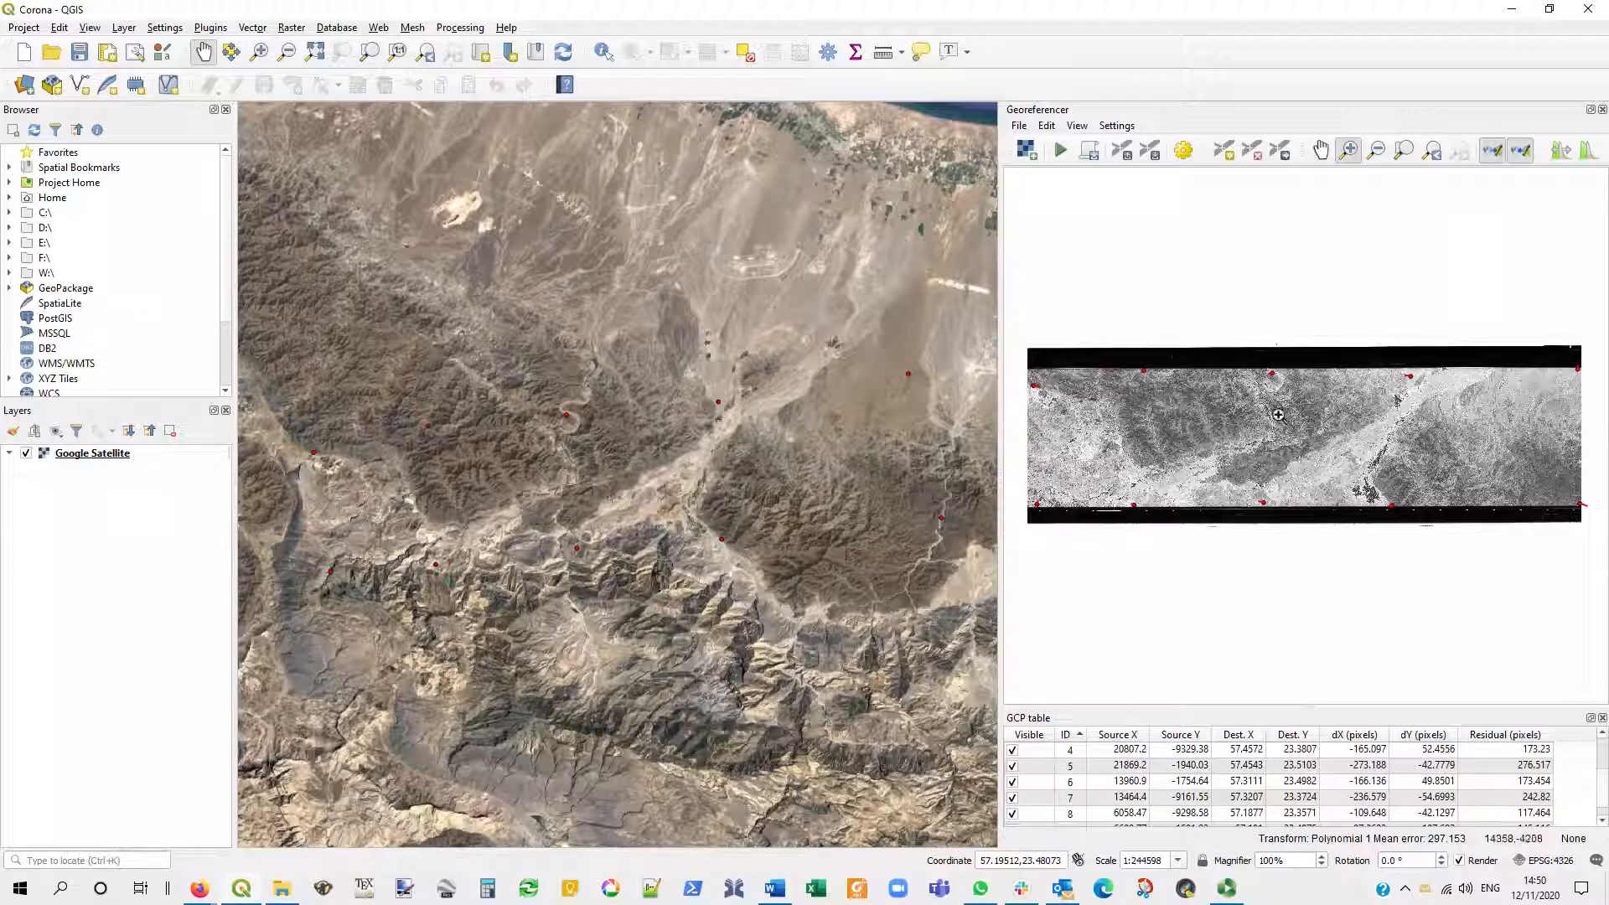
- Inspect the residual line of the control point on the meandering wadi and enlarge the GCP table to show all points
scroll(1268, 352, "up", 3)
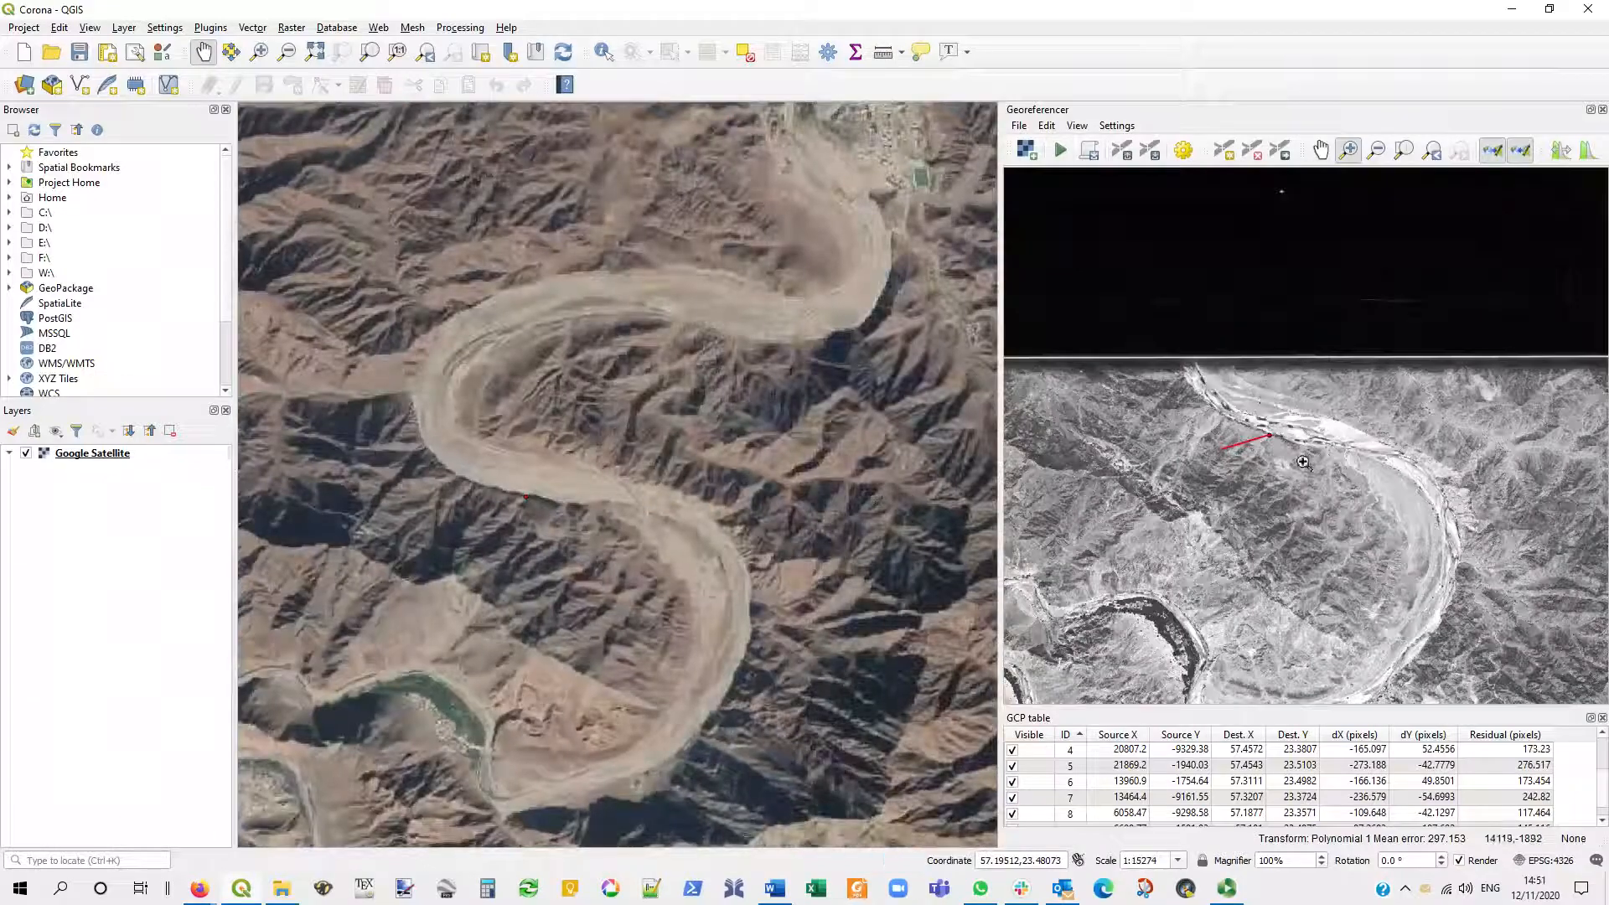
scroll(1247, 420, "up", 2)
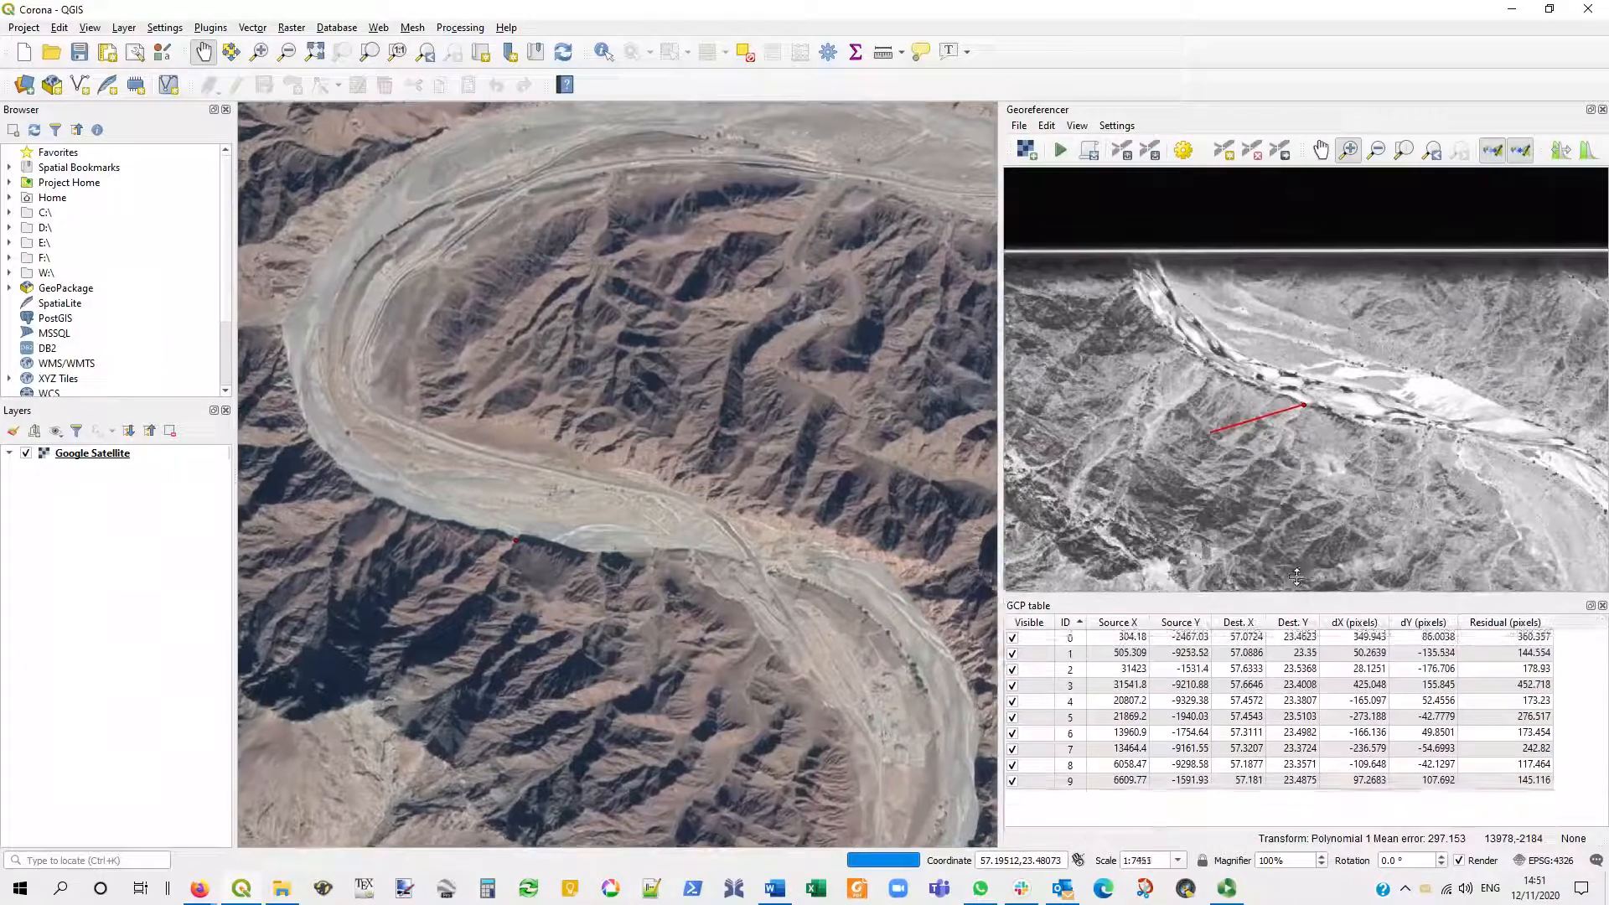
left_click_drag(1298, 708, 1299, 596)
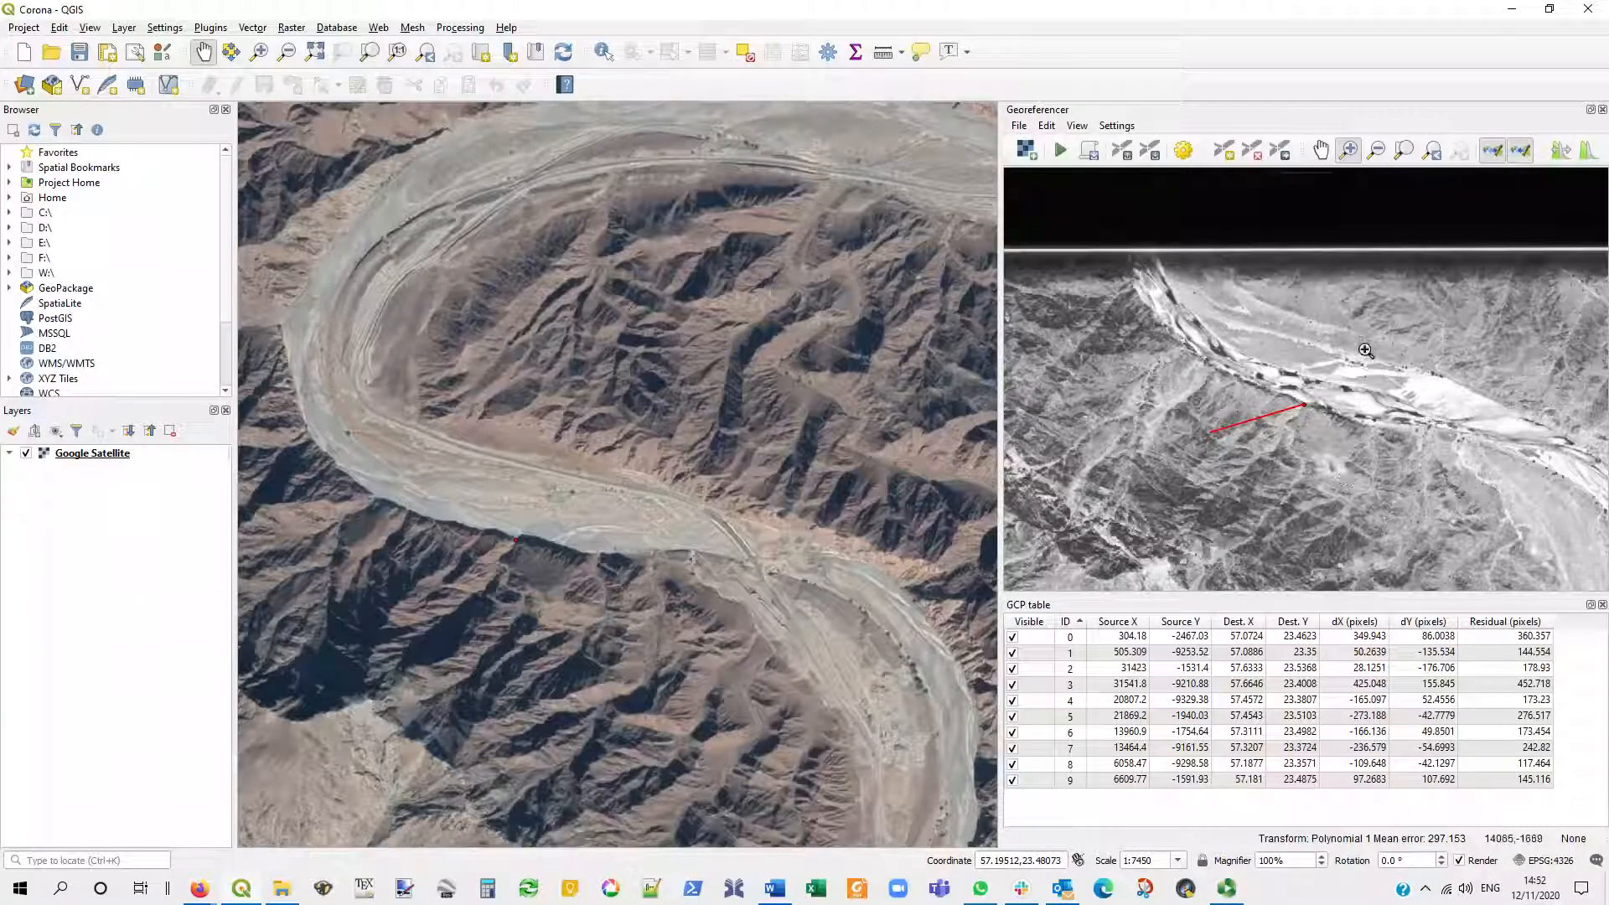
- Set the transformation type to Polynomial 2, keeping the other settings, and accept the transformation settings
left_click(1403, 150)
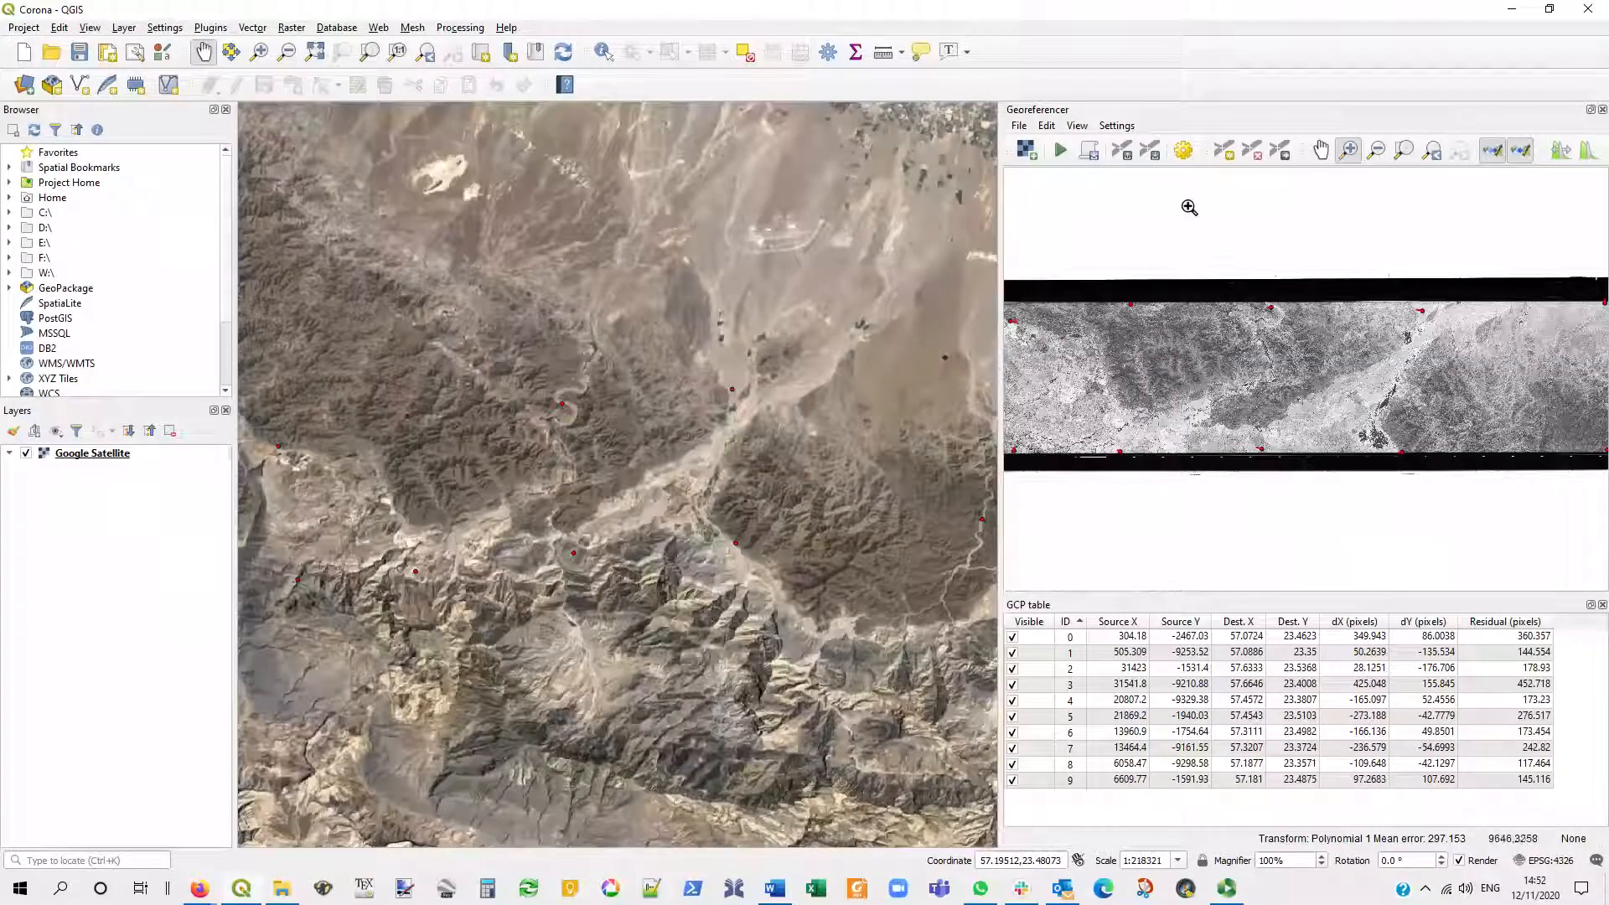
left_click(1184, 150)
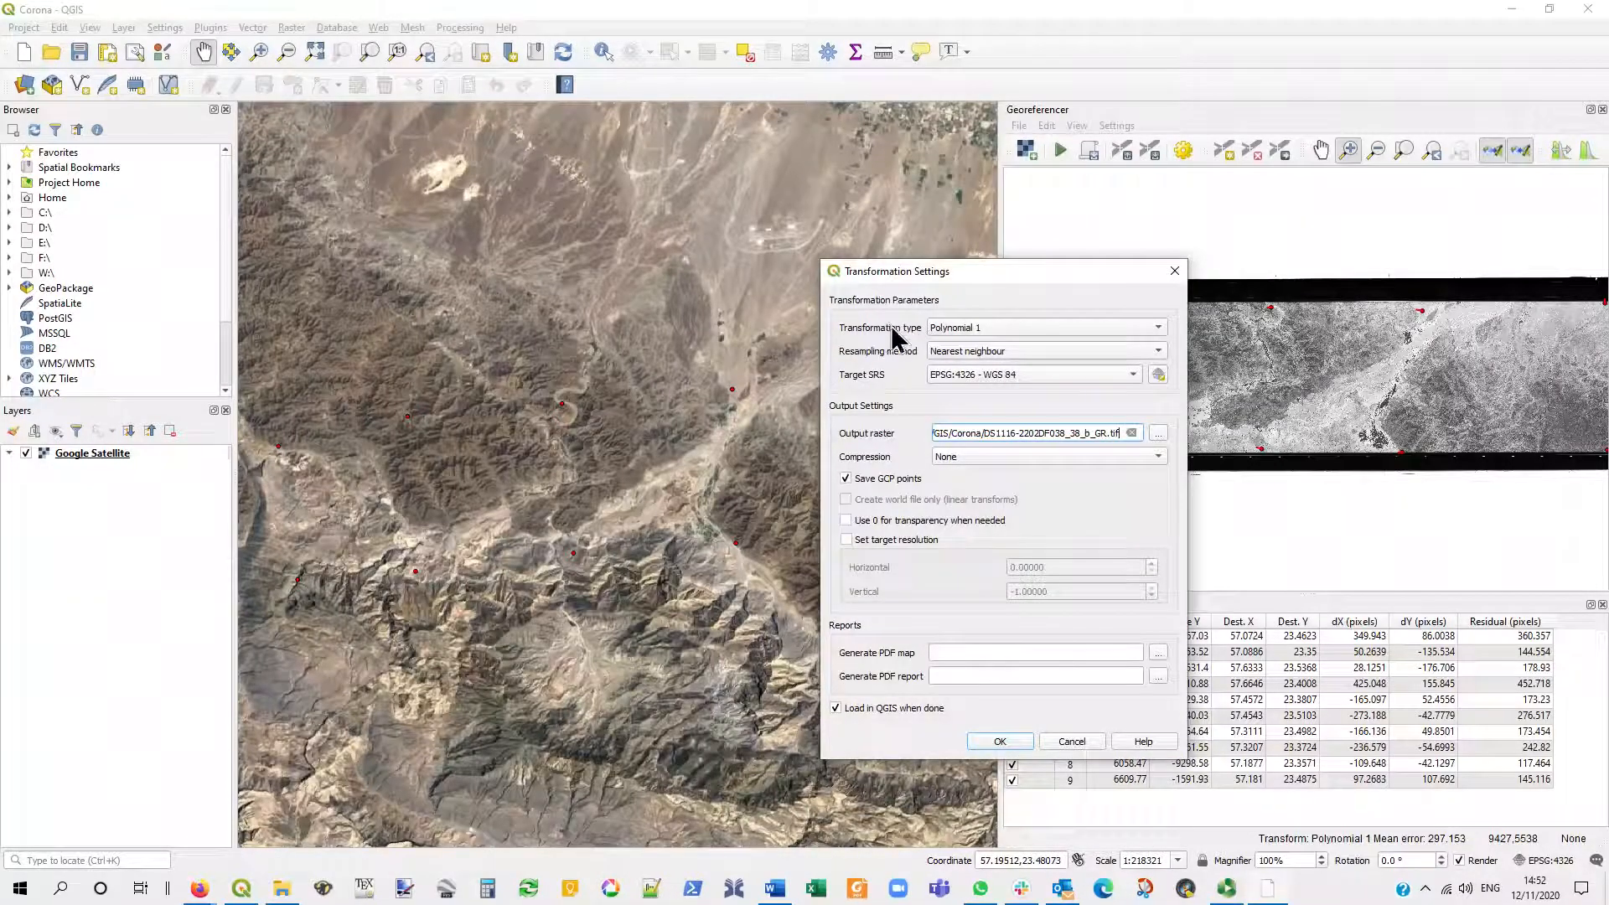
left_click(997, 327)
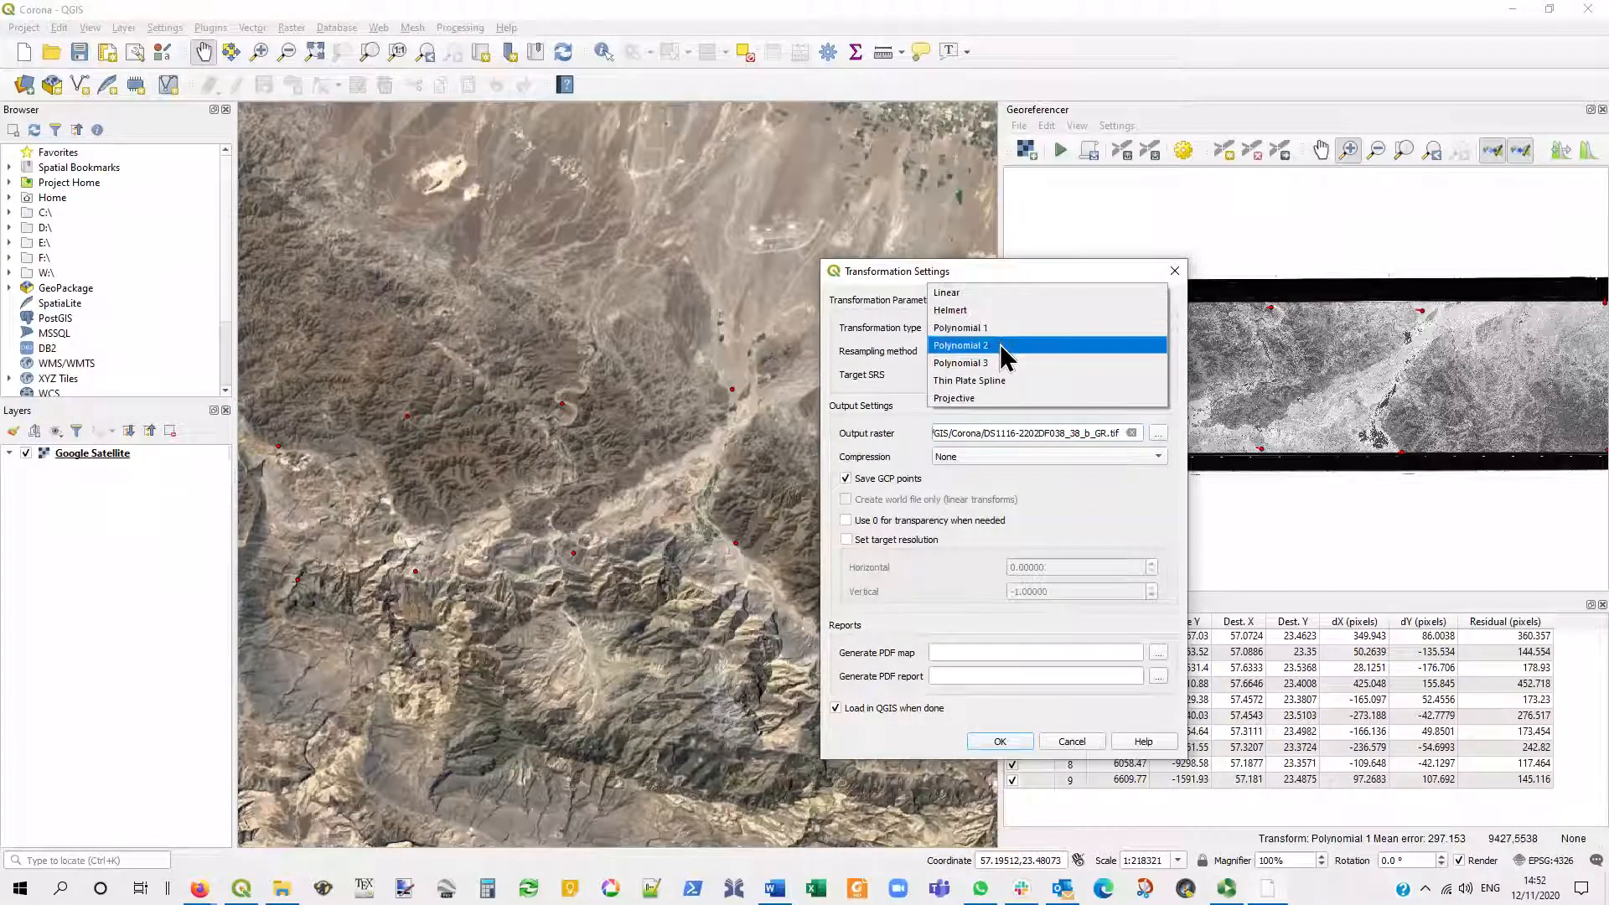
left_click(1001, 345)
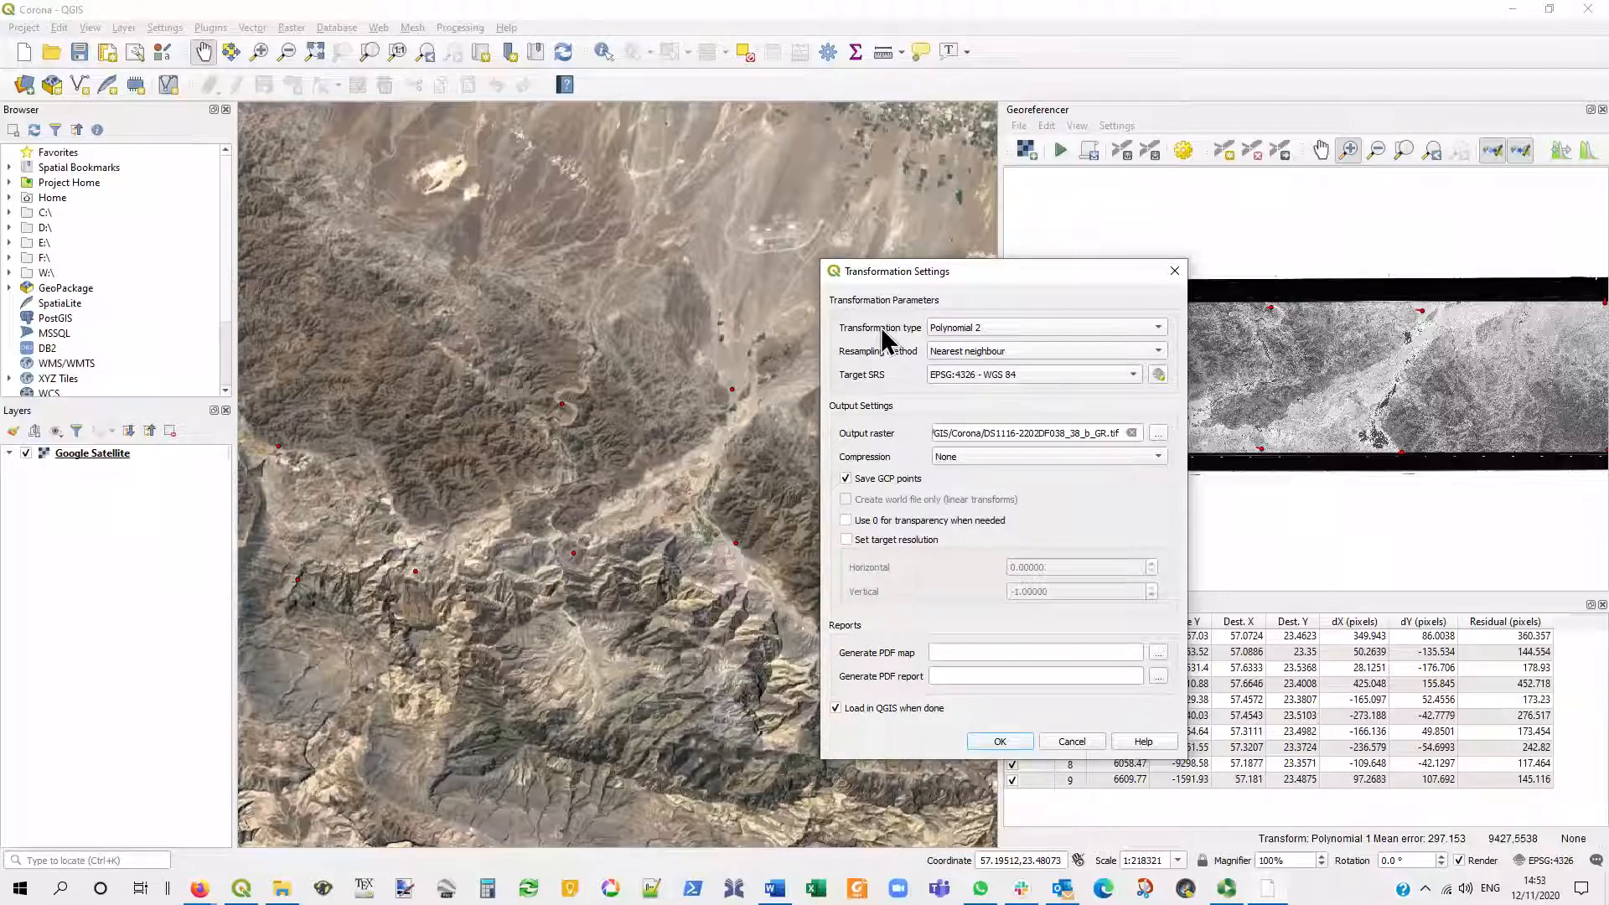
left_click(1001, 742)
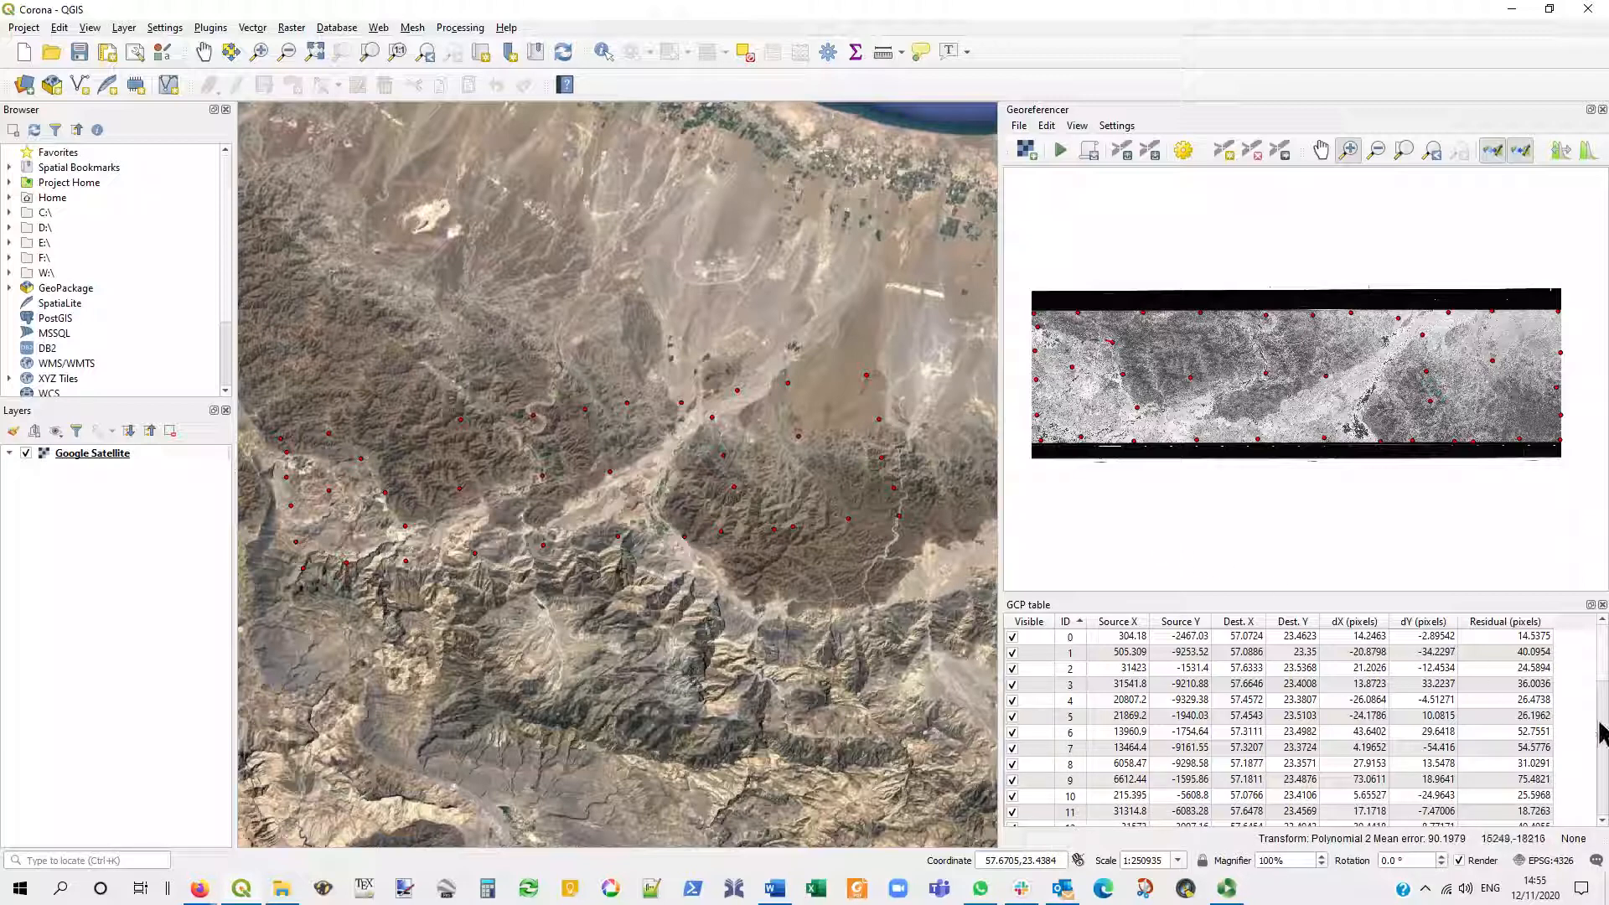
- Sort the GCP table by residual in ascending order
left_click(1468, 617)
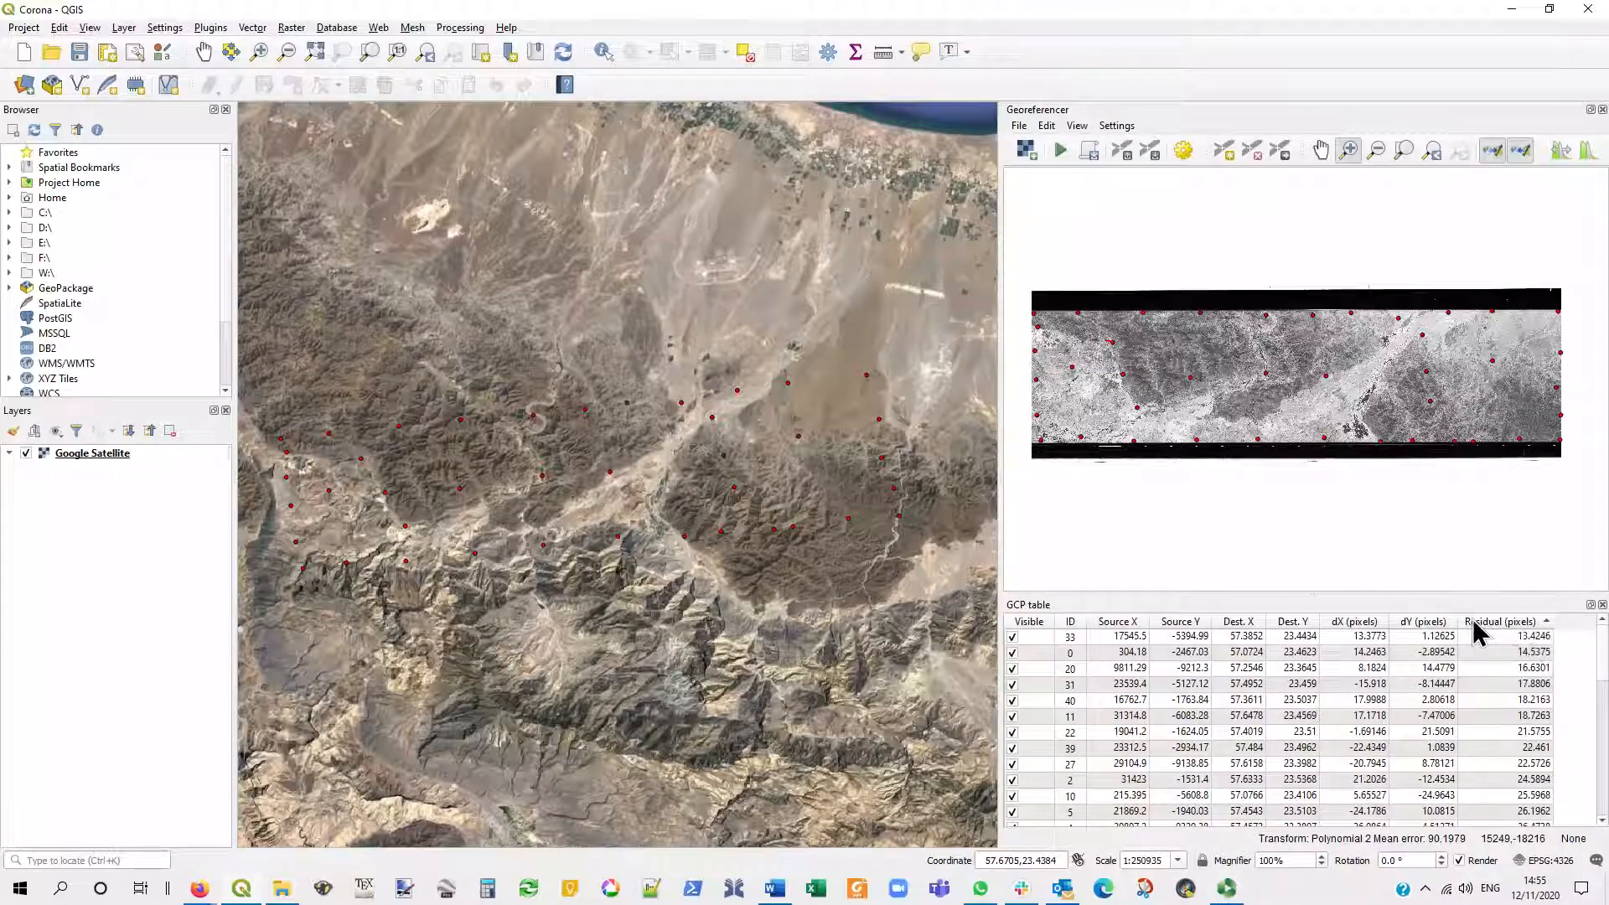
- Sort the GCP table by residual in descending order and recenter both views on control point 37
left_click(1473, 622)
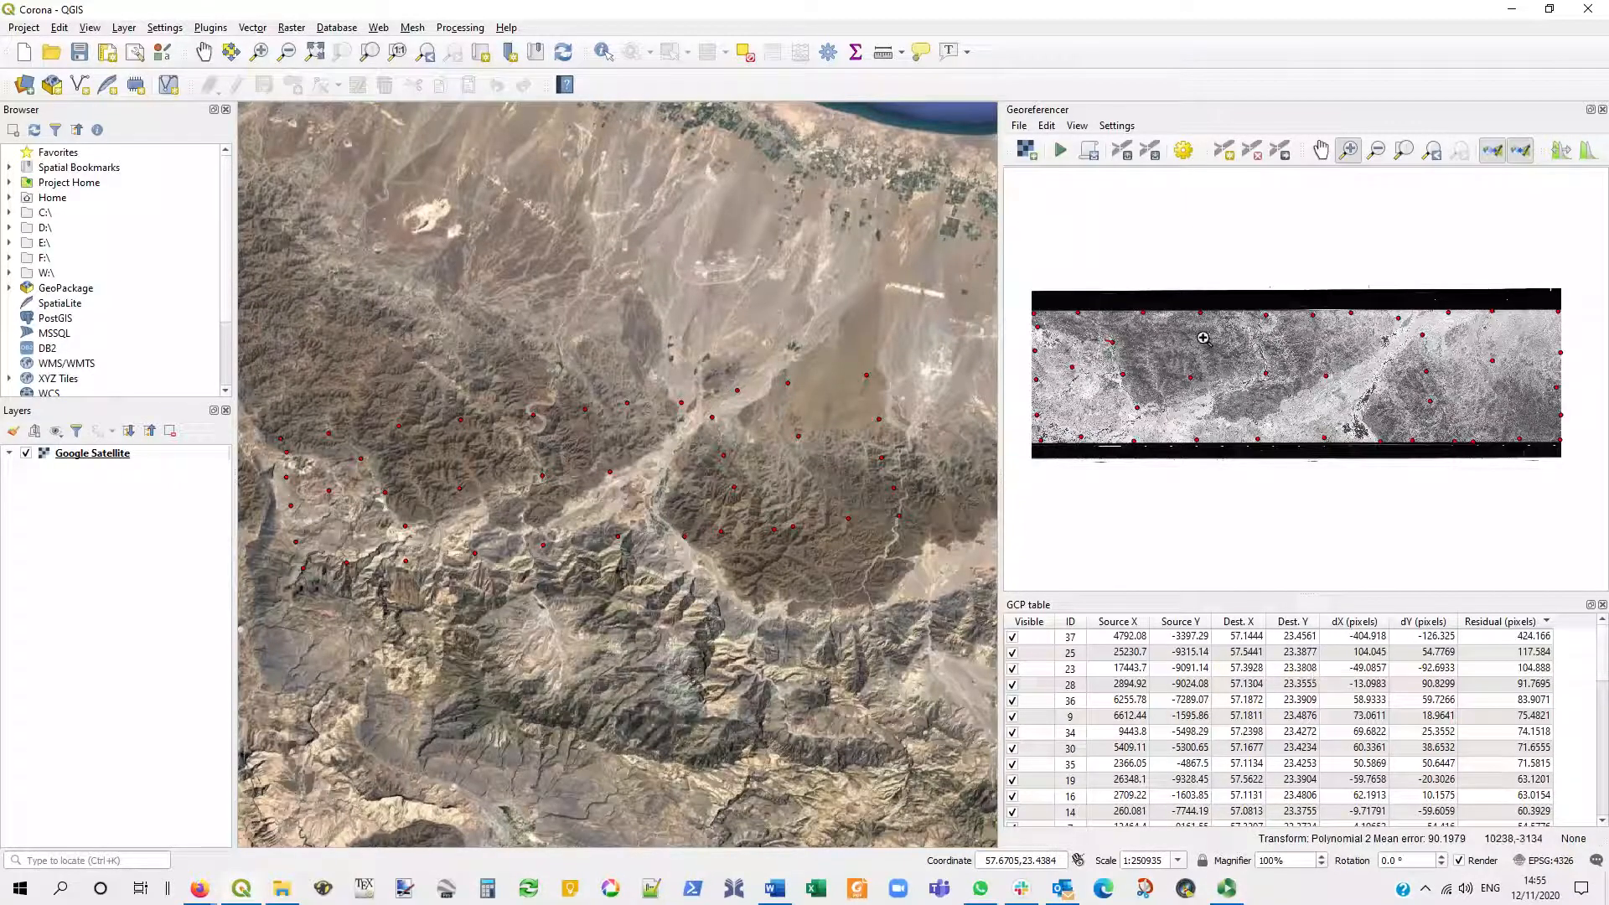
scroll(1223, 349, "up", 5)
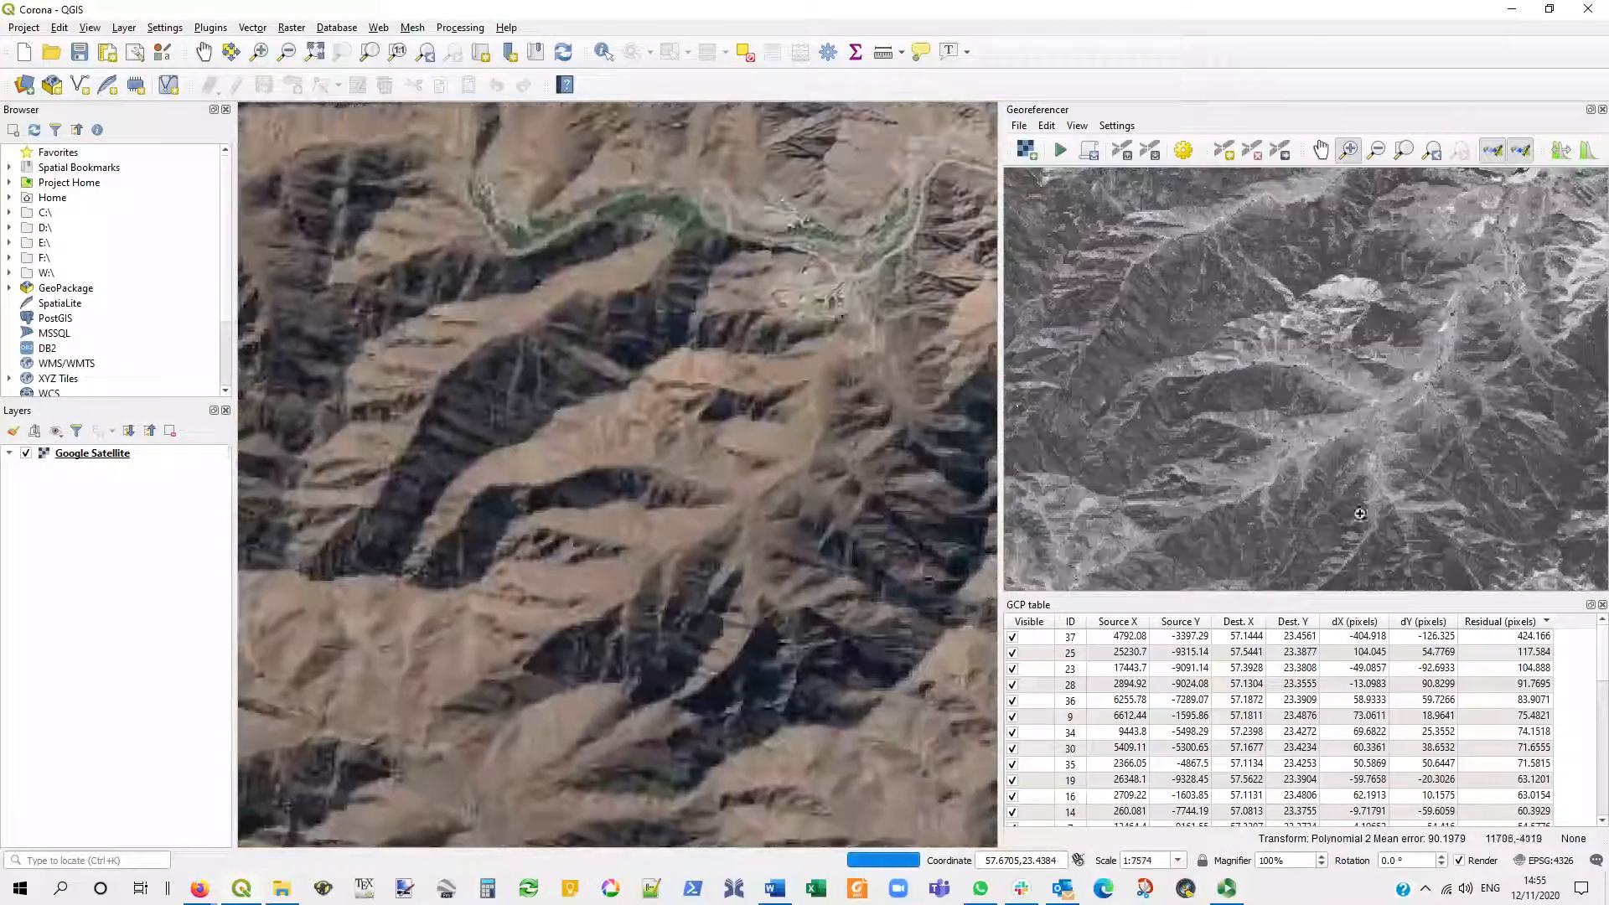
right_click(1043, 636)
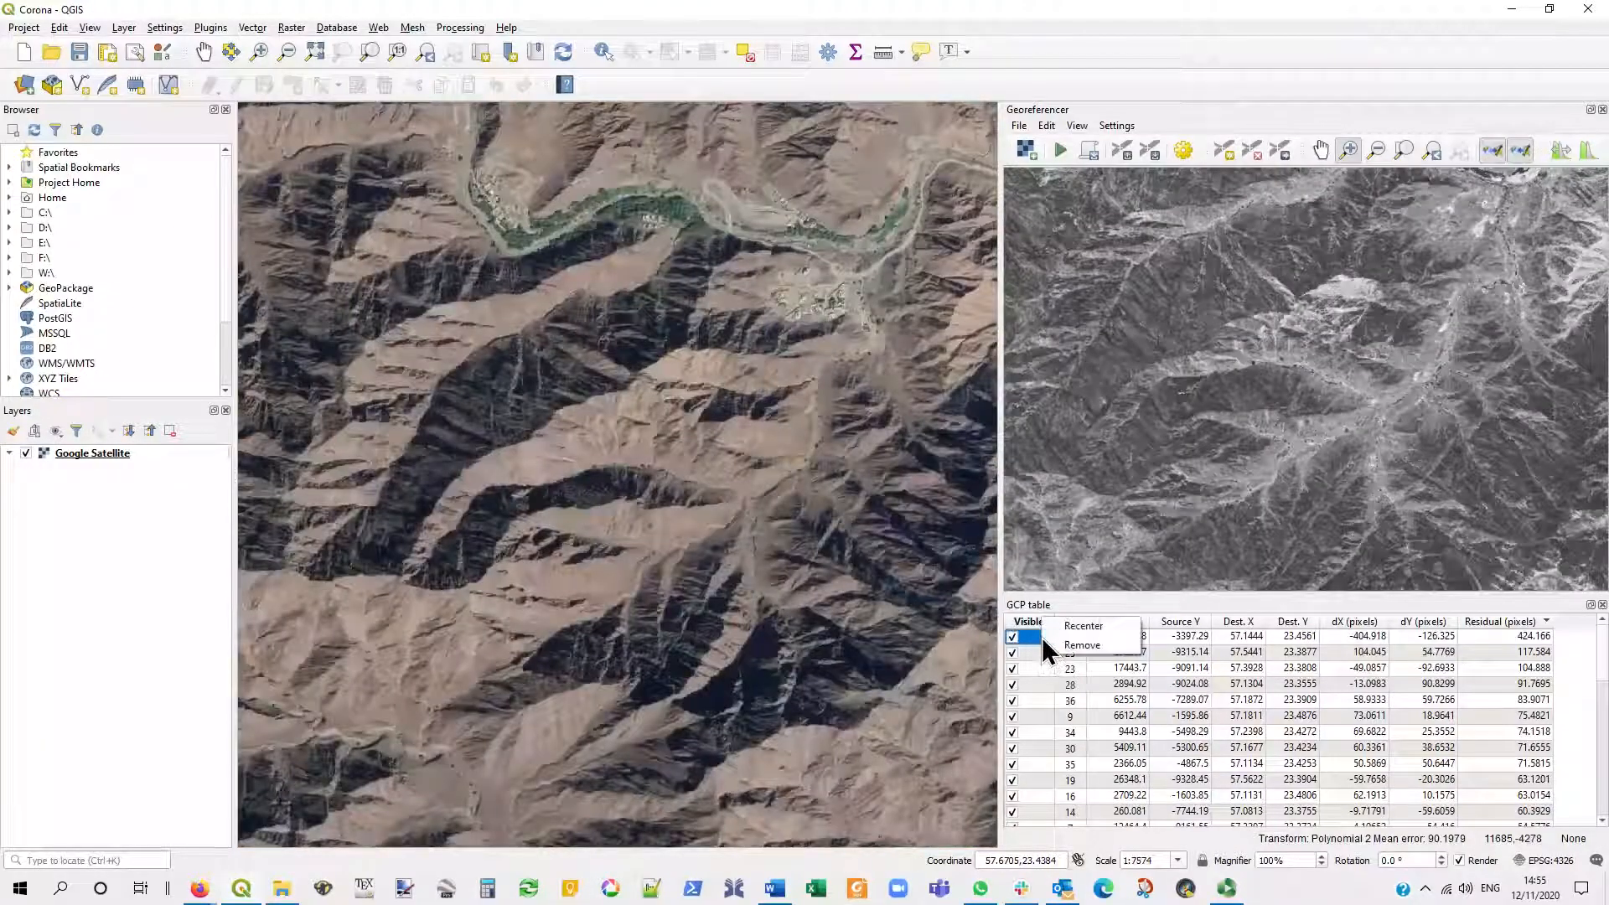
left_click(1112, 626)
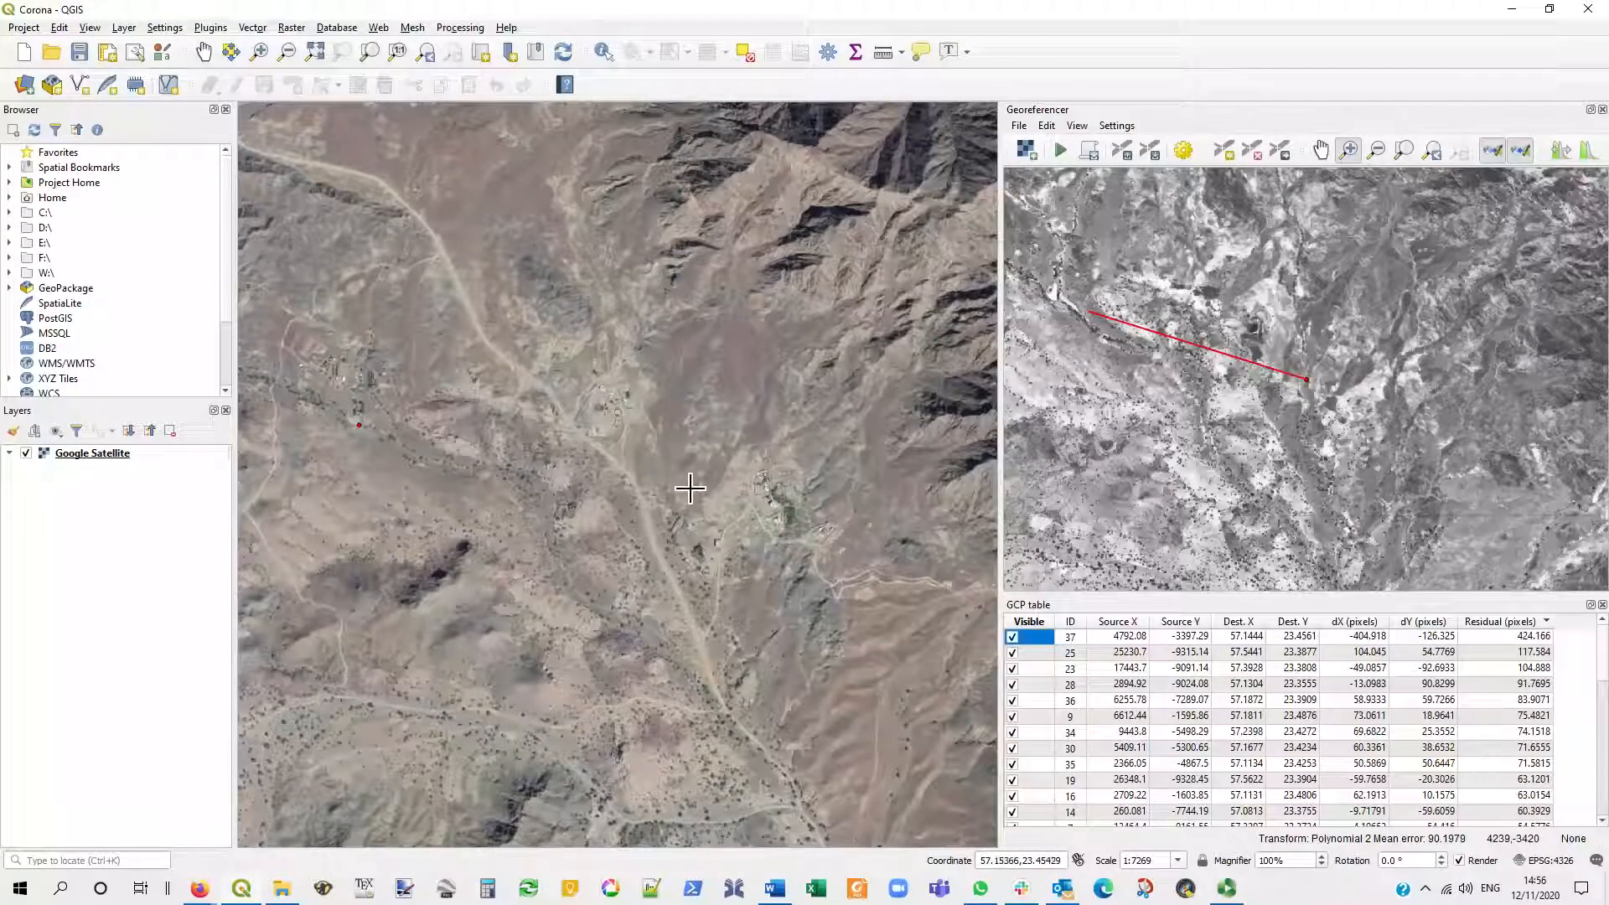
- Move control point 37 in the Corona image to the matching wadi location just beyond the far end of its residual line
left_click(1279, 149)
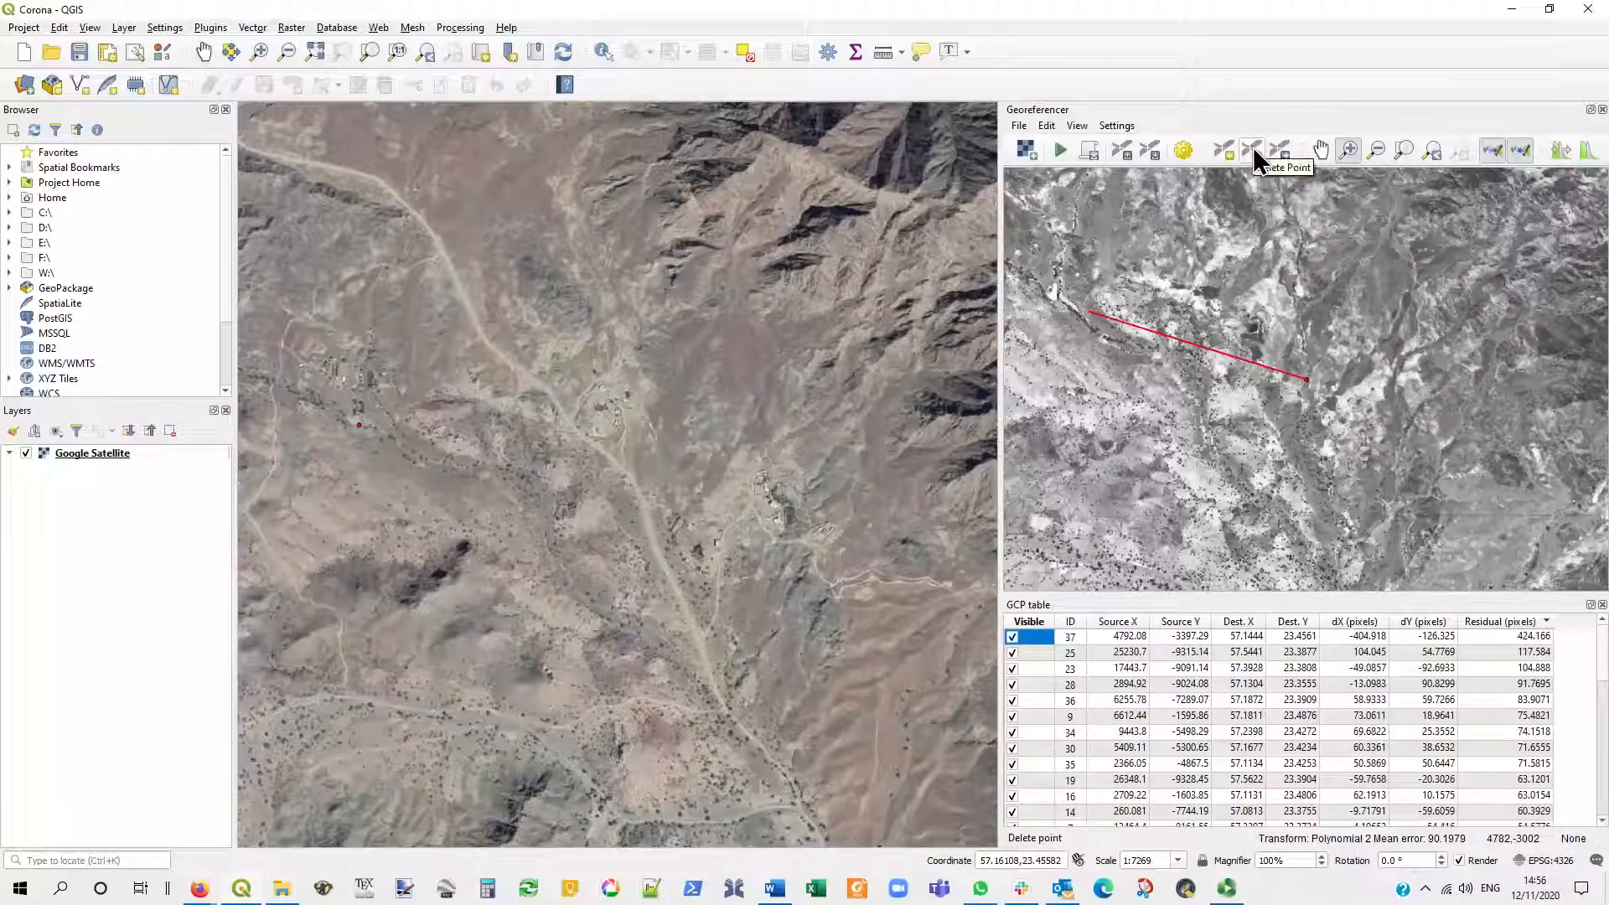
left_click(1254, 149)
left_click(1282, 154)
left_click_drag(1307, 379, 1057, 300)
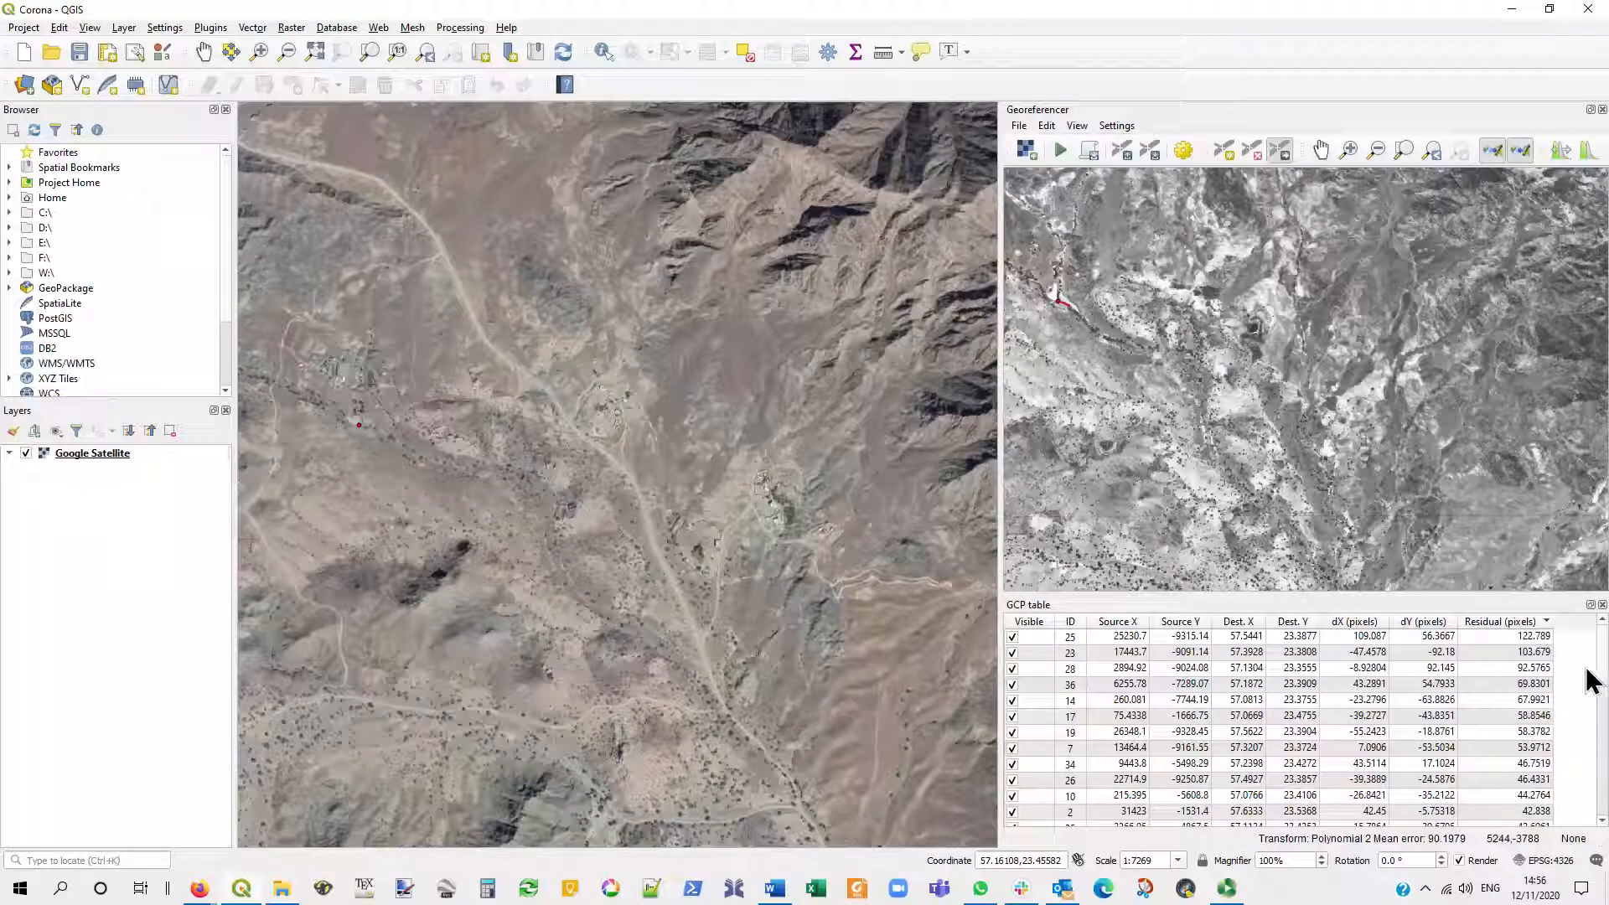
mouse_move(1599, 657)
left_mouse_down()
mouse_move(1597, 794)
mouse_move(1598, 650)
left_mouse_up()
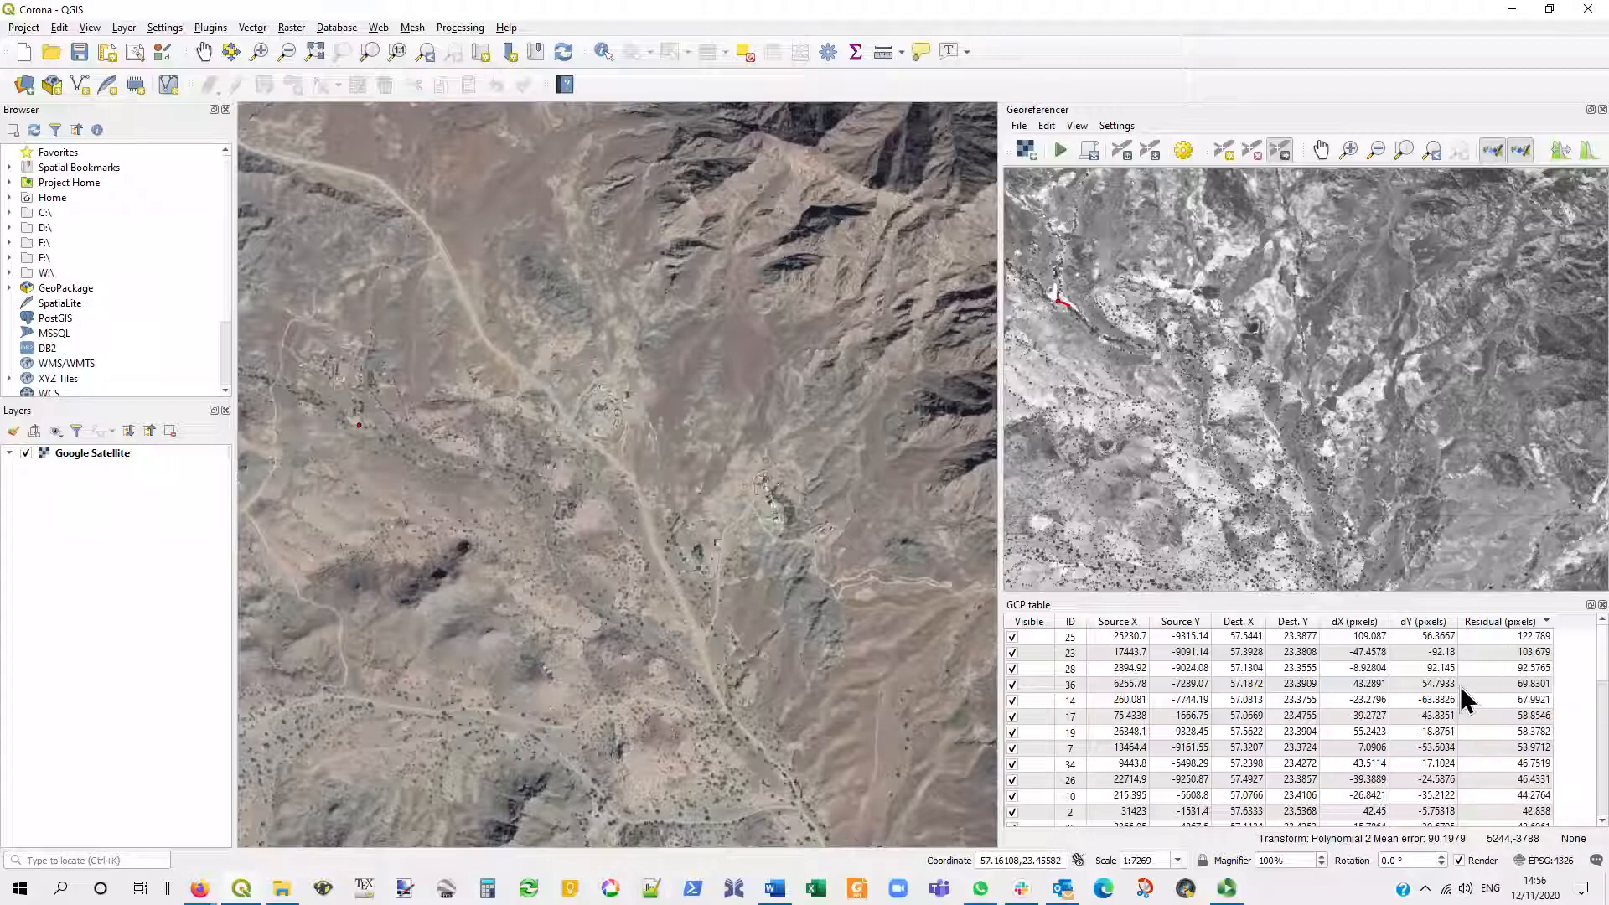
- Recenter on control points 25 and 23 in turn to inspect their residual lines against the satellite imagery
left_click(1034, 635)
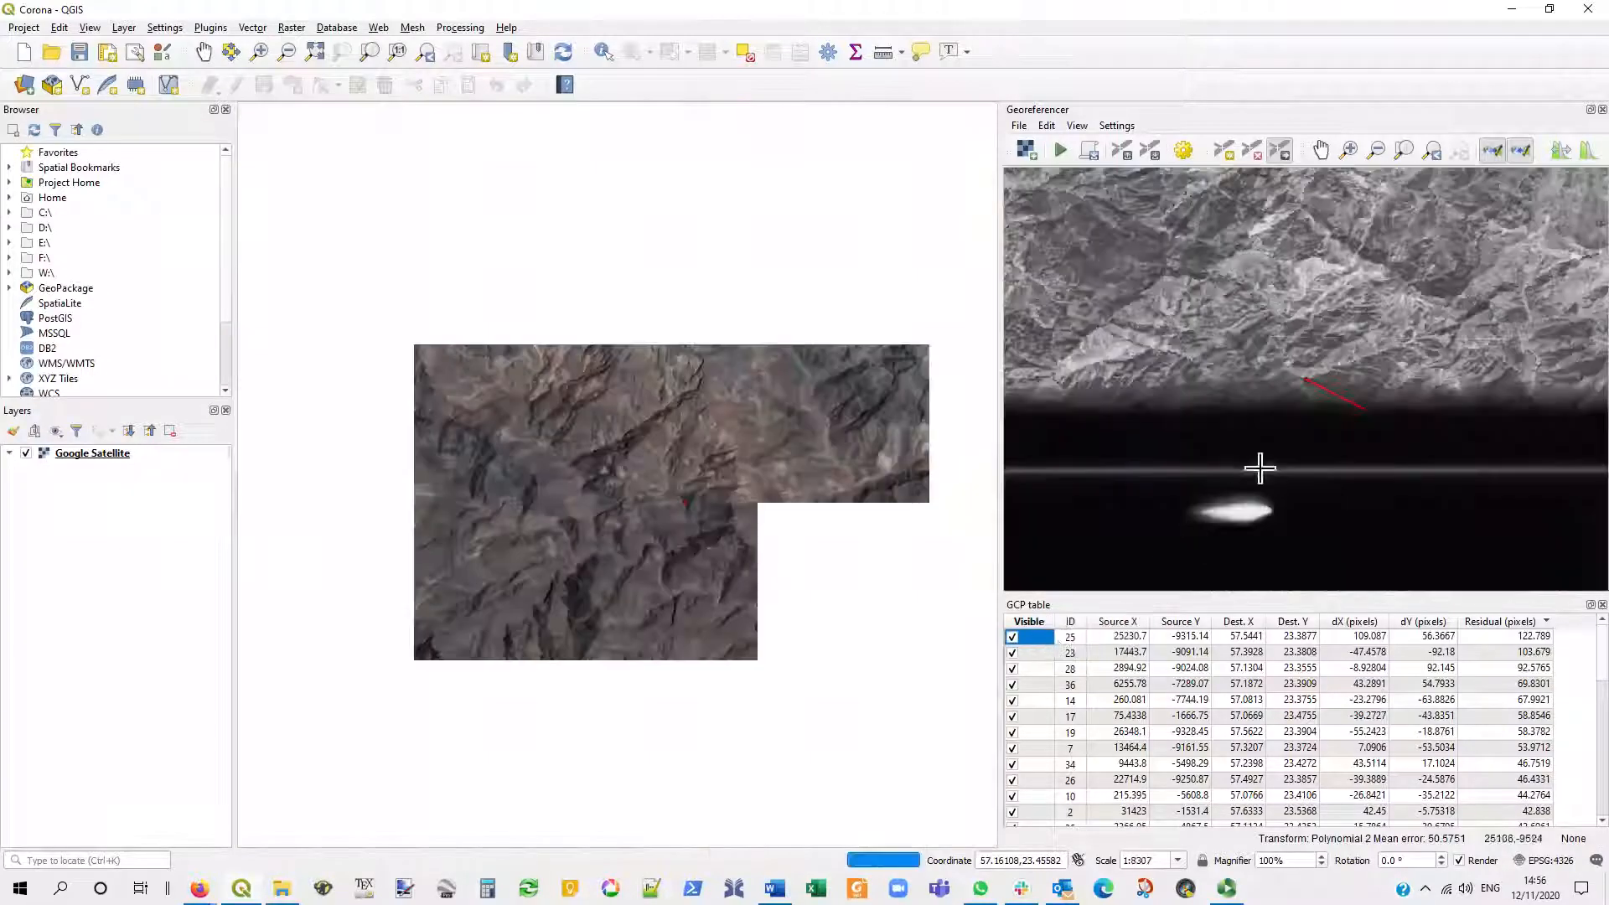
scroll(1341, 369, "up", 2)
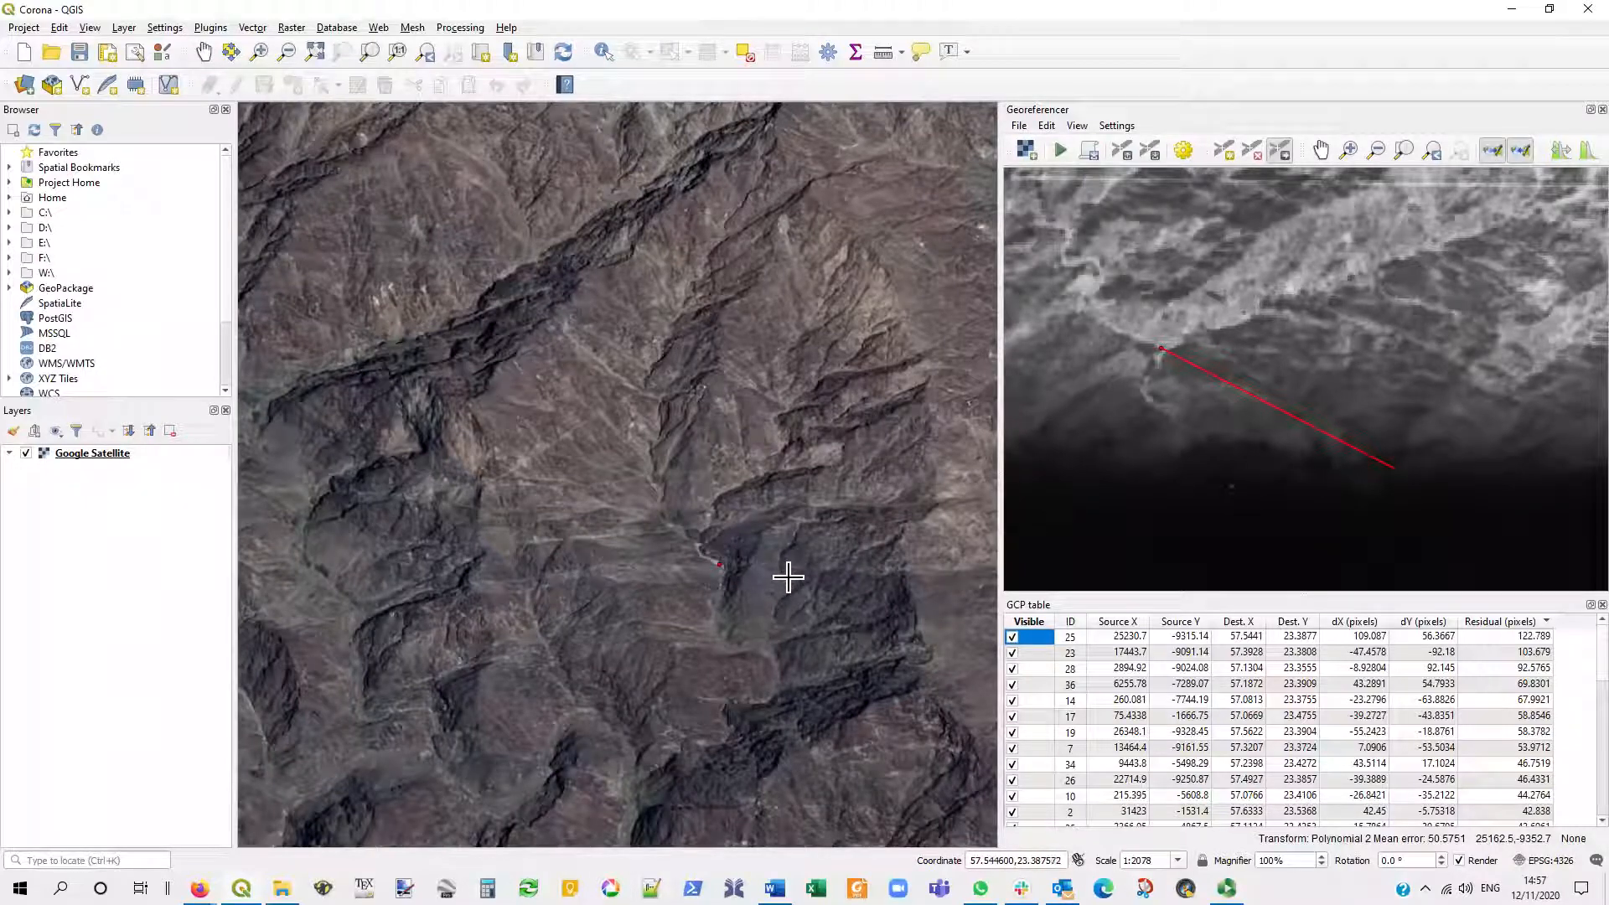
right_click(1037, 654)
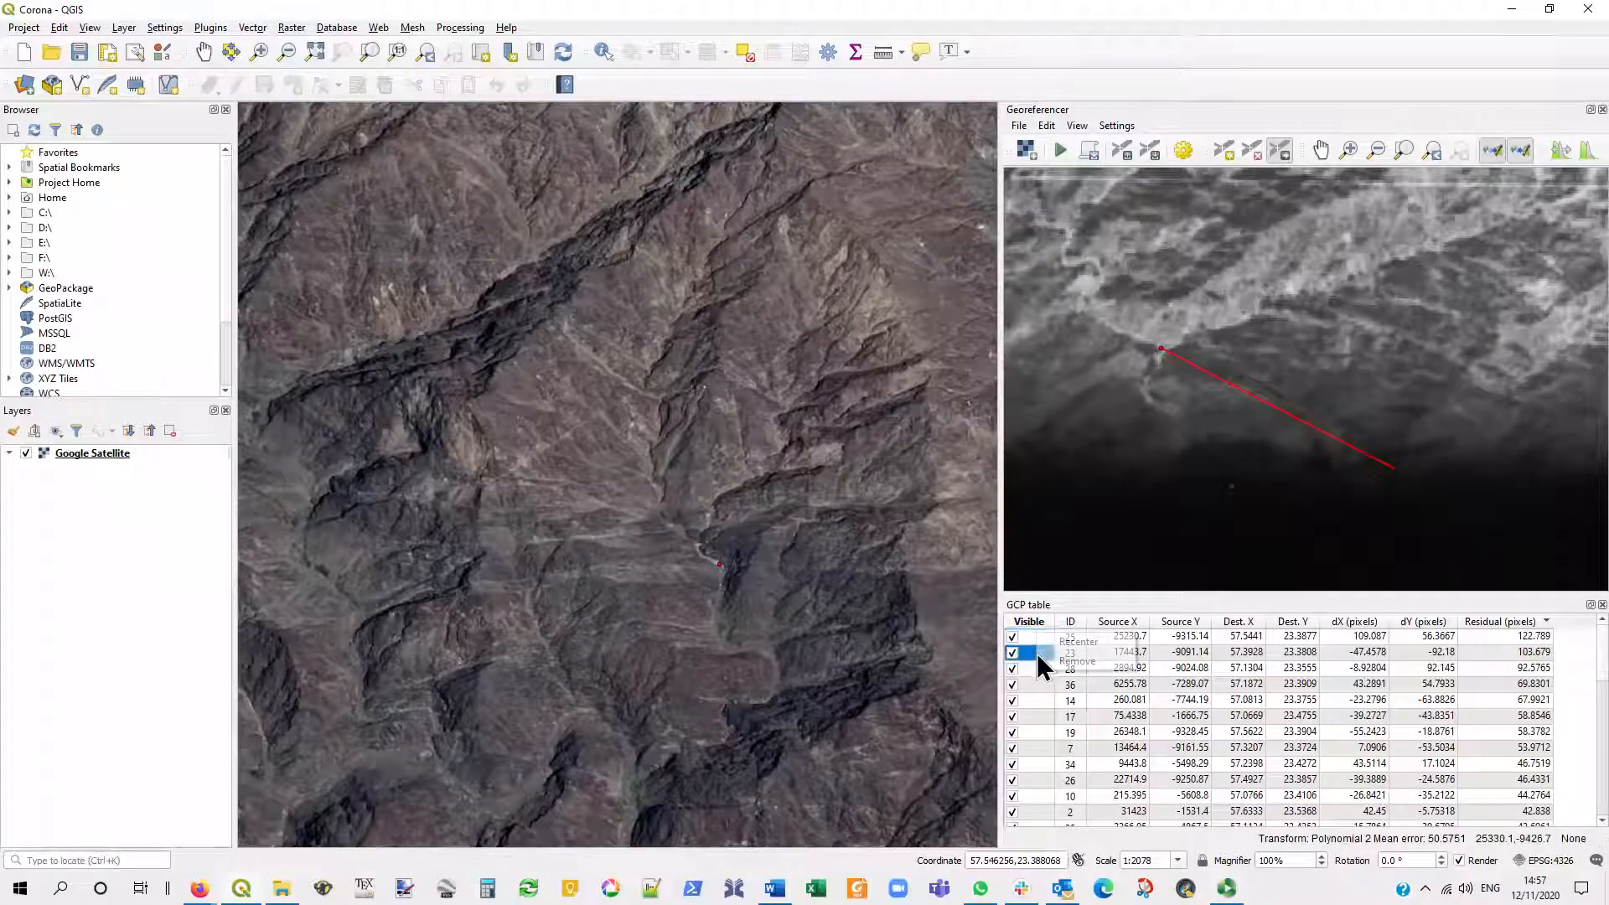
left_click(1081, 643)
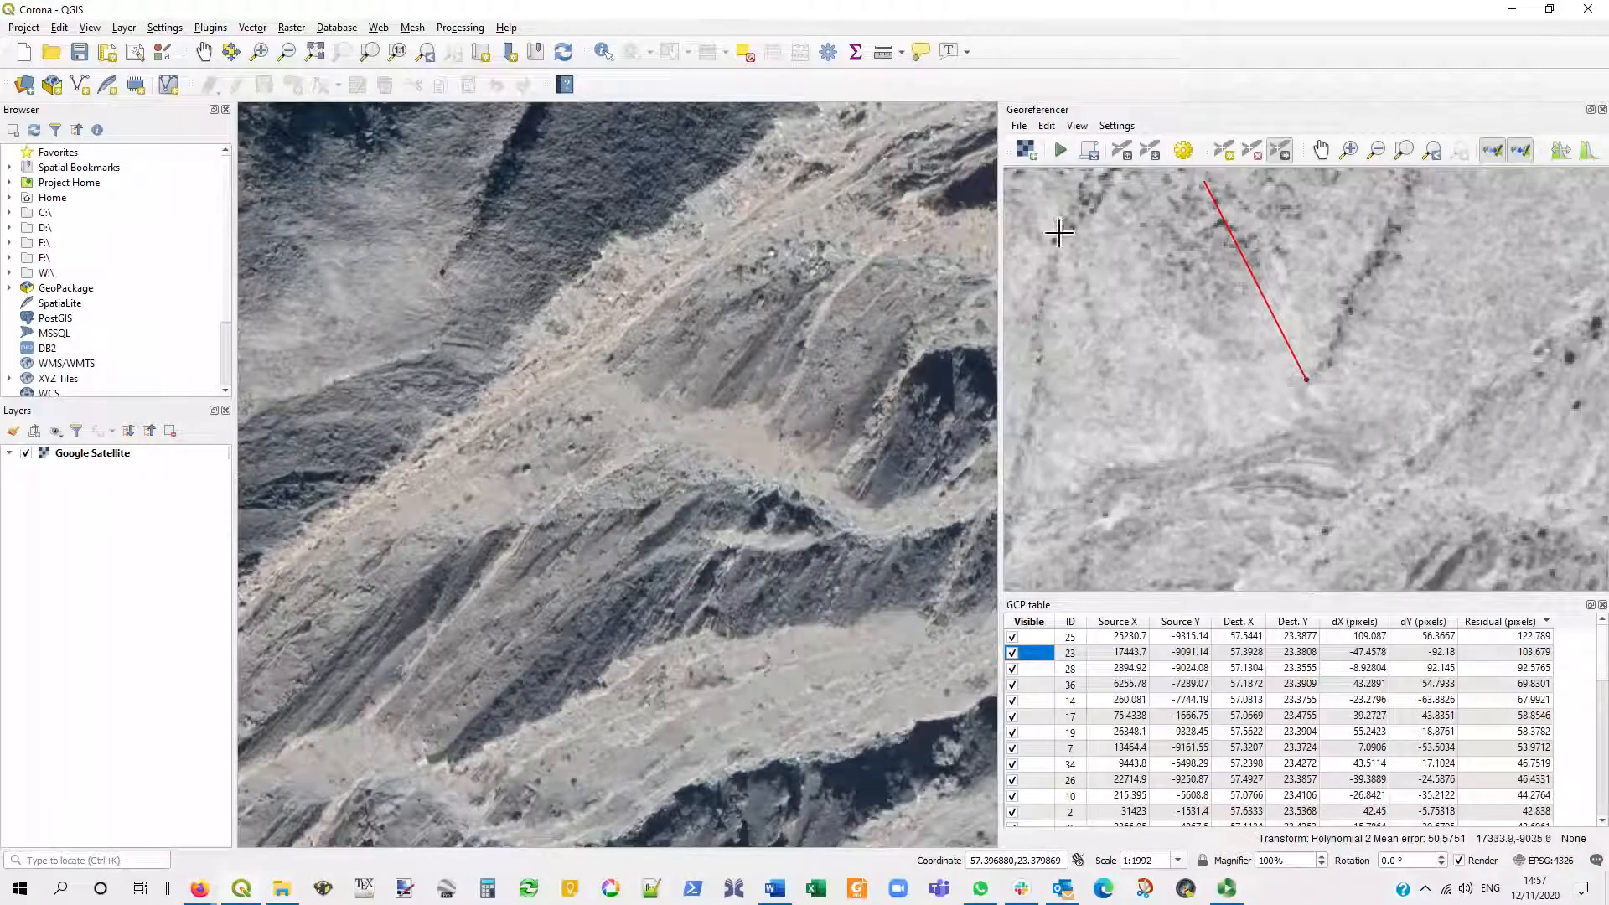
- Show the whole Corona image and set the transformation type to Polynomial 3, keeping the other transformation settings
left_click(1404, 153)
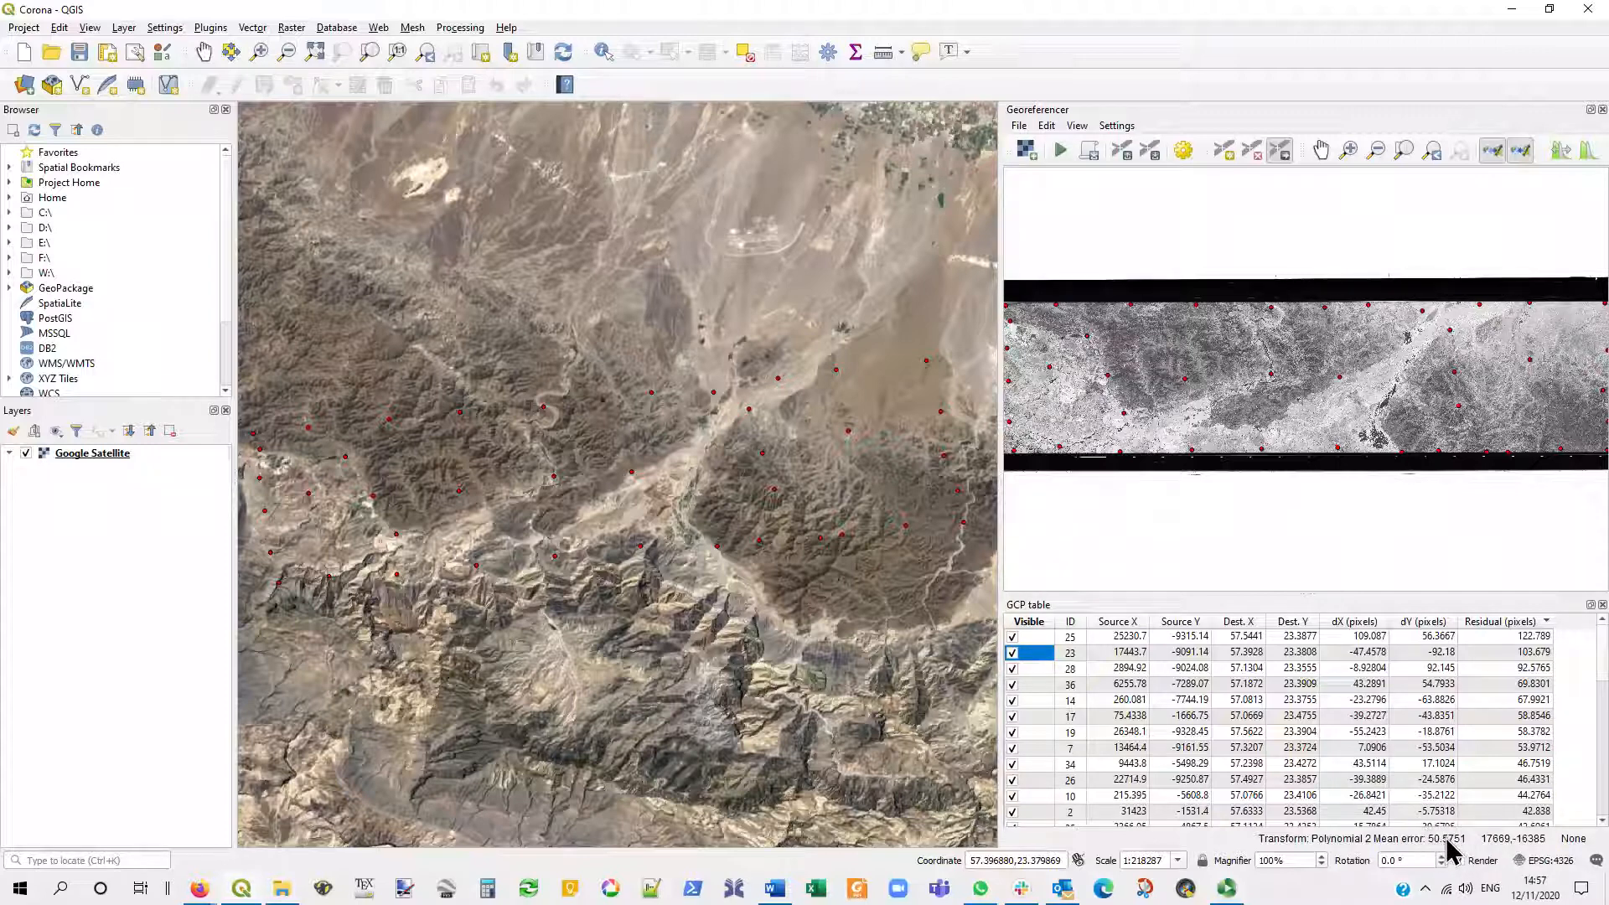
left_click(1183, 152)
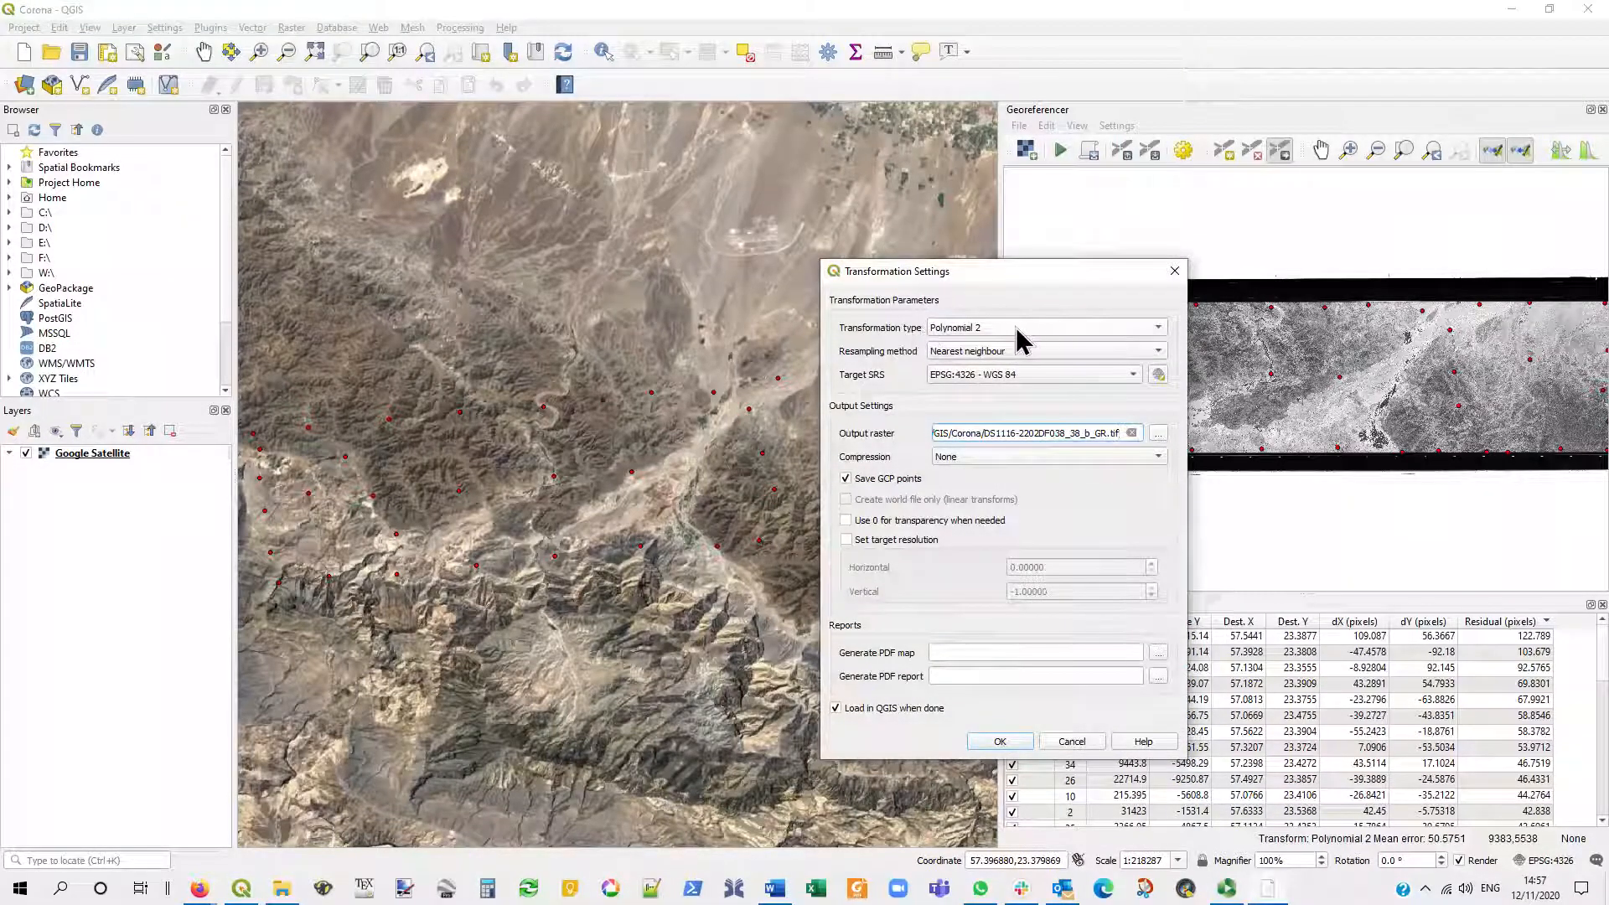
left_click(1020, 338)
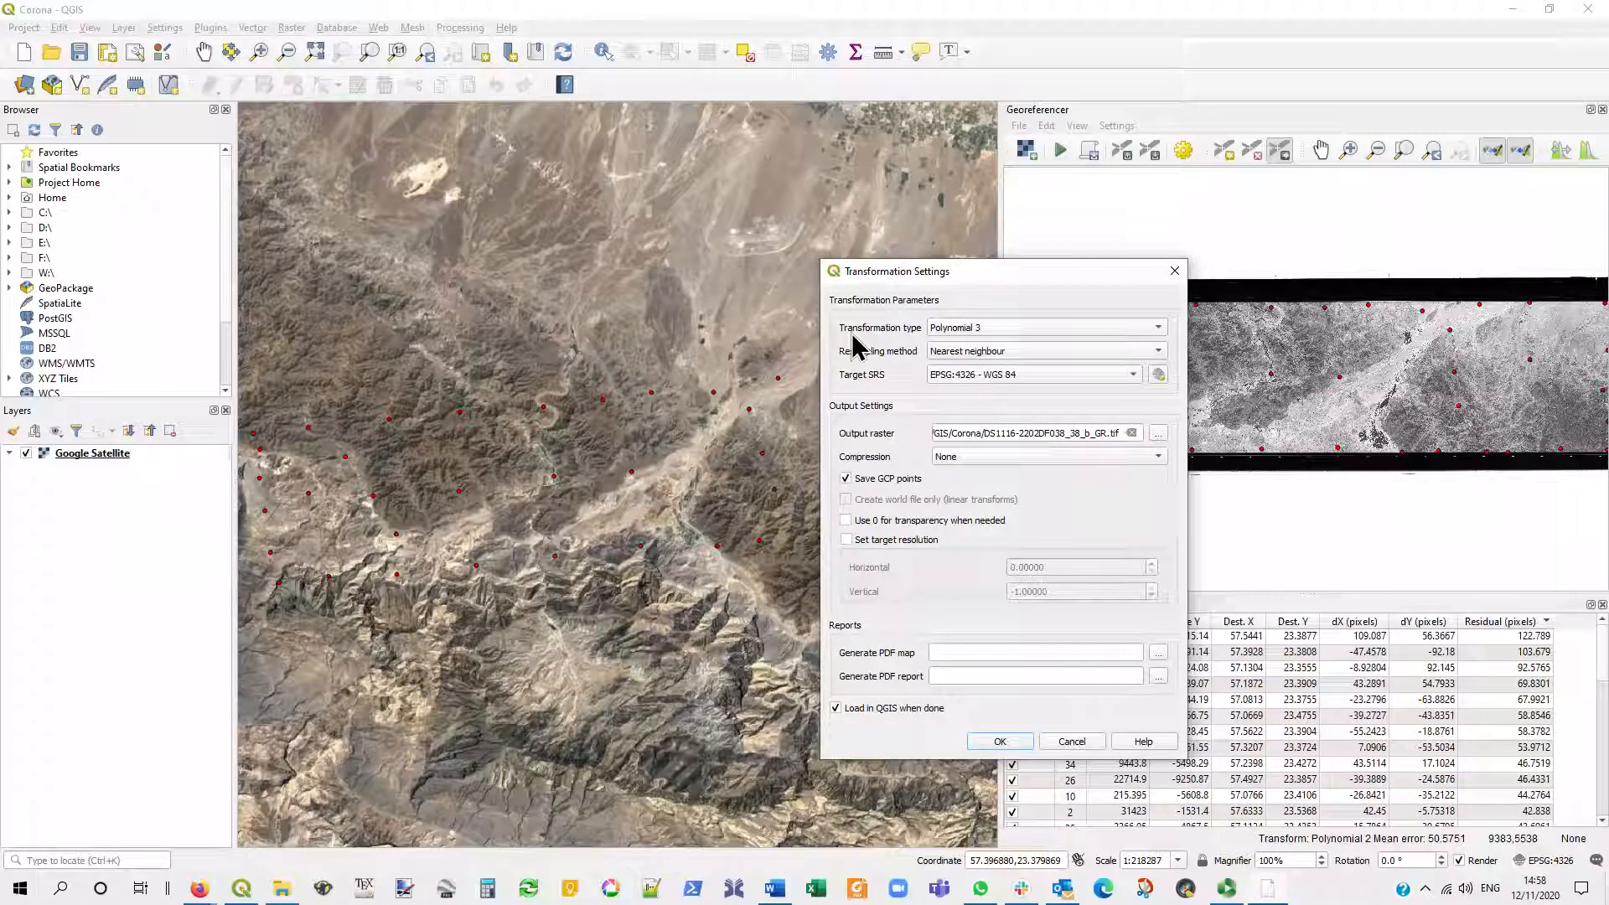
left_click(999, 742)
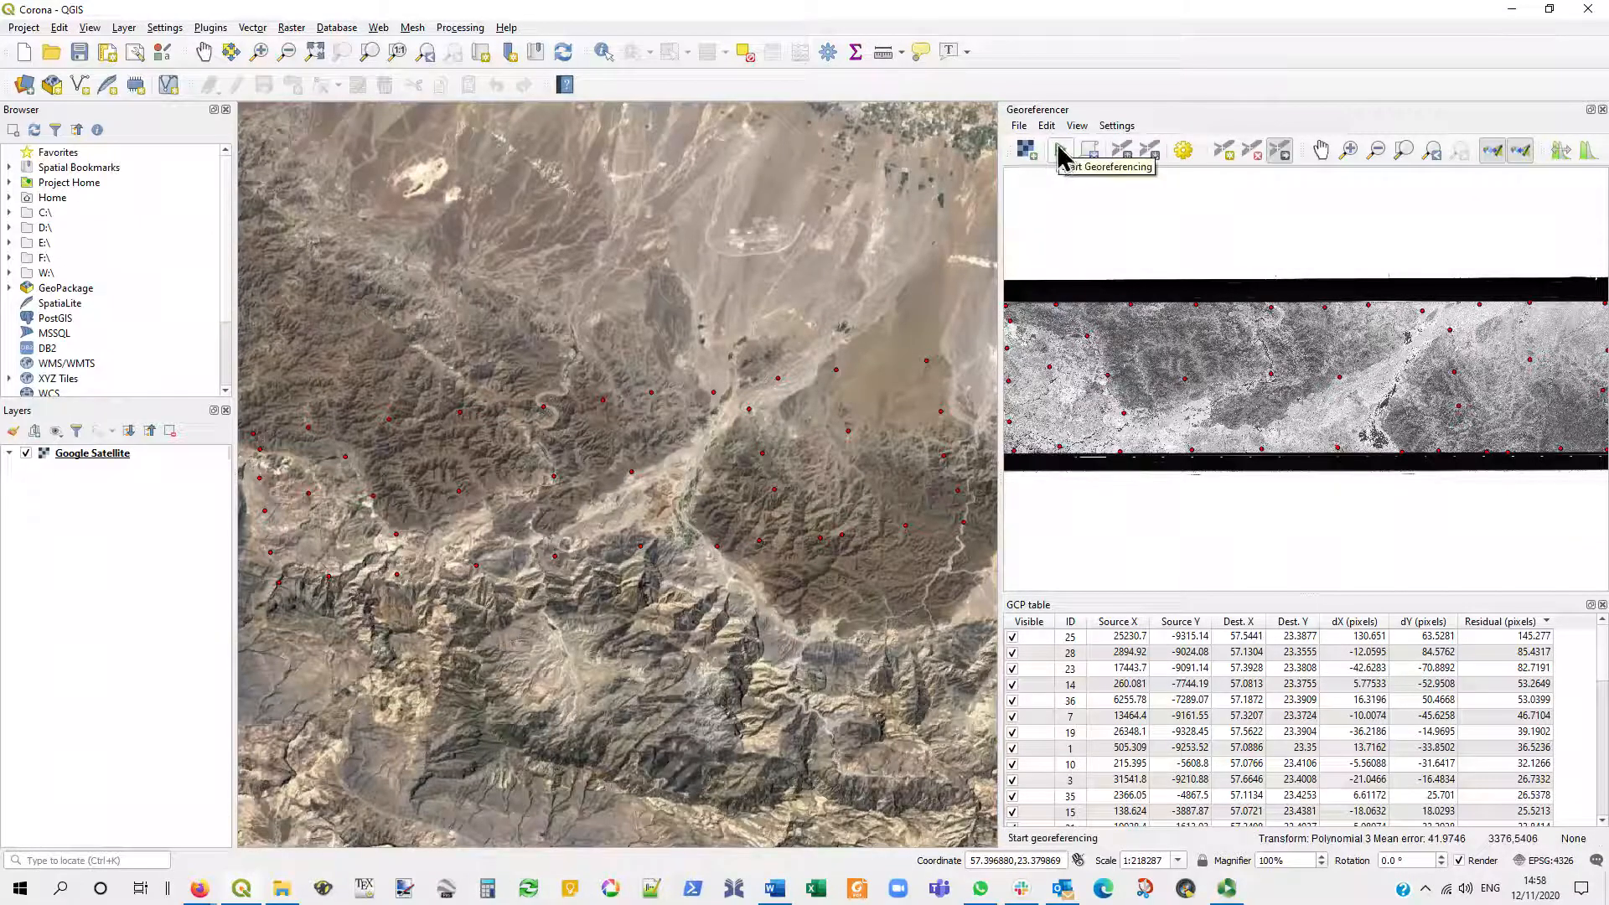
- Start georeferencing to produce the DS1116-2202DF038_38_b_GR raster and load it into the map
left_click(1022, 129)
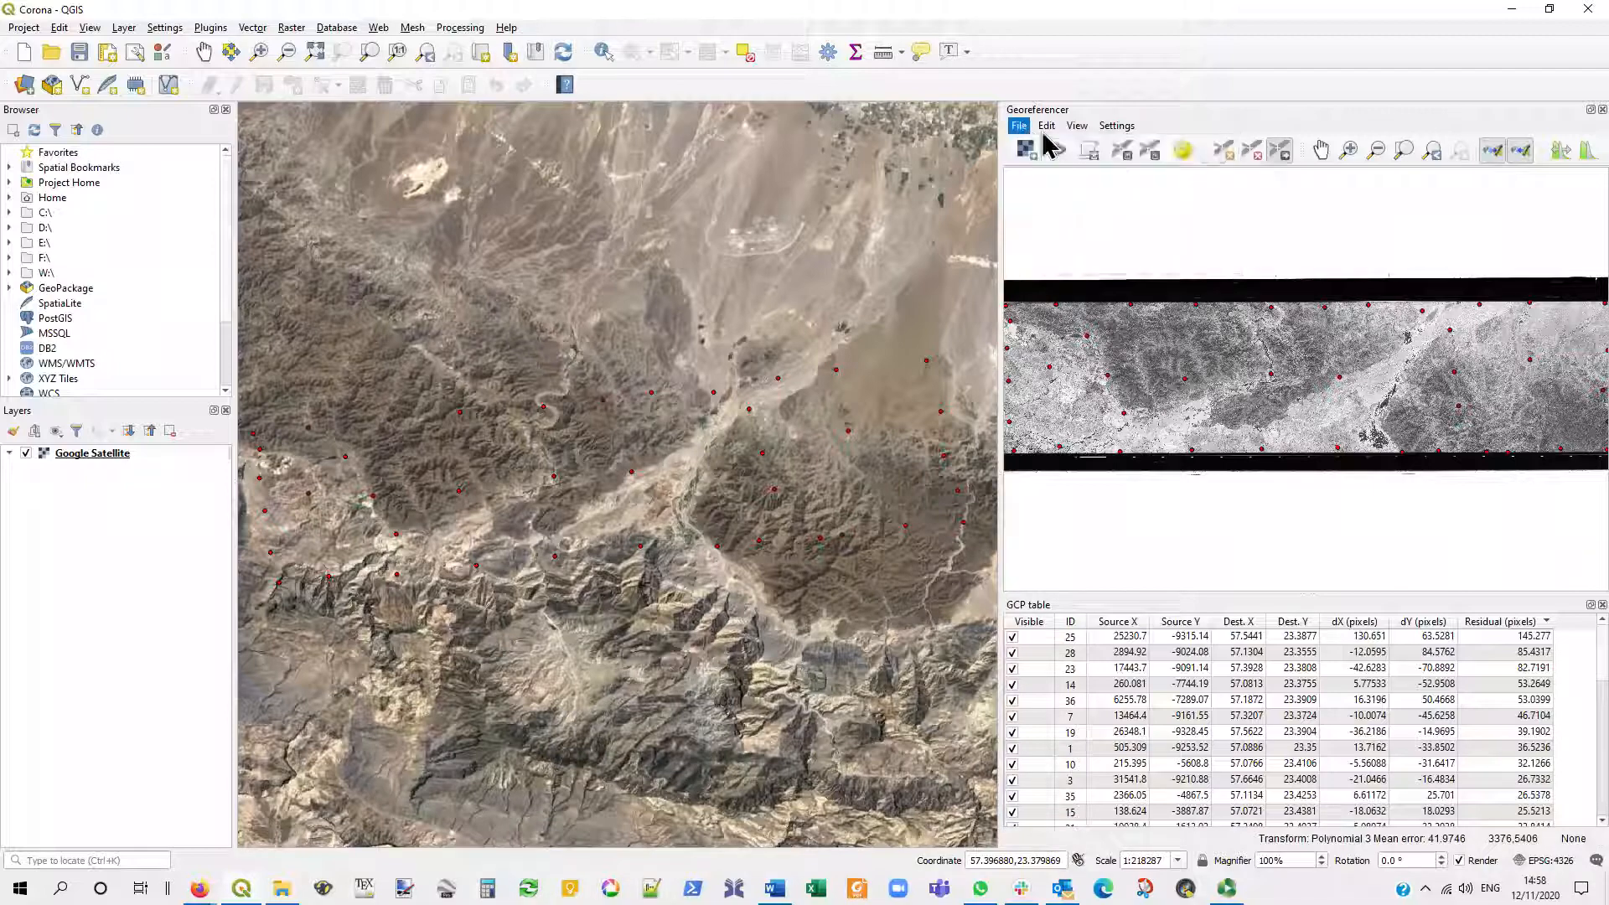
left_click(1021, 128)
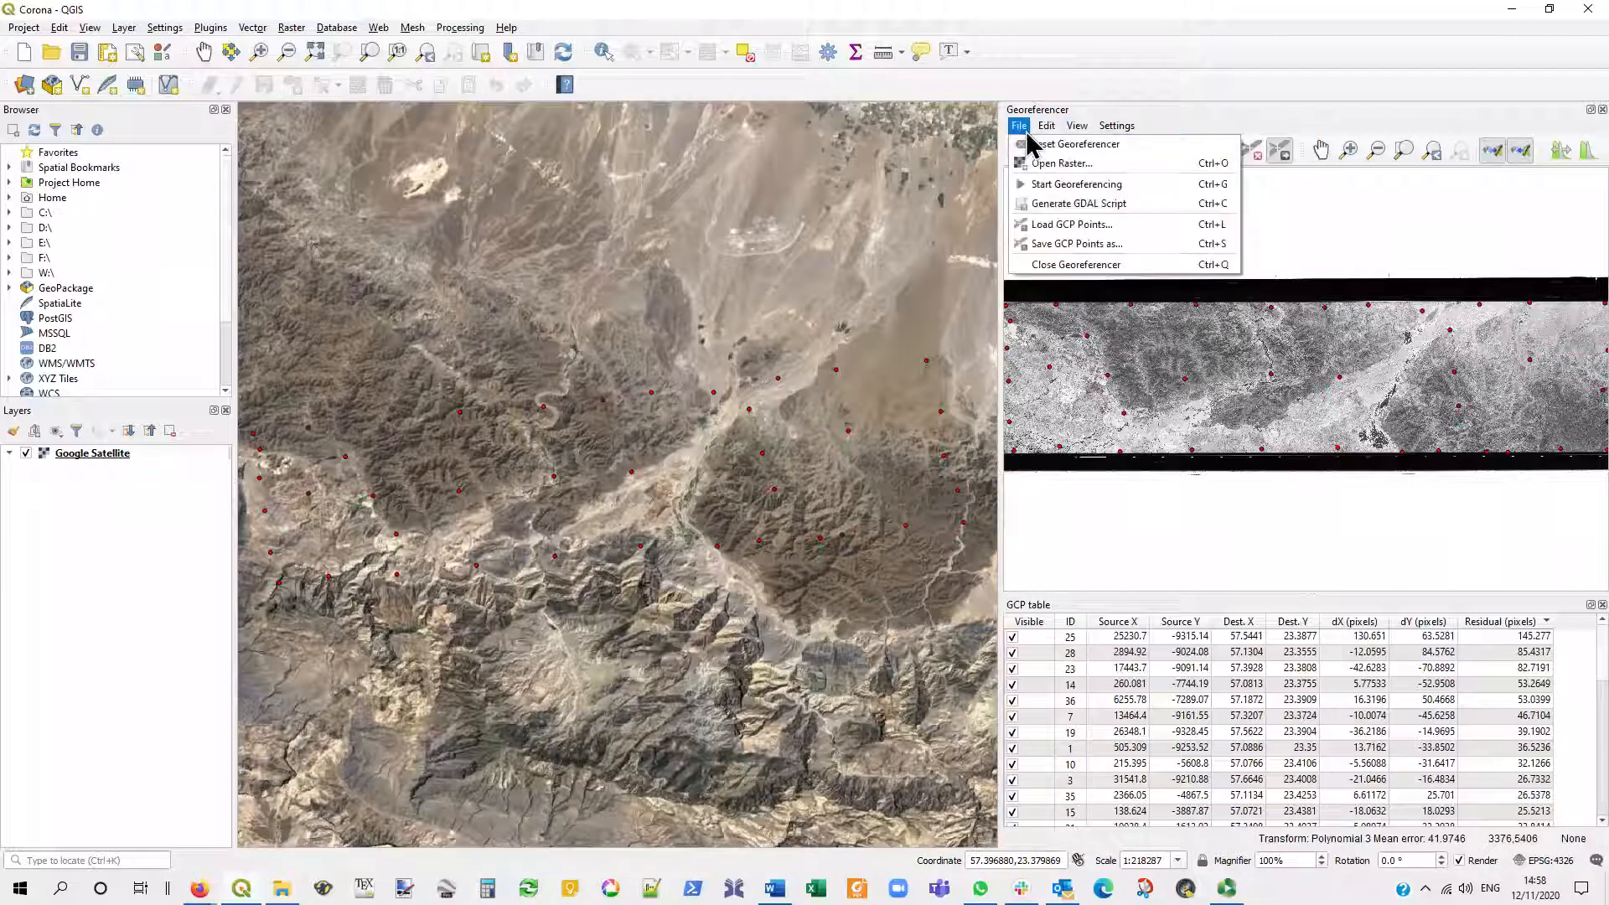
left_click(1156, 185)
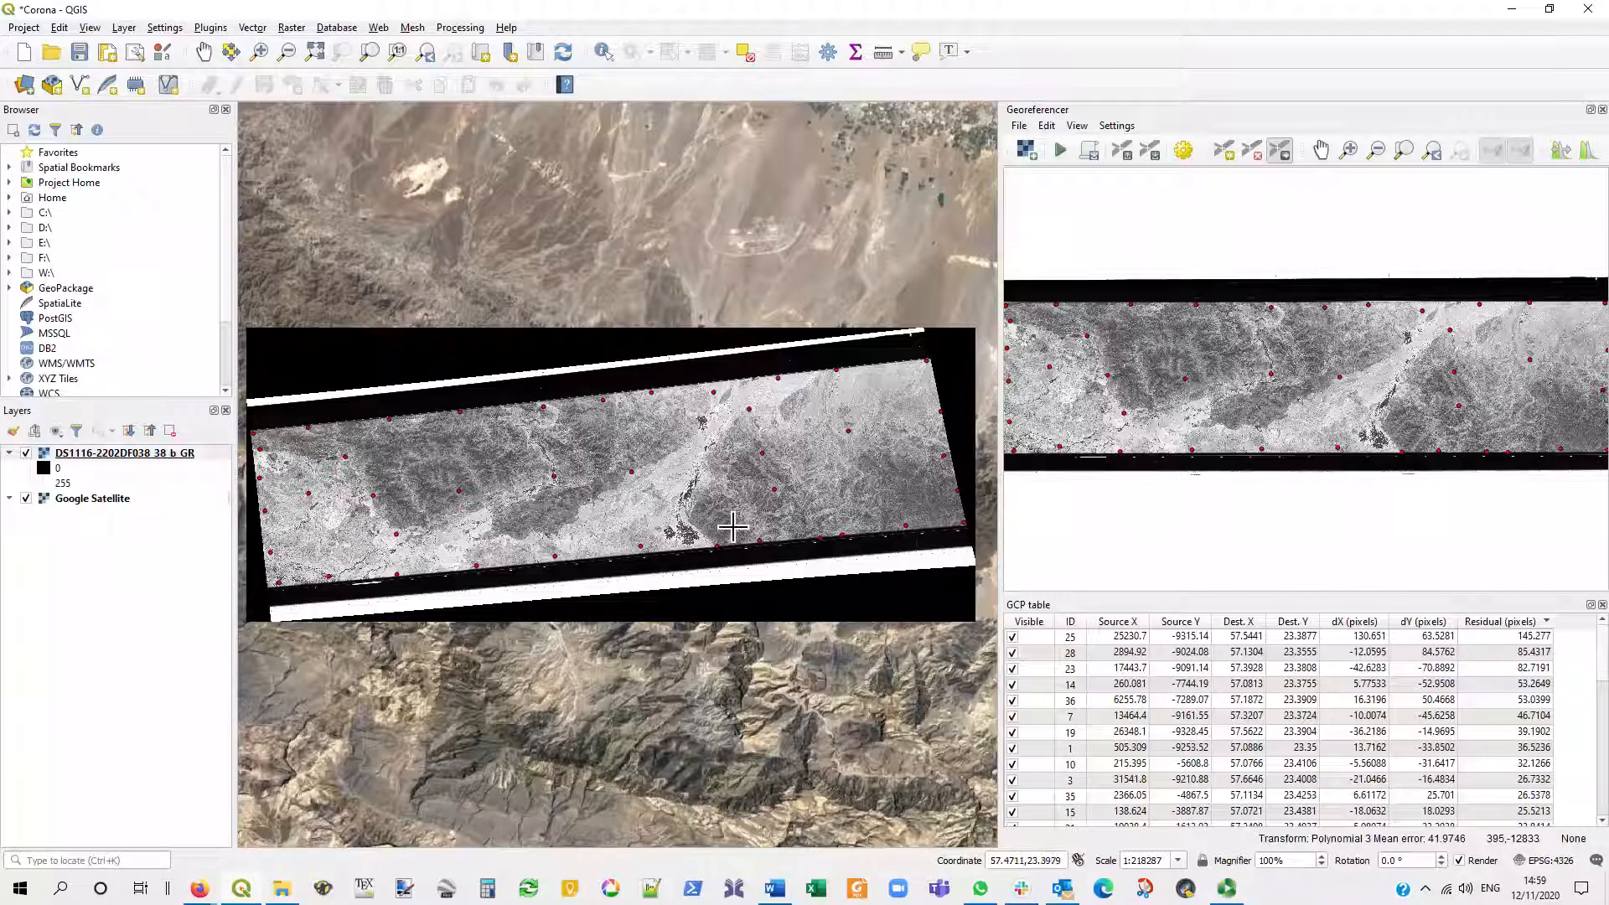
- Check the georeferenced image's alignment with Google Satellite at the large oasis by switching its layer visibility off and on
scroll(685, 520, "up", 4)
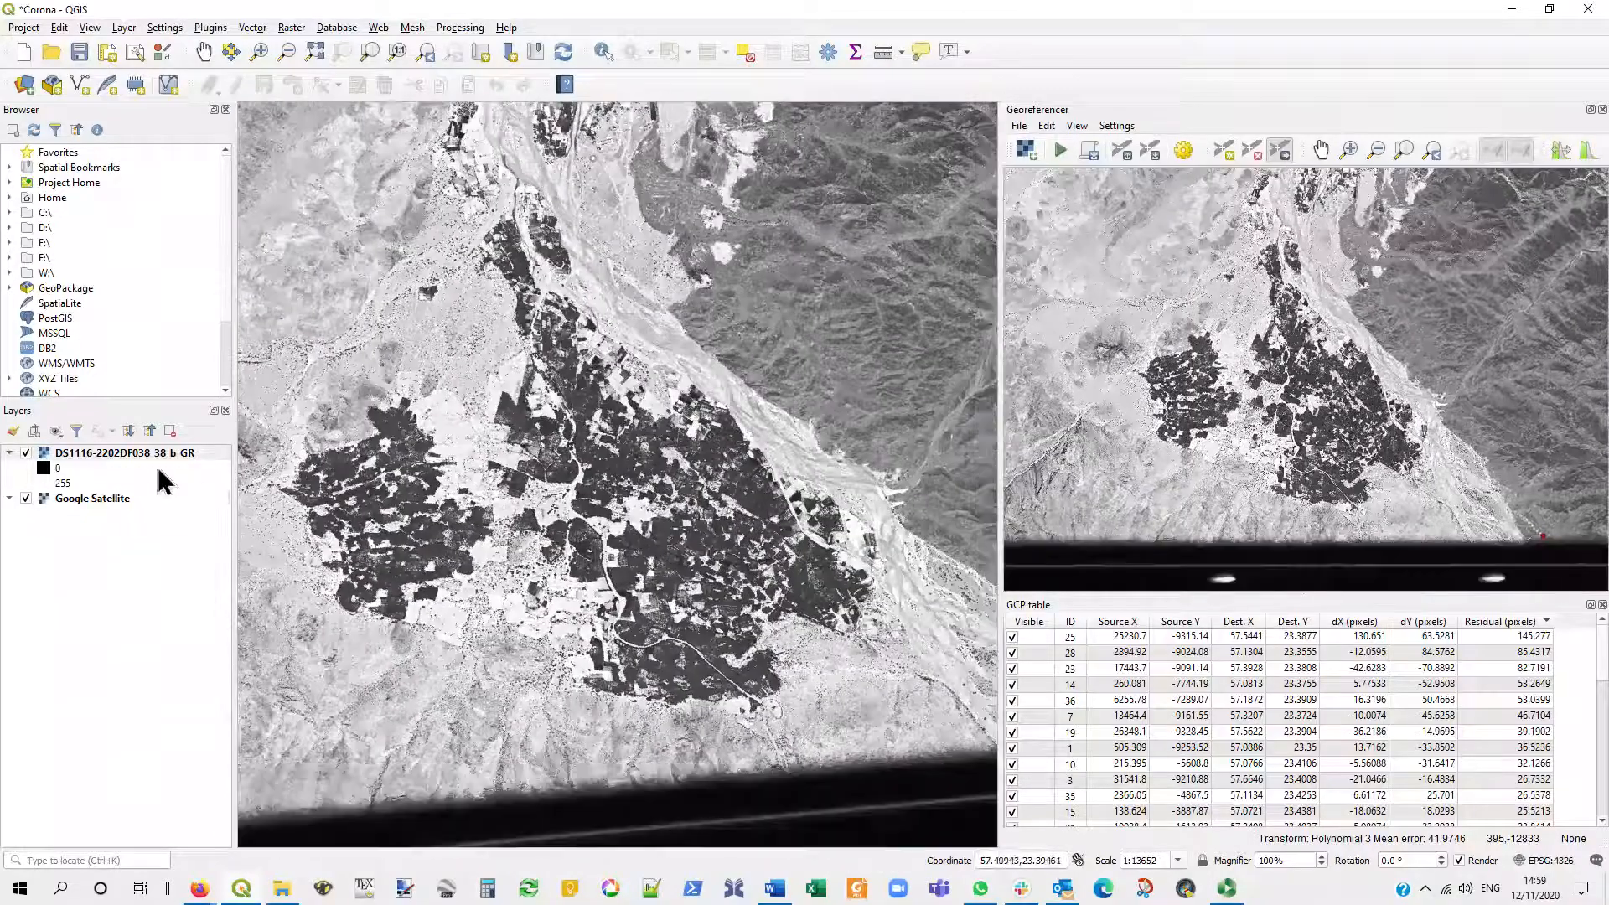
left_click(26, 454)
left_click(26, 453)
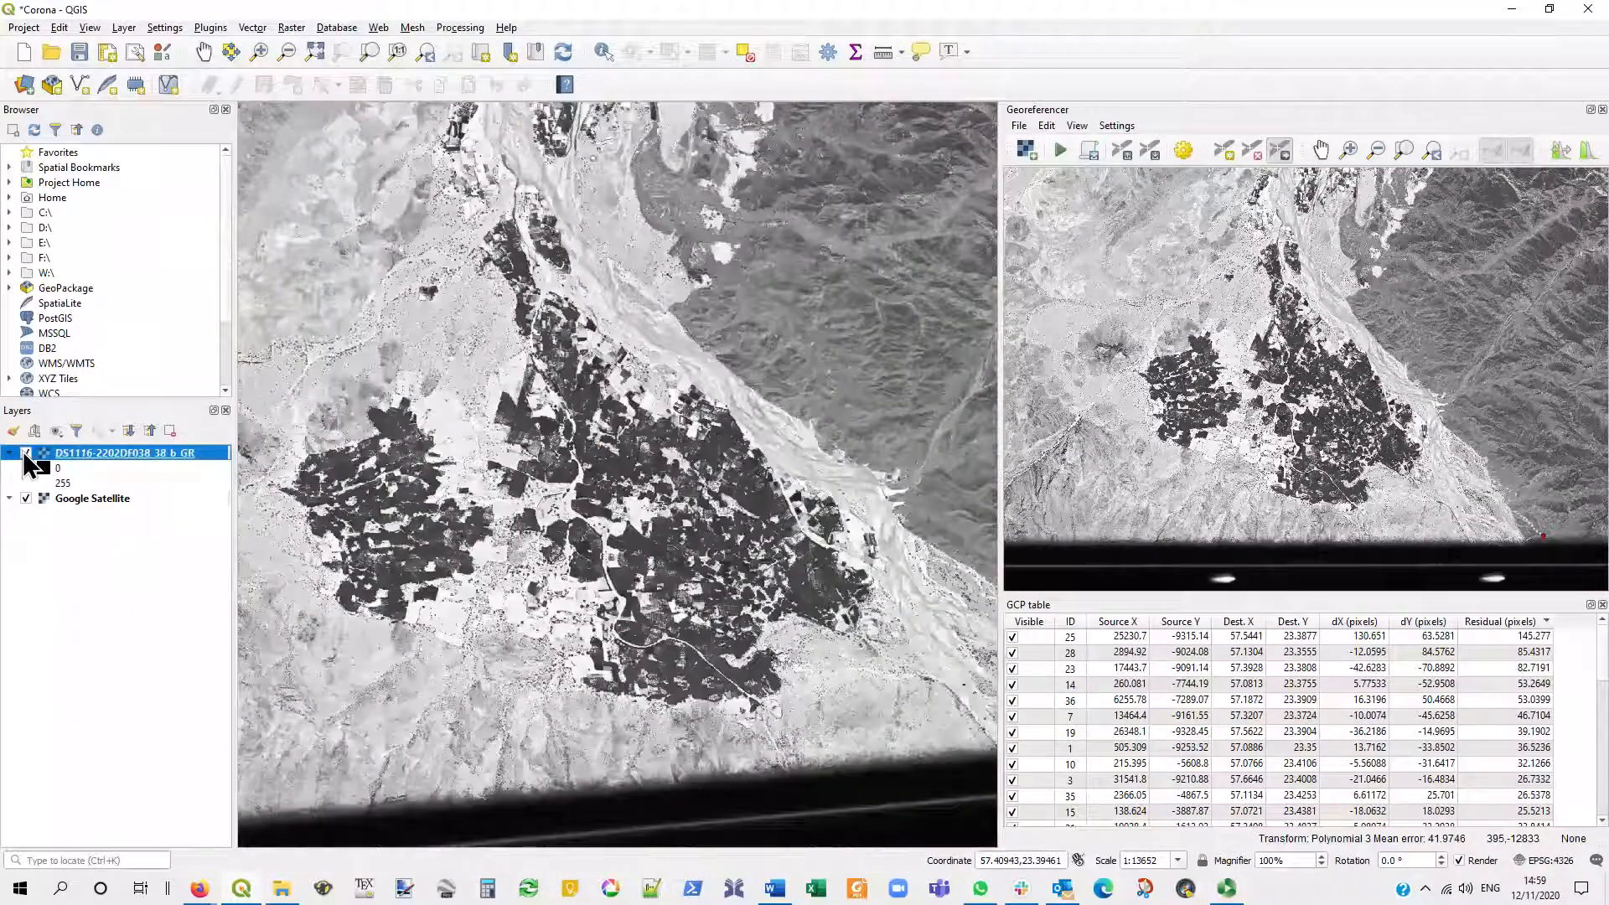
left_click(26, 453)
left_click(26, 454)
scroll(806, 366, "down", 4)
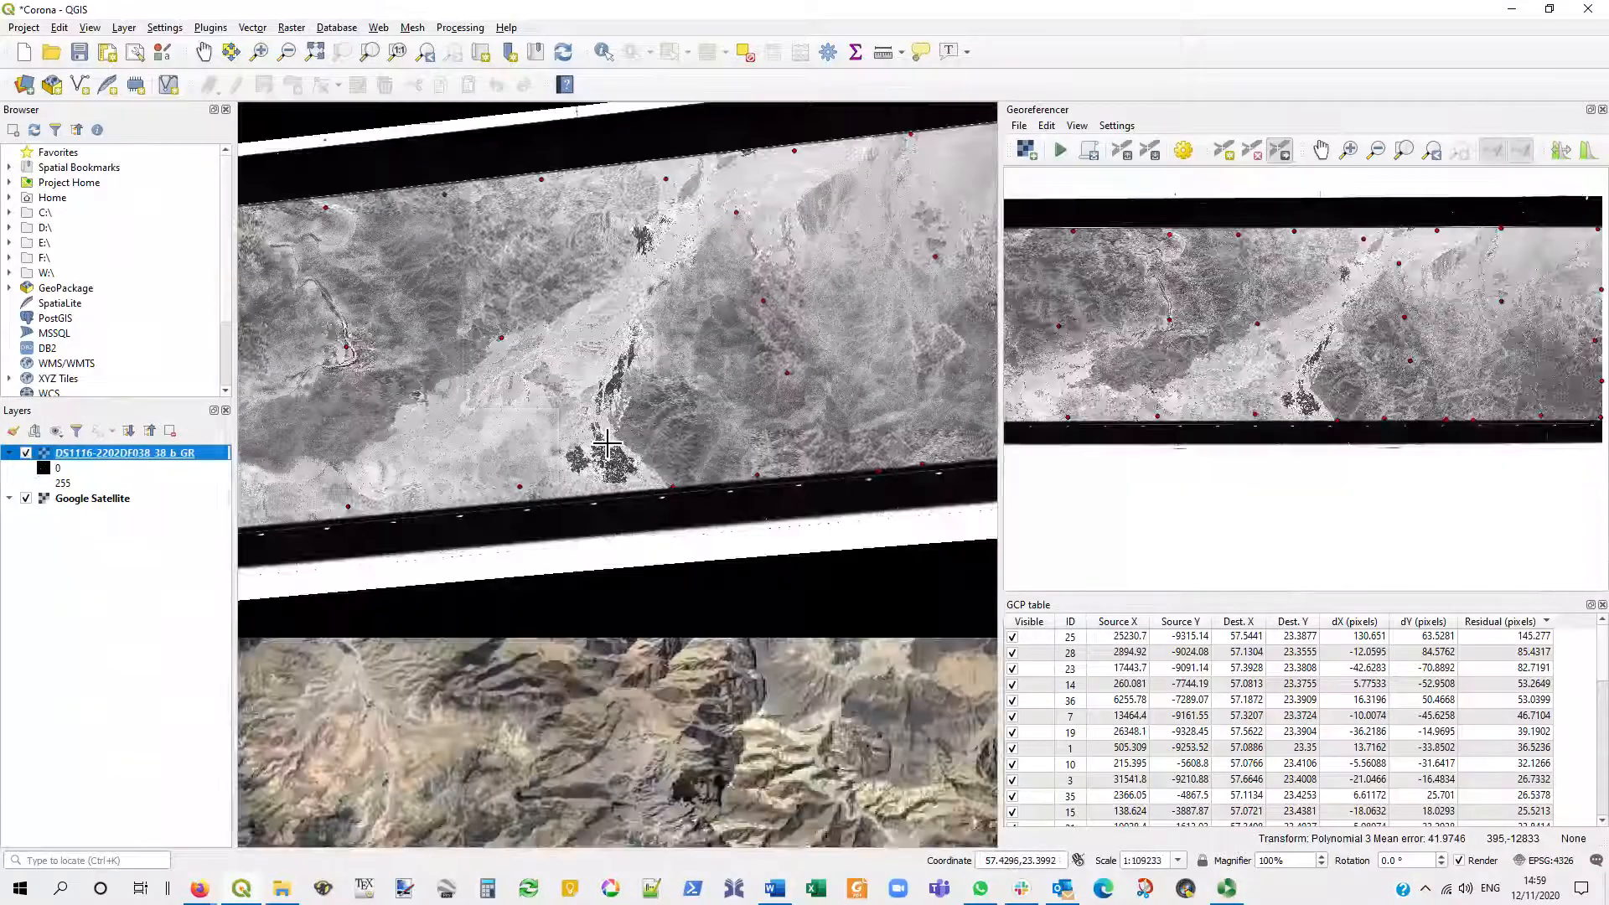
- Compare the georeferenced layer with Google Satellite around the small settlement near the image's northeastern edge by toggling its visibility
scroll(623, 446, "up", 3)
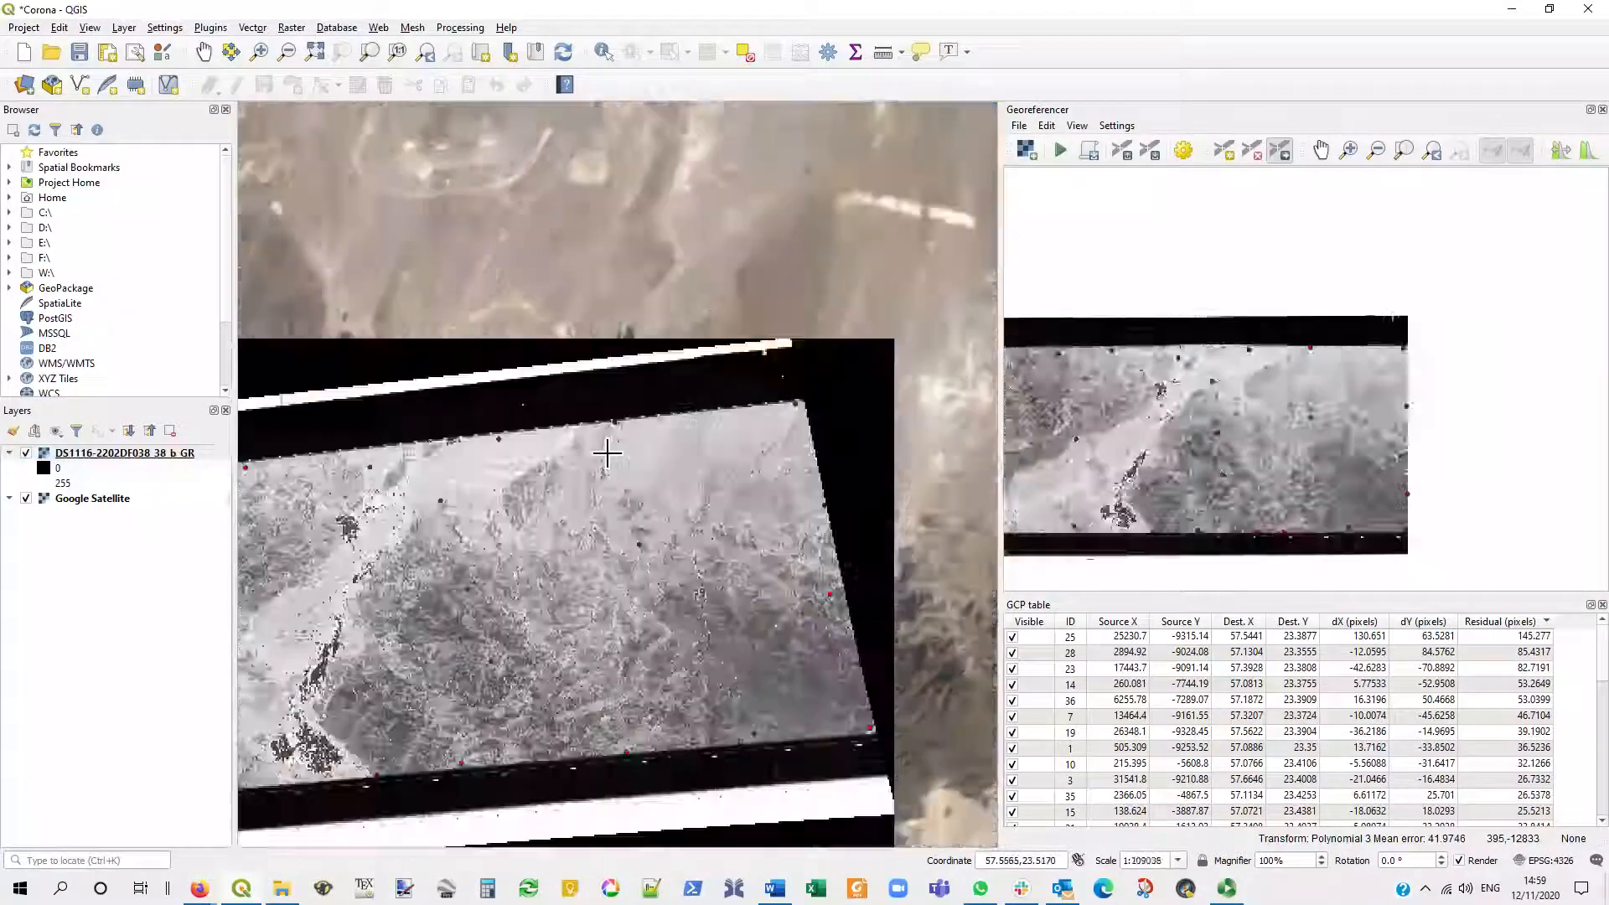
scroll(622, 447, "up", 1)
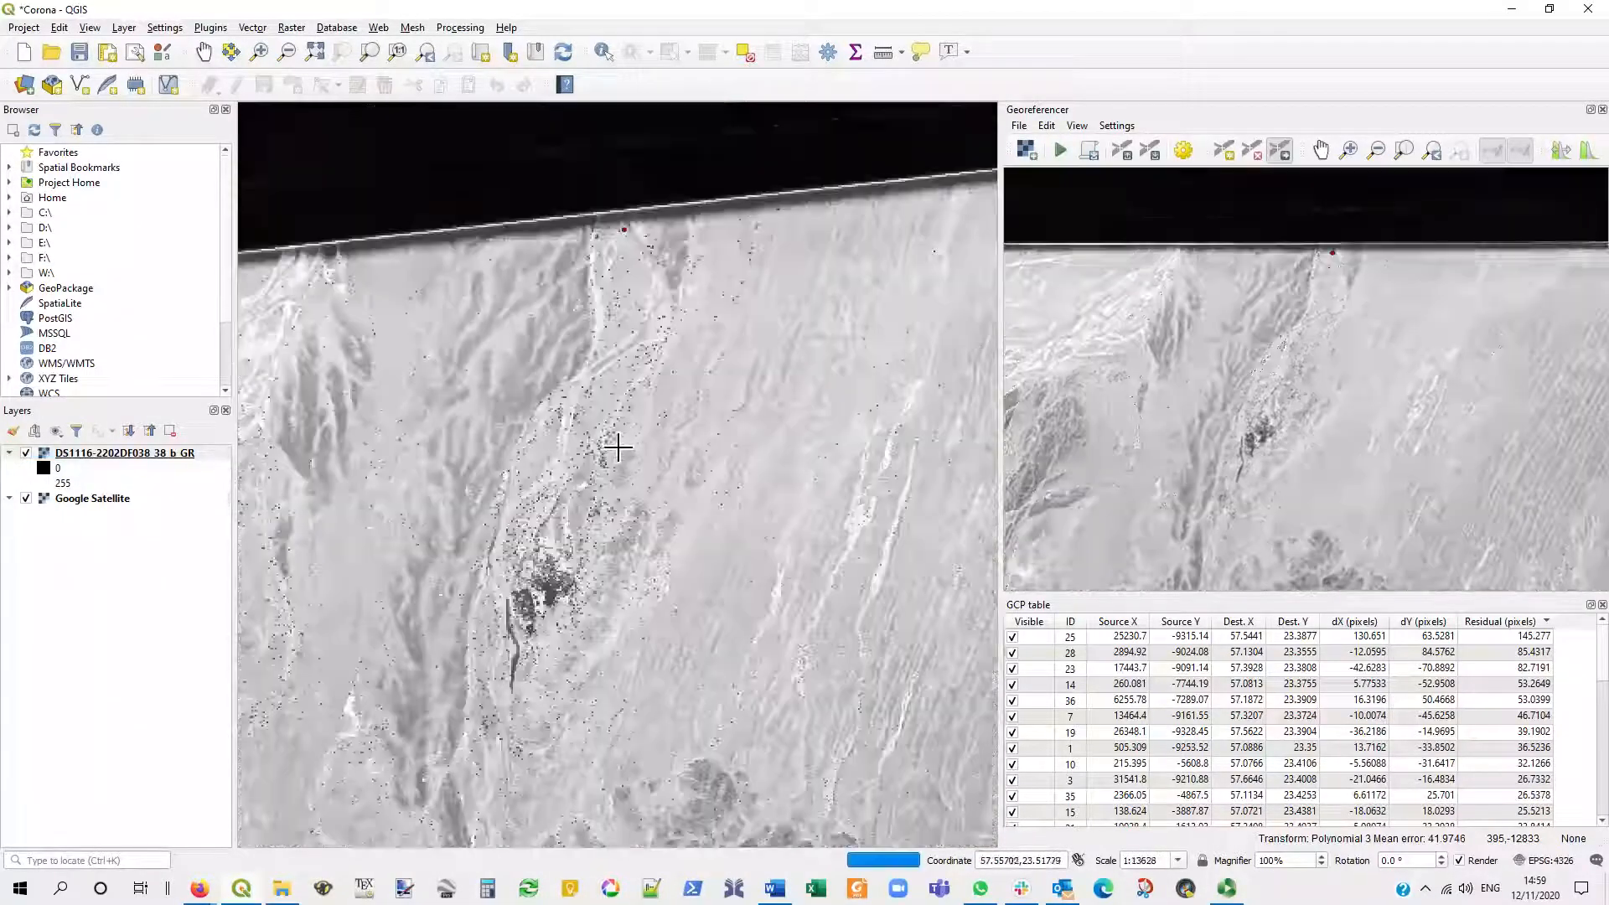
left_click(26, 454)
left_click(27, 454)
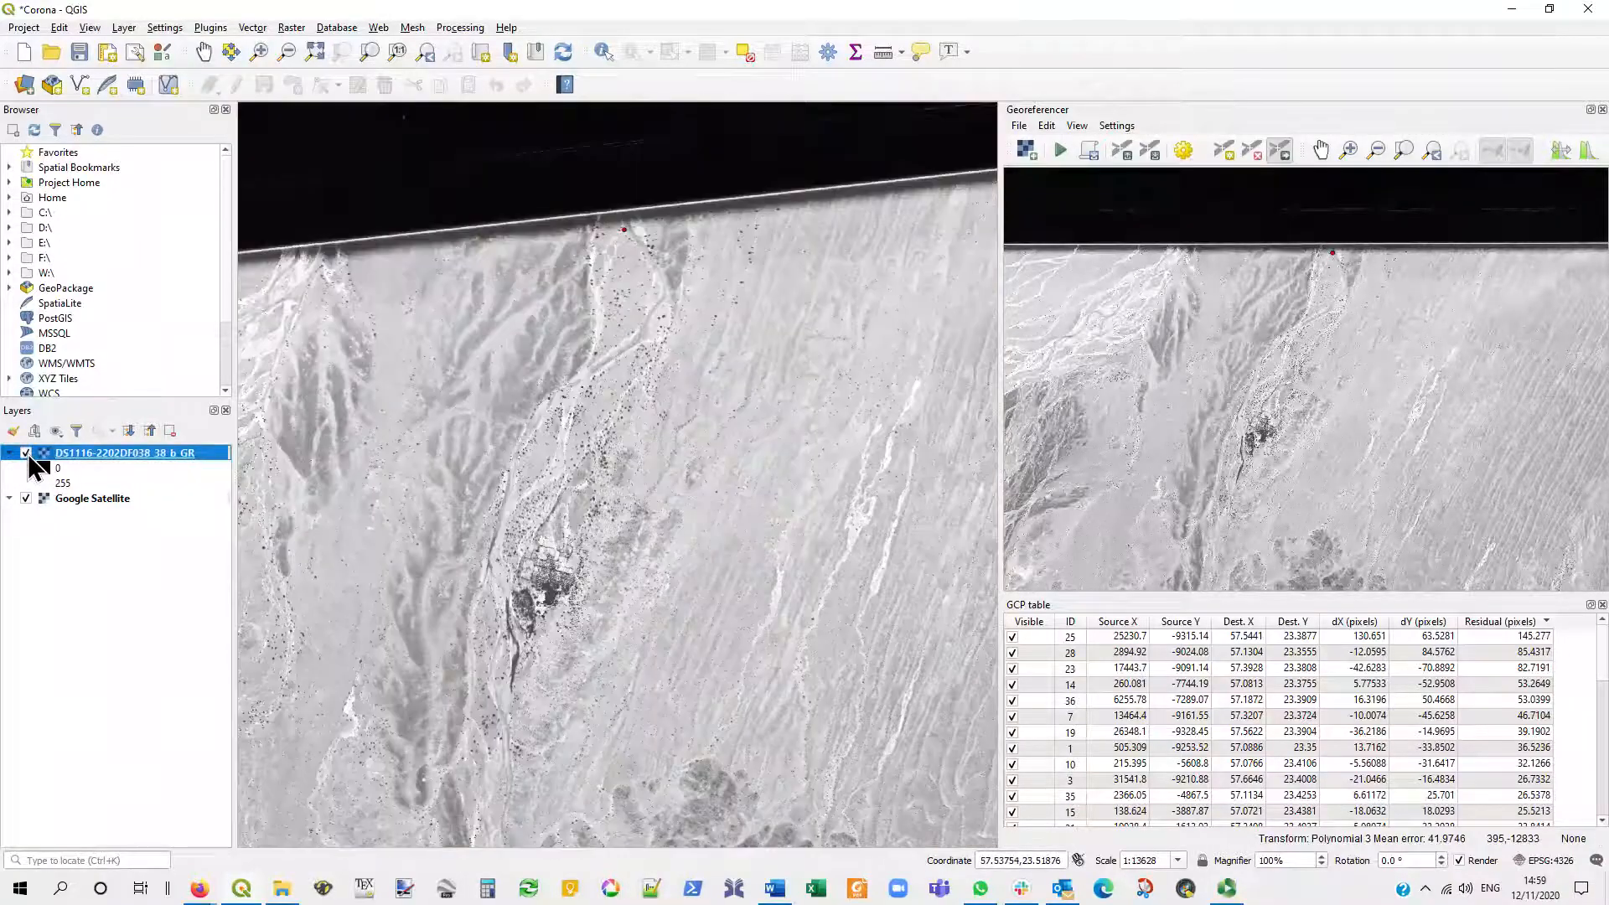
scroll(798, 471, "down", 3)
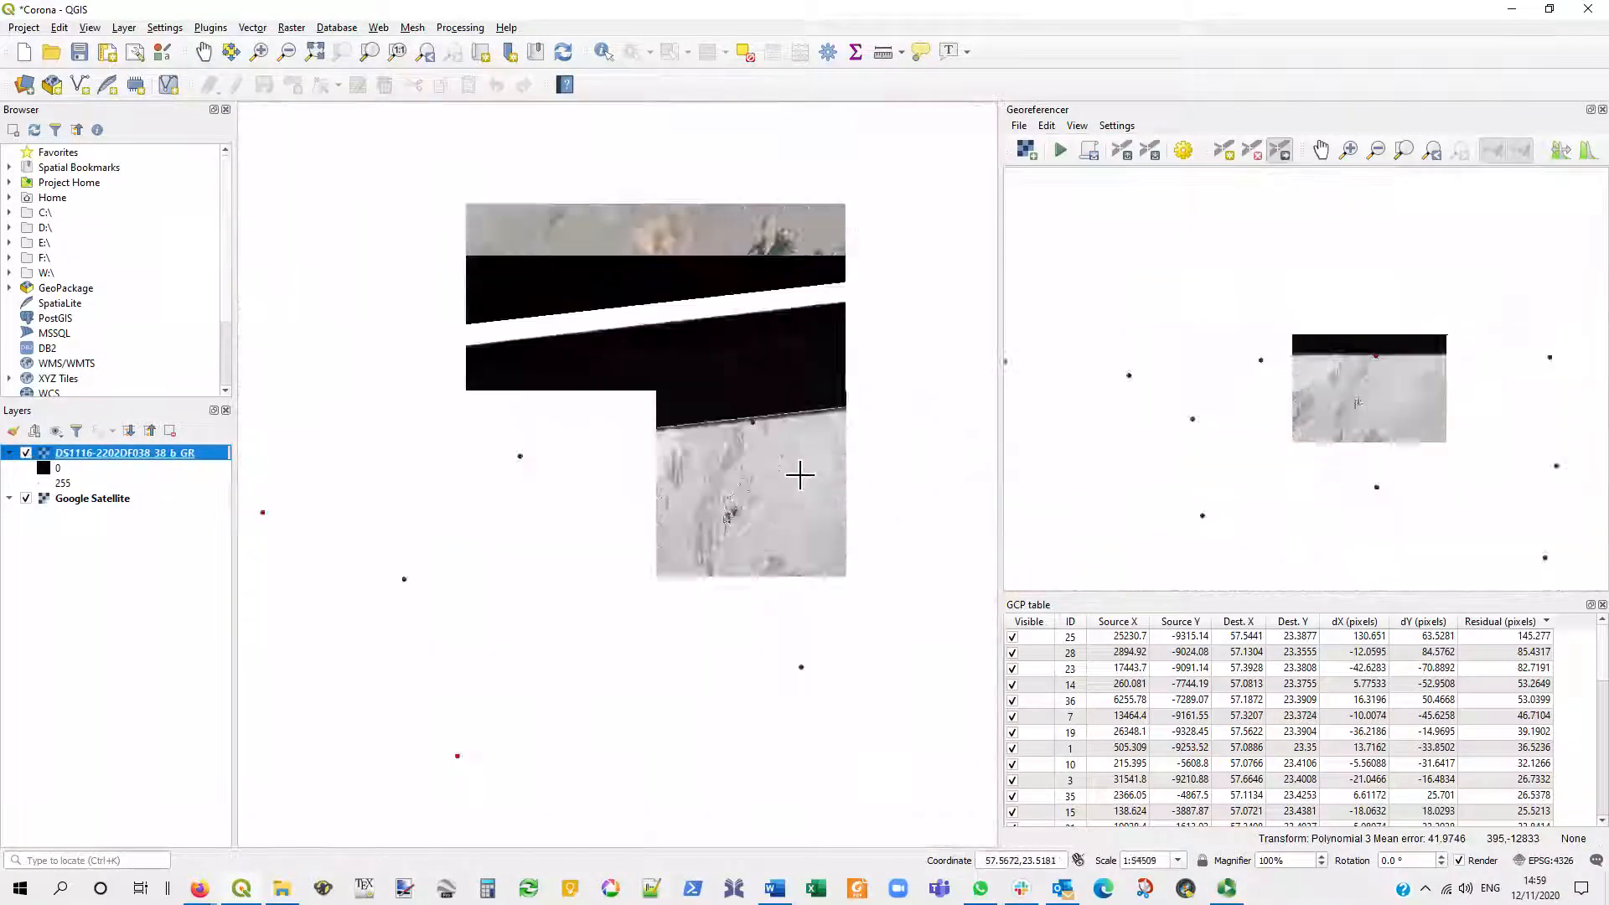
- Compare the georeferenced layer with Google Satellite along the east-west valley near the image's western end by toggling its visibility repeatedly
scroll(709, 471, "up", 2)
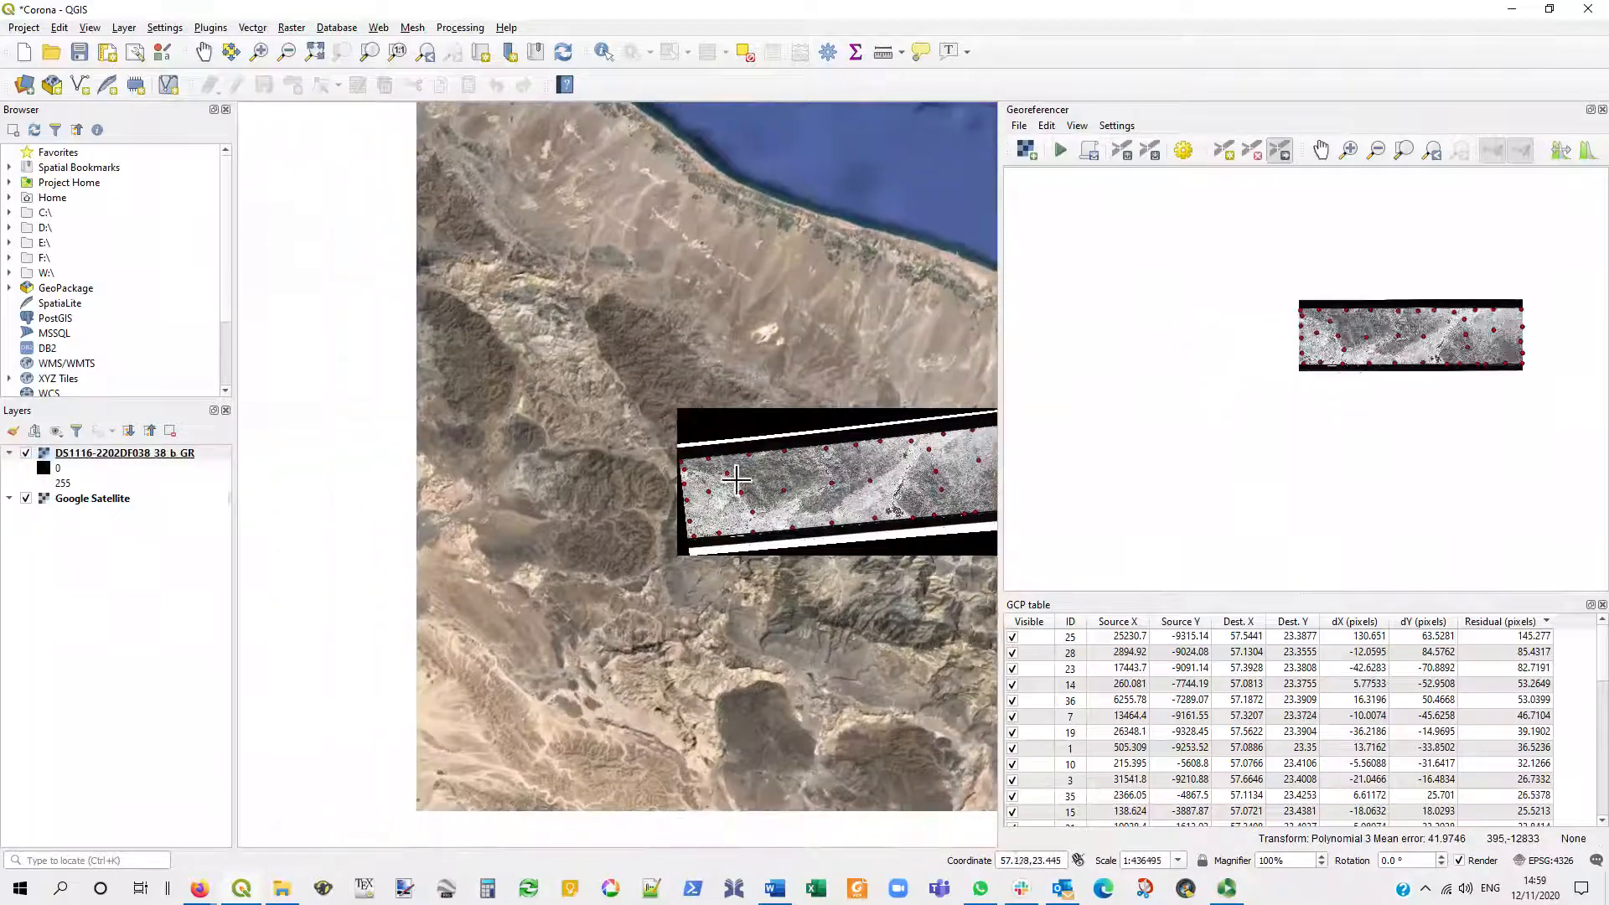
scroll(536, 427, "up", 4)
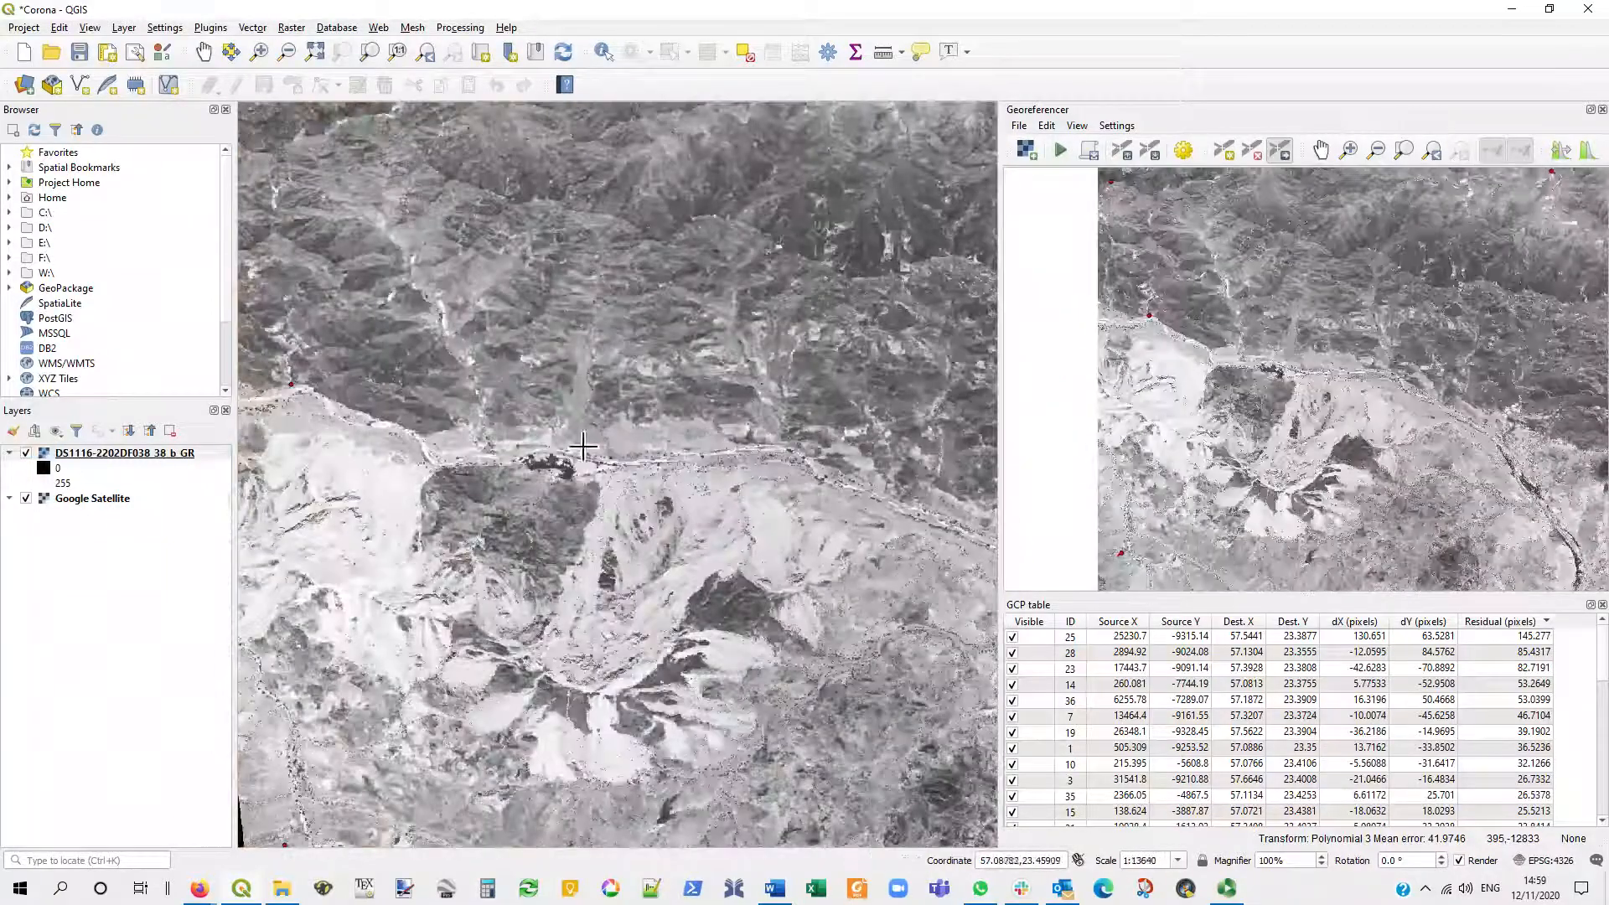
scroll(603, 417, "up", 1)
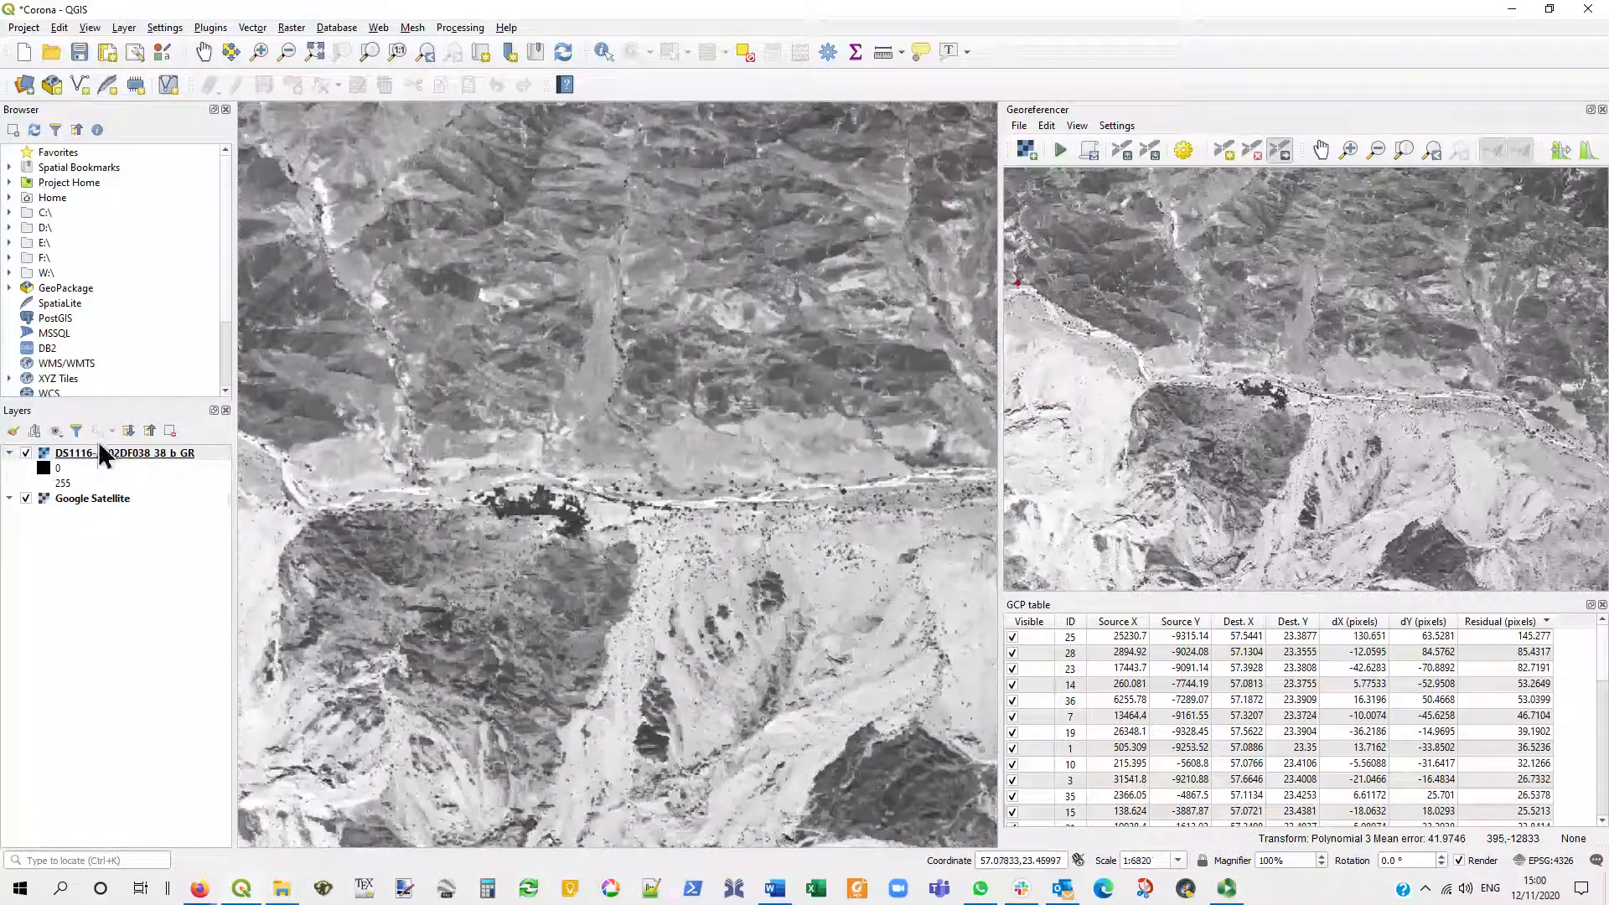
left_click(26, 452)
left_click(25, 452)
left_click(25, 452)
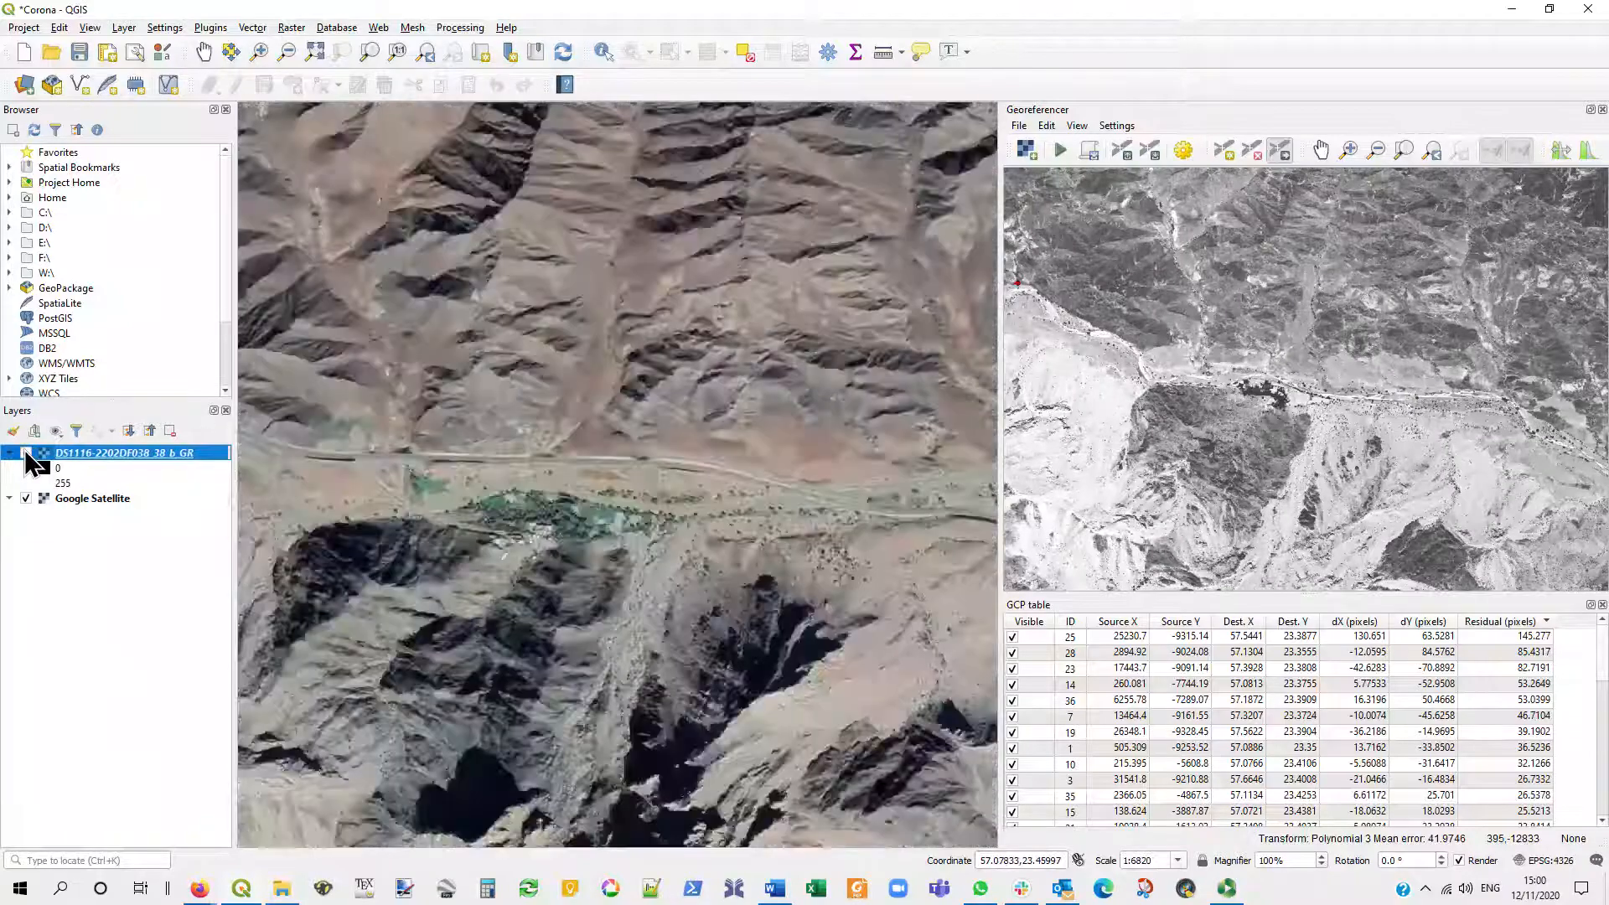
left_click(25, 452)
left_click(25, 451)
left_click(25, 451)
left_click(25, 451)
scroll(594, 453, "down", 3)
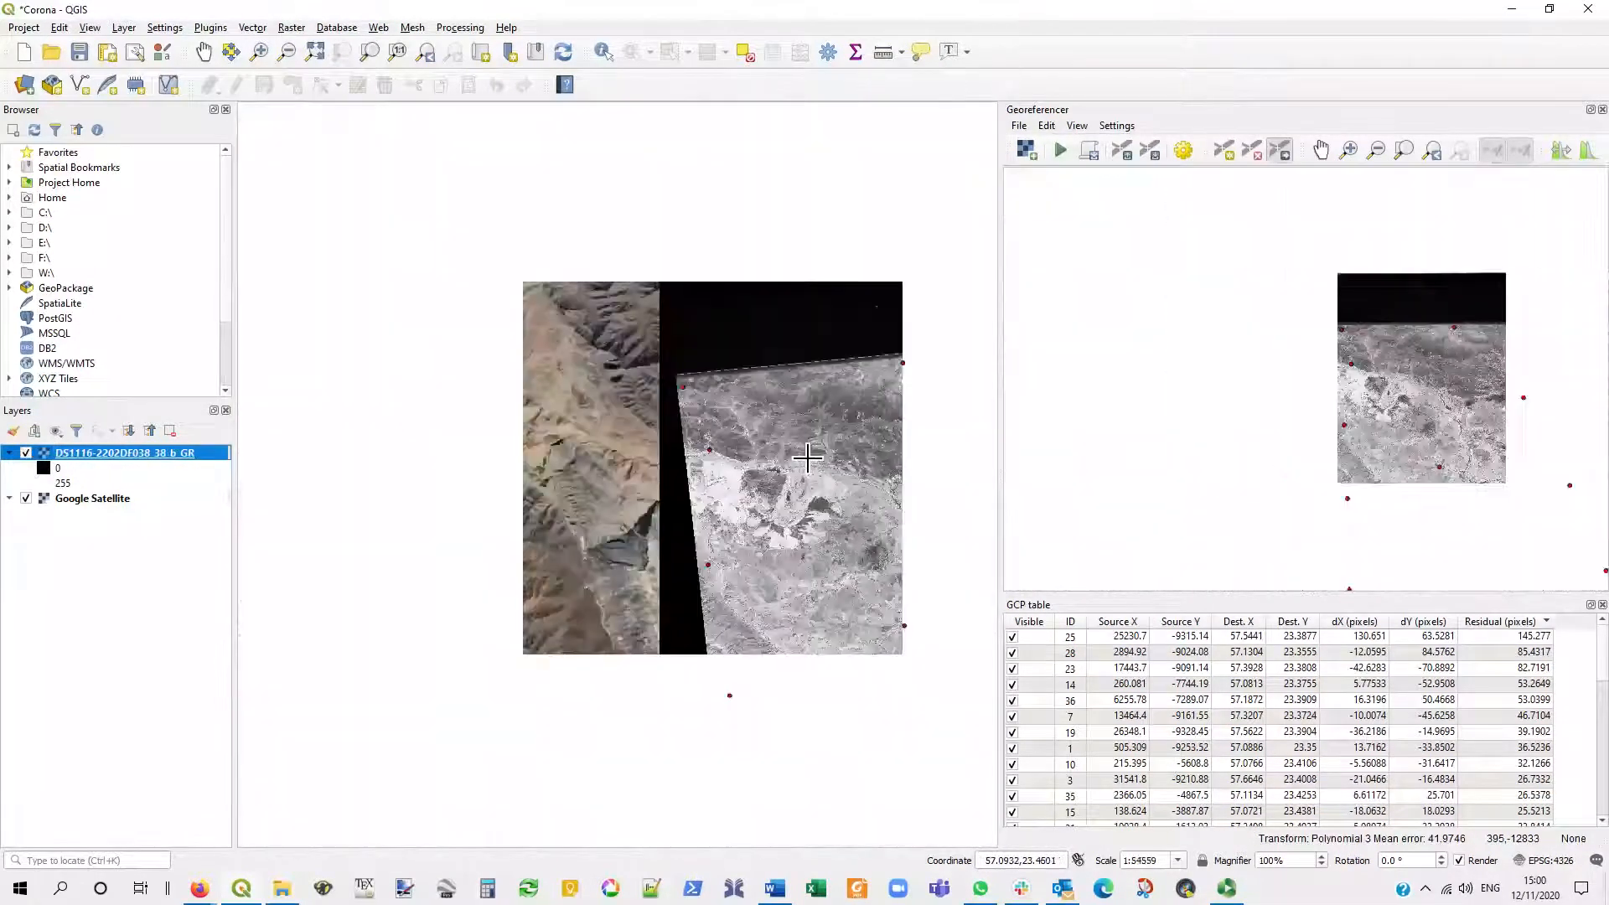
- Zoom the map to the full extent of the DS1116-2202DF038_38_b_GR layer
scroll(593, 453, "down", 2)
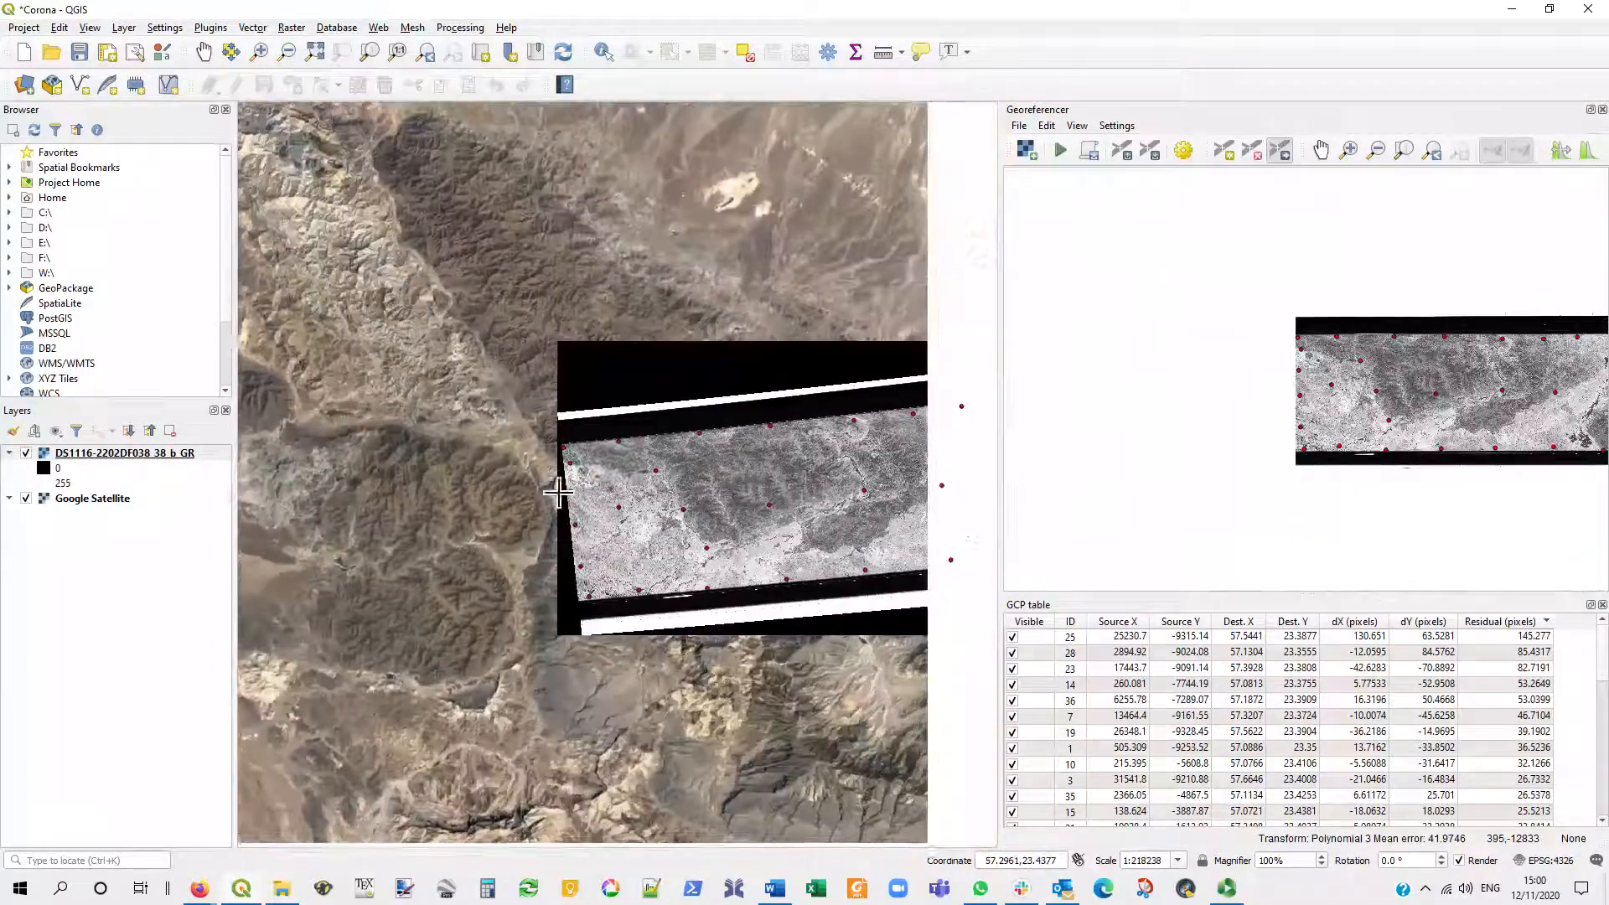
left_click_drag(559, 493, 253, 493)
right_click(143, 456)
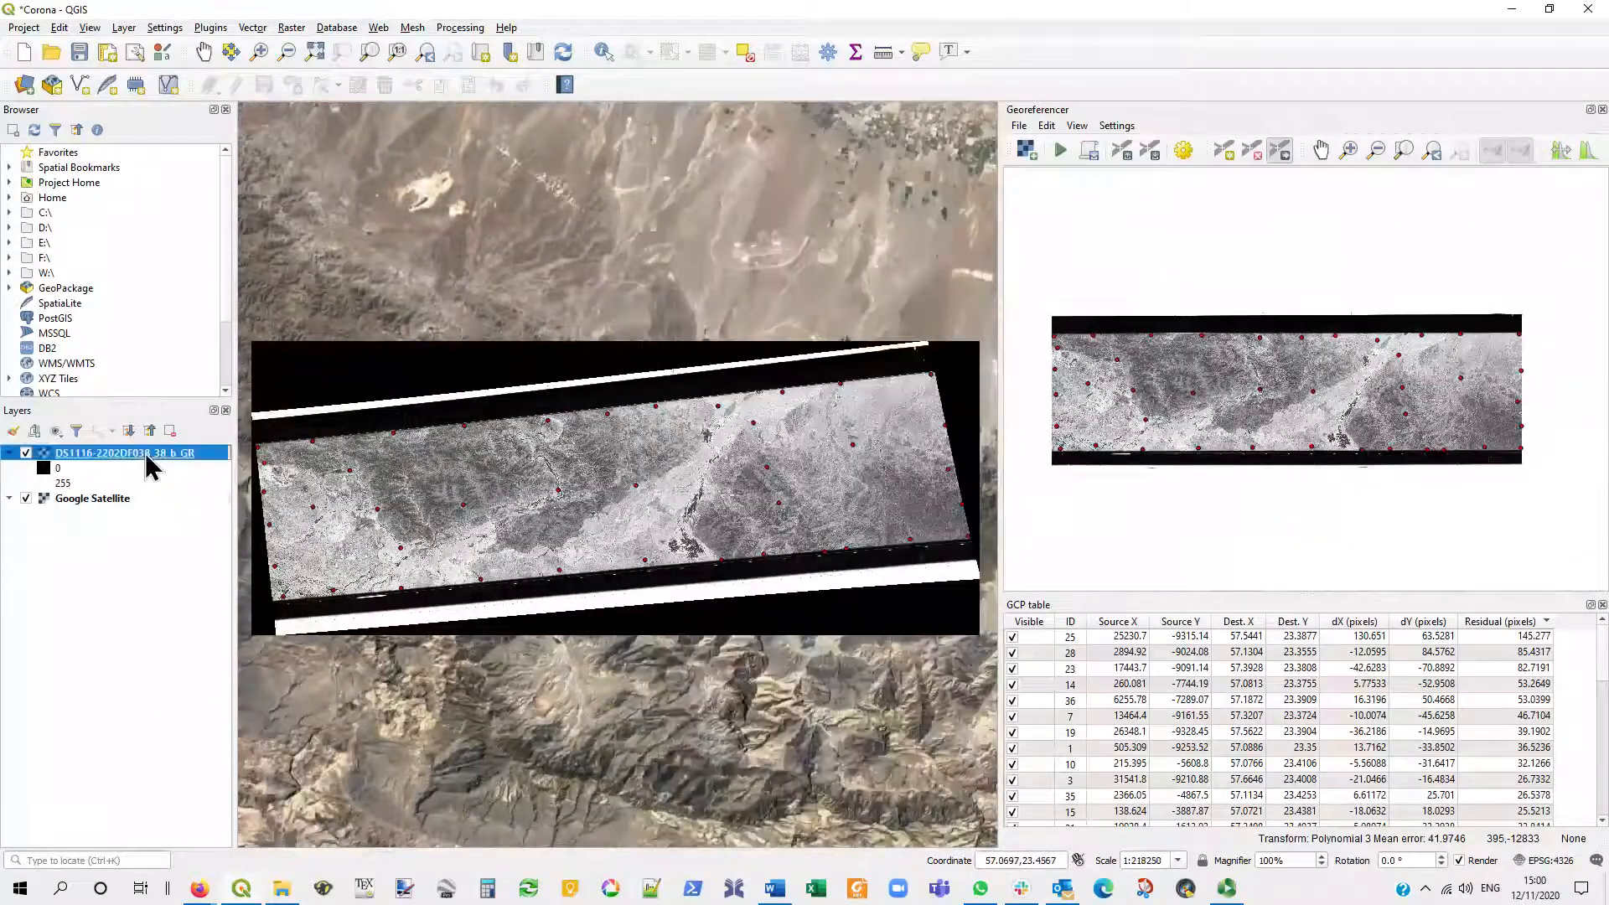
left_click(180, 463)
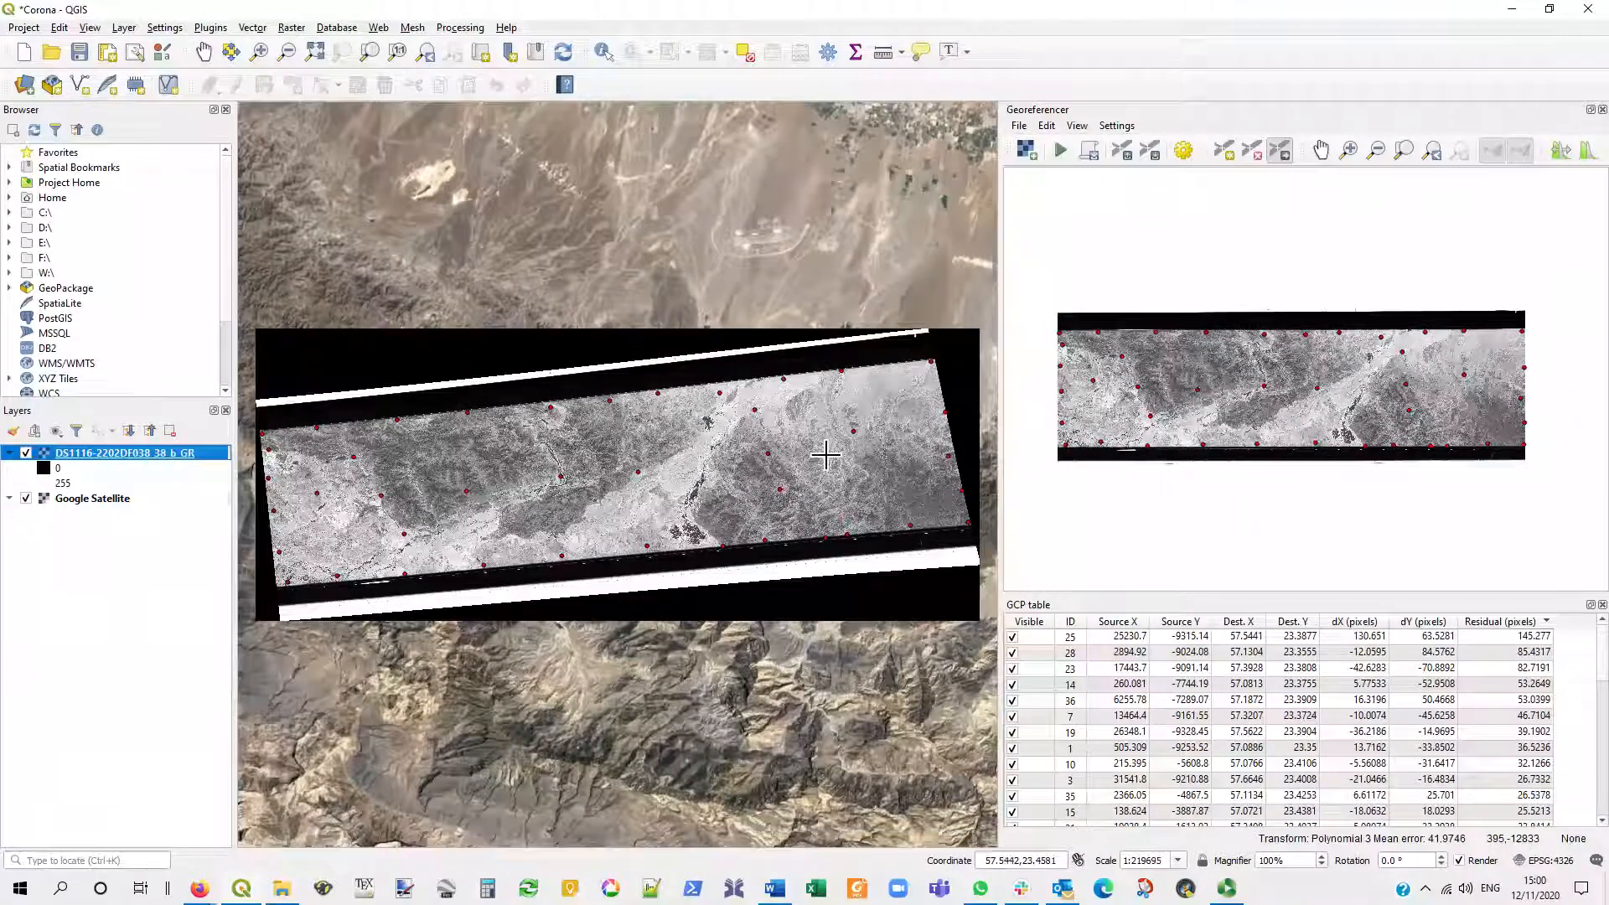
- Configure the Georeferencer to open undocked, and close its separate window
left_click(1117, 125)
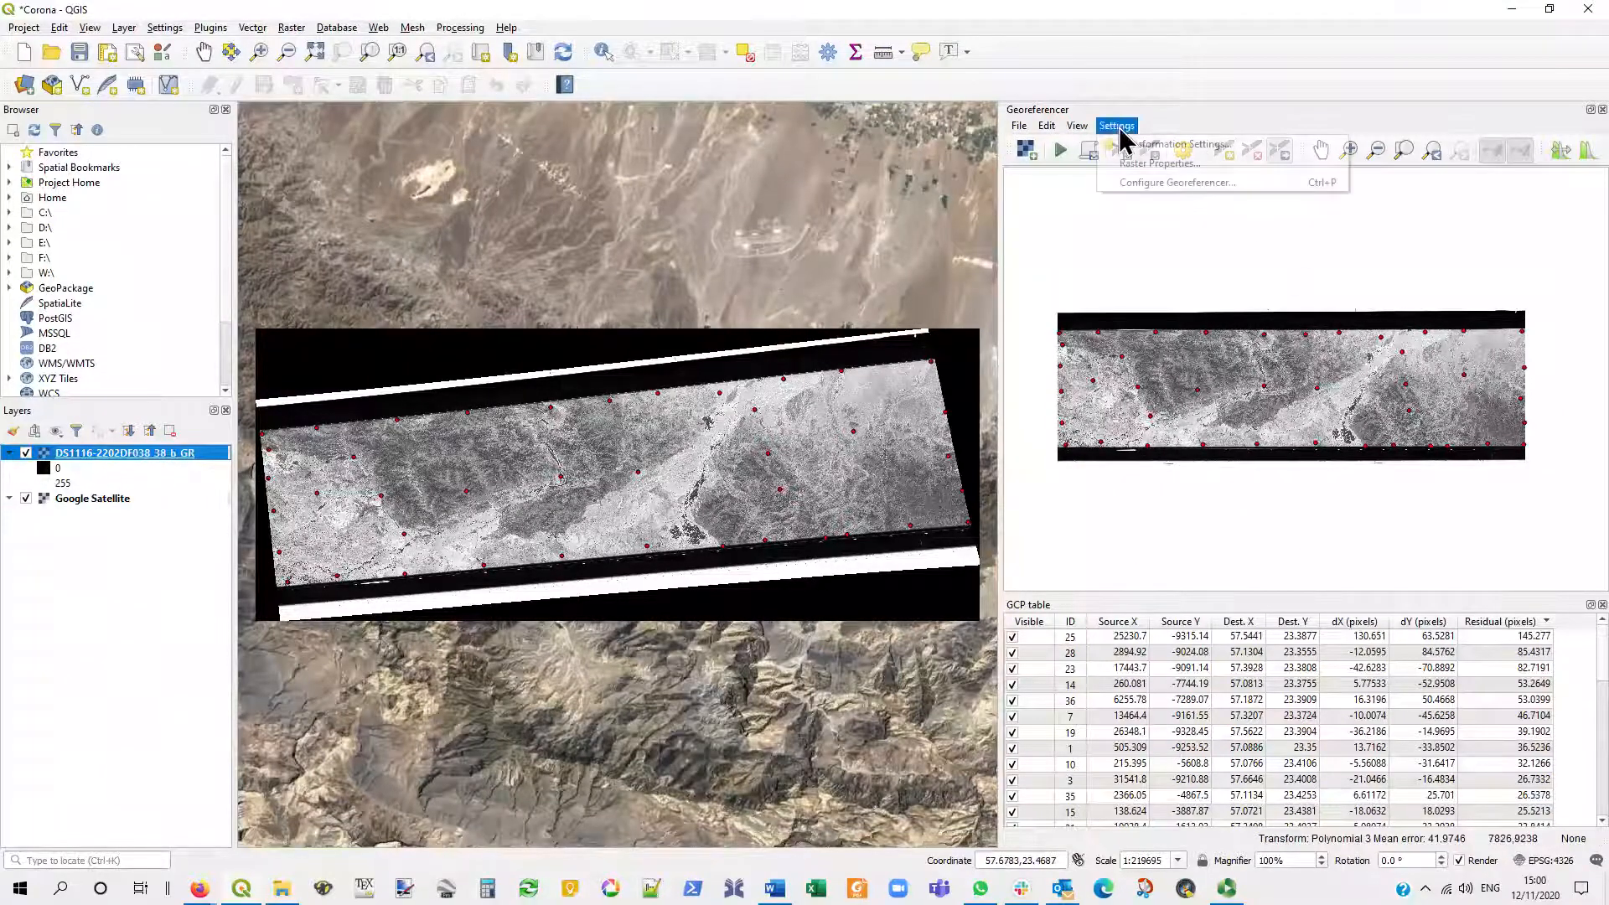
left_click(1143, 181)
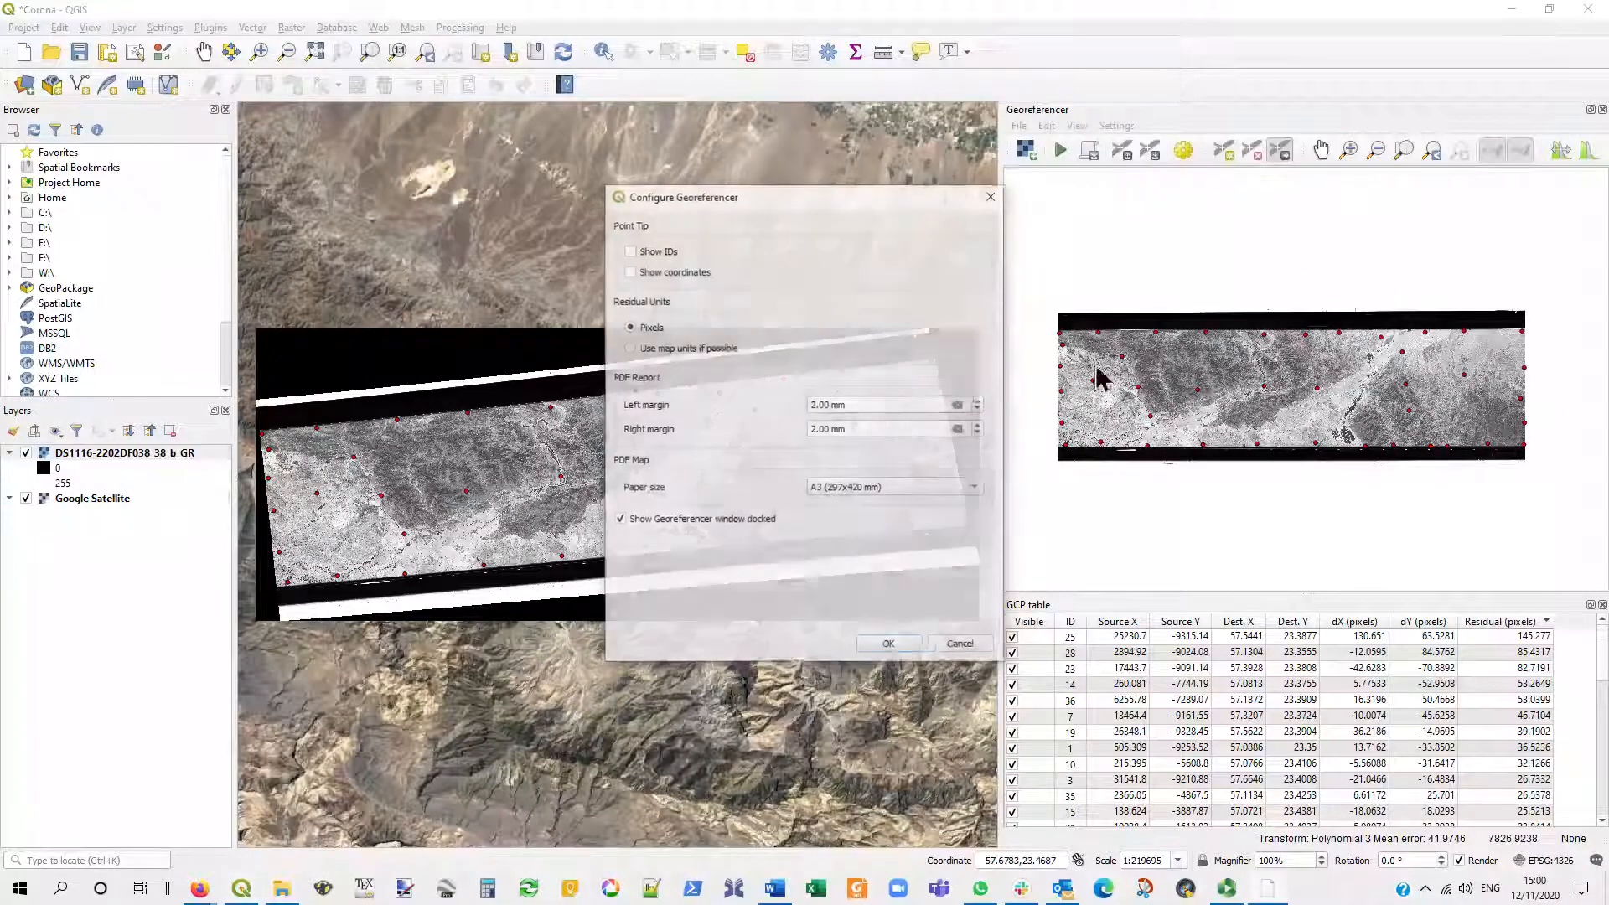
left_click(620, 519)
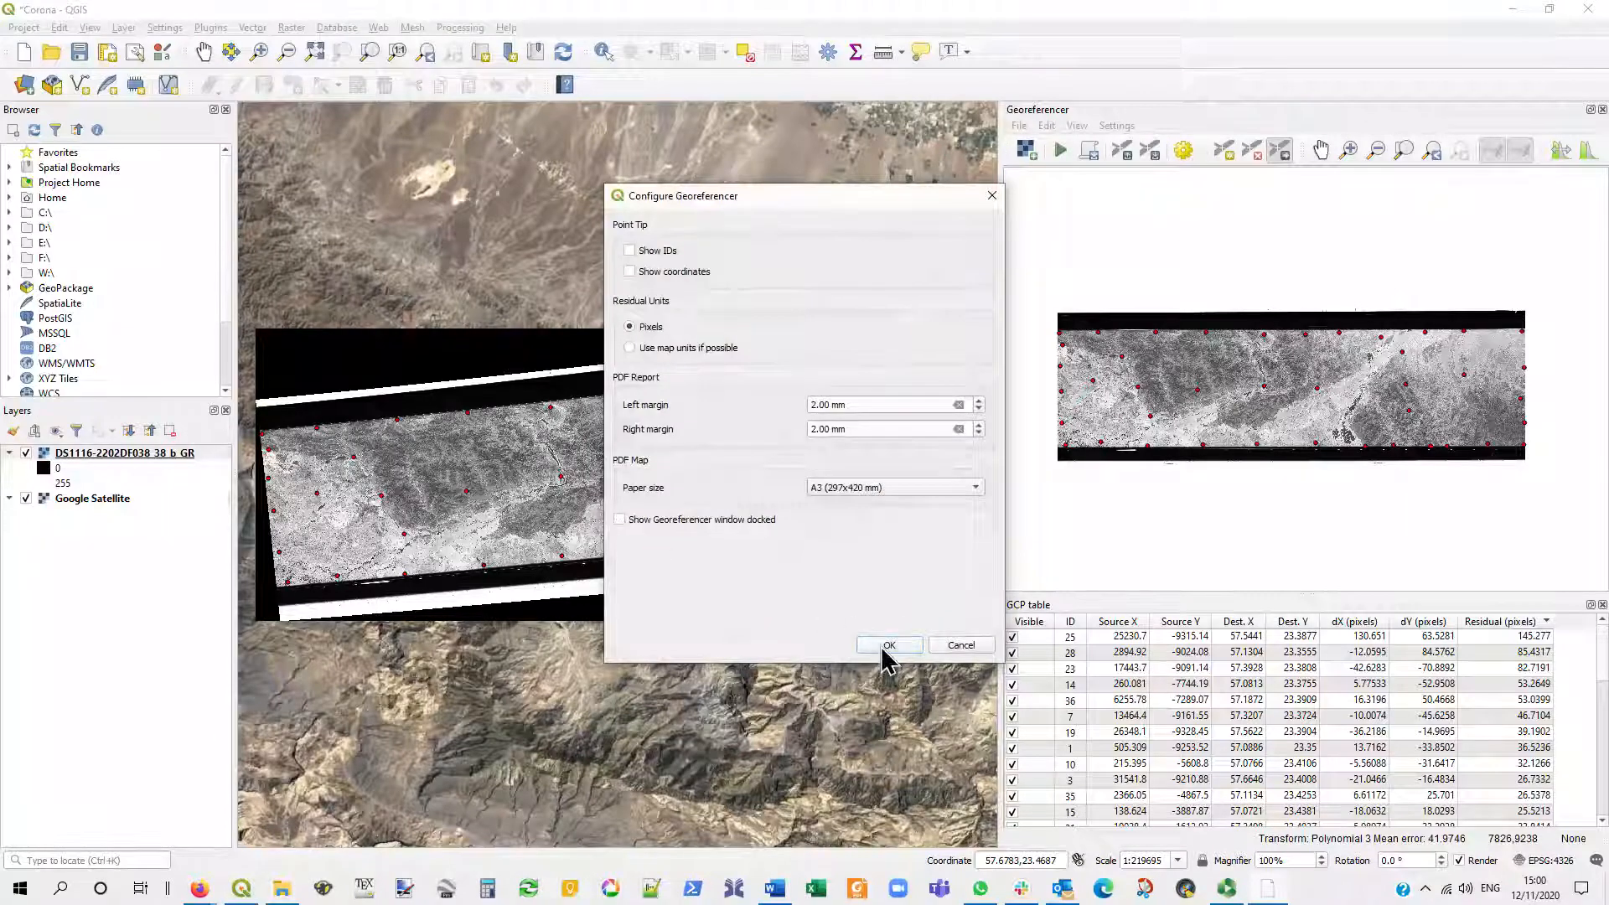
left_click(889, 645)
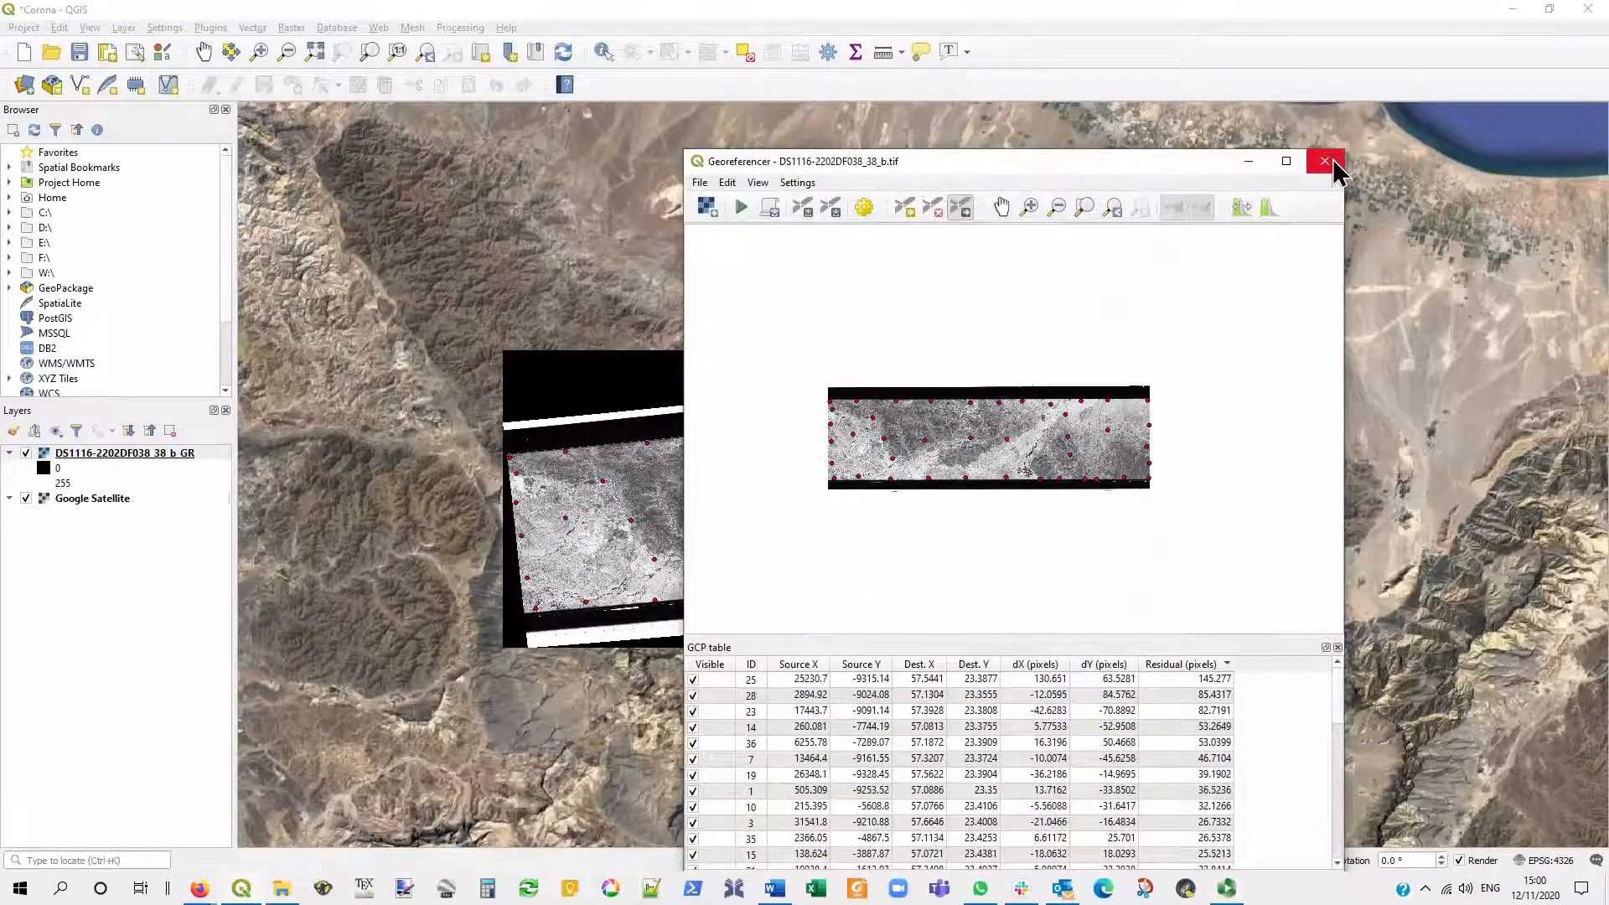
left_click(1324, 162)
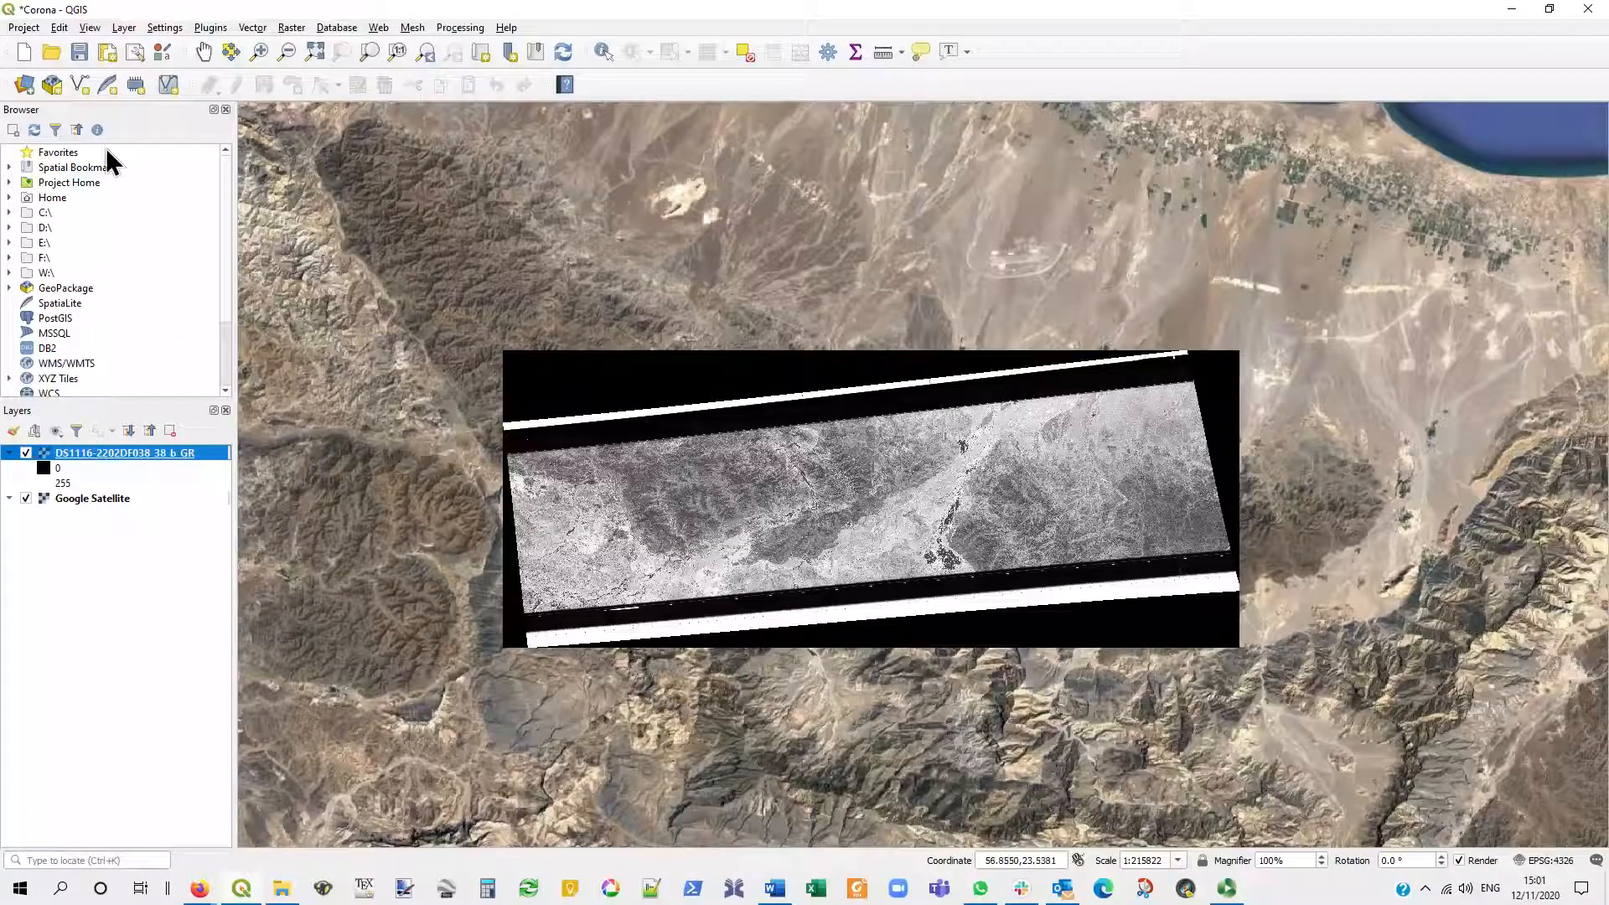
- Start a new shapefile layer and set its file to clip_area in the Corona folder
left_click(80, 84)
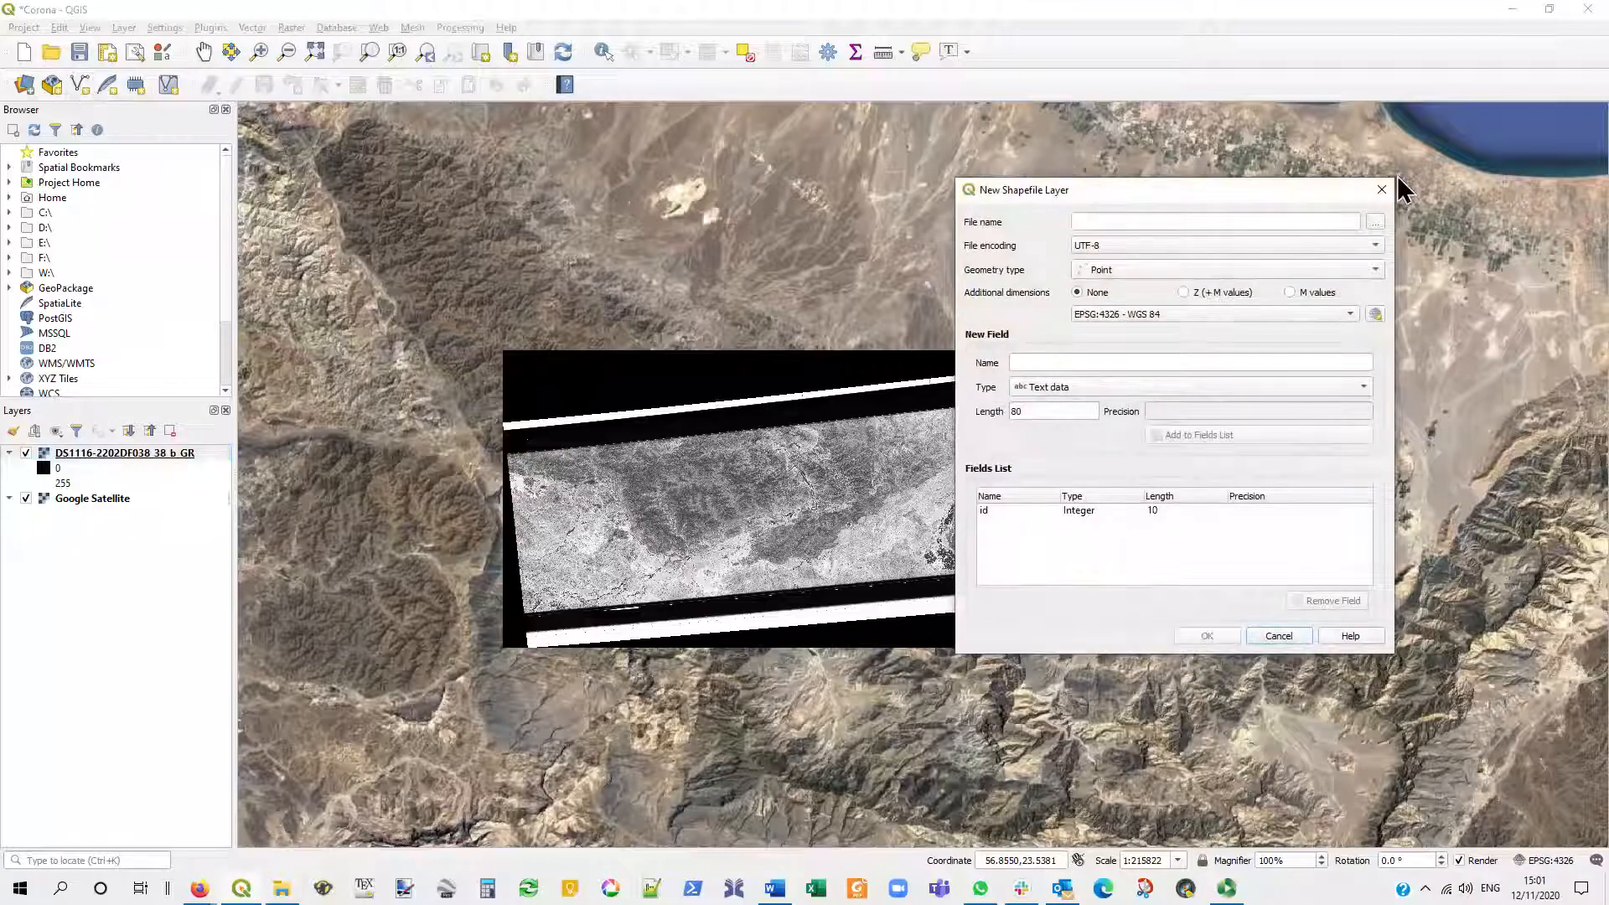
left_click(1378, 221)
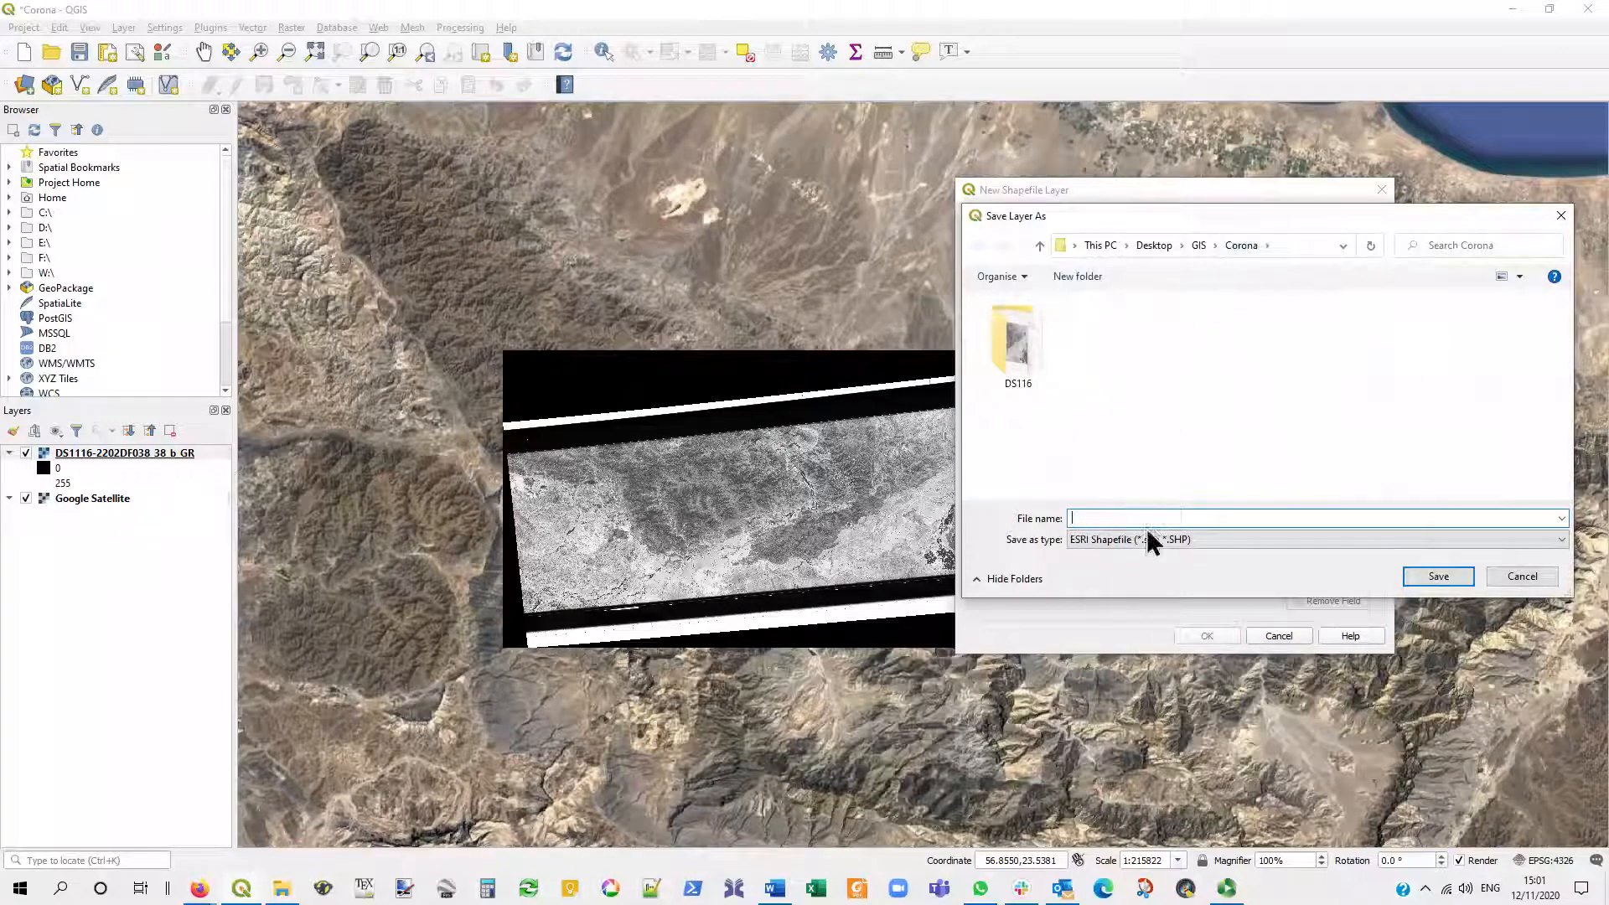
type("clip_area")
left_click(1437, 575)
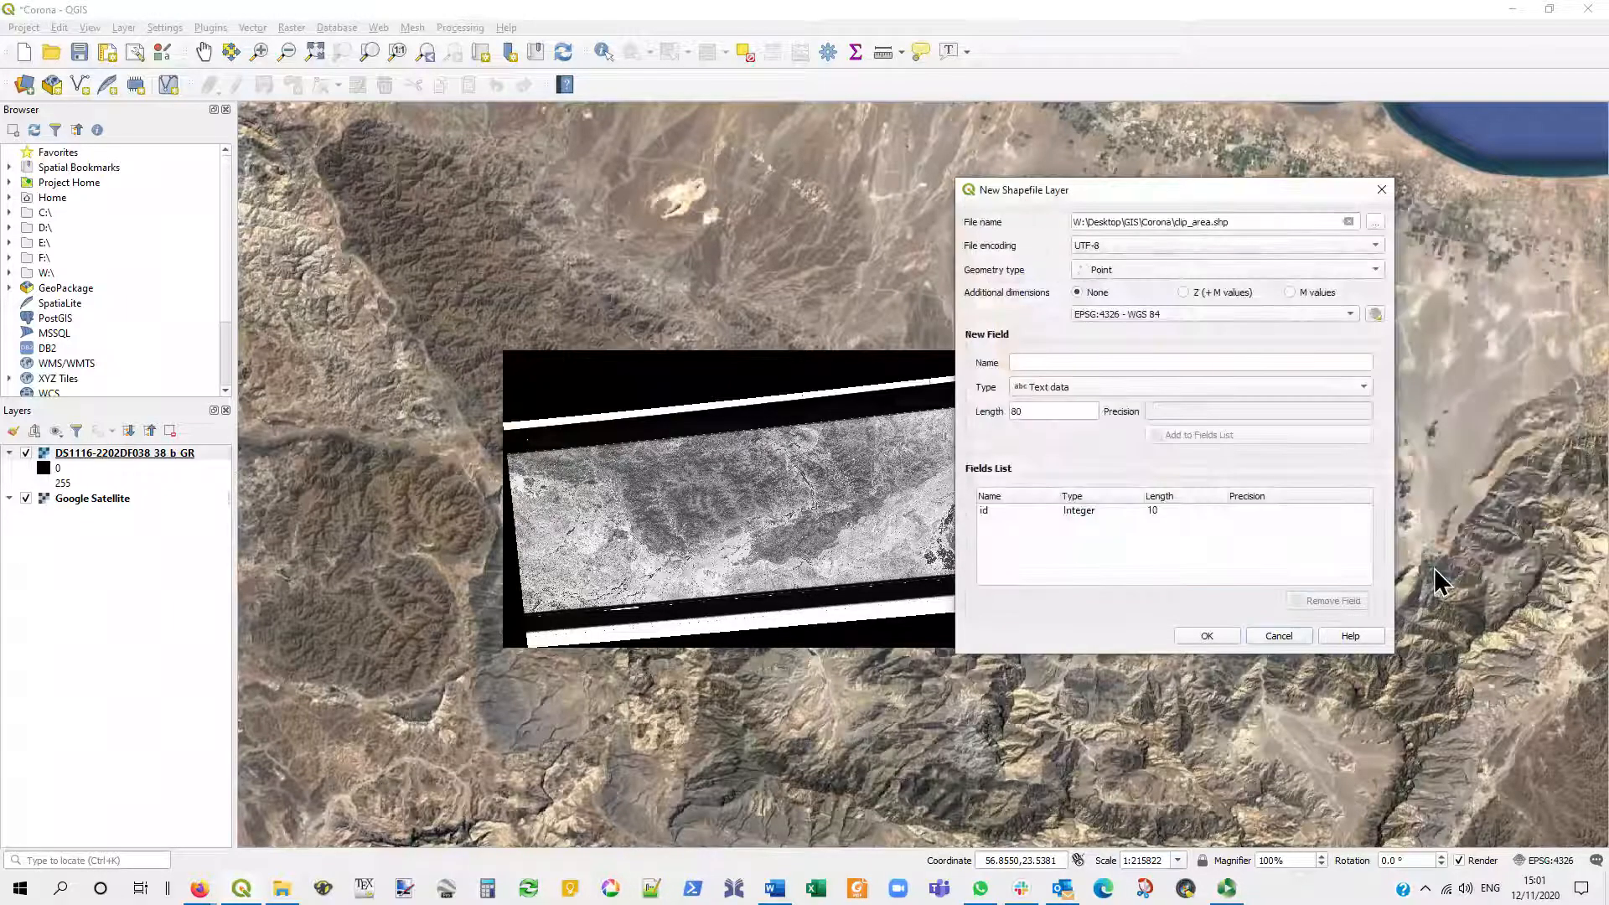
- Set the new shapefile to Polygon geometry with the project CRS EPSG:4326 - WGS 84 and create it
left_click(1133, 264)
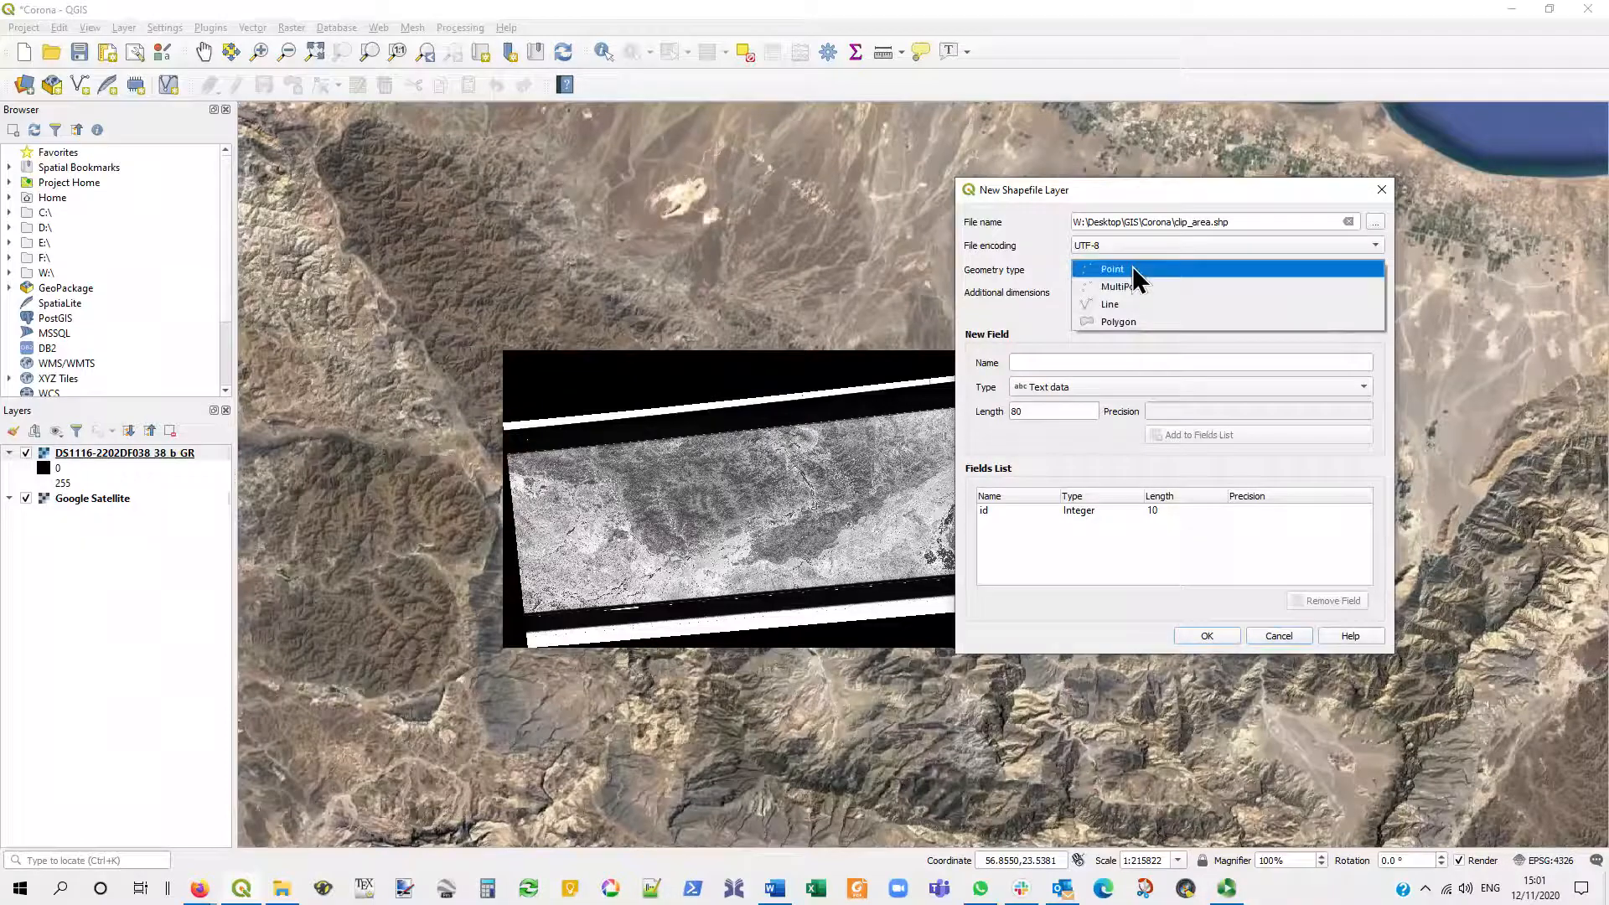
left_click(1138, 324)
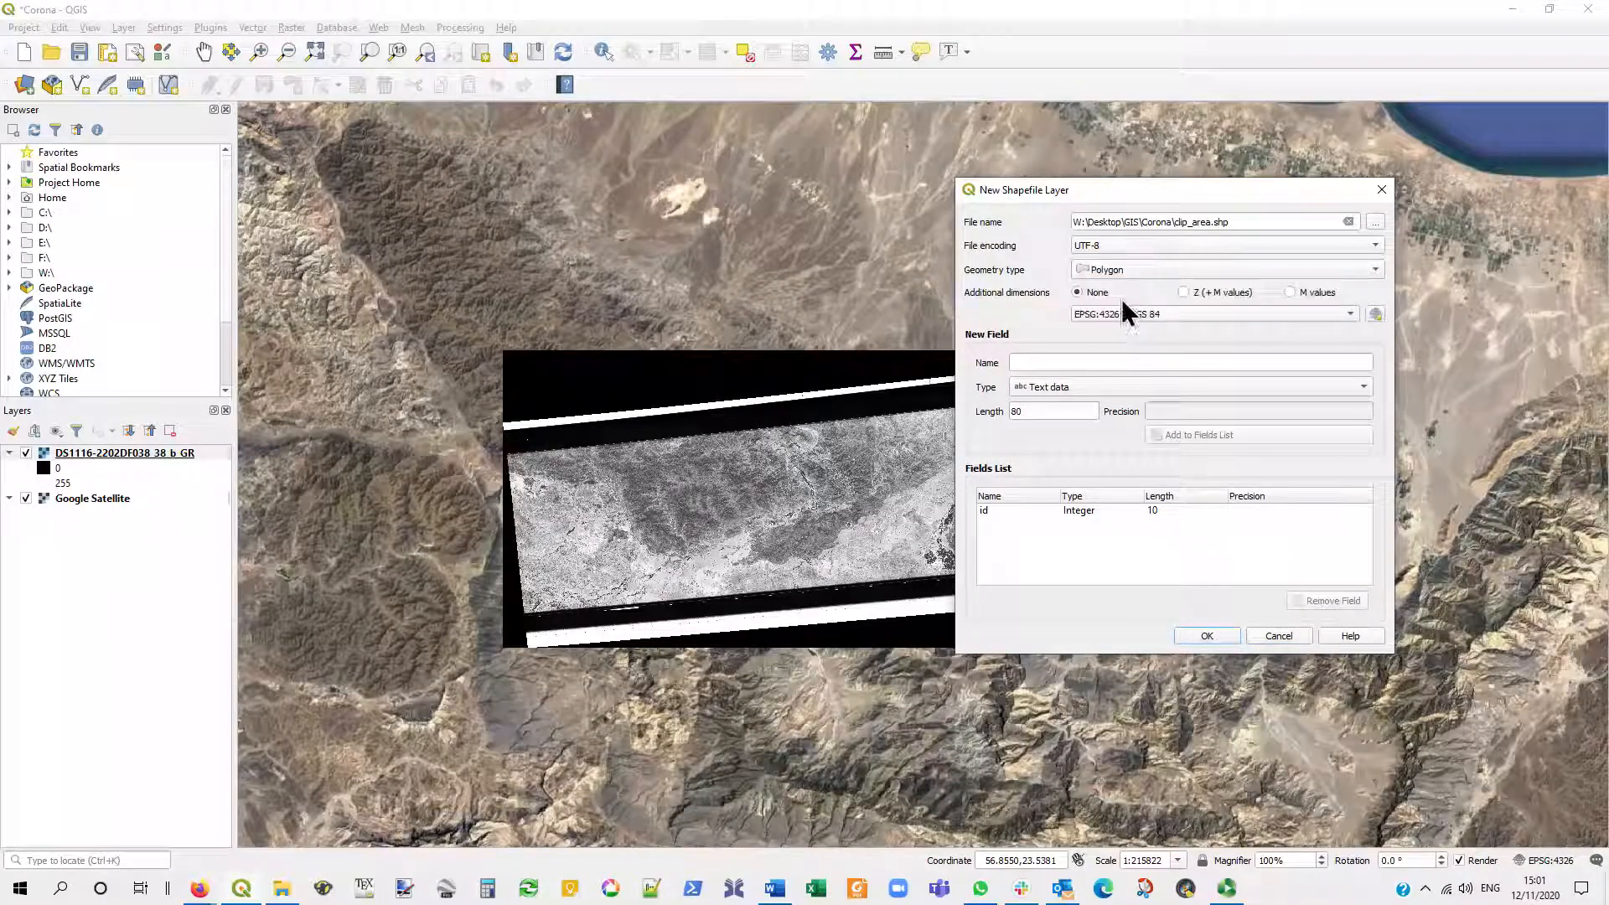
left_click(1171, 311)
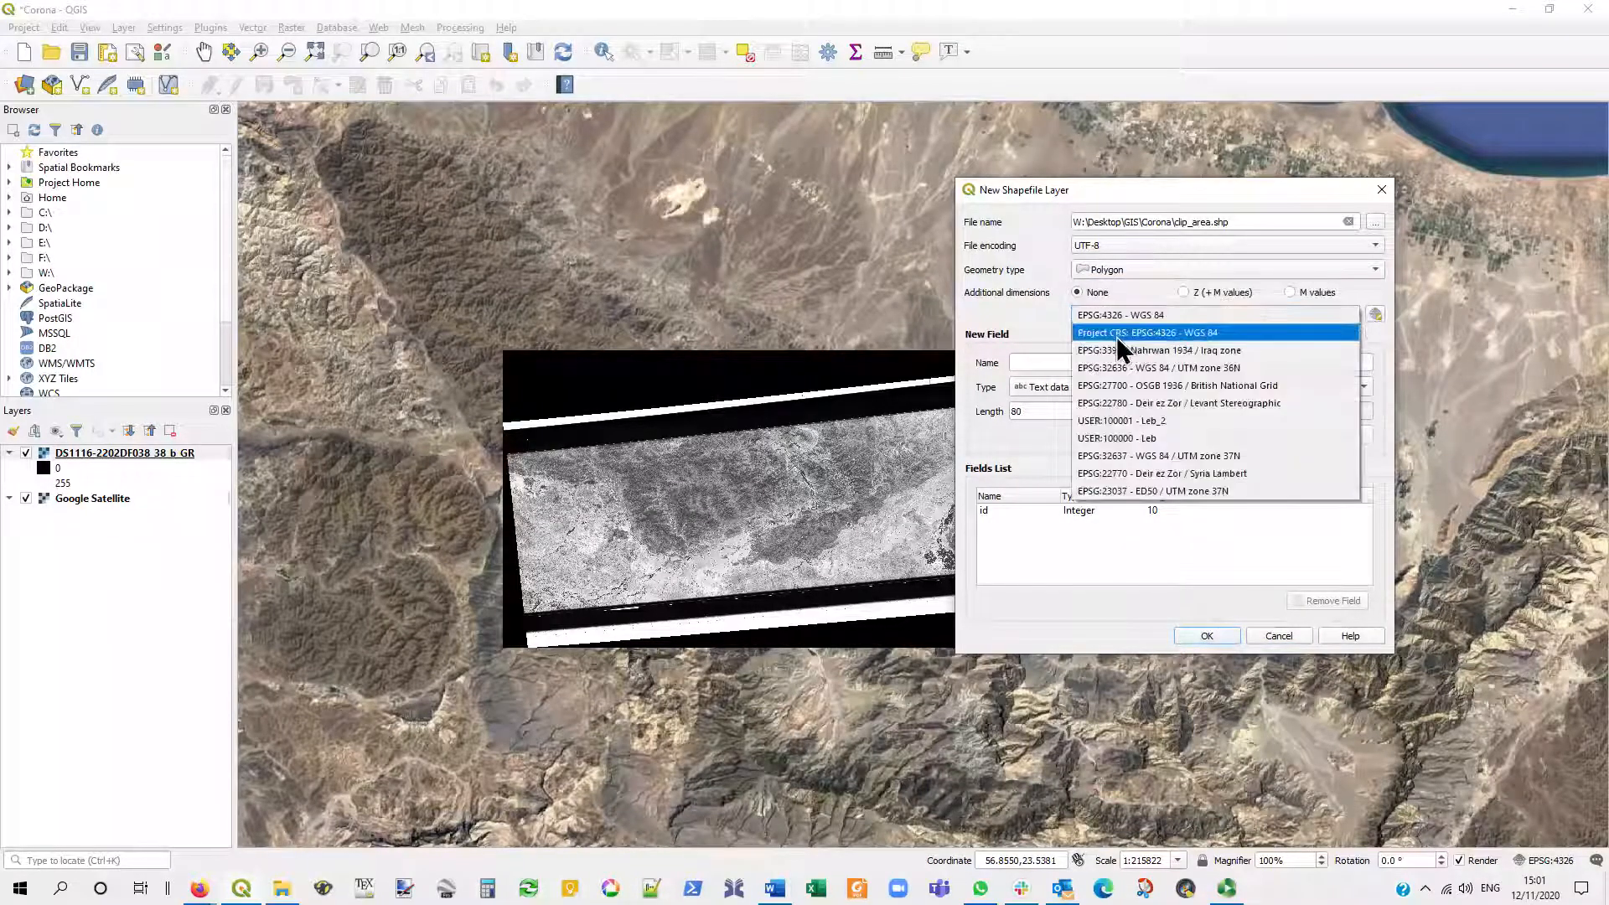
left_click(1225, 335)
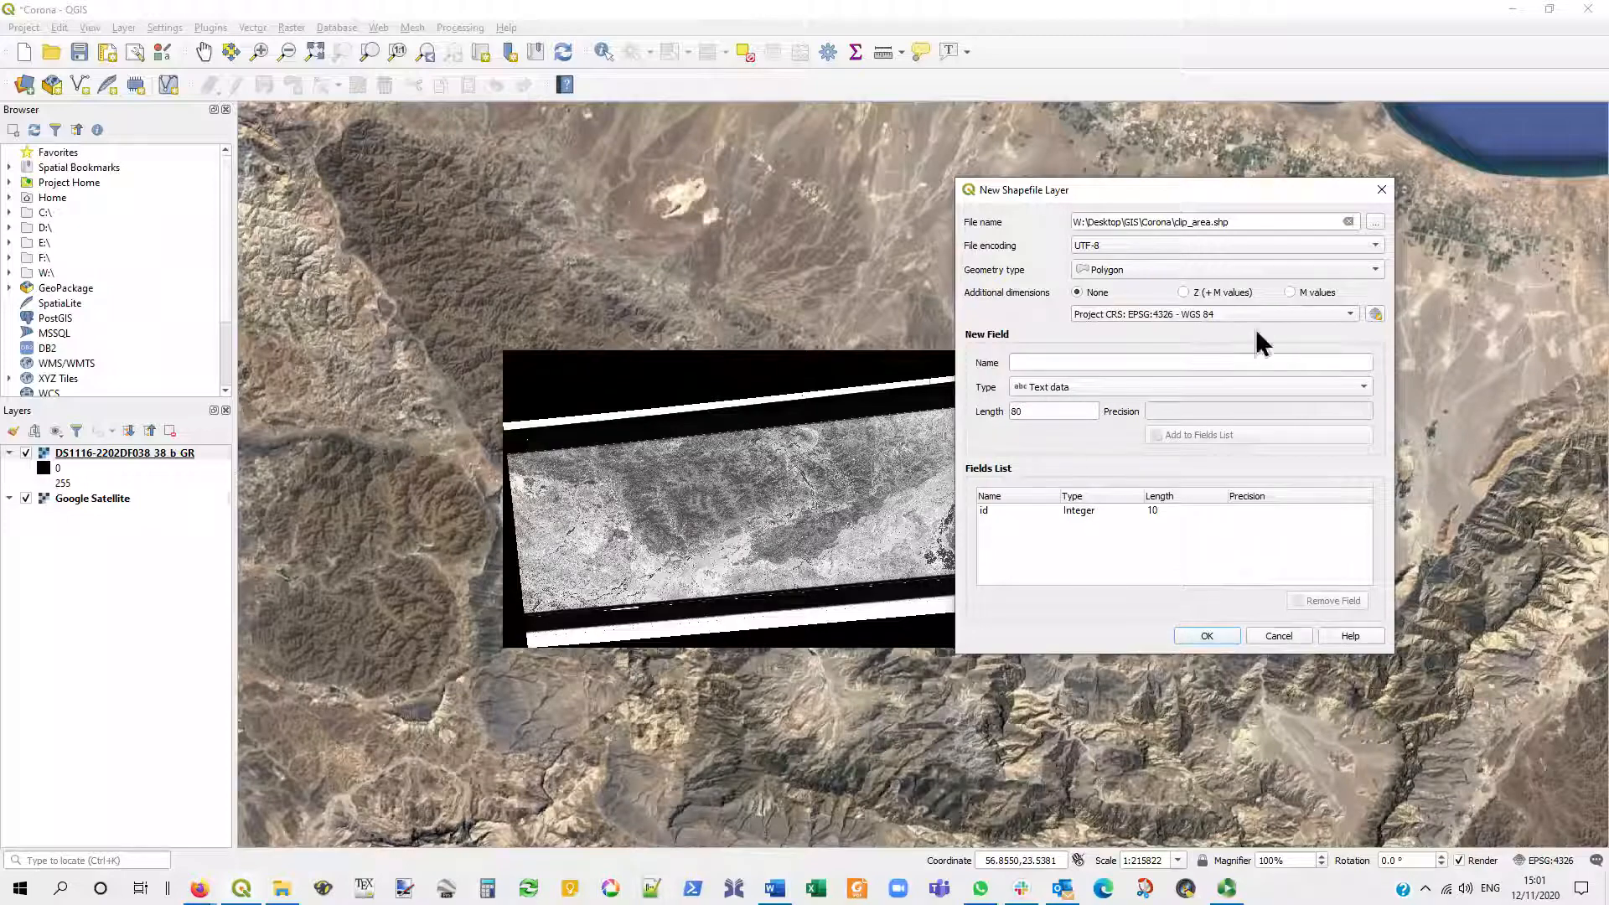
left_click(1215, 644)
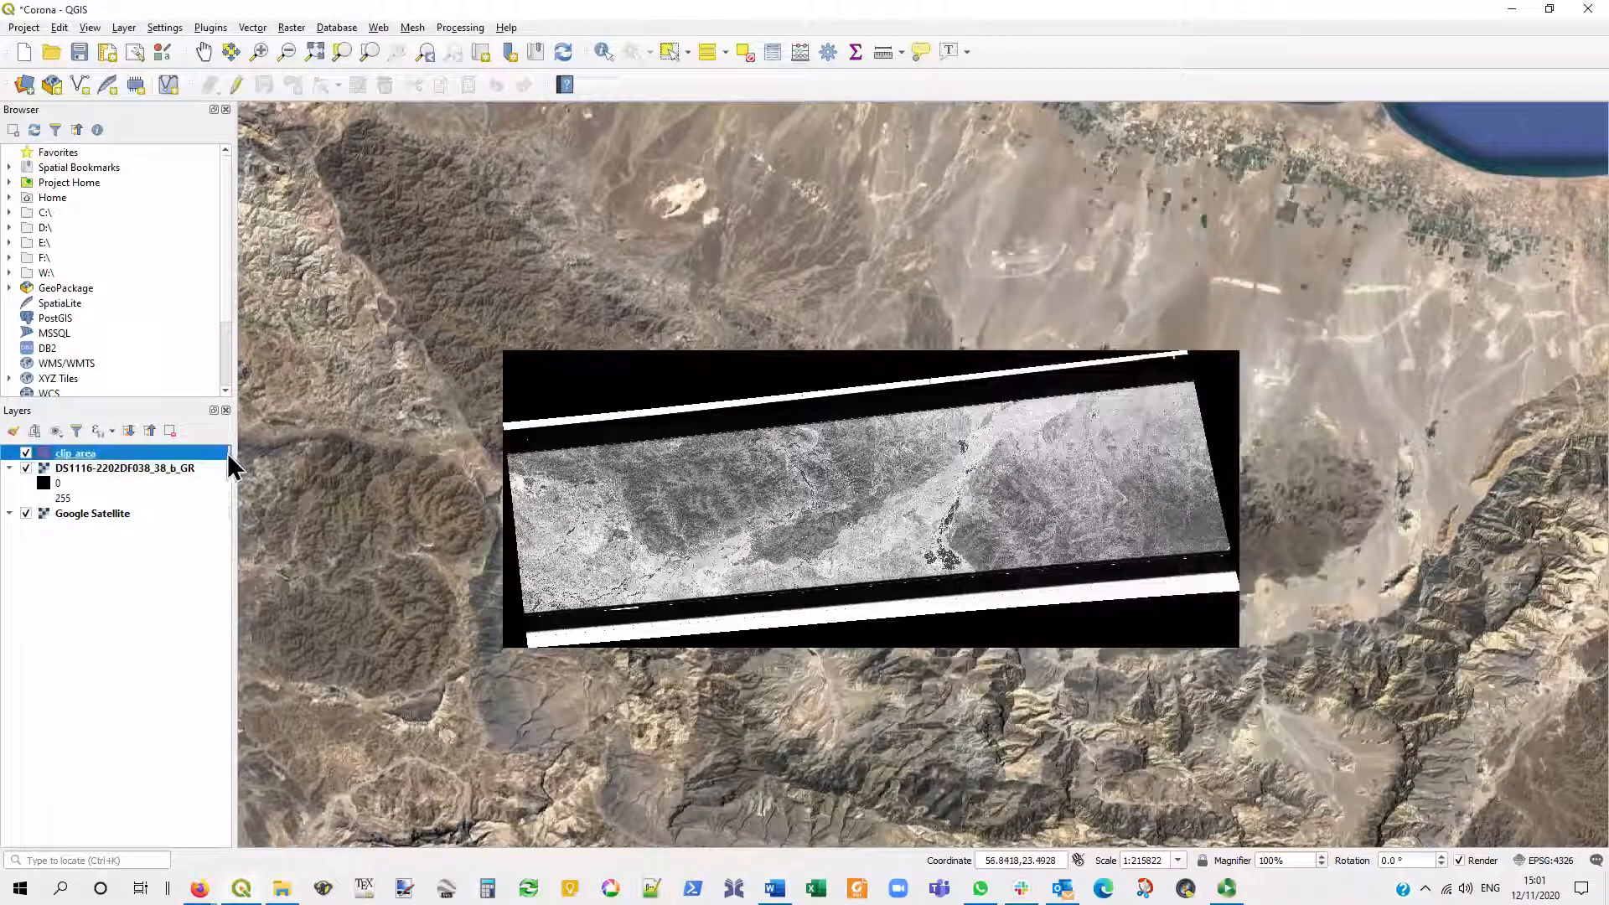
- Make clip_area editable and digitize a polygon along the edges of the Corona image area, excluding the black borders, leaving its id empty
left_click(180, 469)
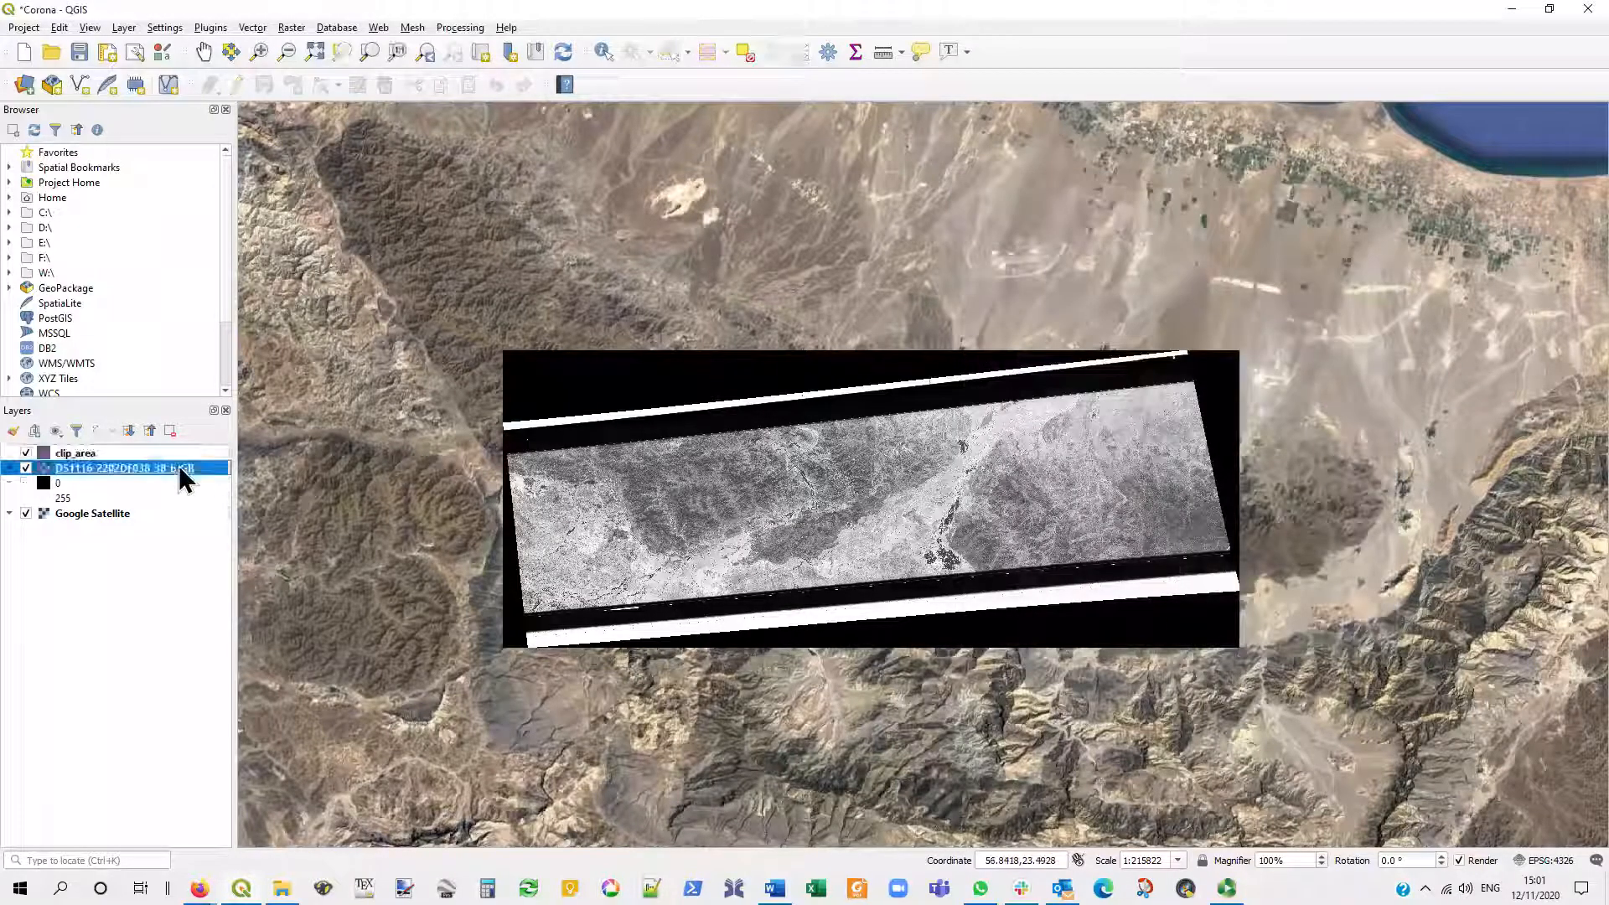
left_click(124, 453)
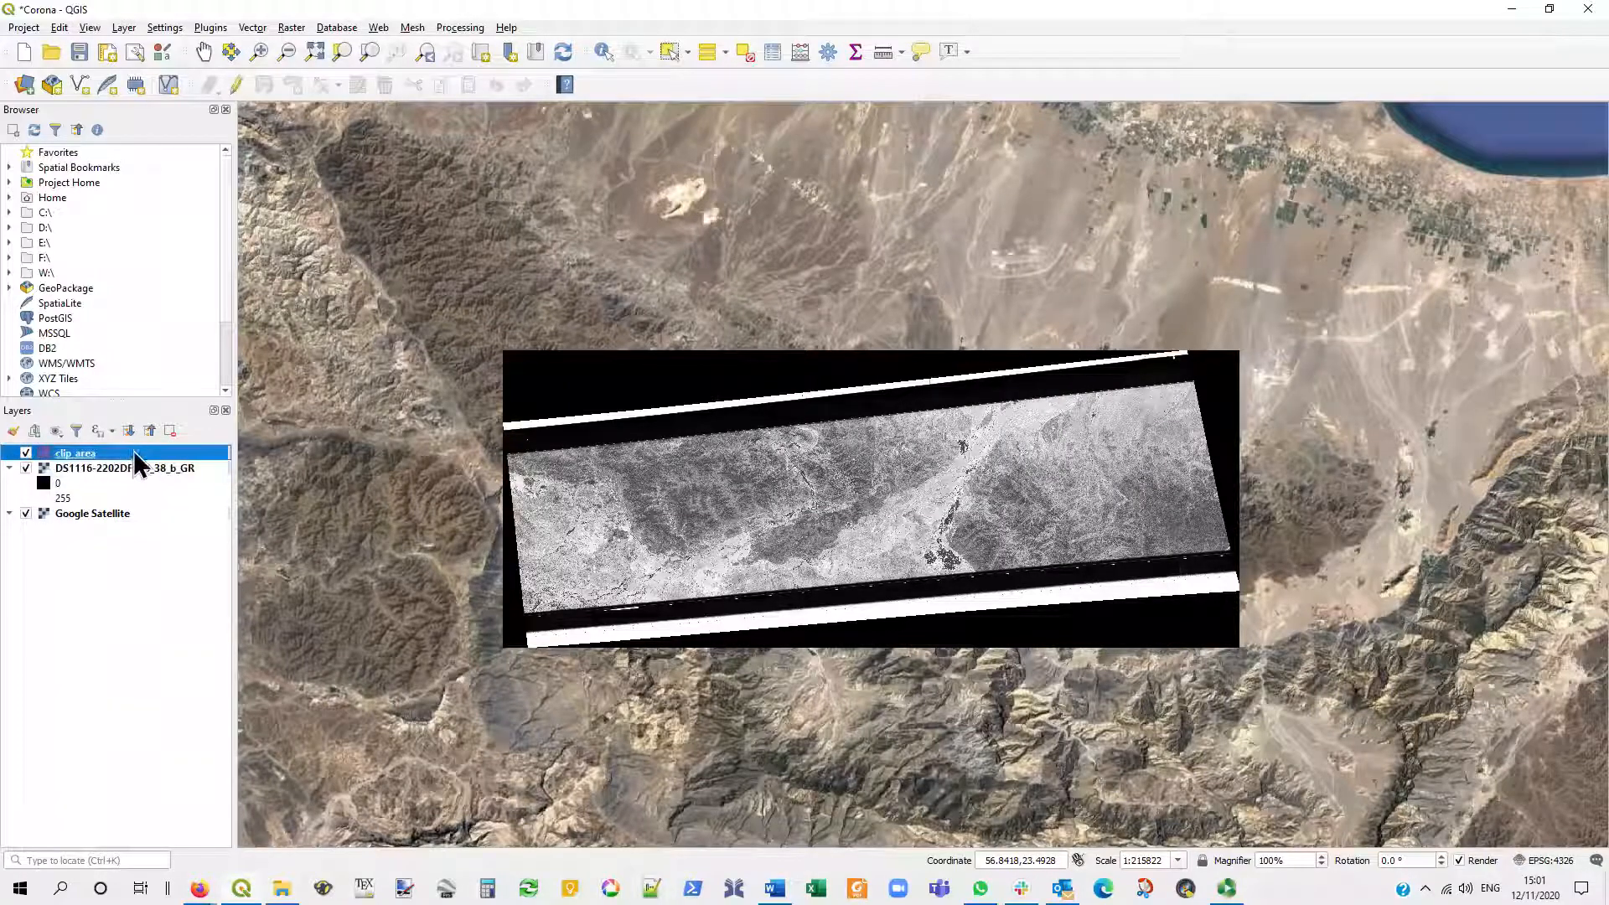
left_click(236, 84)
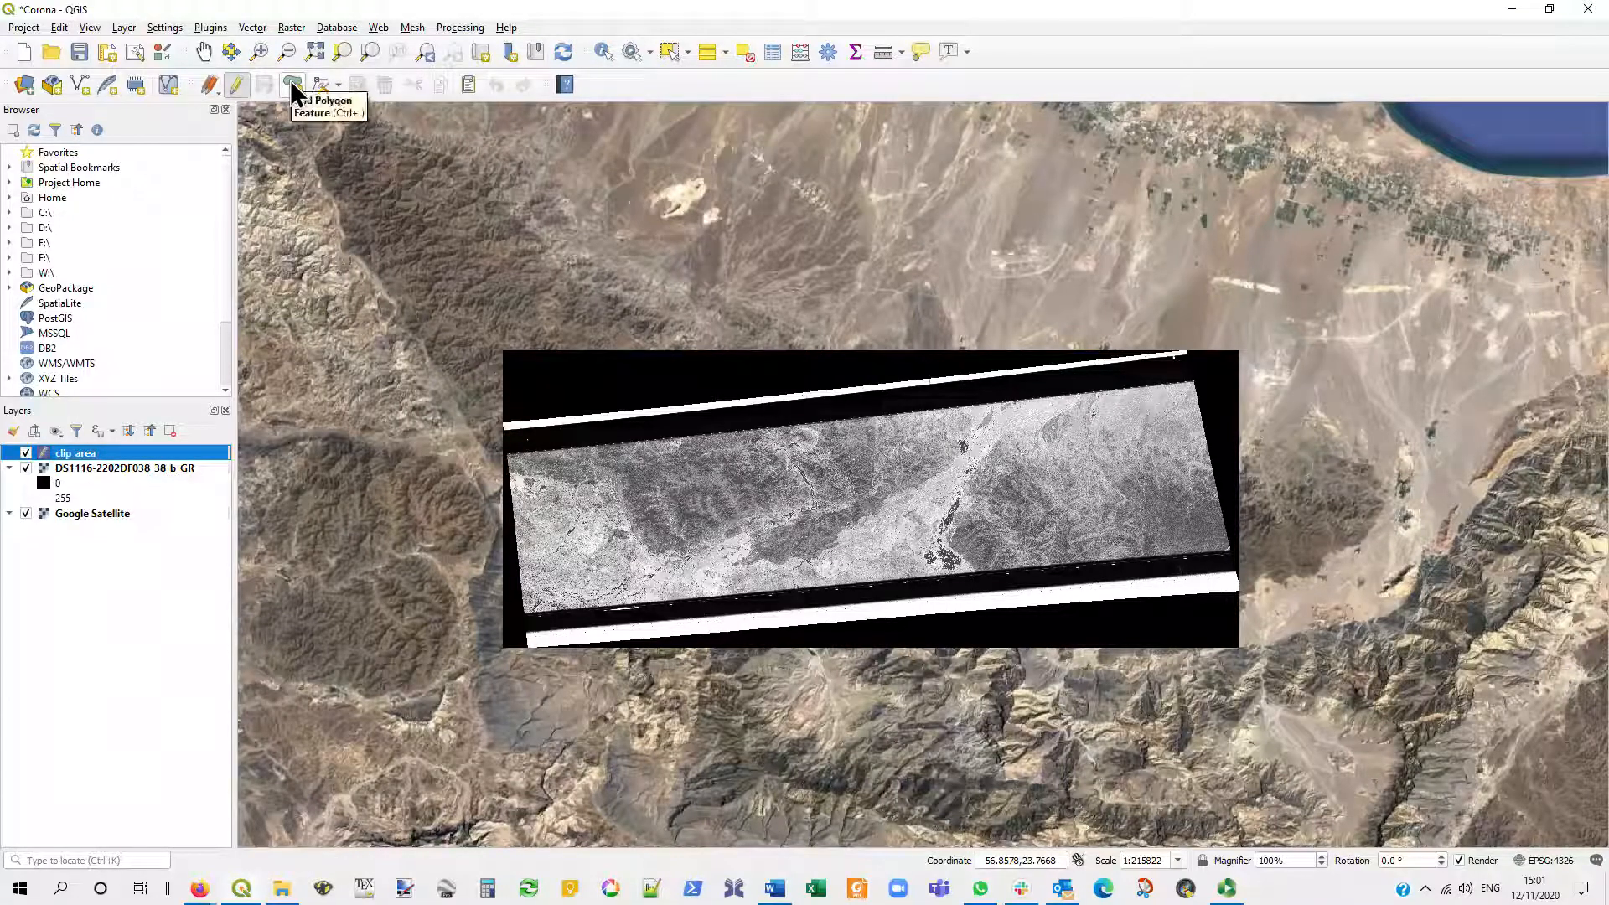
left_click(293, 84)
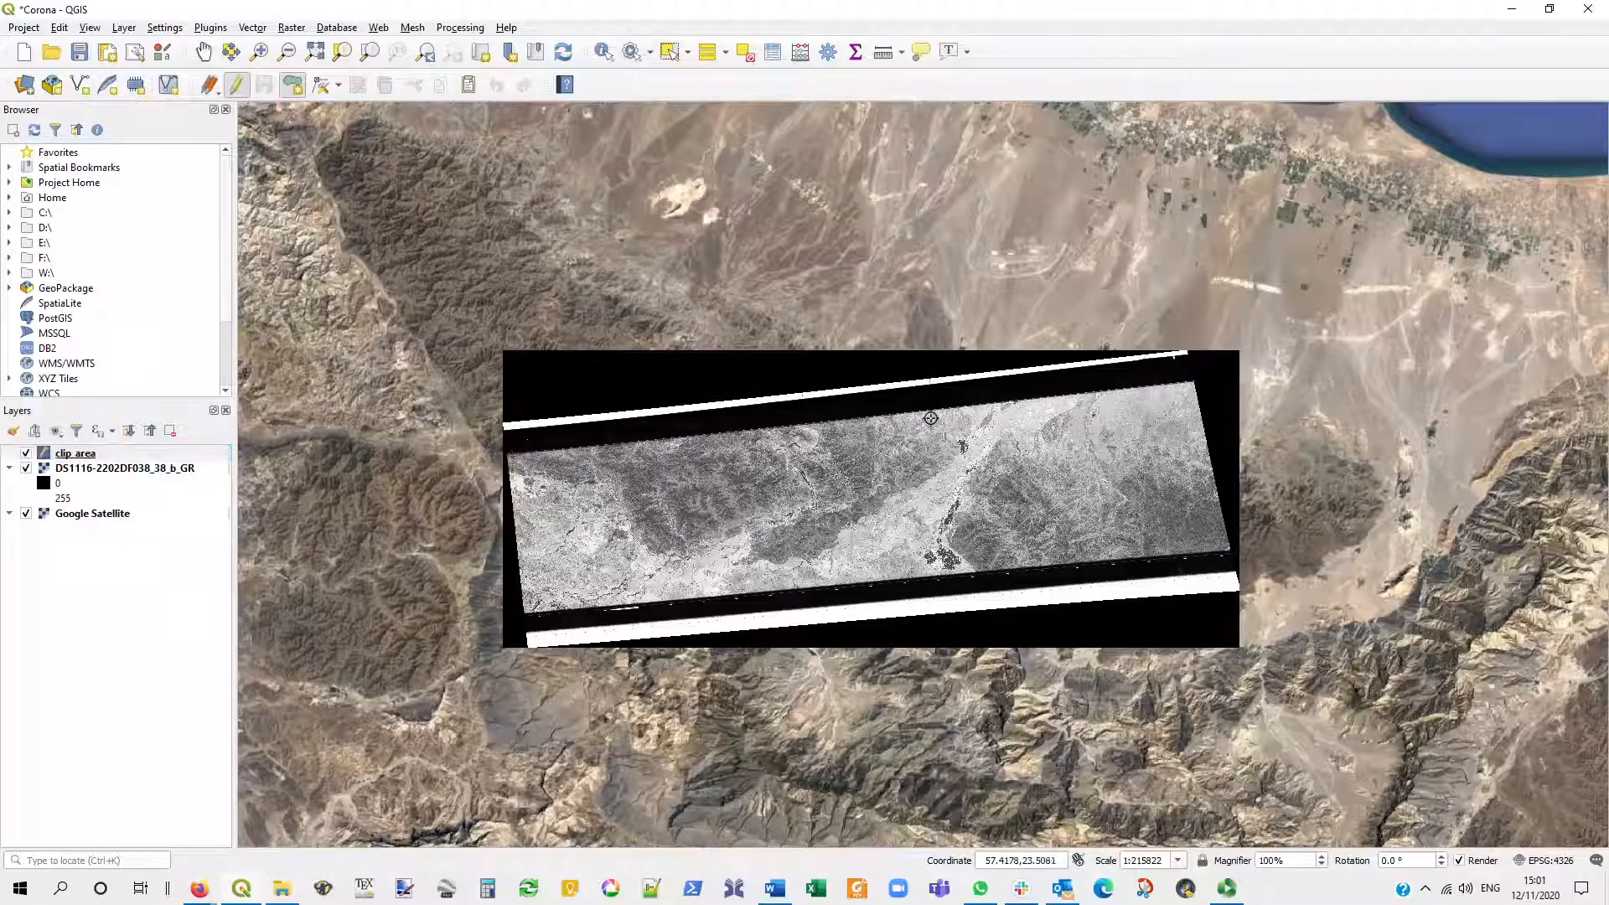
left_click(828, 424)
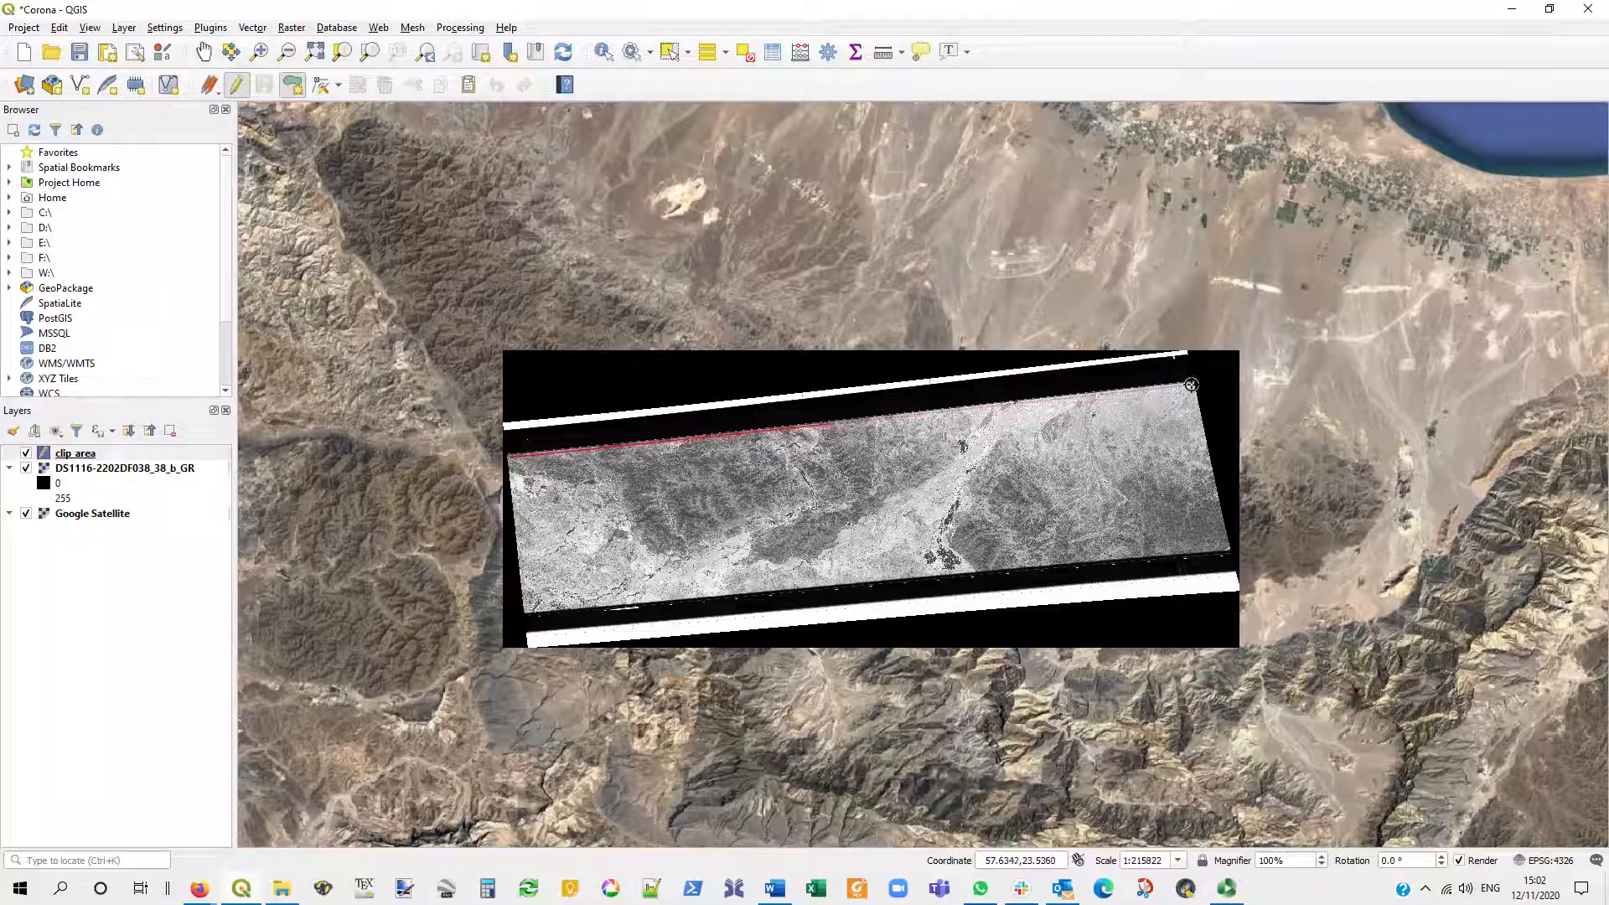
left_click(1191, 385)
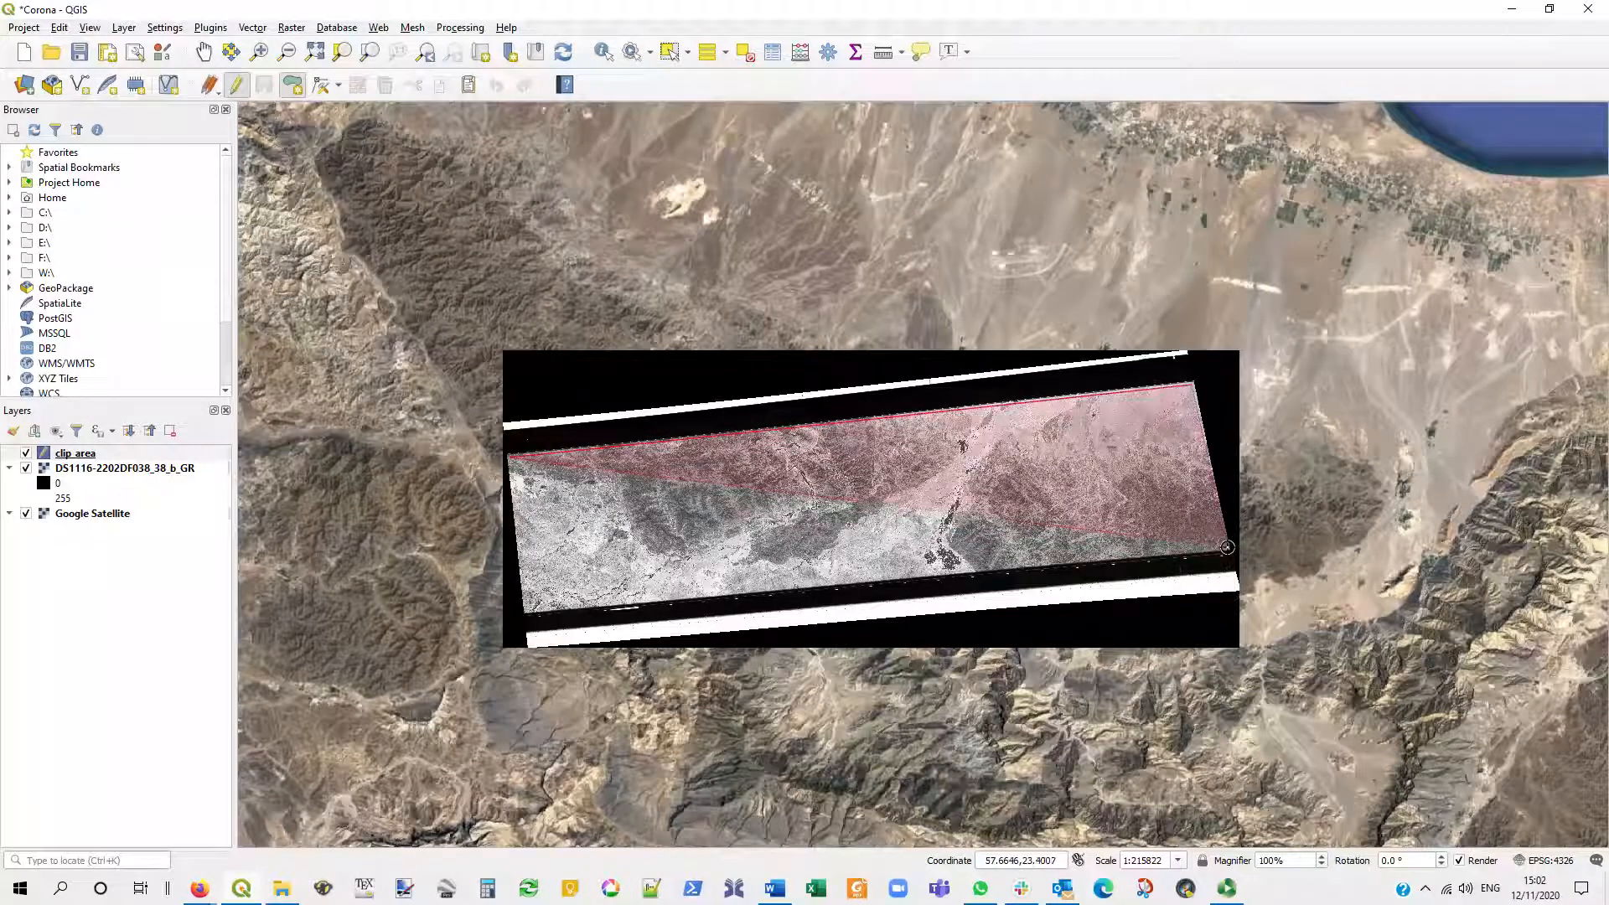
left_click(1227, 547)
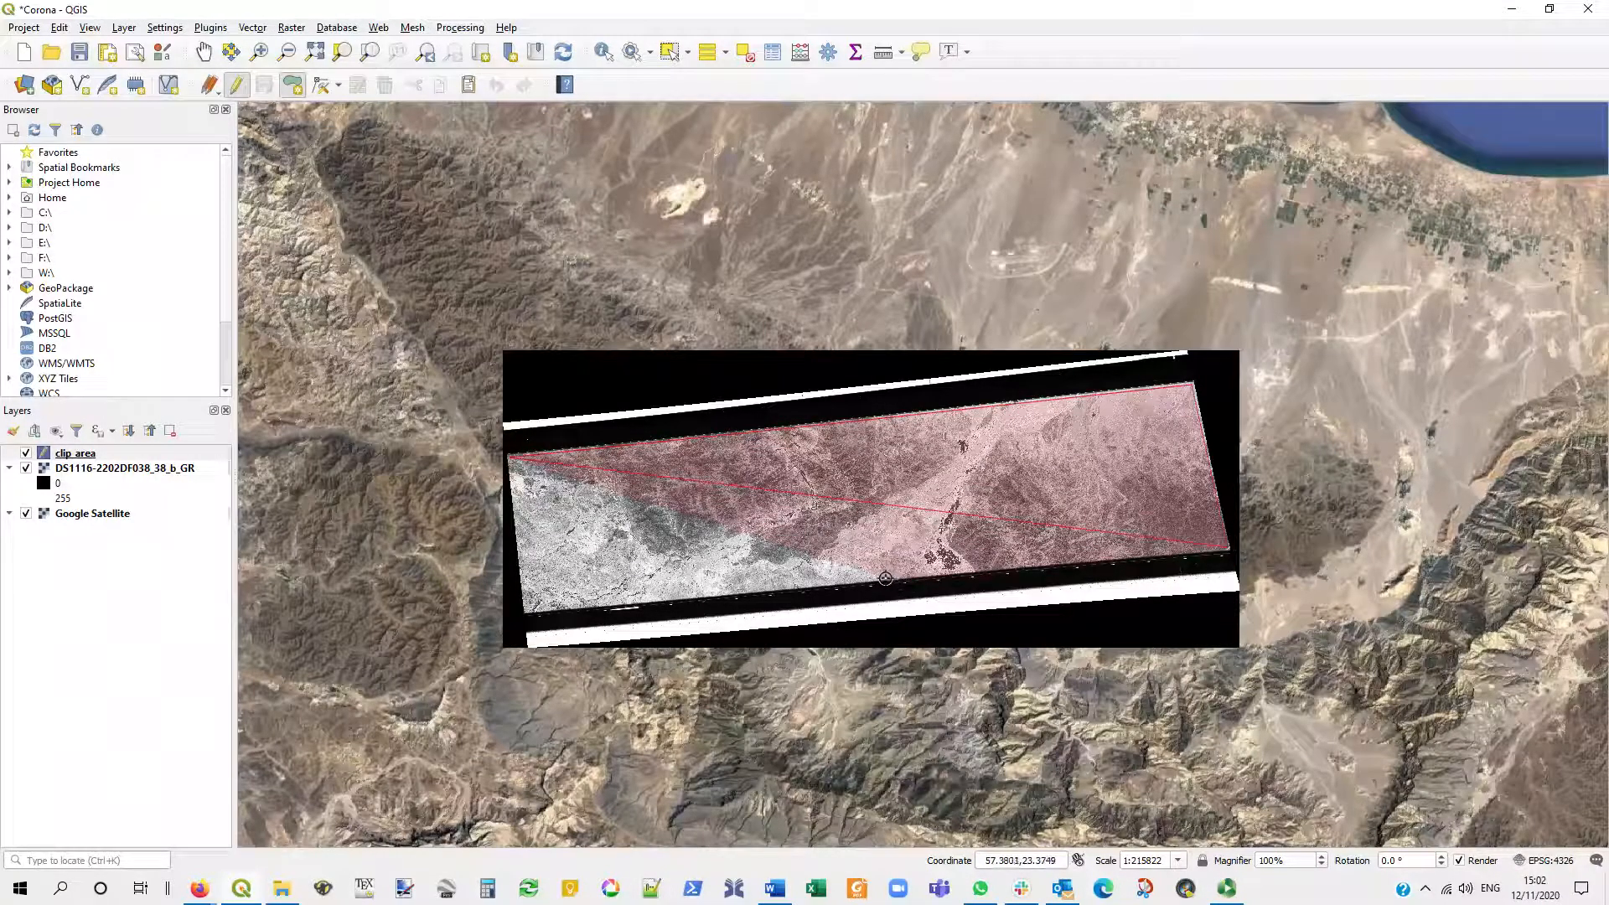
left_click(885, 578)
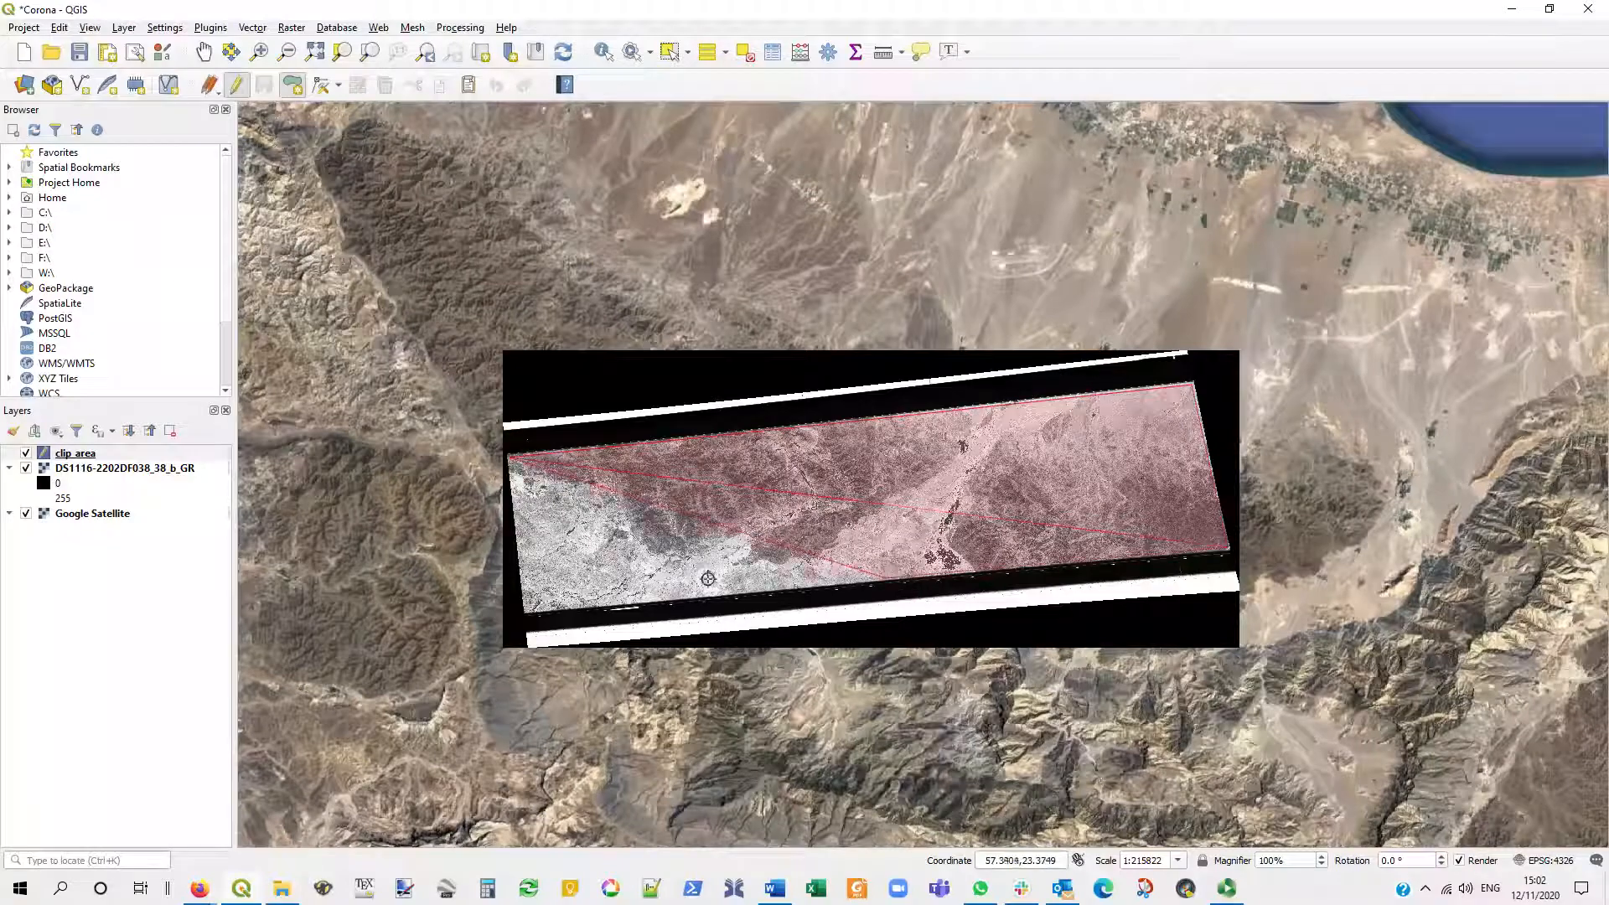
left_click(614, 602)
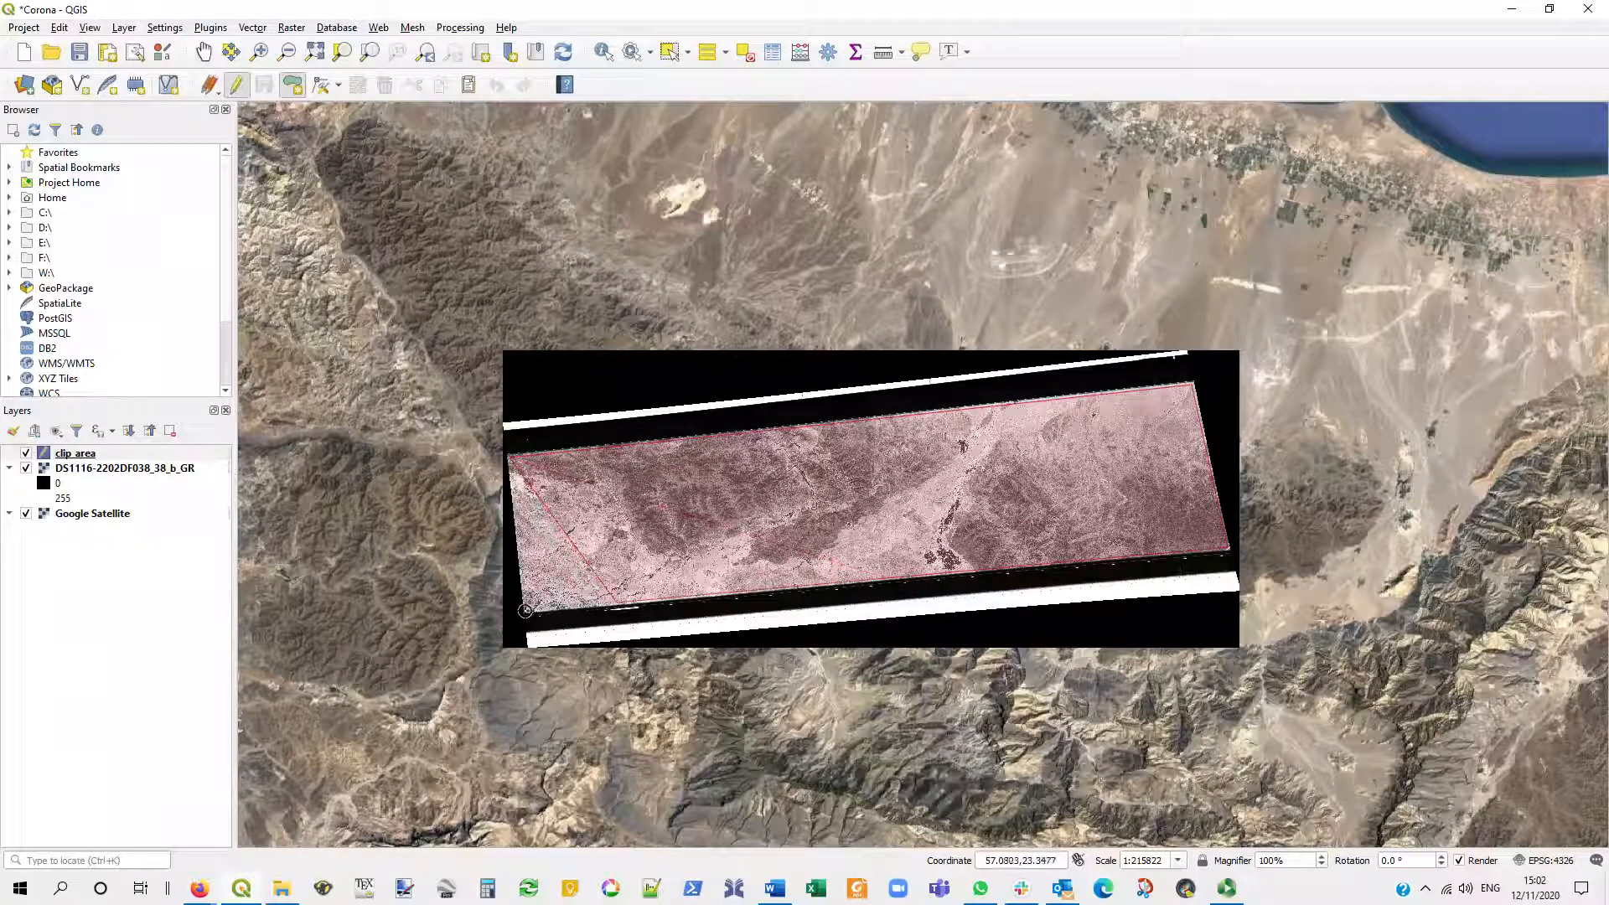
right_click(525, 610)
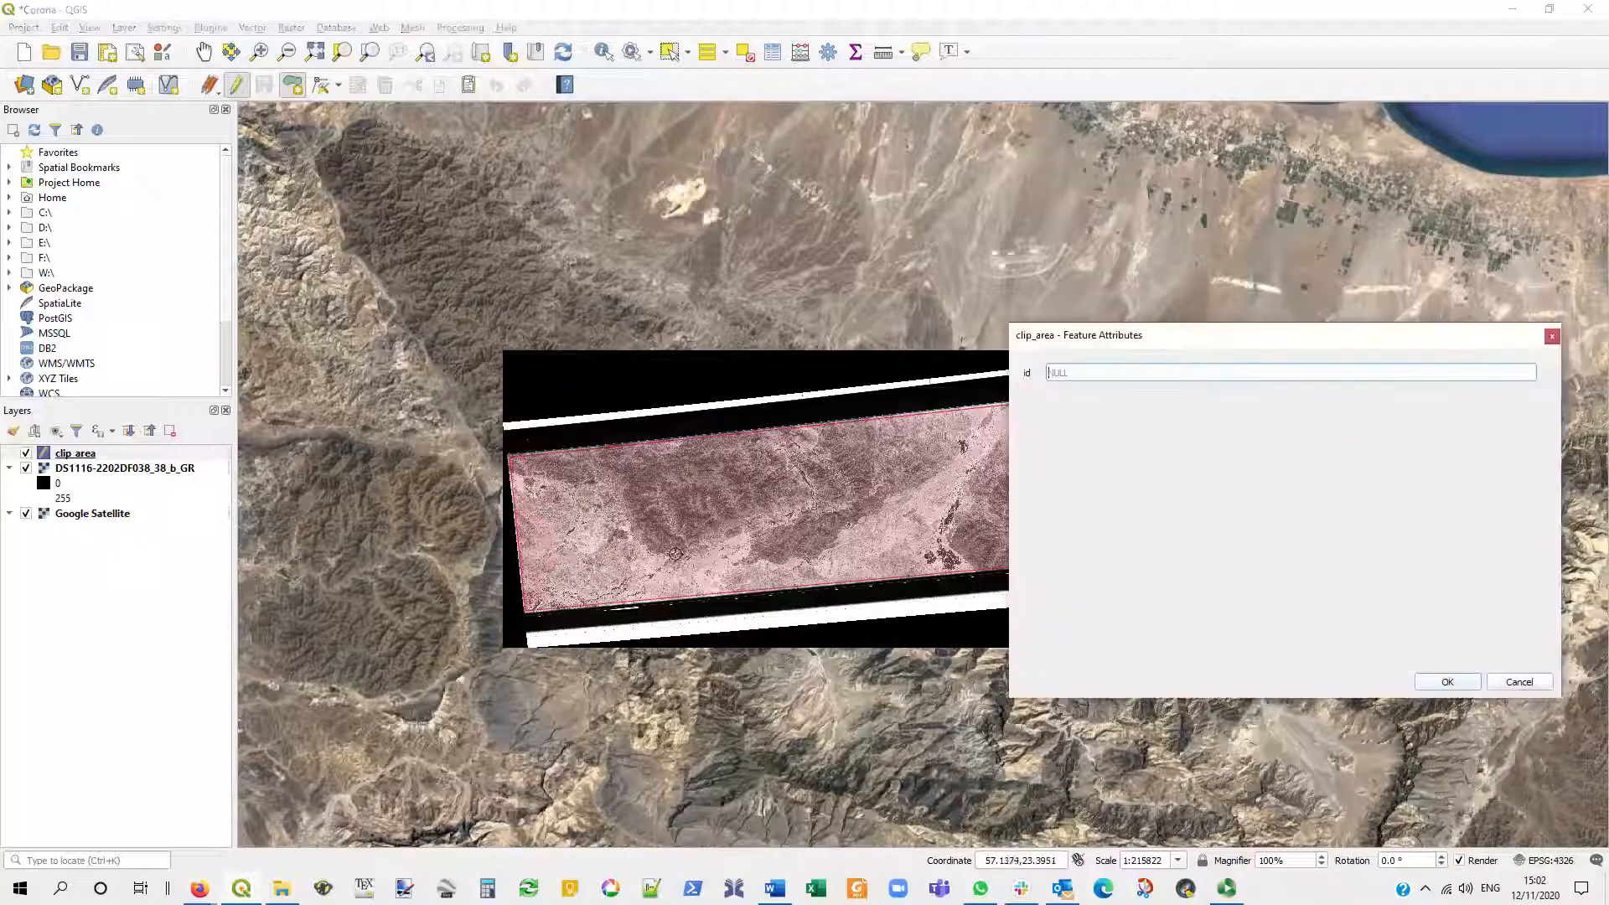
left_click(1446, 685)
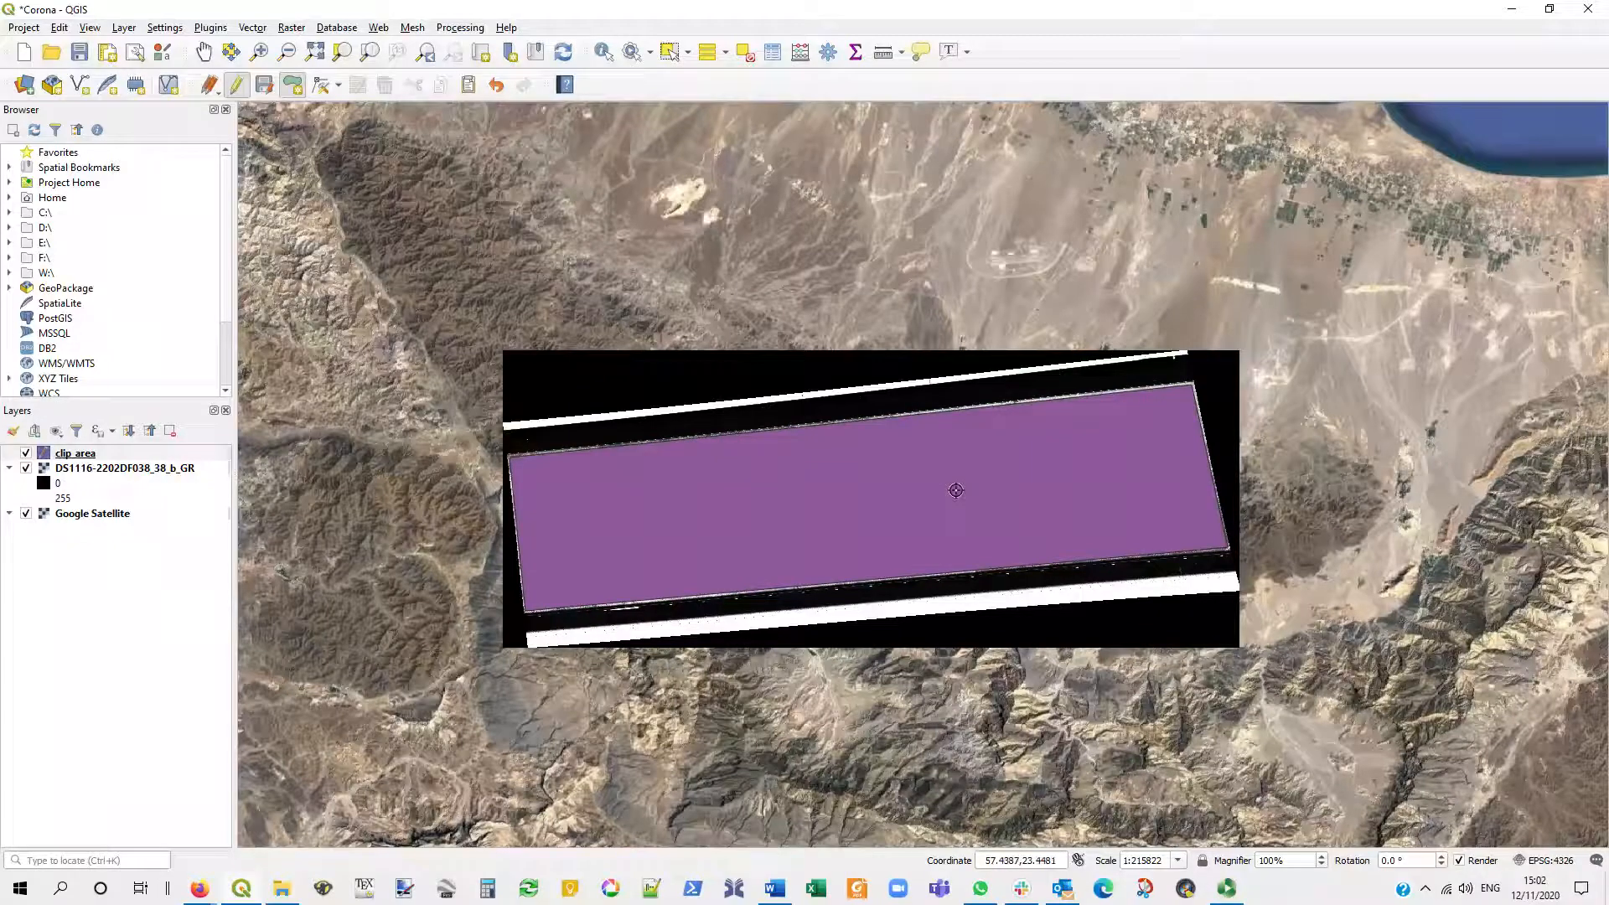
- Adjust the northern edge of the clip_area polygon with the Vertex Tool, moving it outward and then slightly back inward
left_click(322, 83)
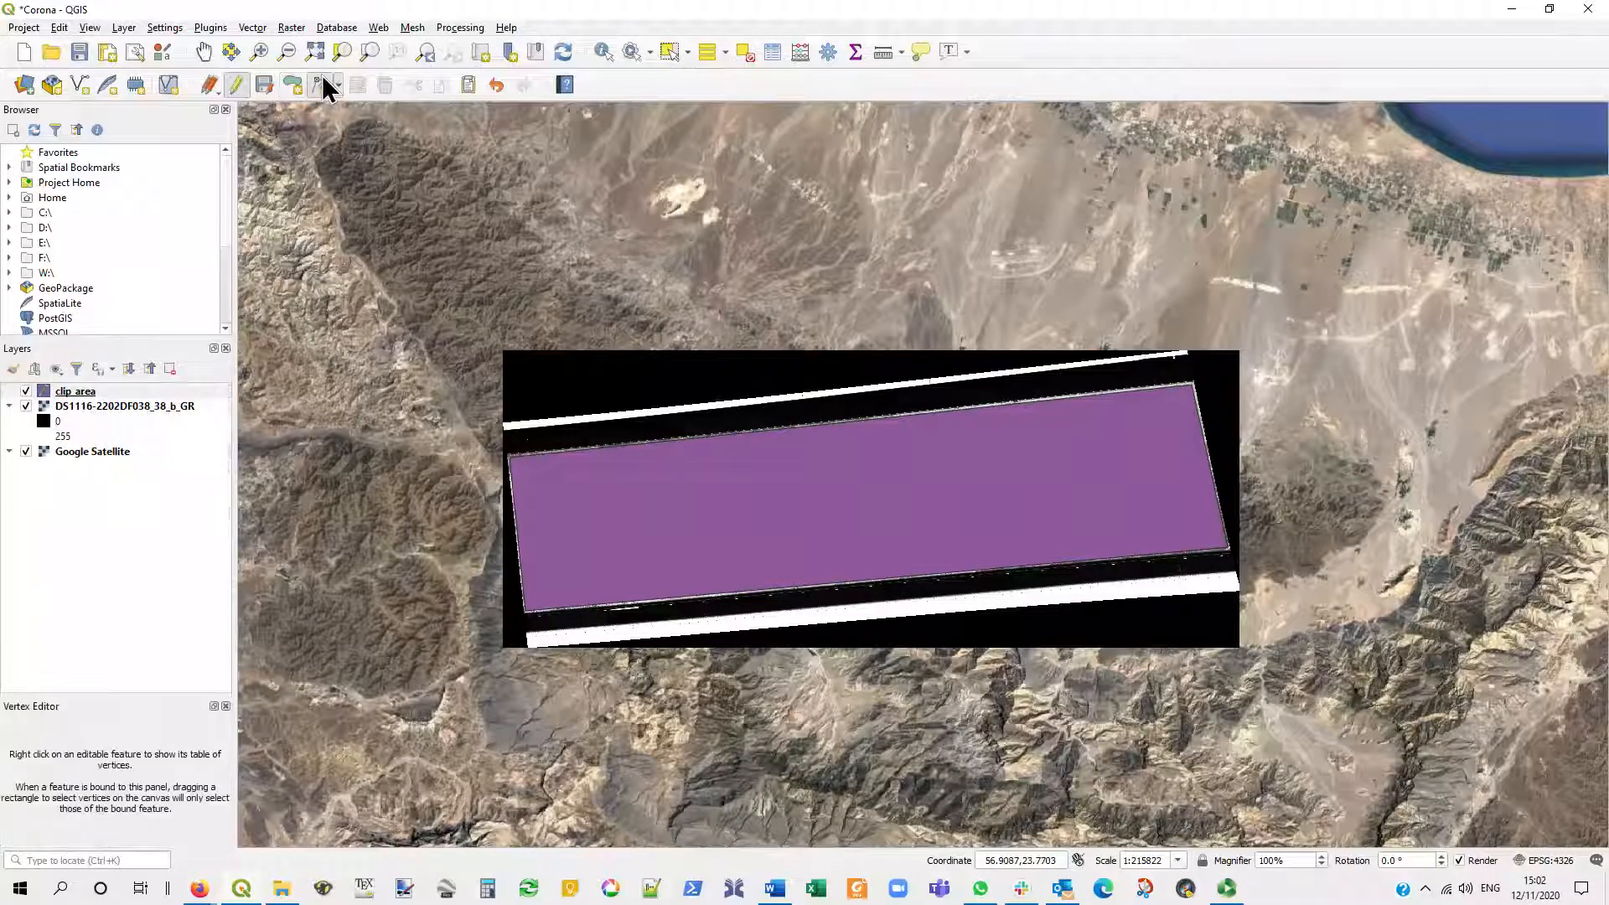
scroll(955, 385, "up", 3)
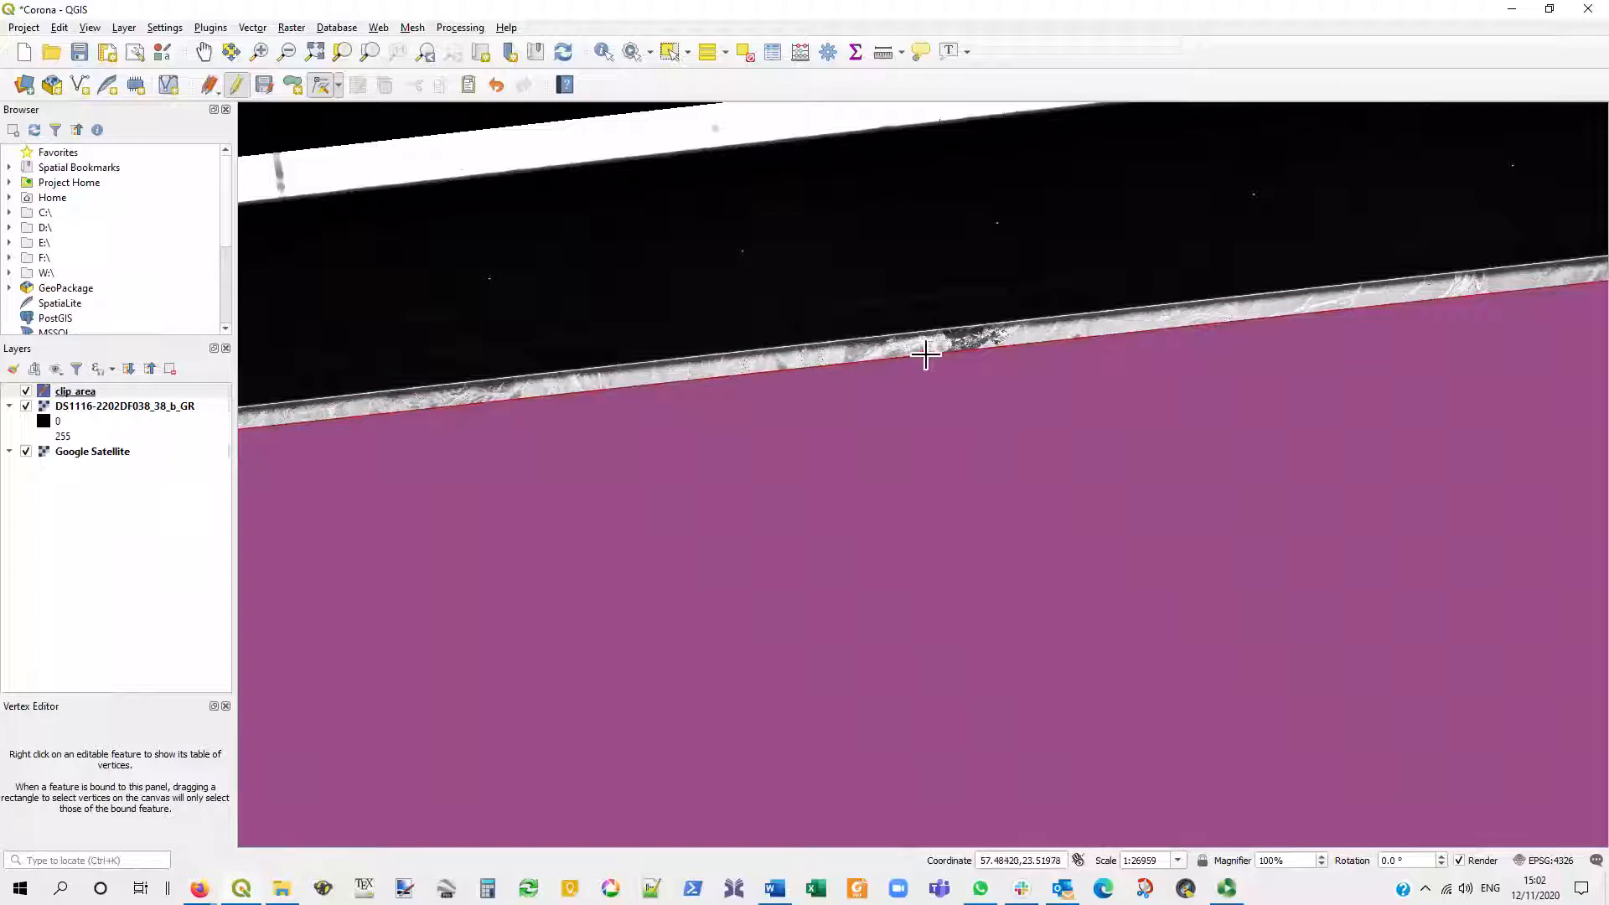
left_click(924, 358)
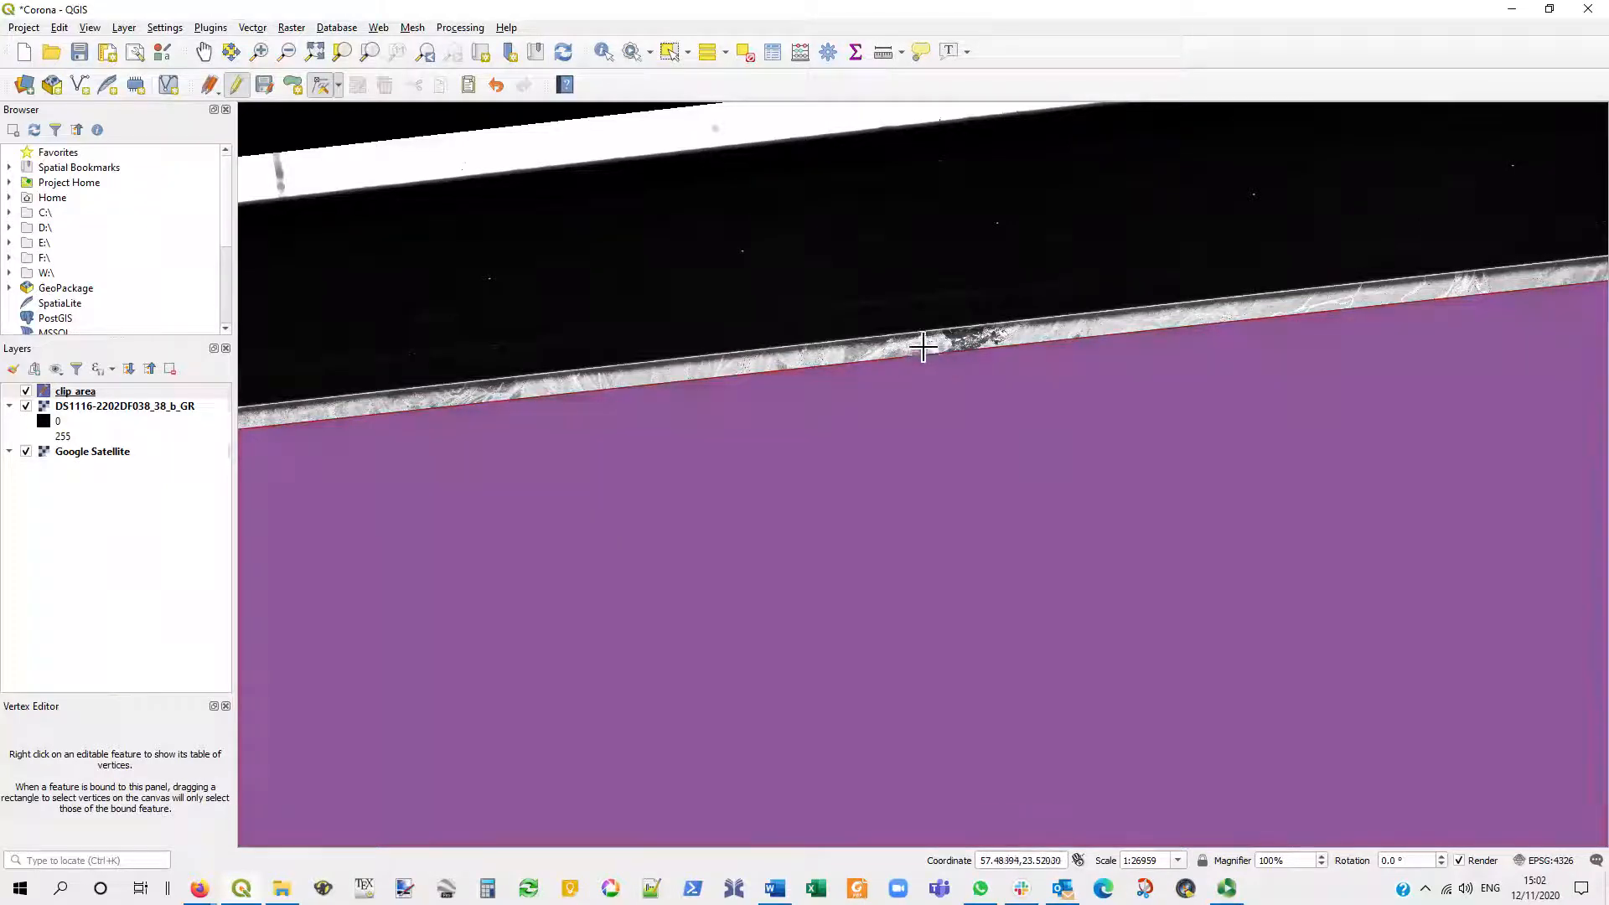
left_click(931, 344)
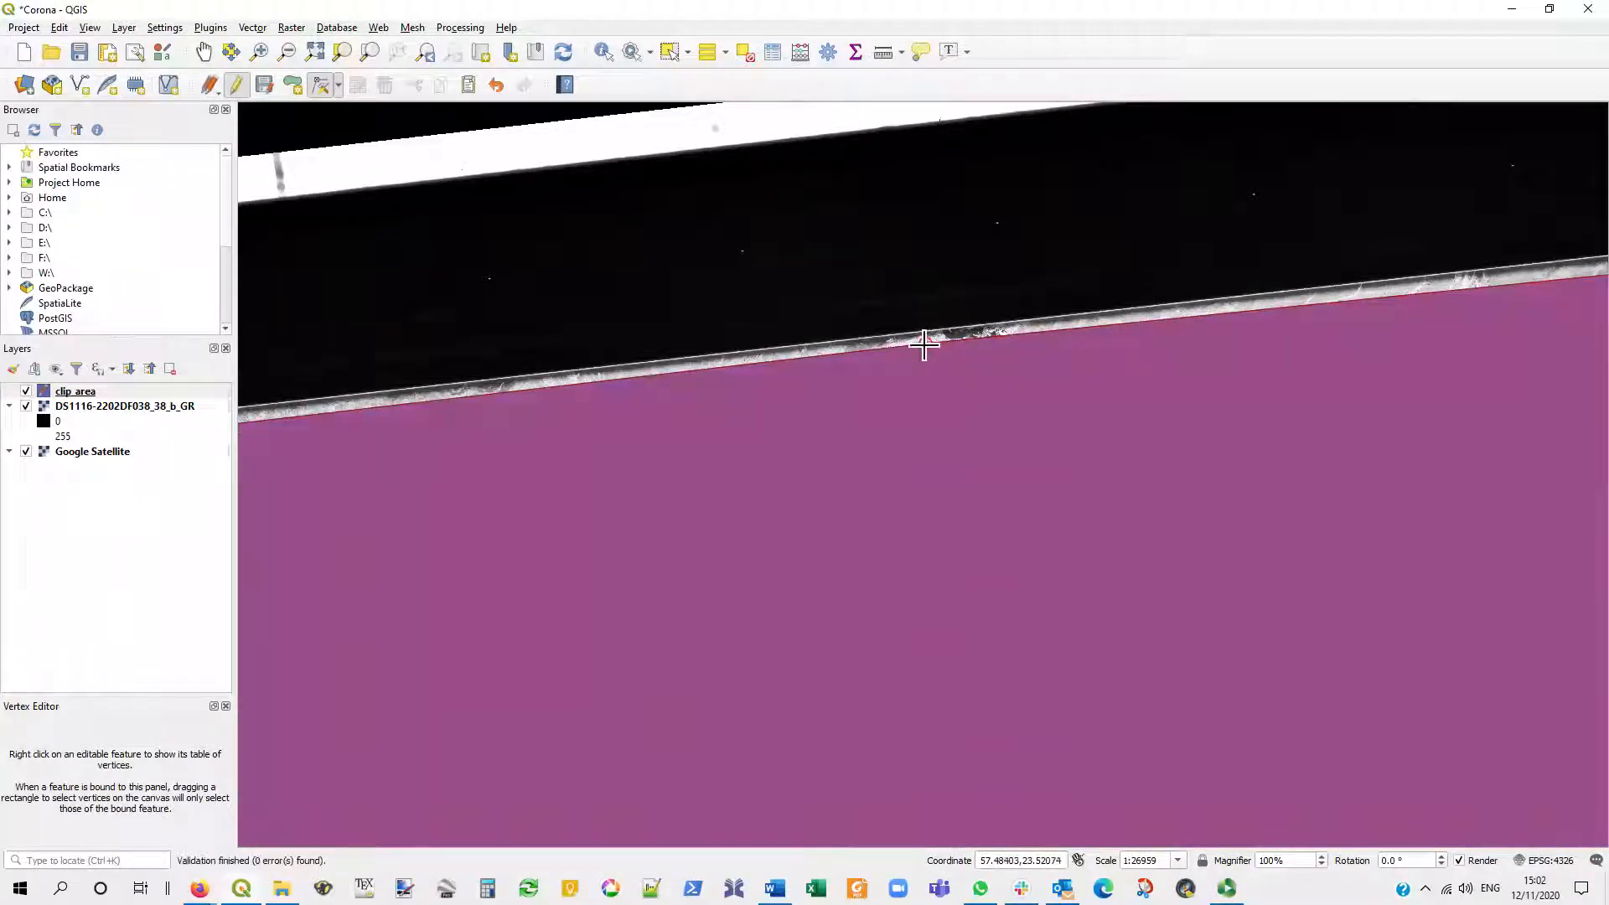
left_click(924, 346)
left_click(930, 364)
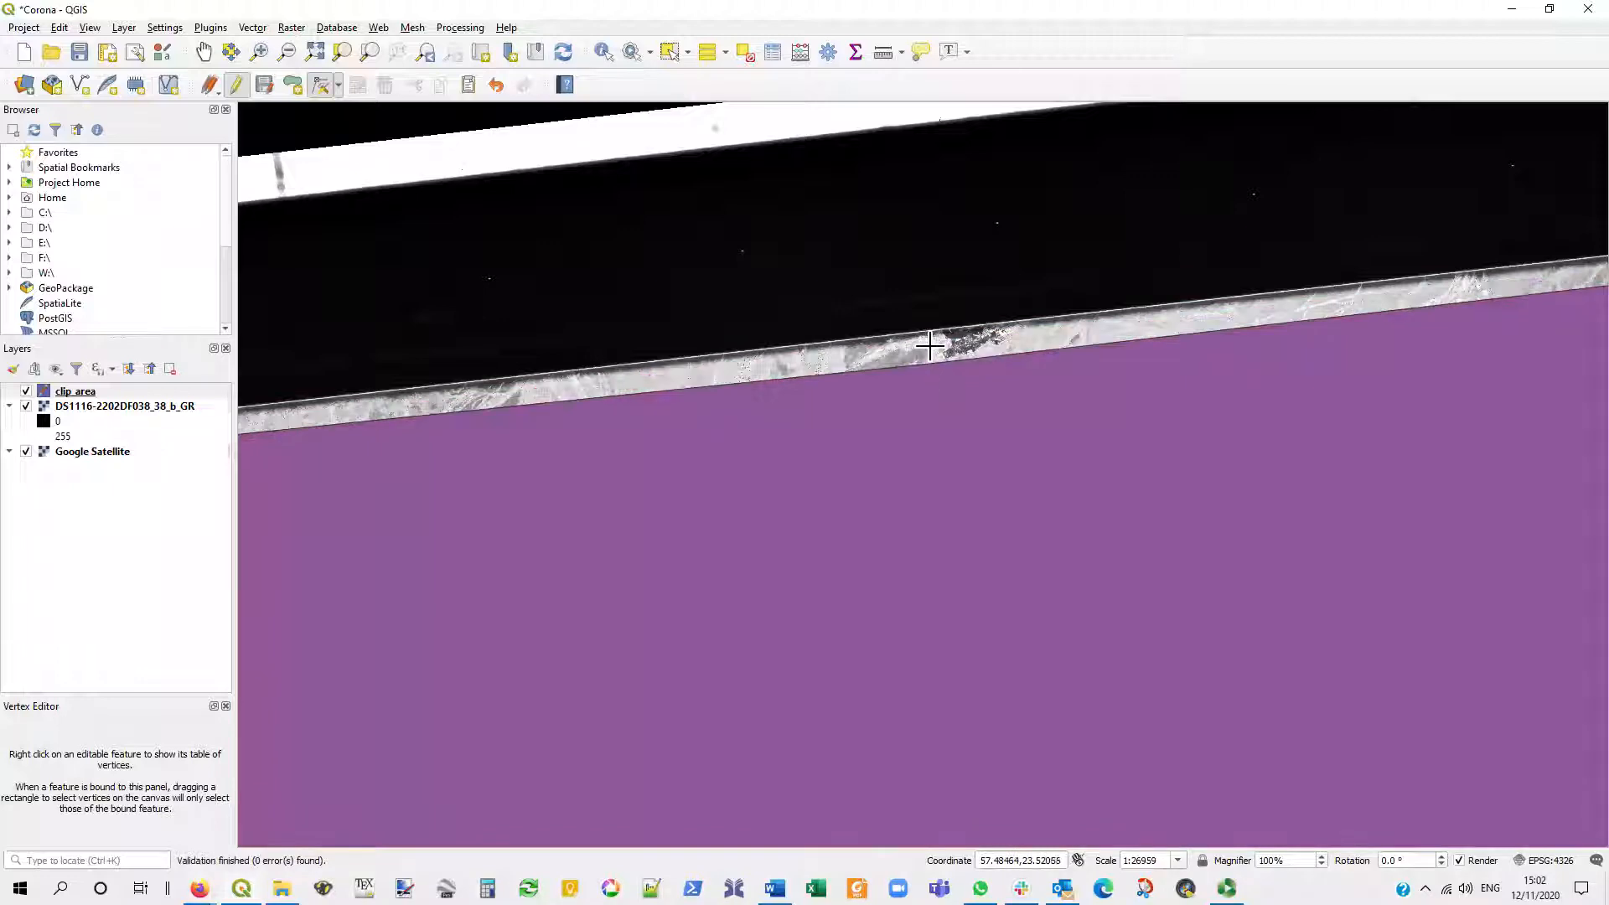
- Finish editing the clip_area layer and save its changes
scroll(930, 440, "down", 1)
scroll(937, 434, "down", 2)
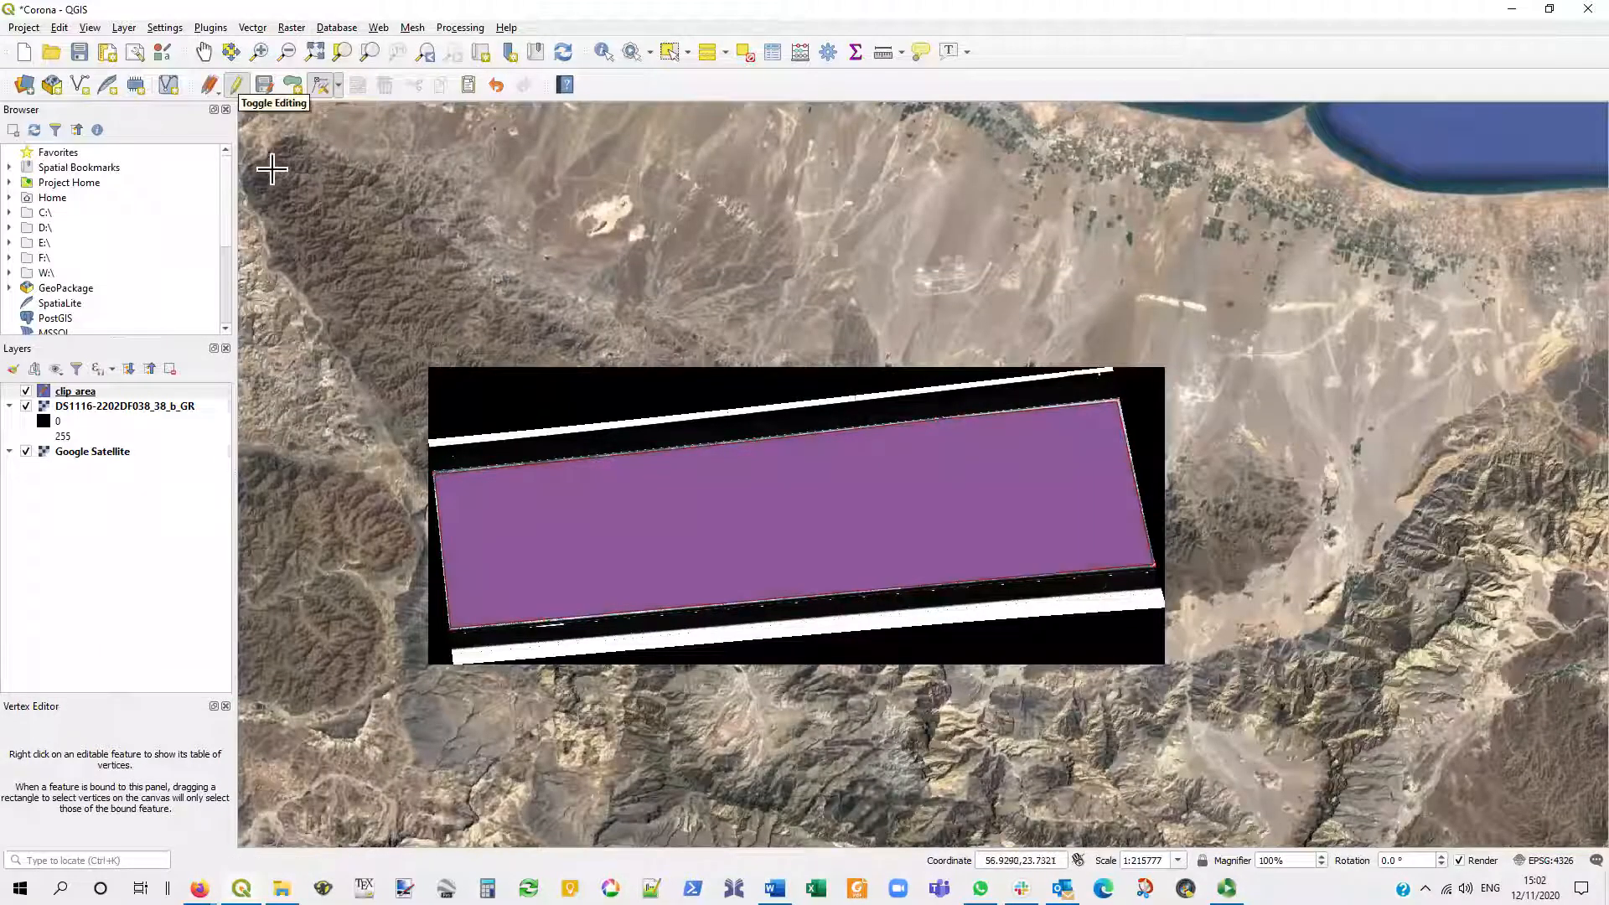
left_click(238, 84)
left_click(762, 453)
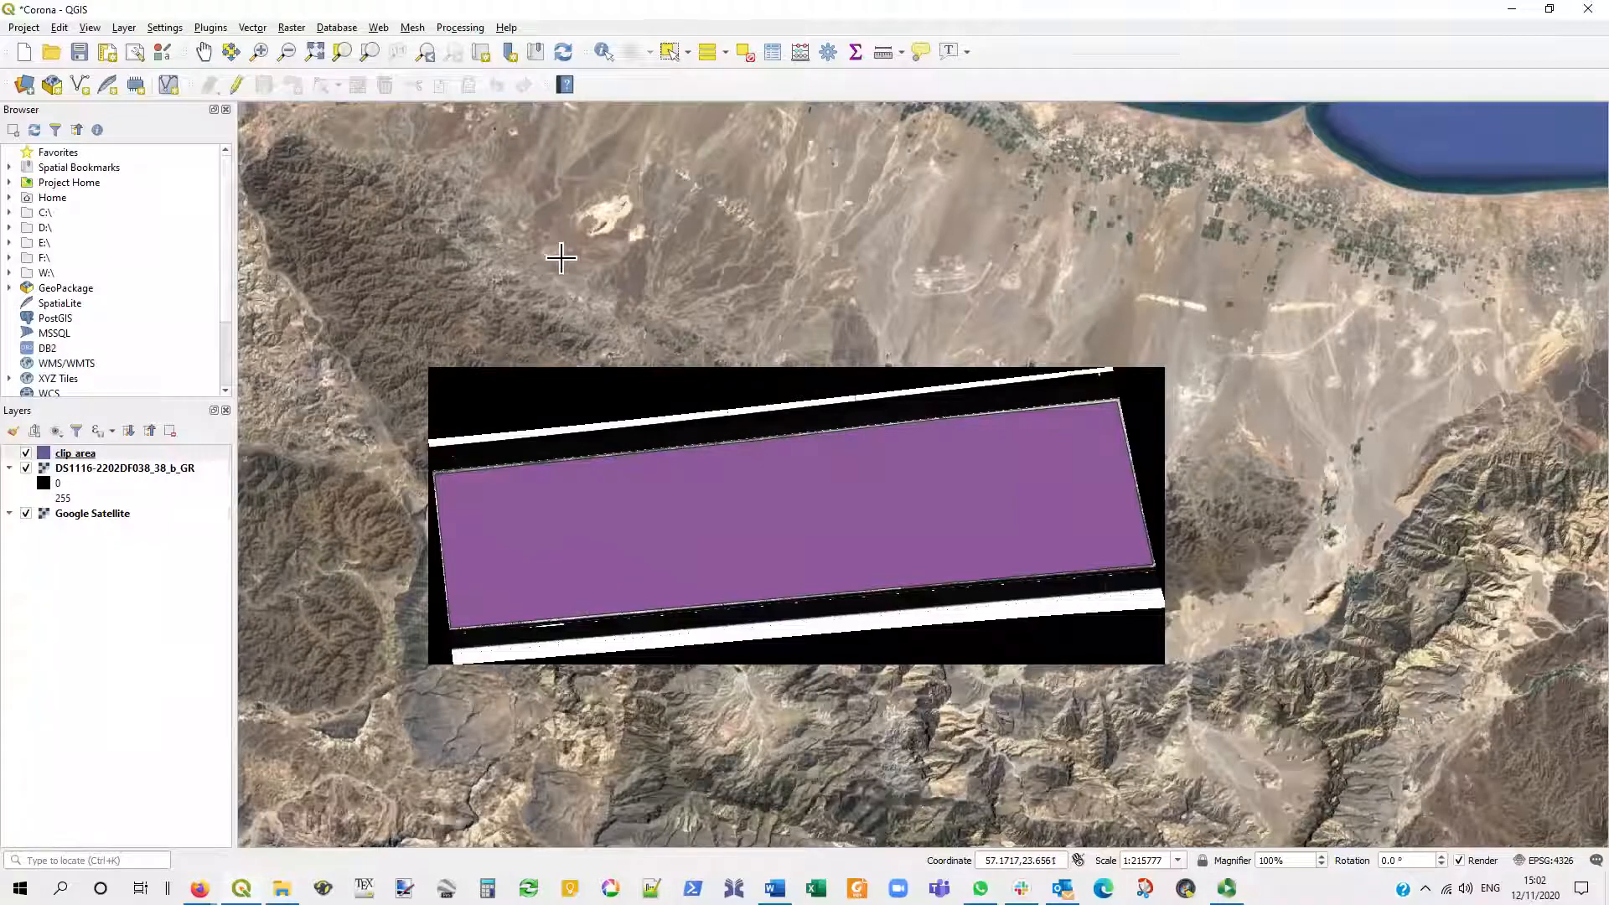
- Start Clip Raster by Mask Layer with DS1116-2202DF038_38_b_GR as the input layer and clip_area as the mask layer
left_click(292, 28)
mouse_move(387, 166)
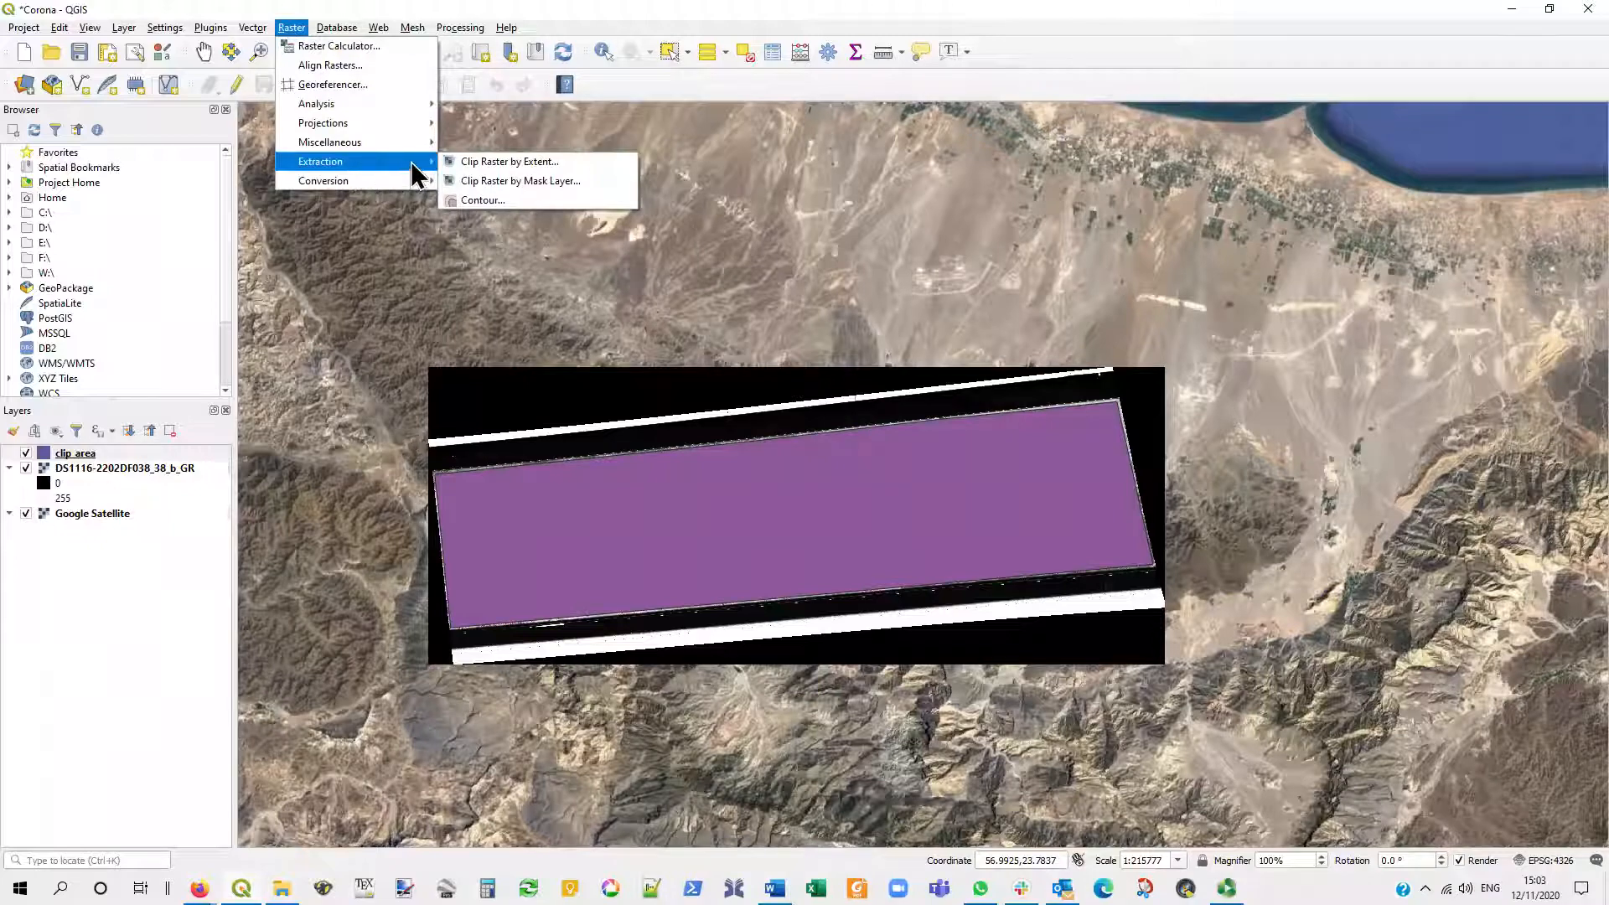
left_click(612, 179)
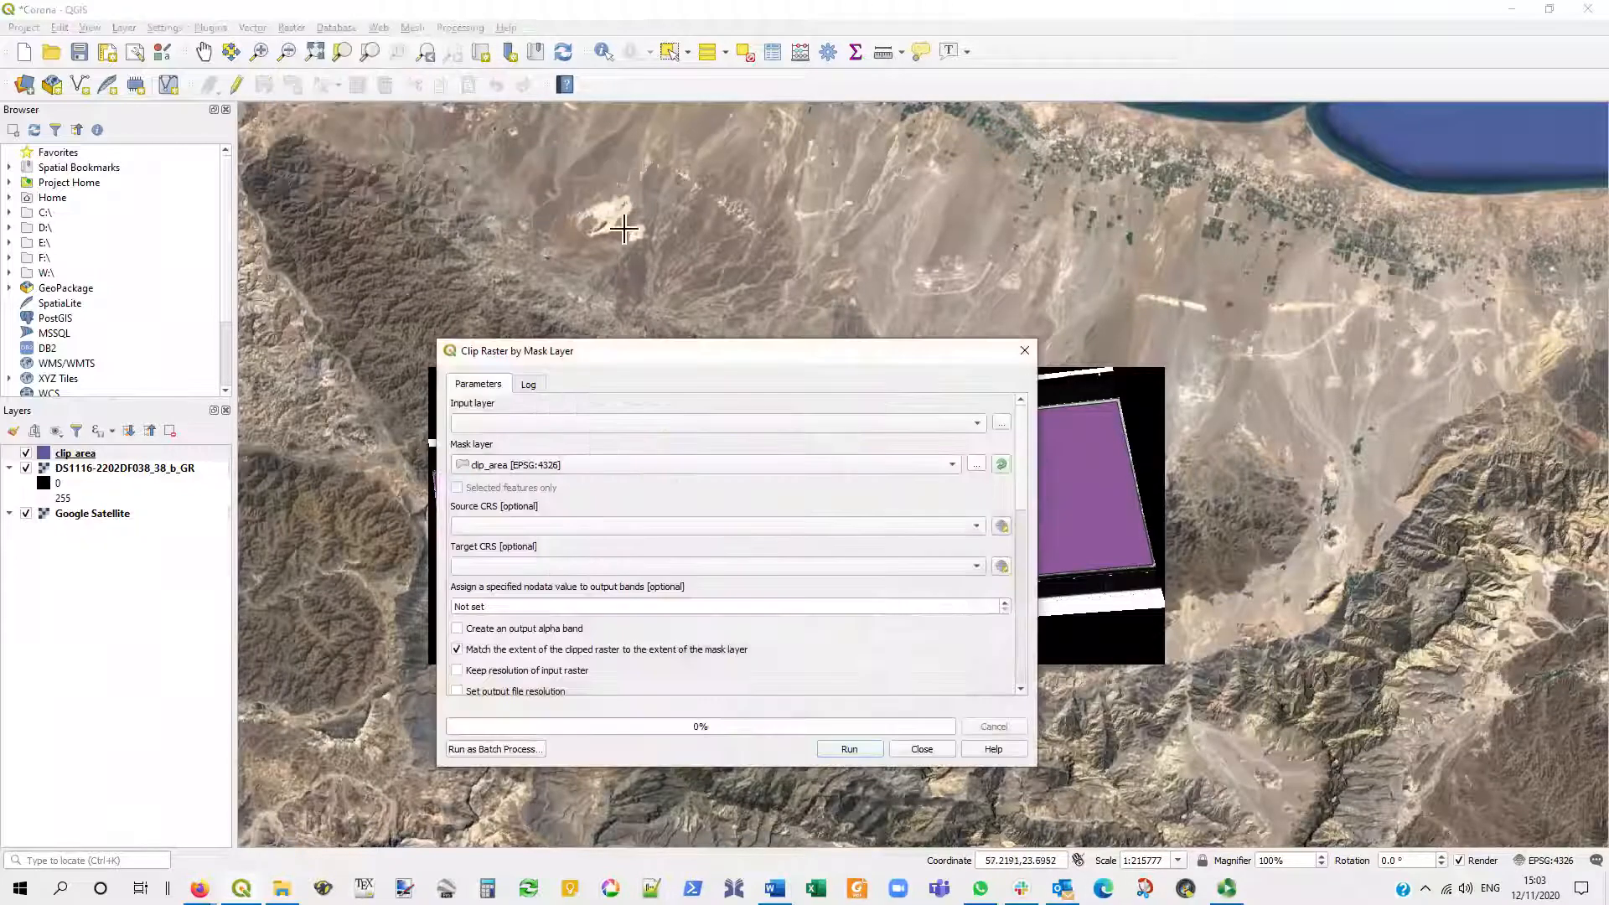
left_click(587, 423)
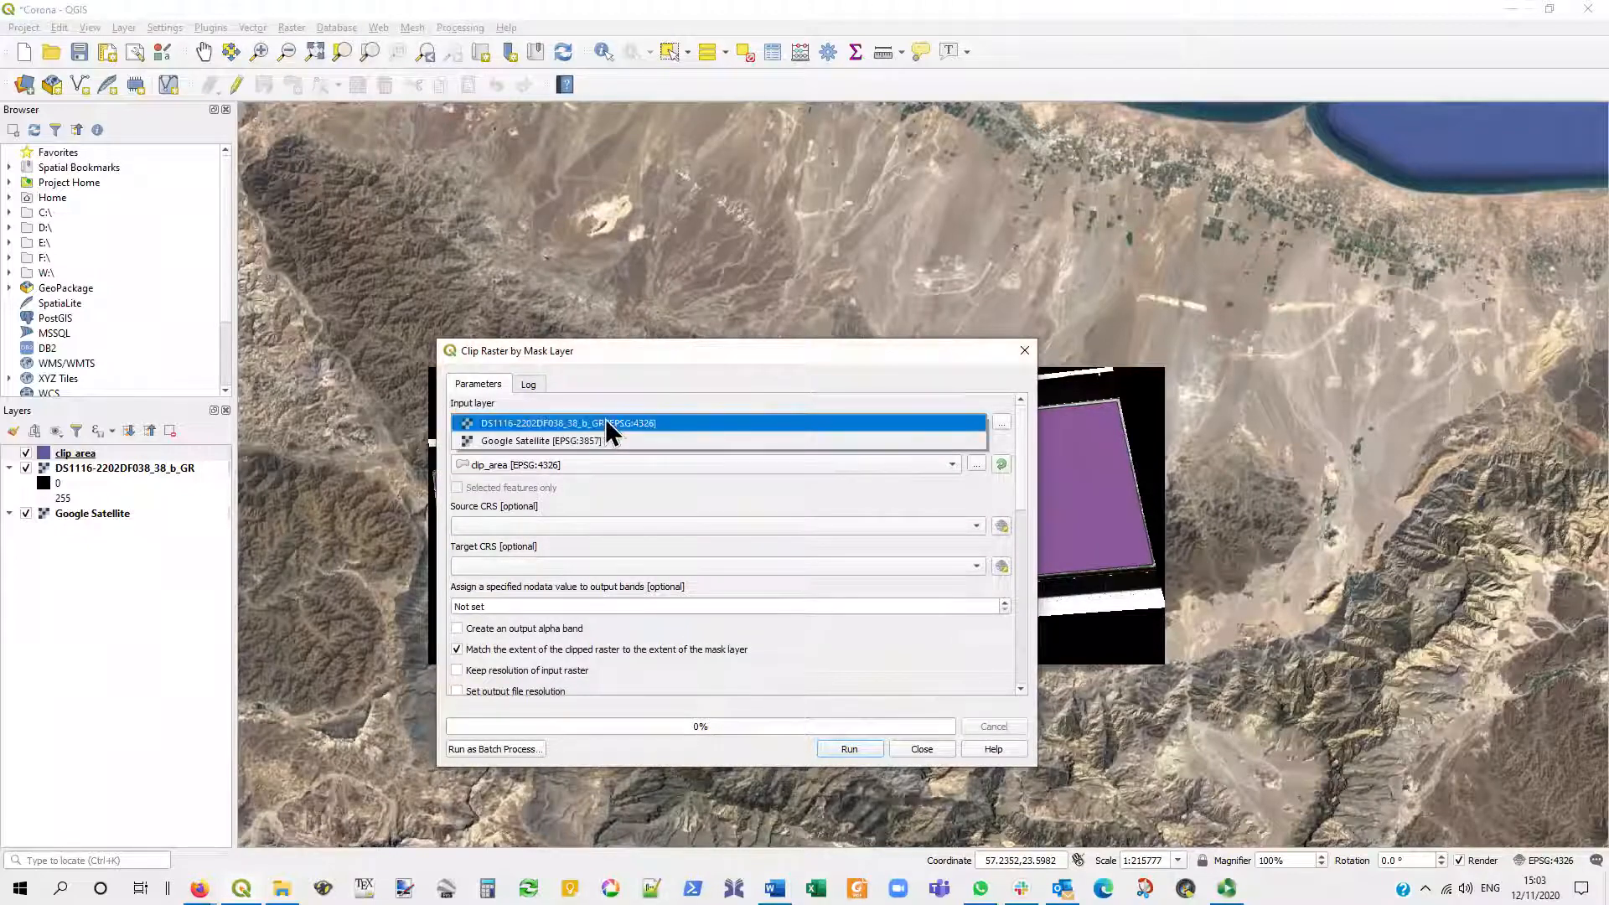
left_click(620, 422)
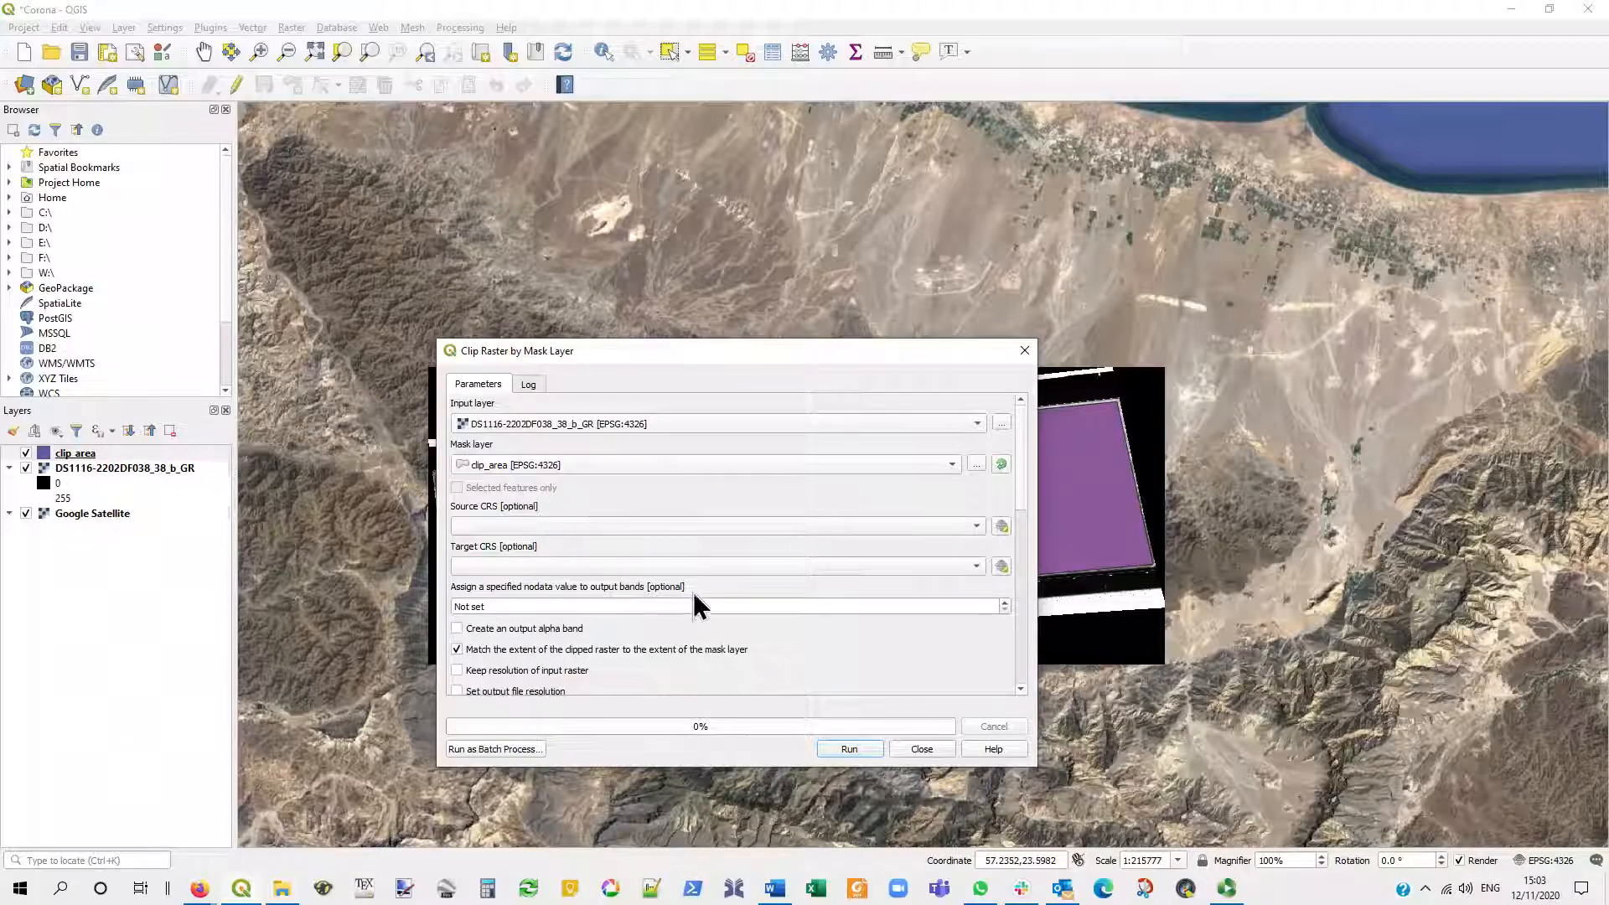
- Enable creating an output alpha band and keeping the resolution of the input raster for the clip
scroll(693, 611, "down", 3)
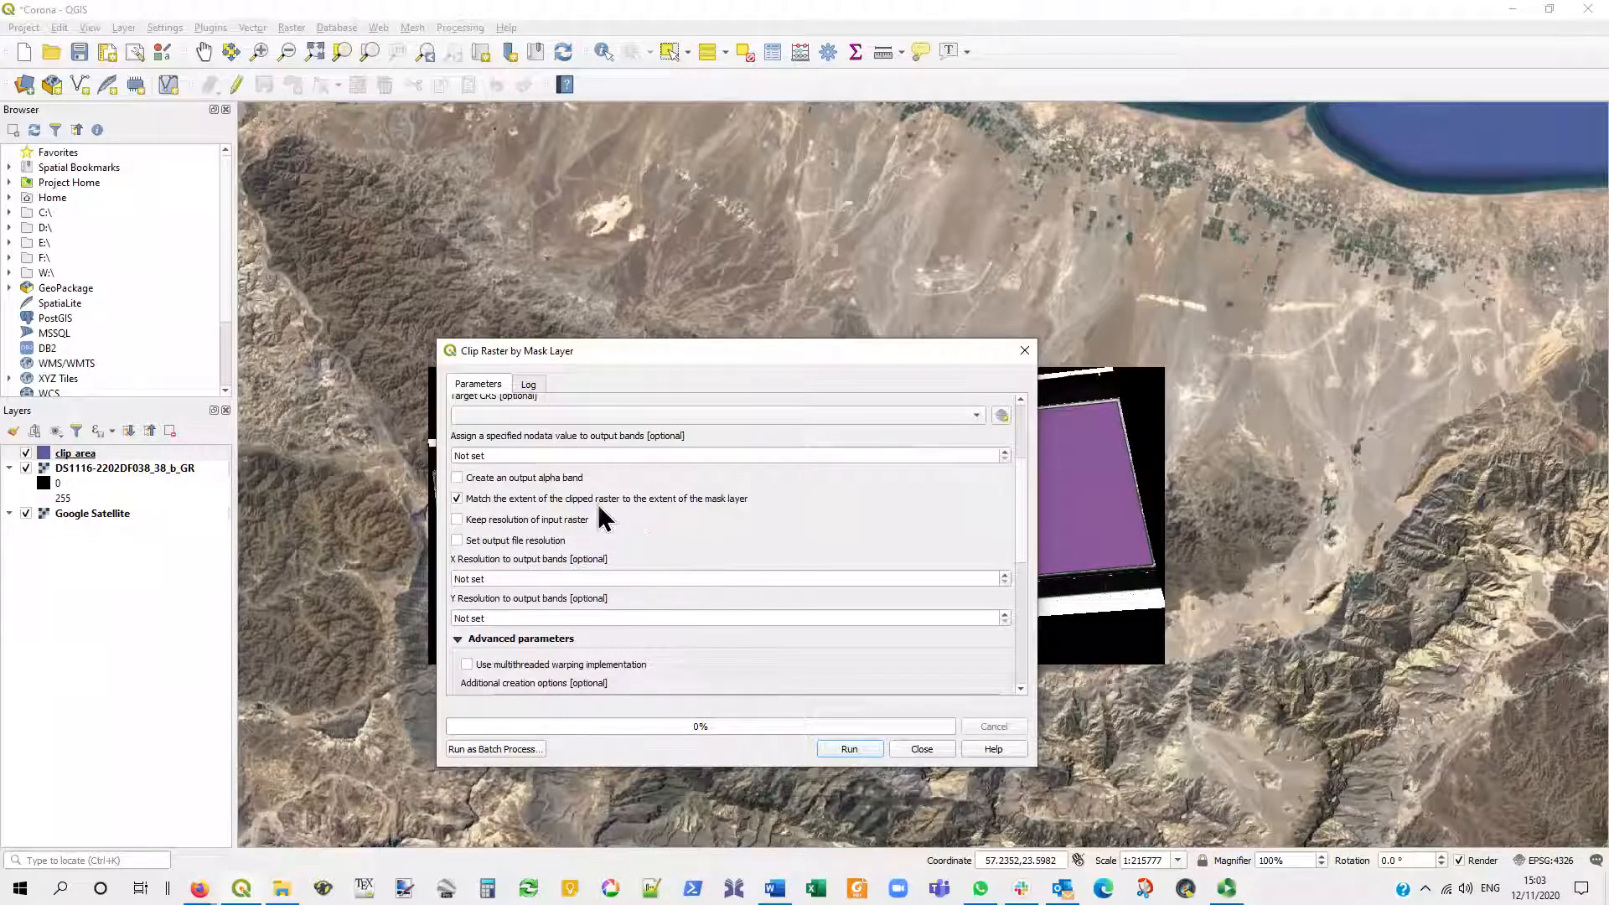
left_click(458, 478)
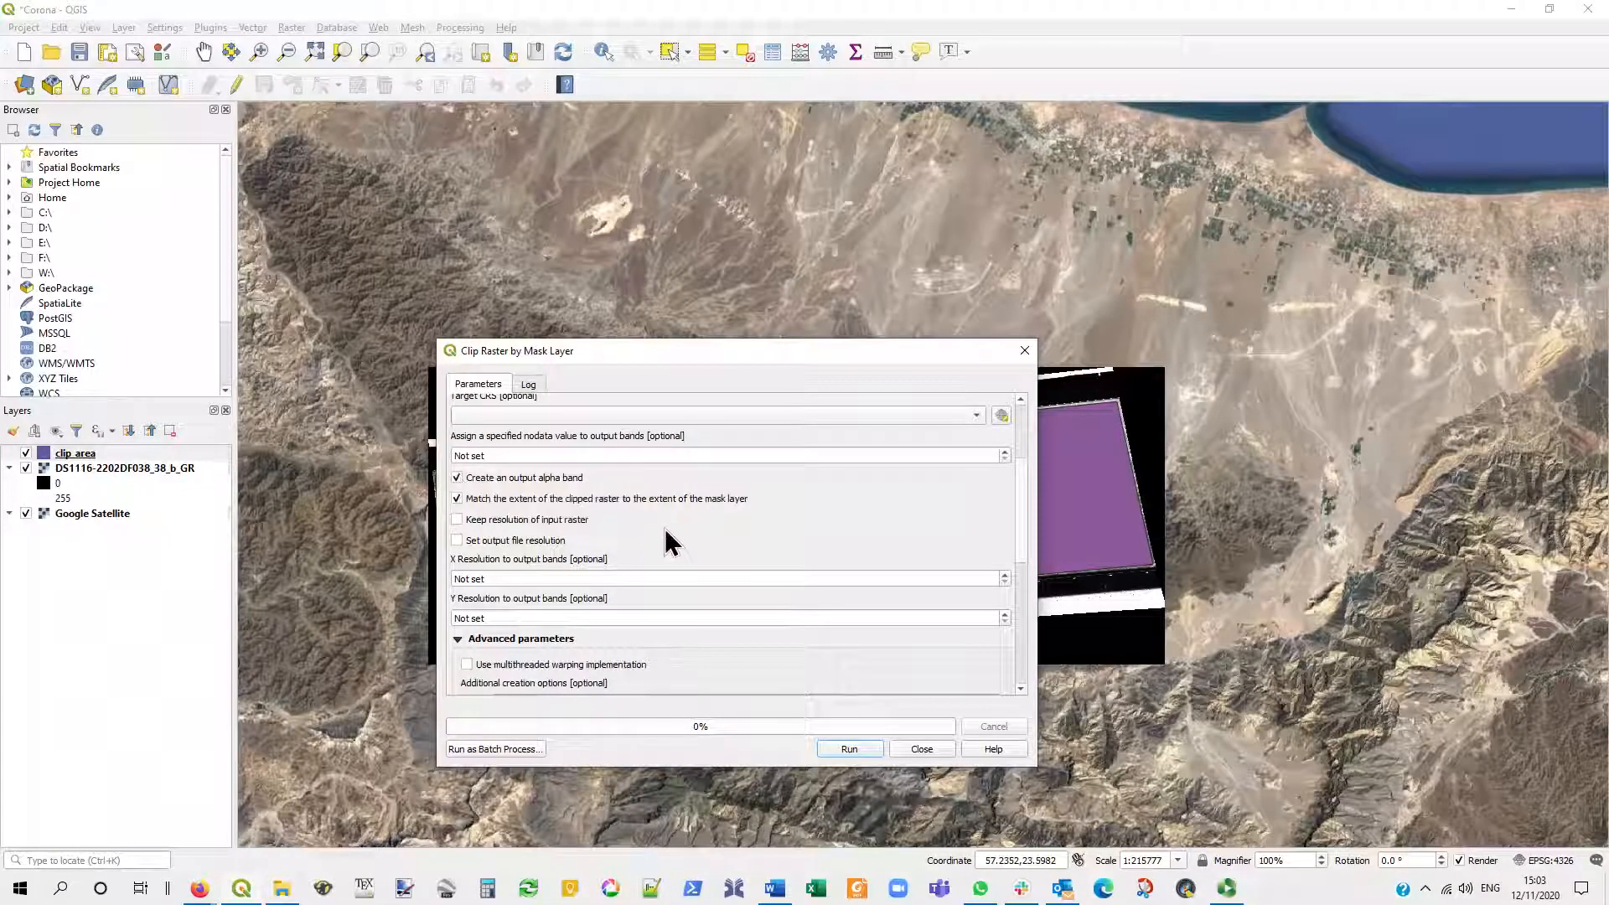
left_click(456, 519)
- Set the clipped output to be saved in the Corona folder as DS1116-2202DF038_38_b_GR_clip.tif
scroll(786, 528, "down", 4)
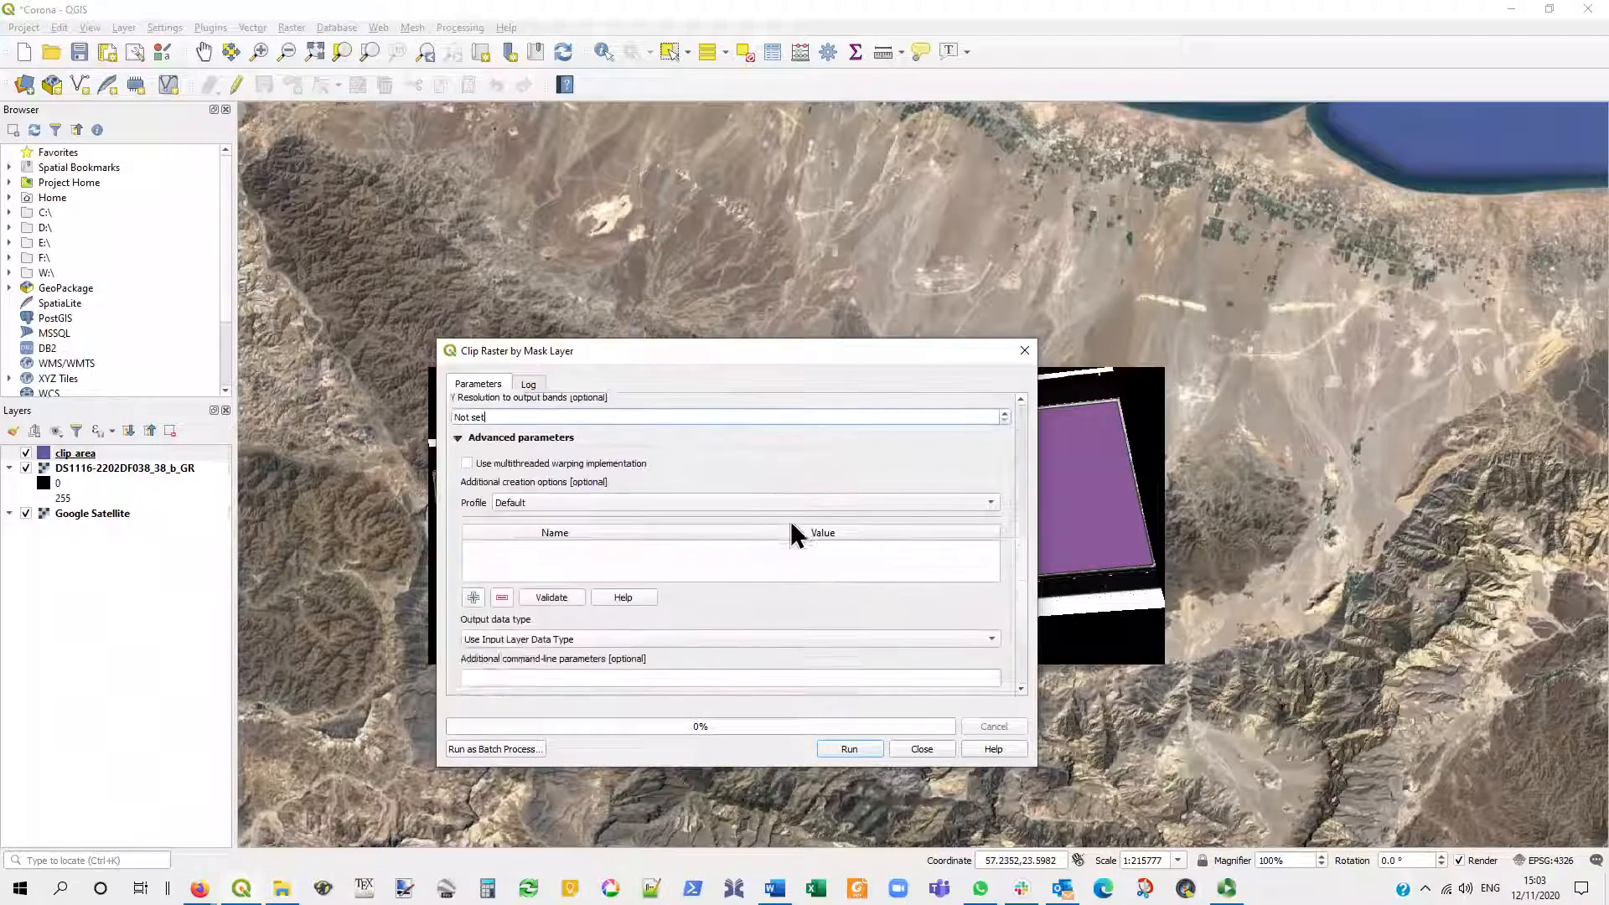
scroll(791, 521, "down", 3)
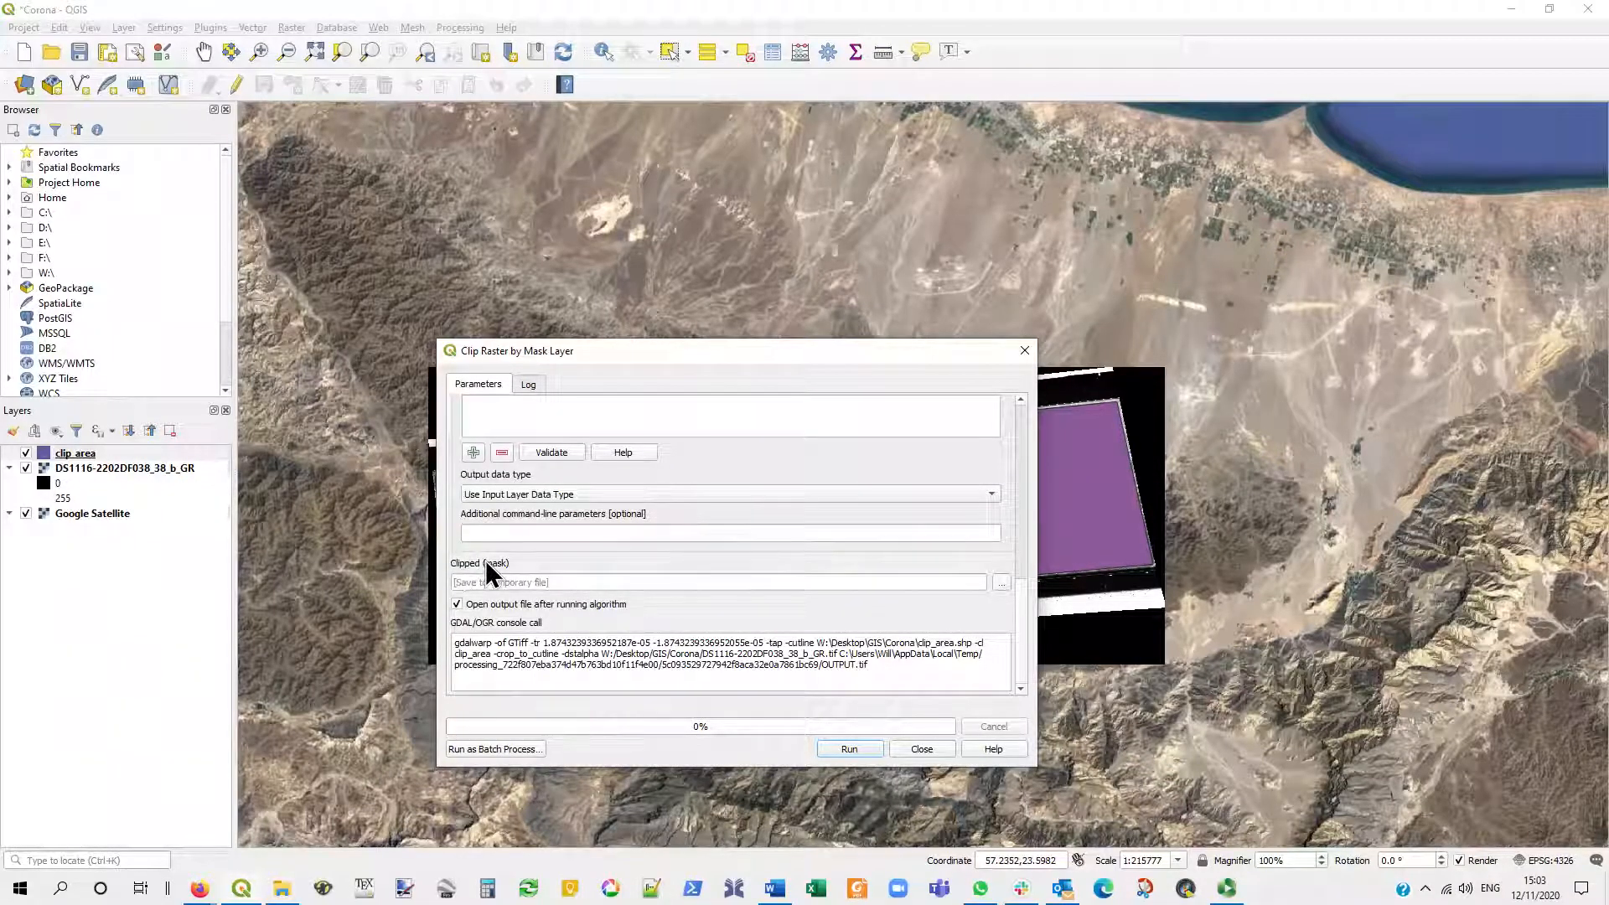
left_click(1003, 584)
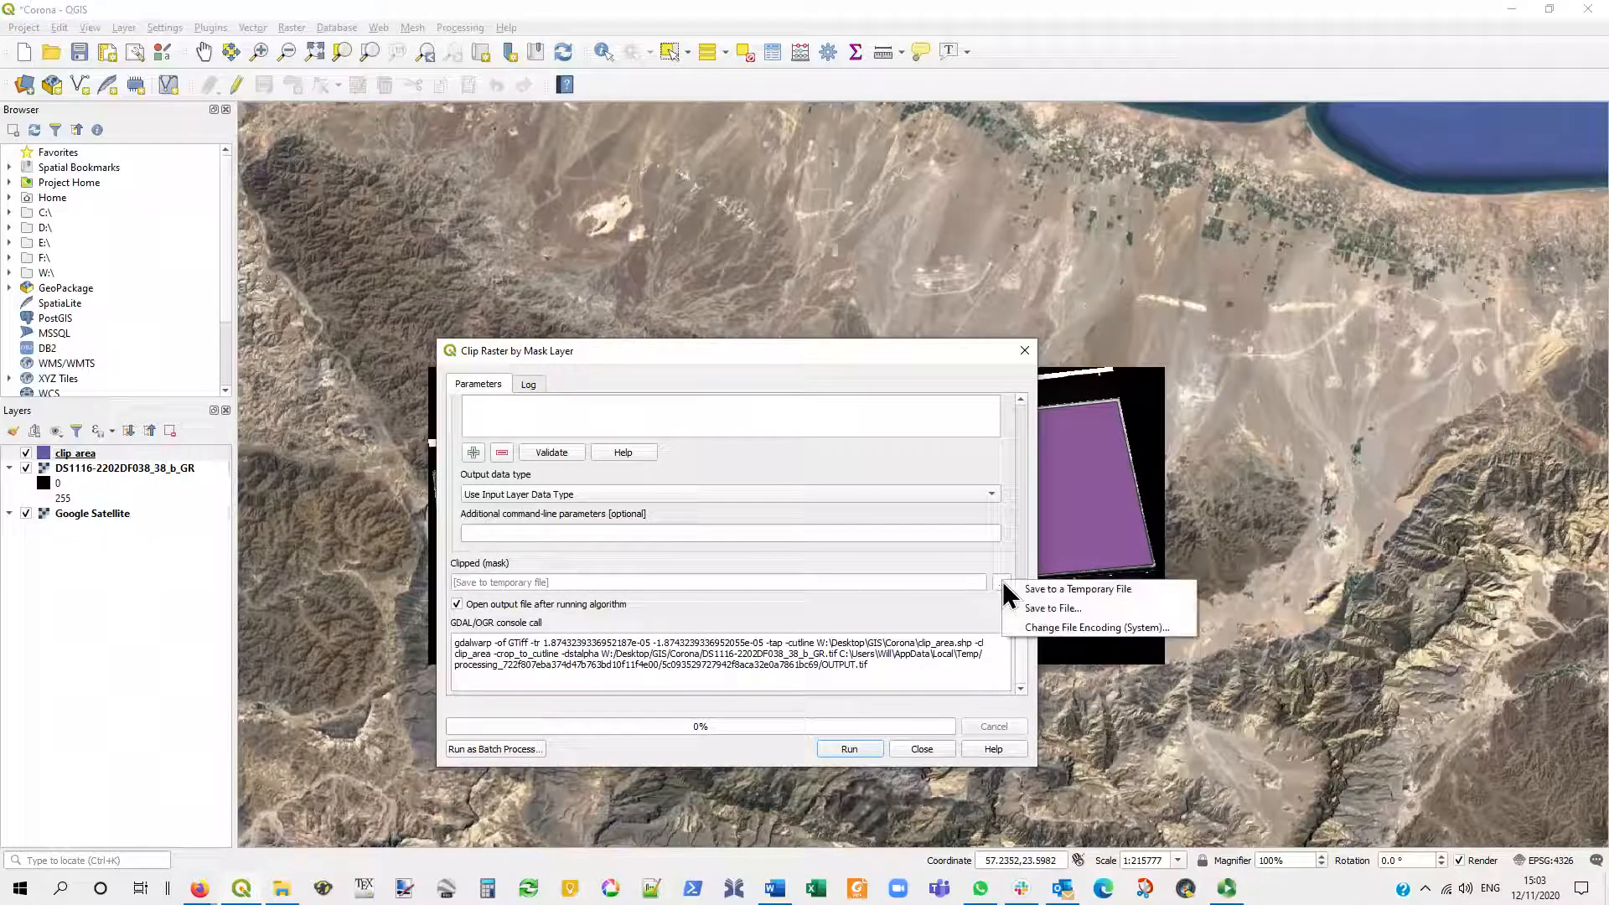
left_click(1107, 611)
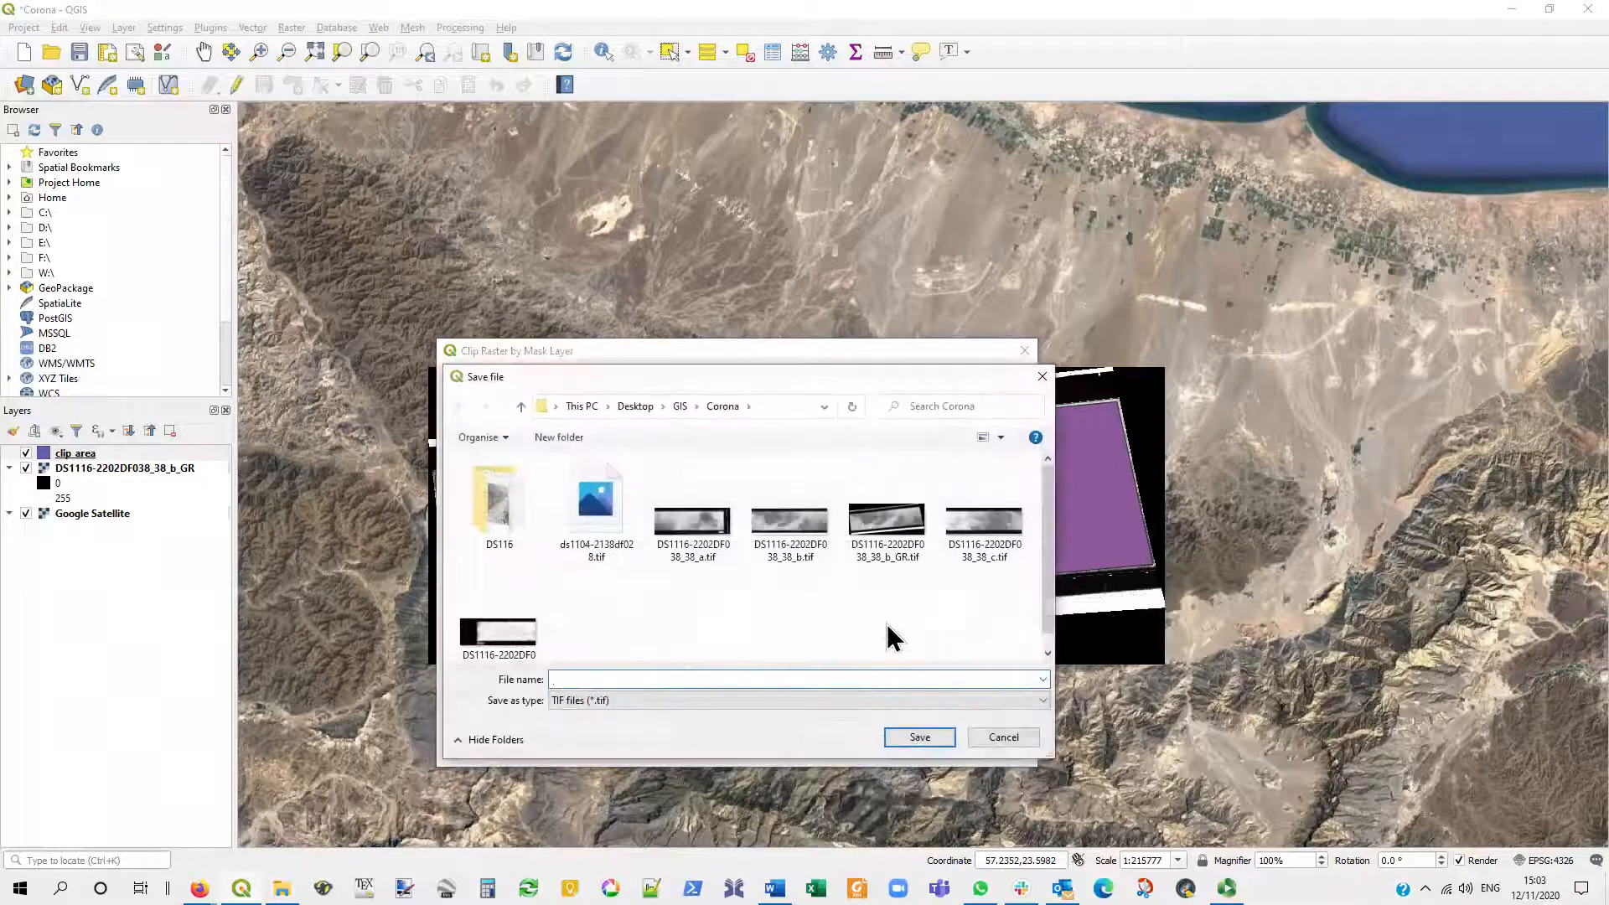
scroll(693, 603, "down", 1)
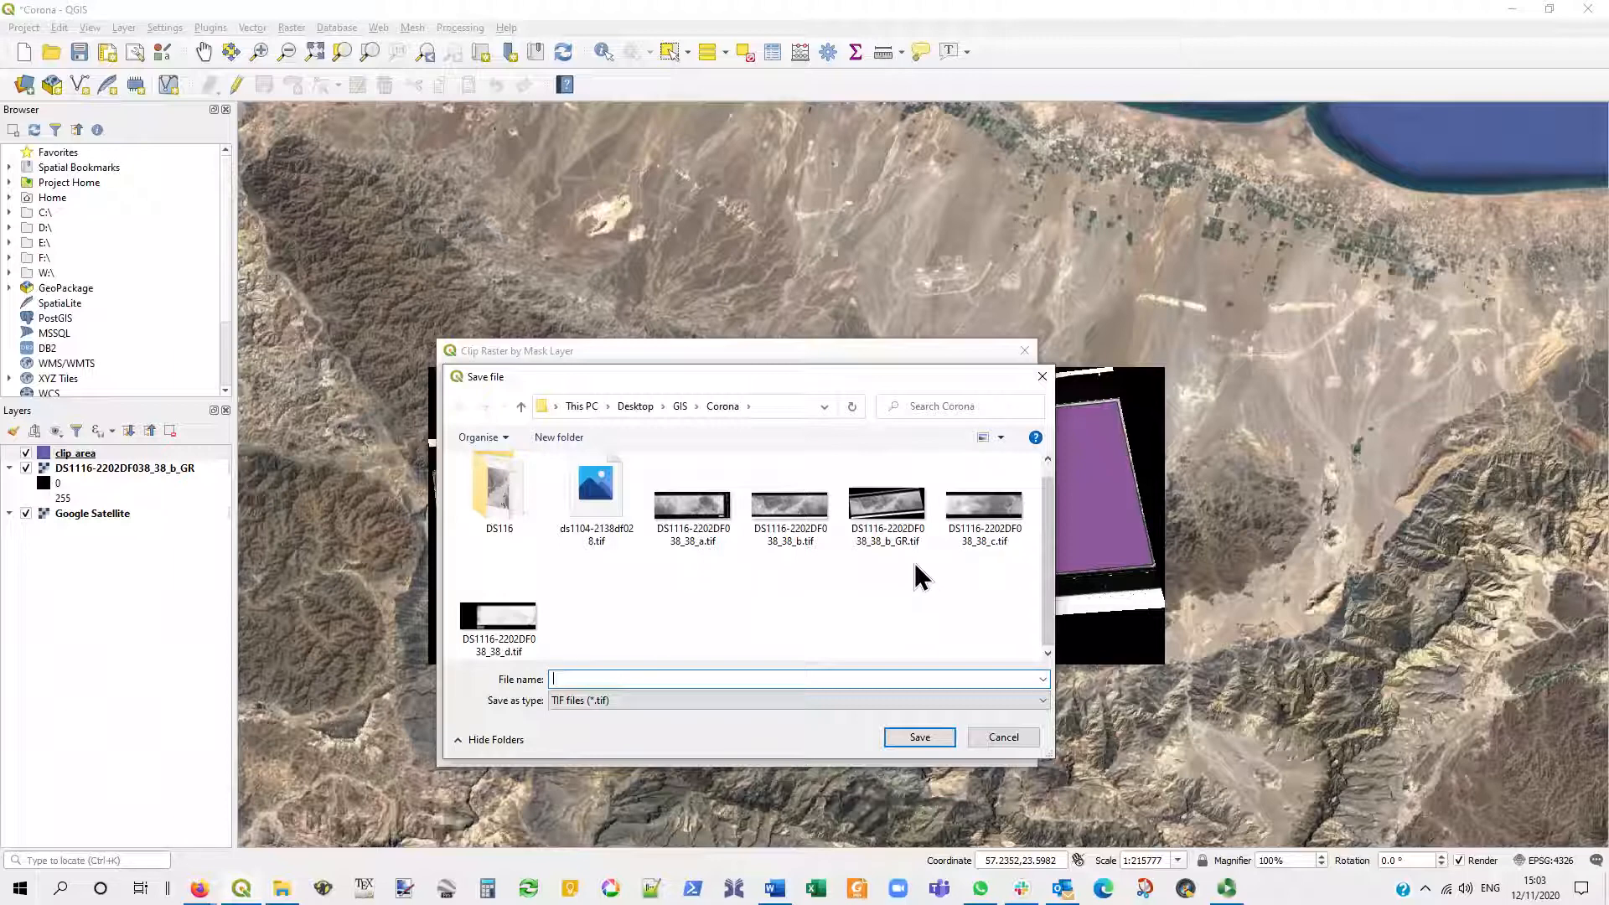
left_click(893, 506)
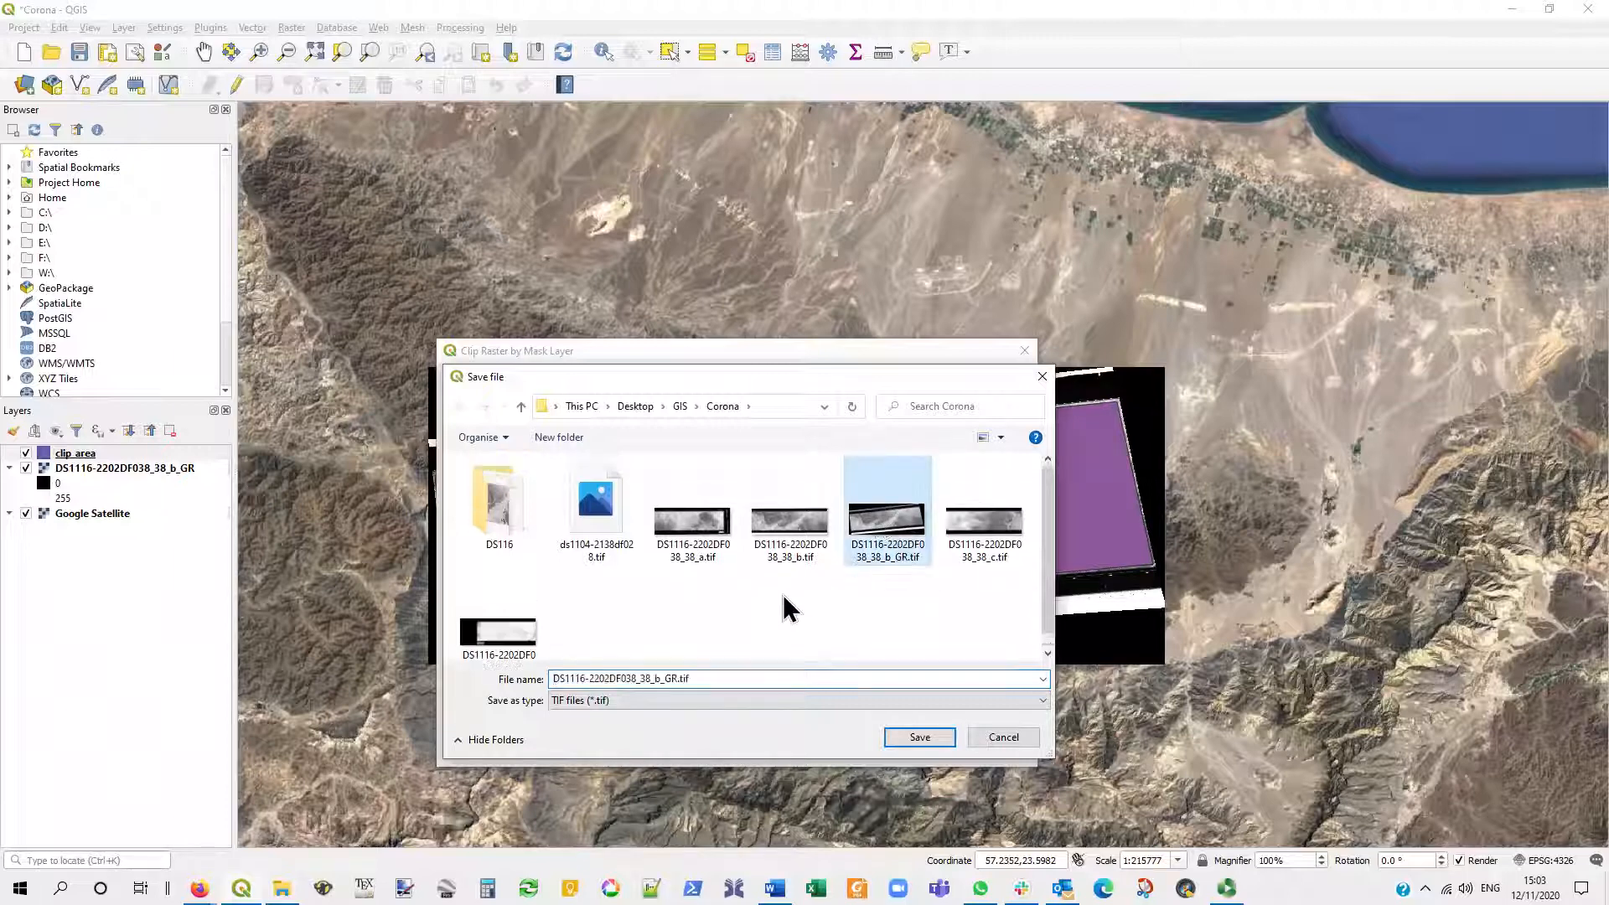
left_click(675, 677)
left_click(679, 678)
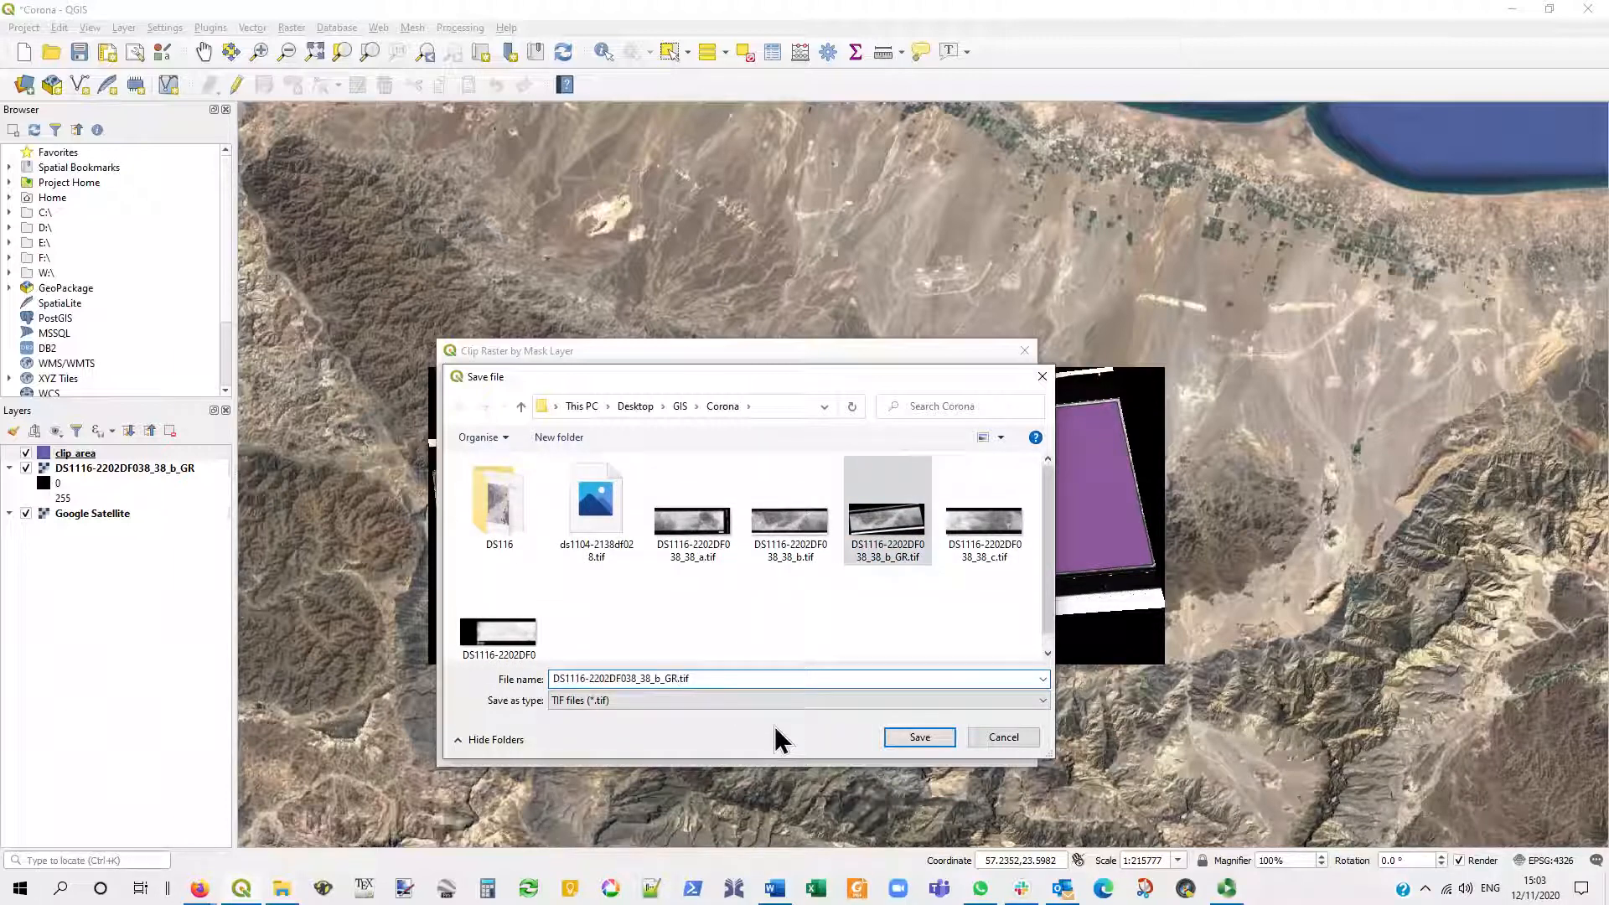
type("_clip")
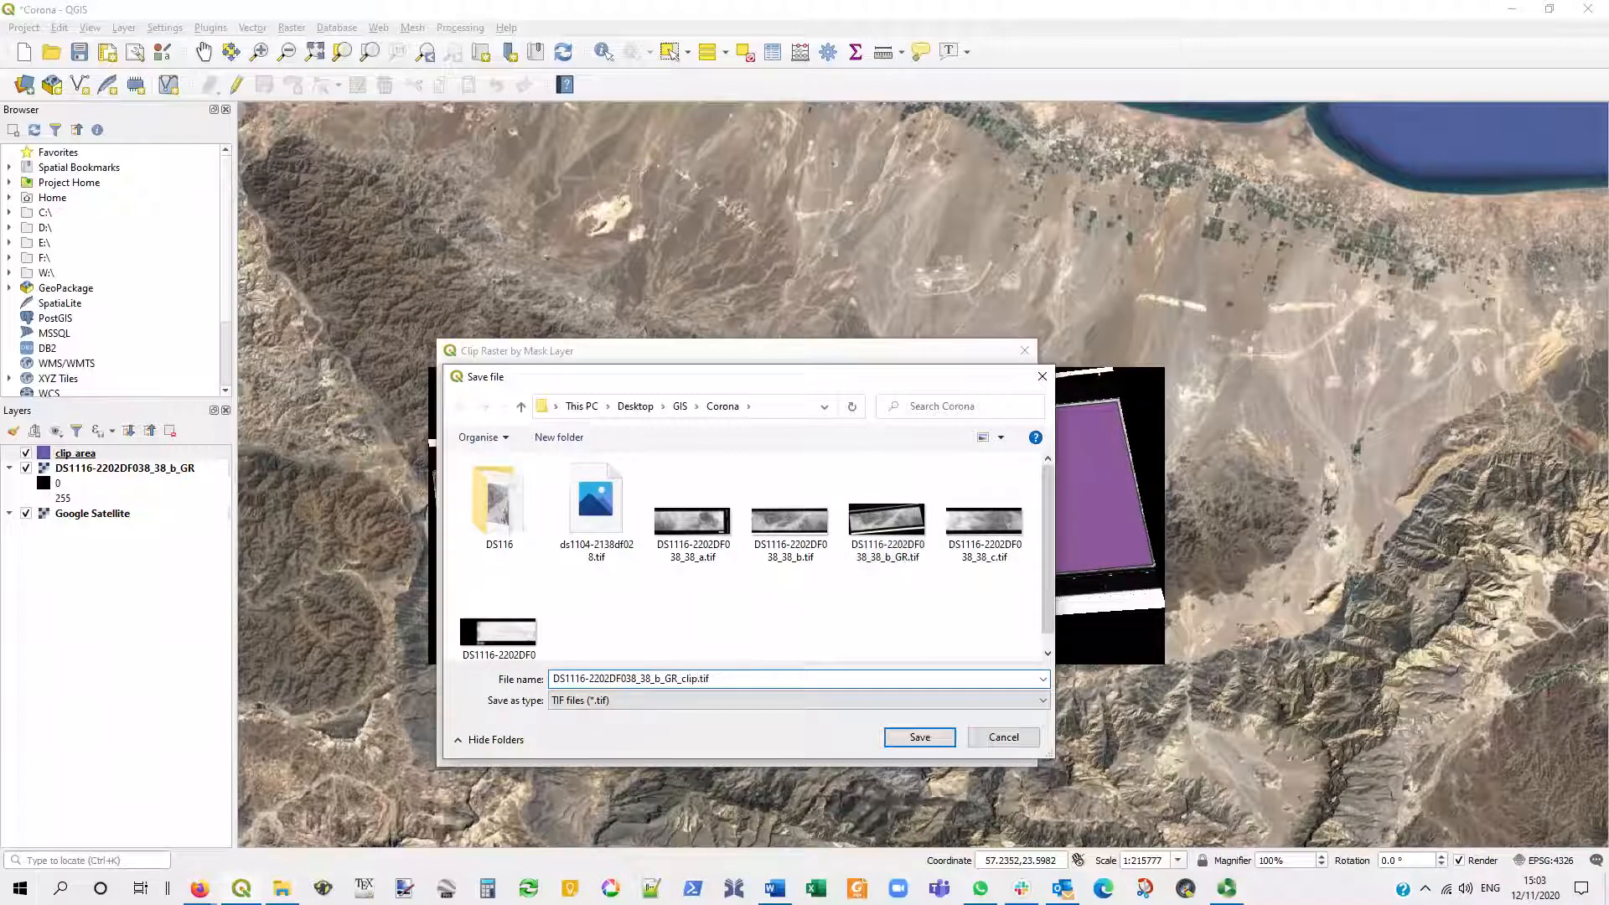
left_click(919, 738)
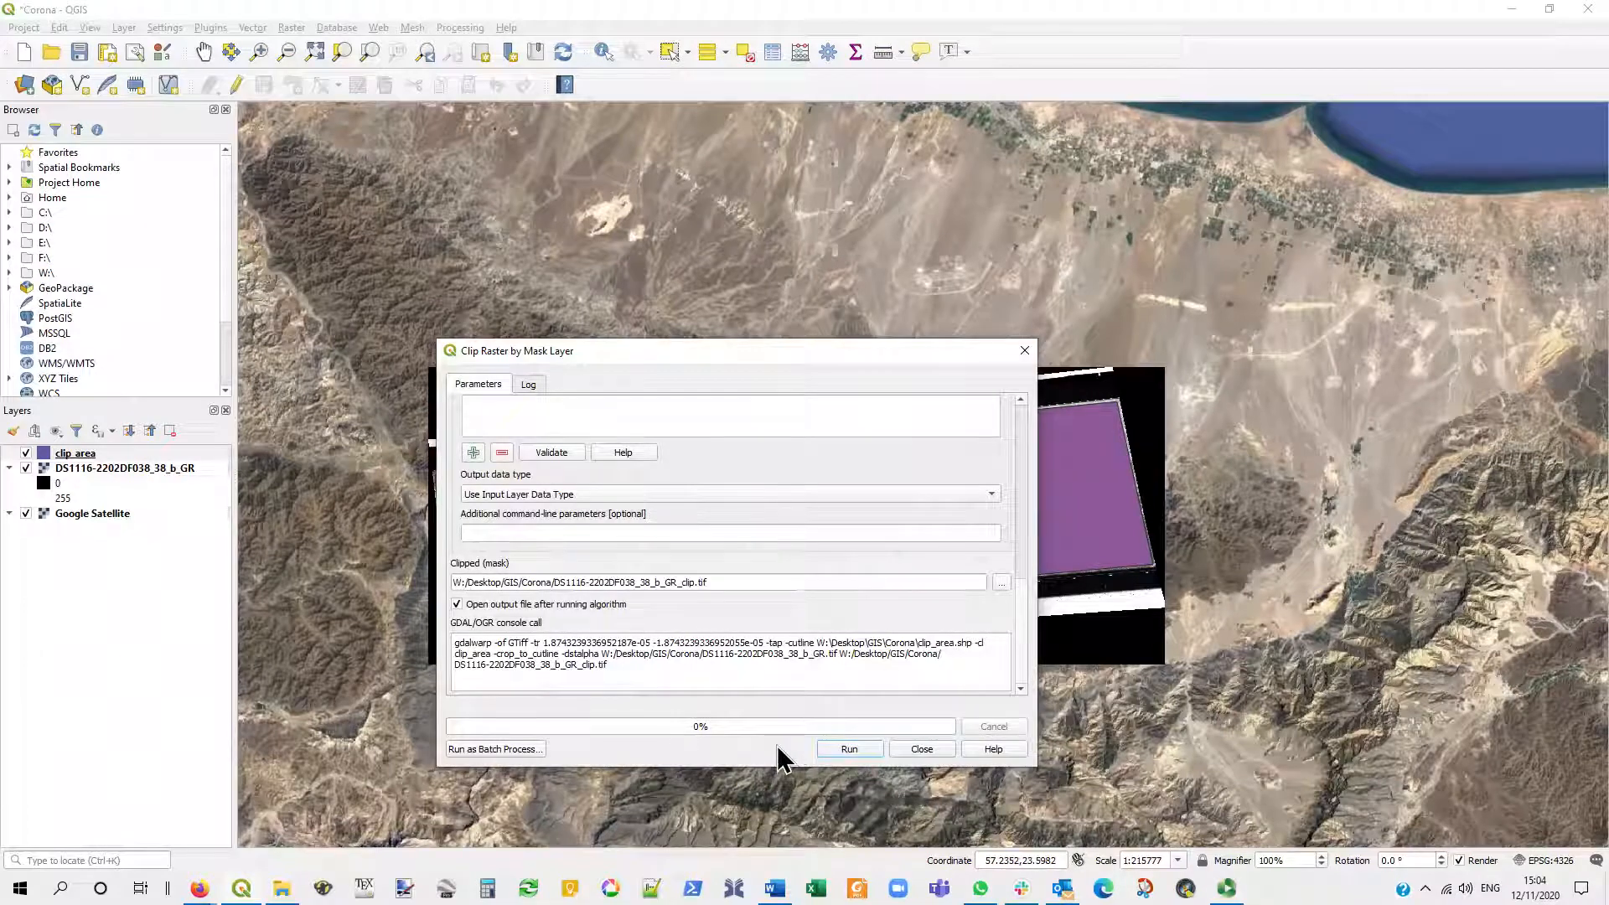
- Run the raster clip, then hide the clip_area layer and the unclipped DS1116-2202DF038_38_b_GR layer
left_click(865, 752)
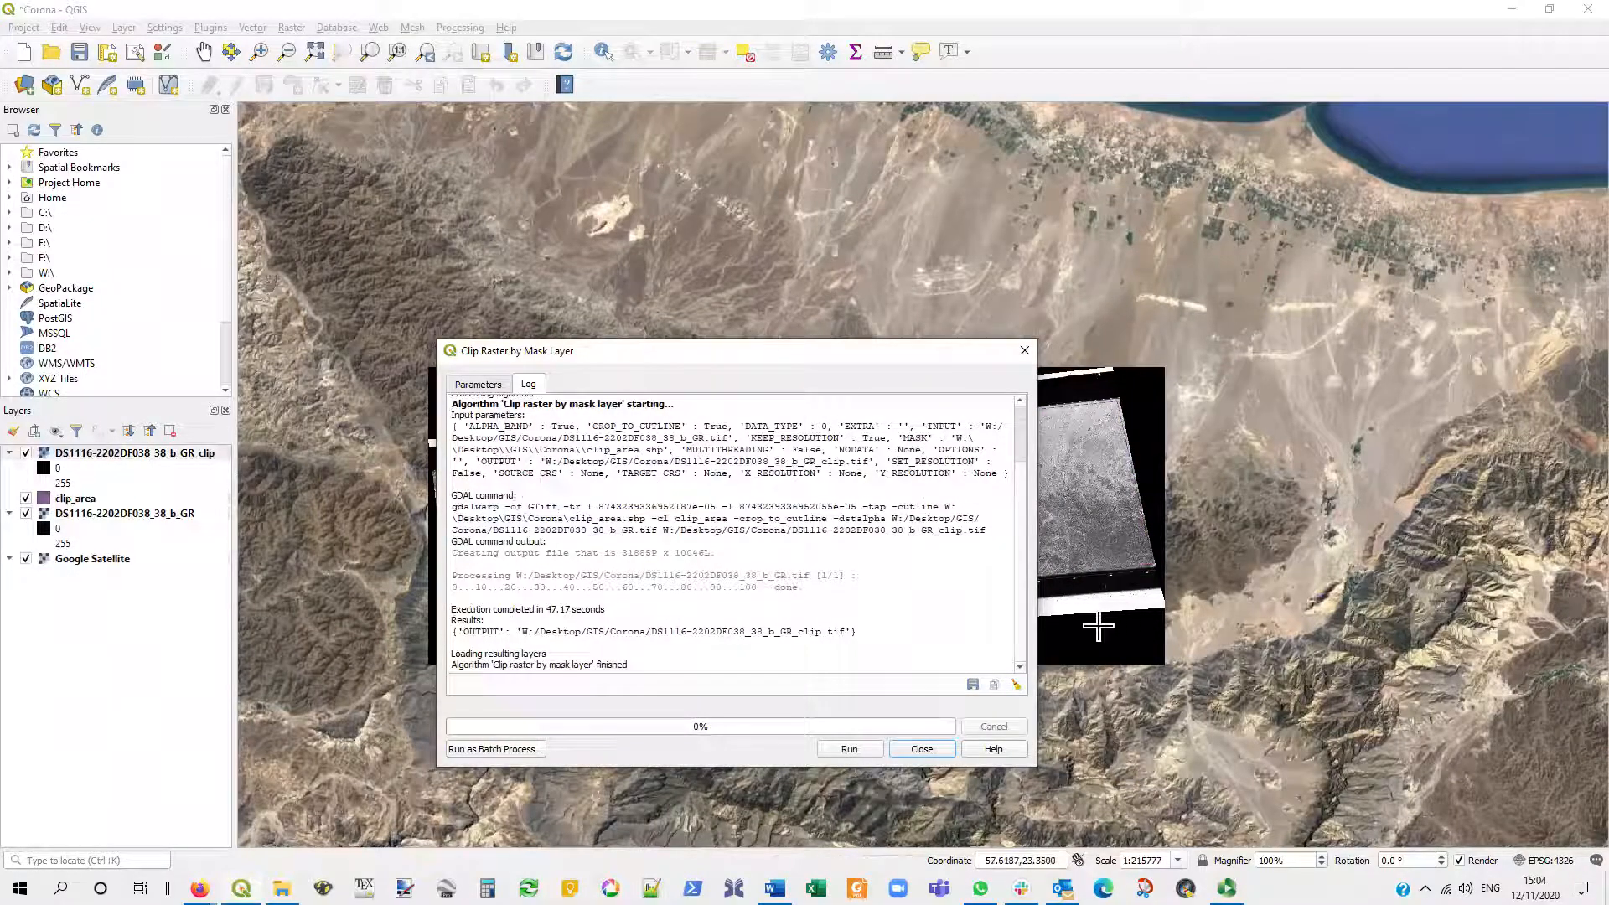
left_click(921, 749)
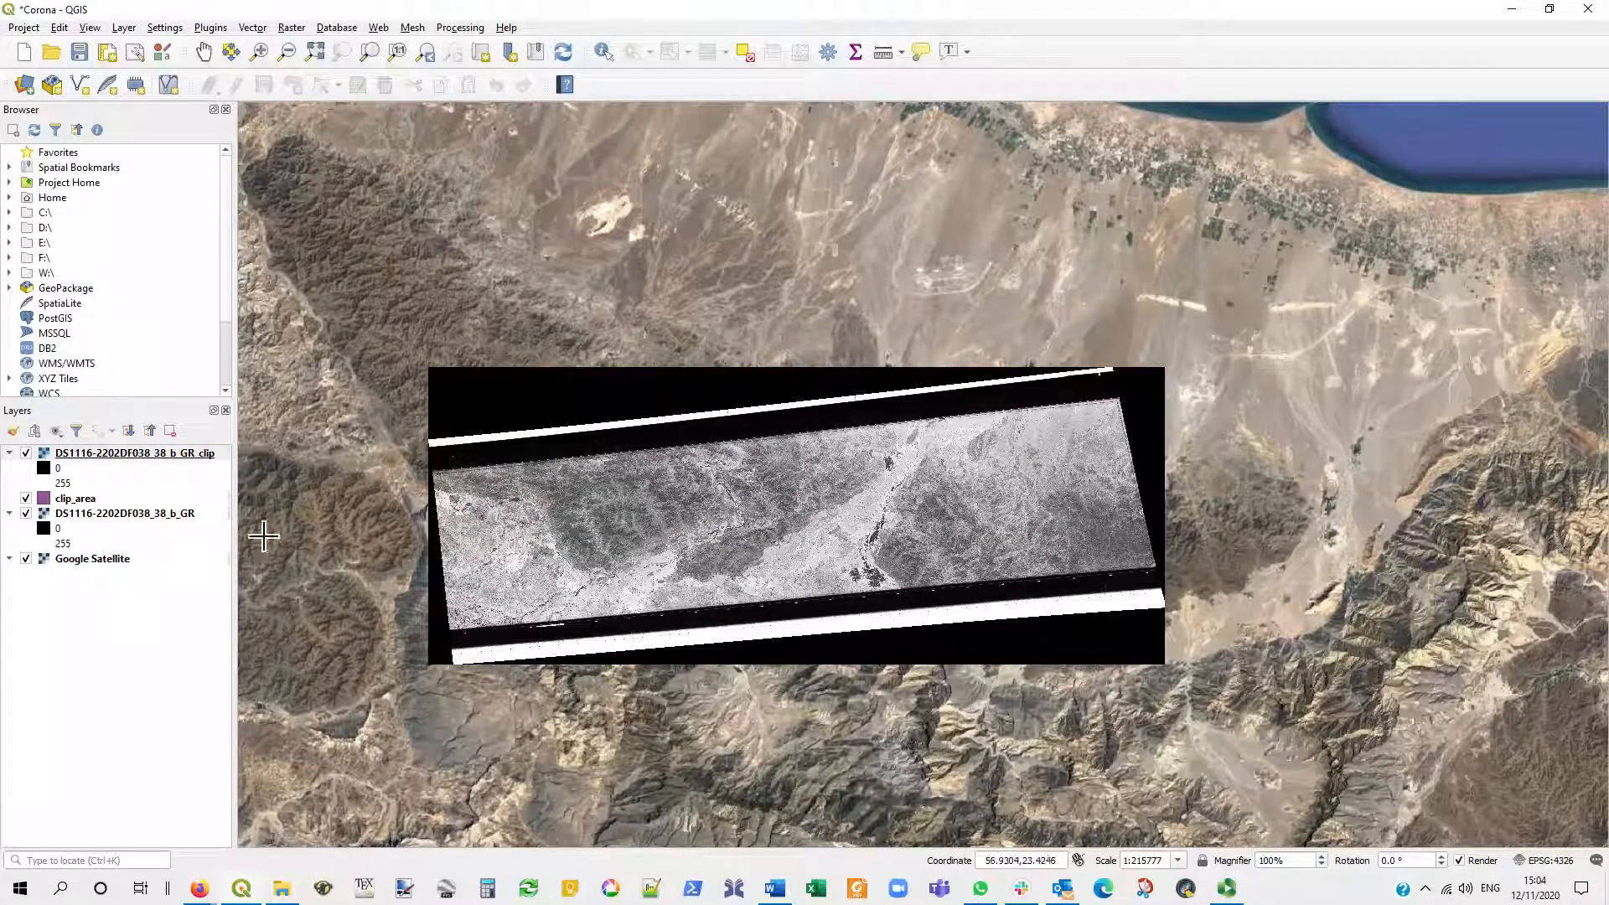
left_click(26, 498)
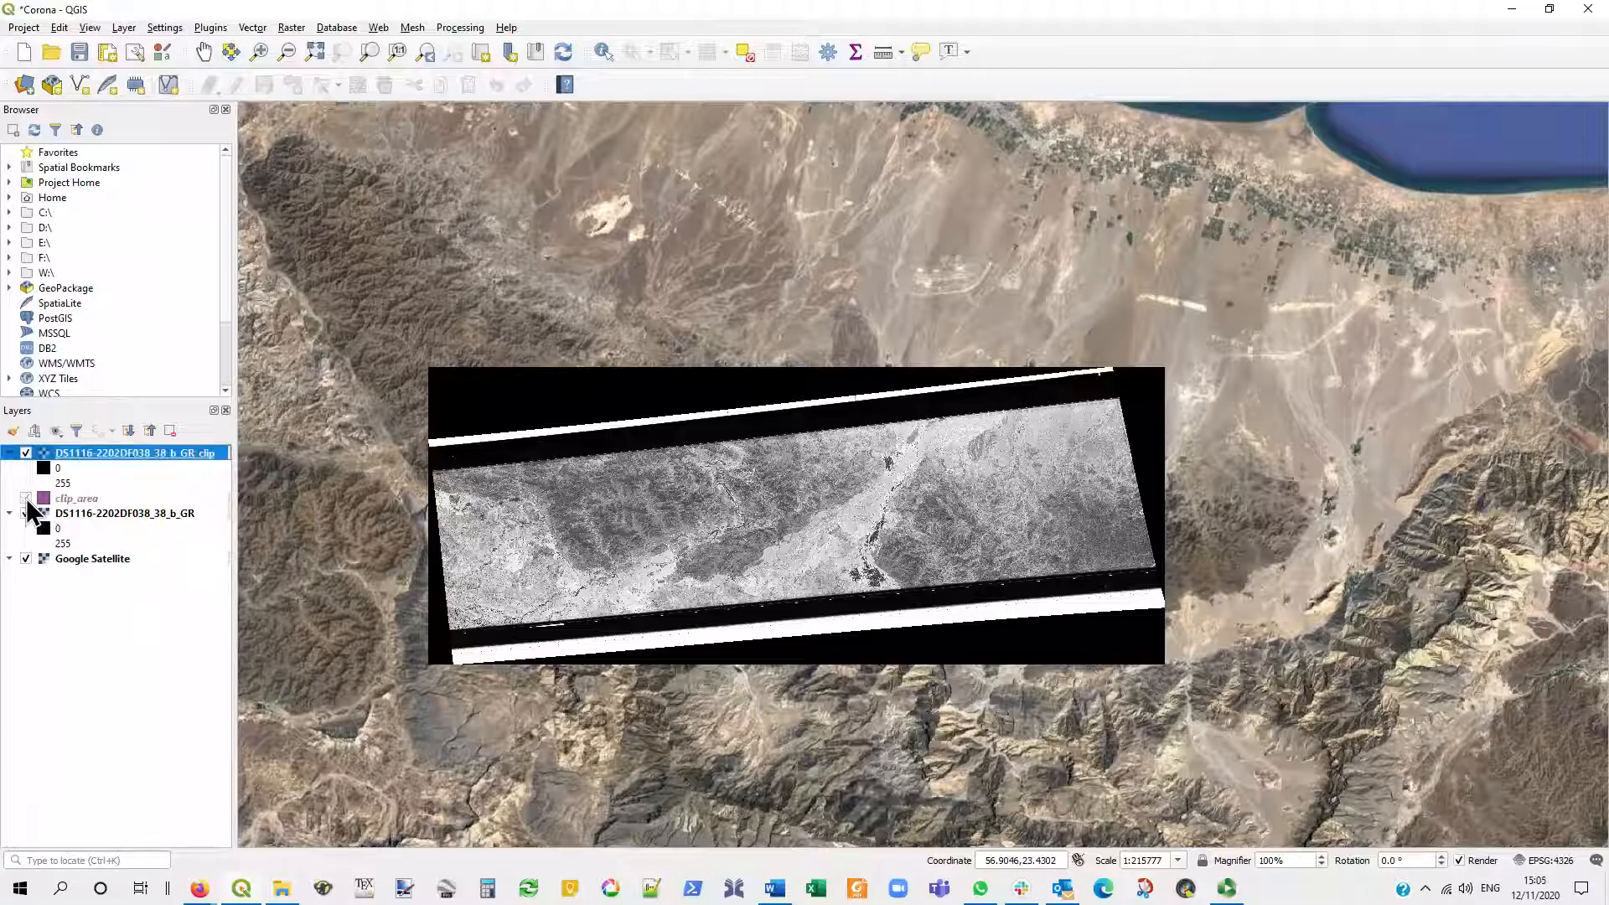
left_click(26, 513)
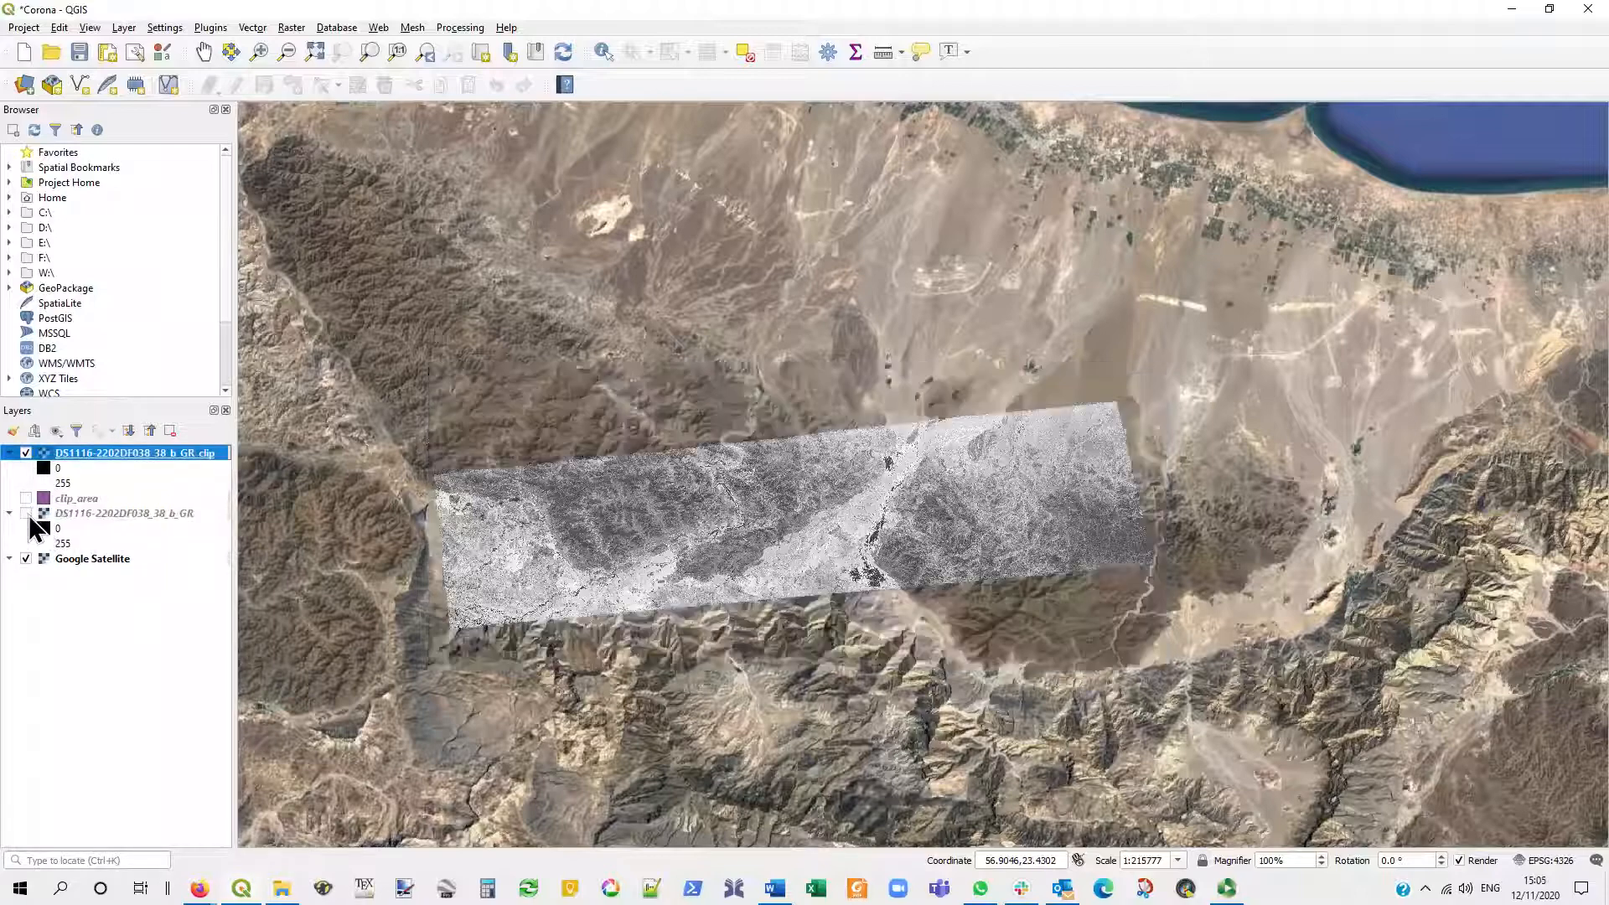
- Examine the clipped Corona image's northern edge and central valley for alignment with the surrounding Google Satellite imagery
scroll(442, 482, "up", 3)
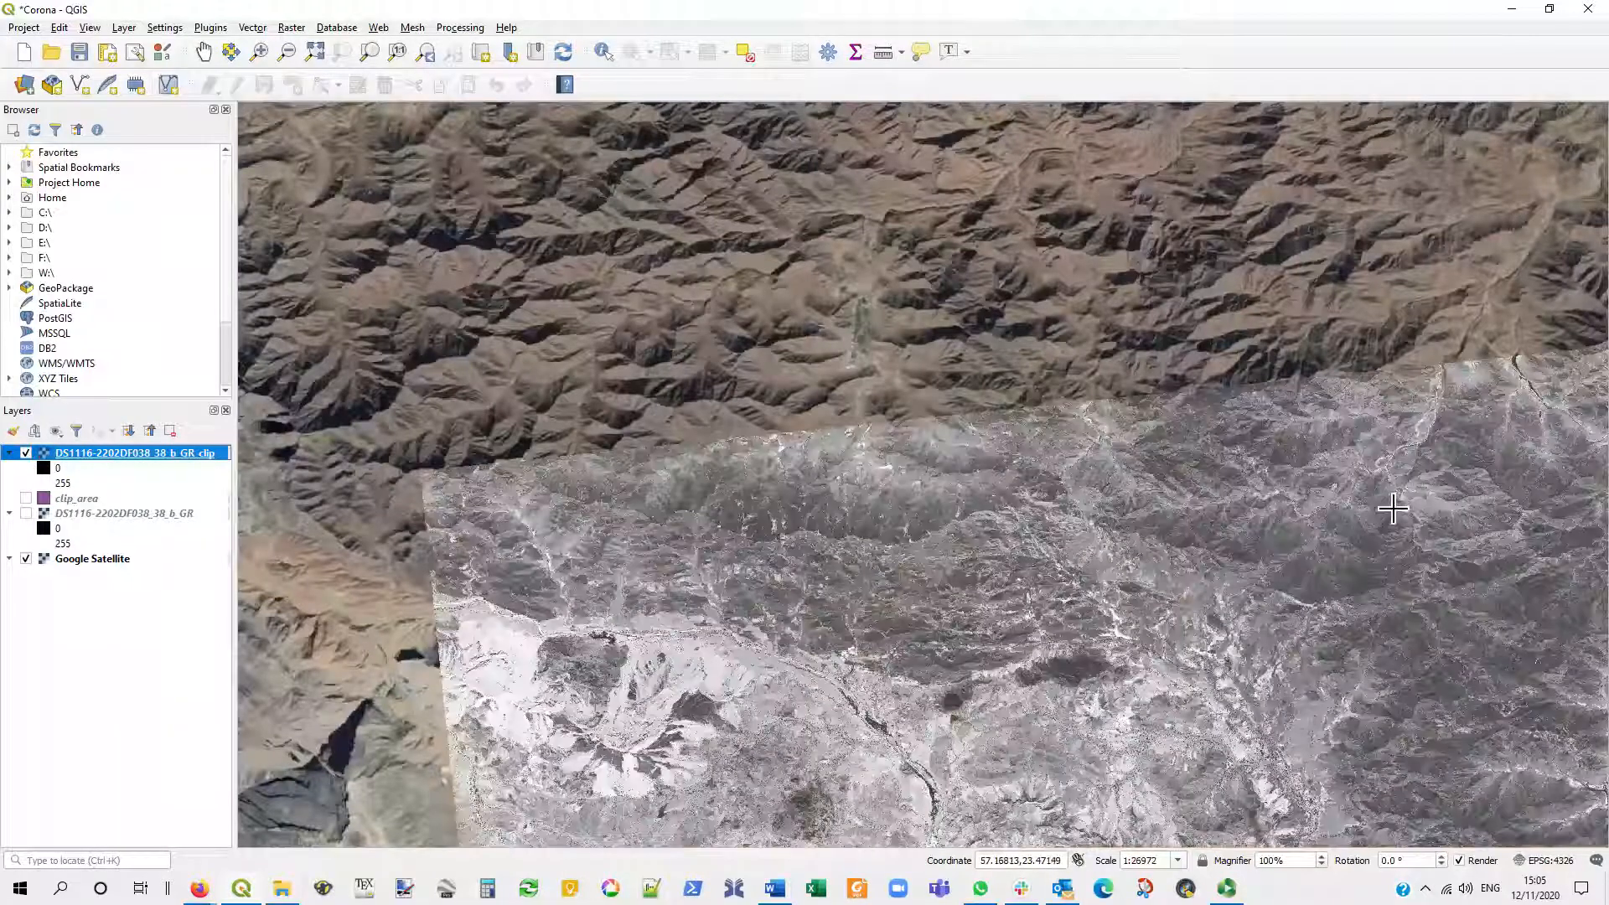
left_click_drag(1393, 508, 694, 552)
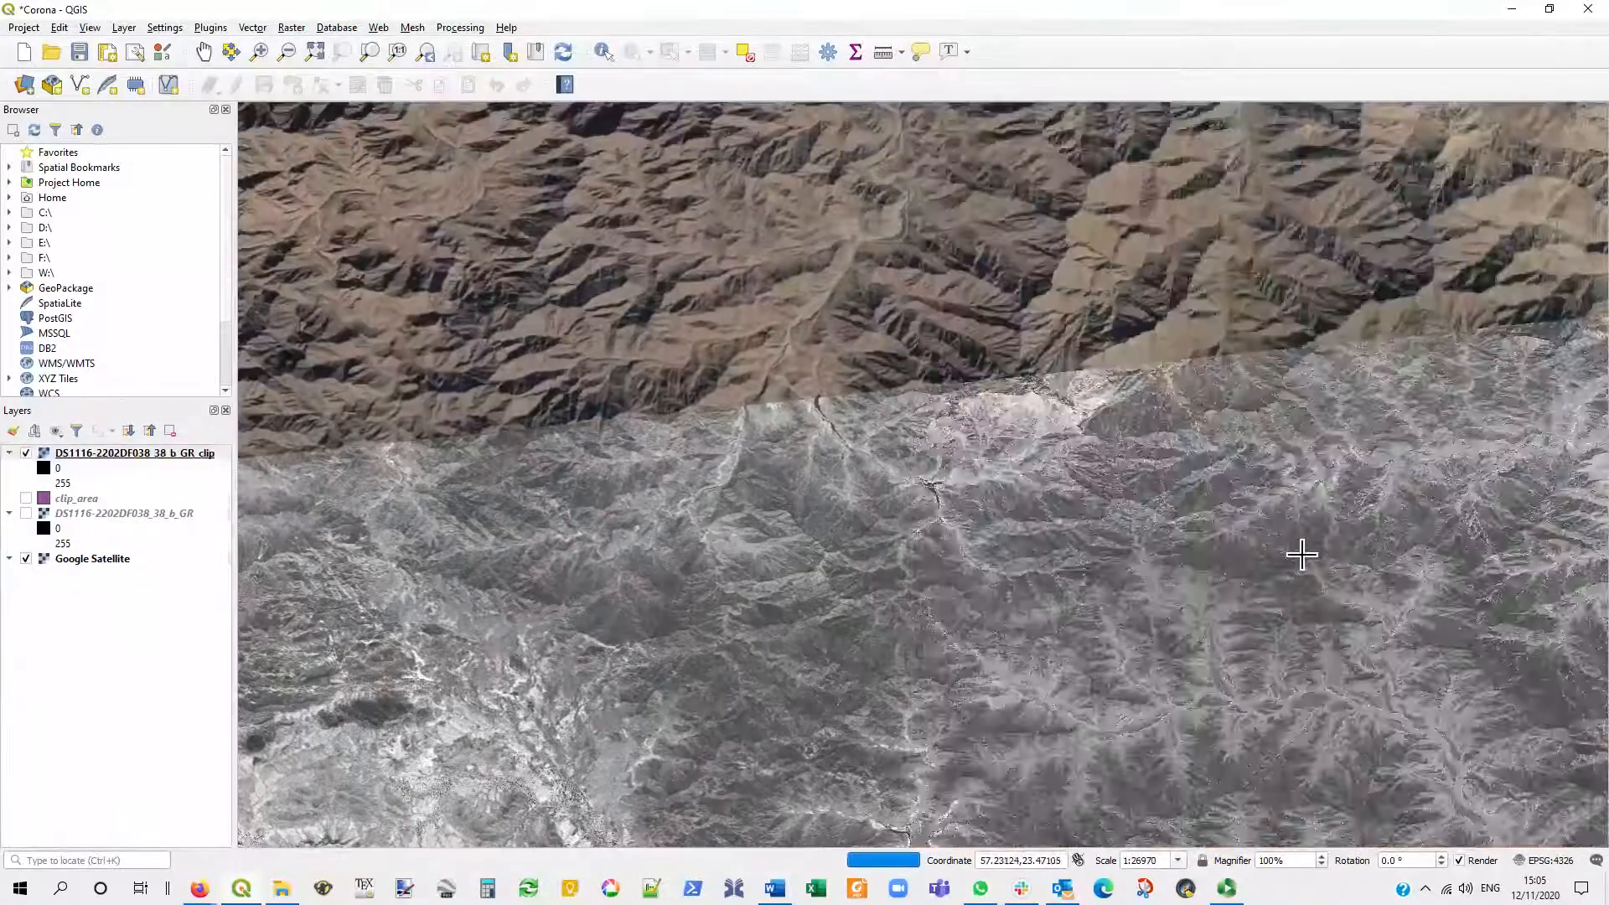
left_click_drag(1295, 545, 618, 546)
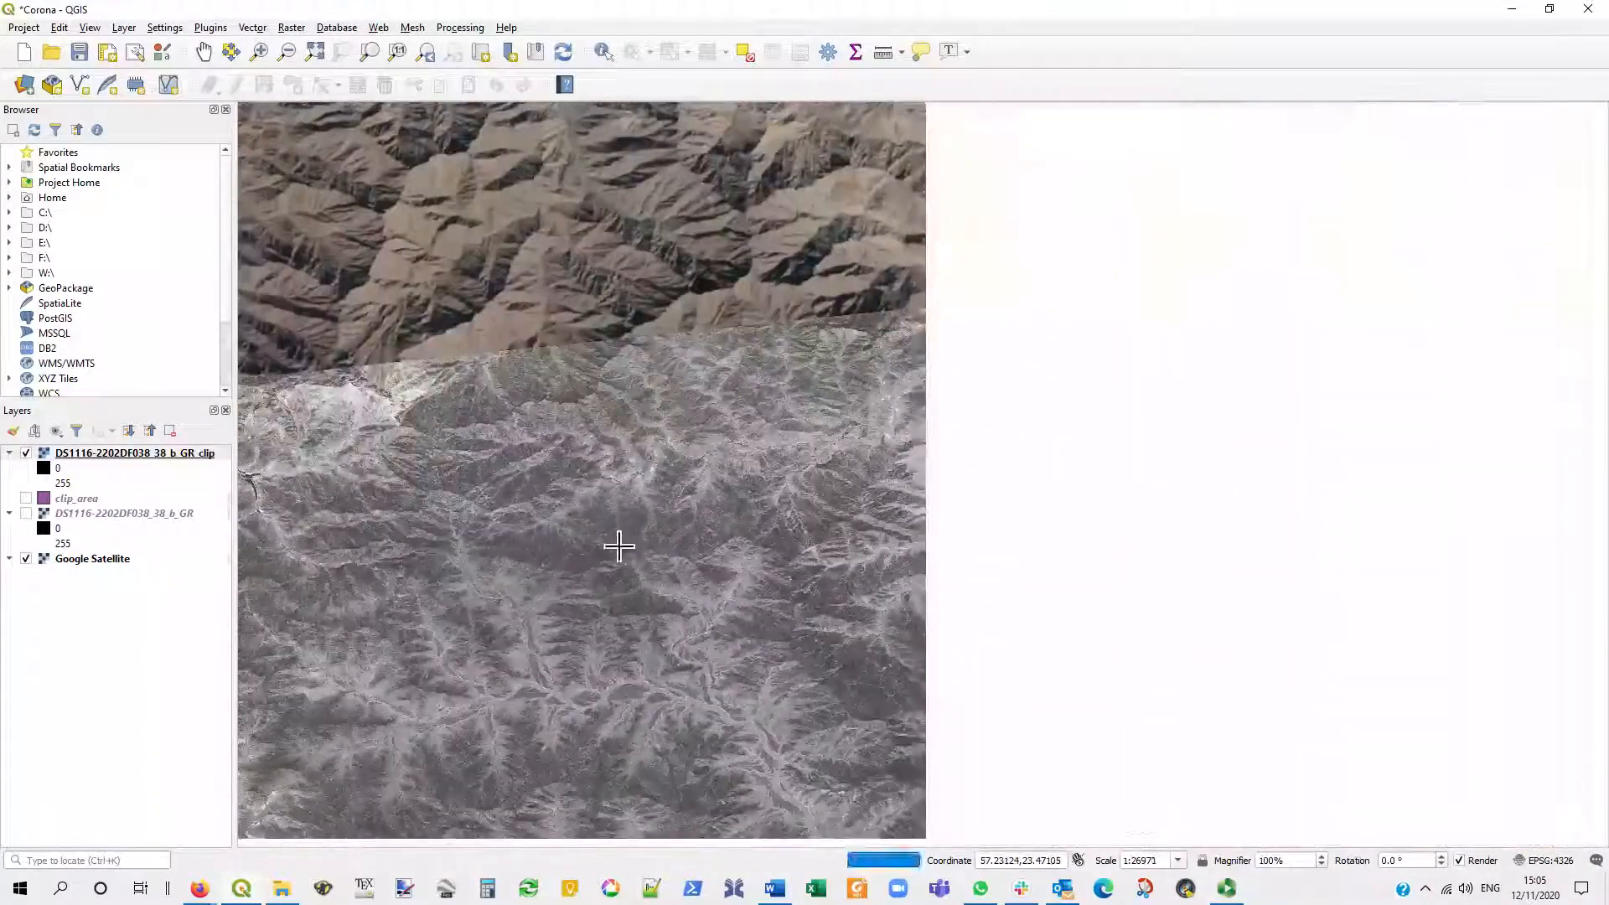
left_click_drag(1424, 540, 872, 524)
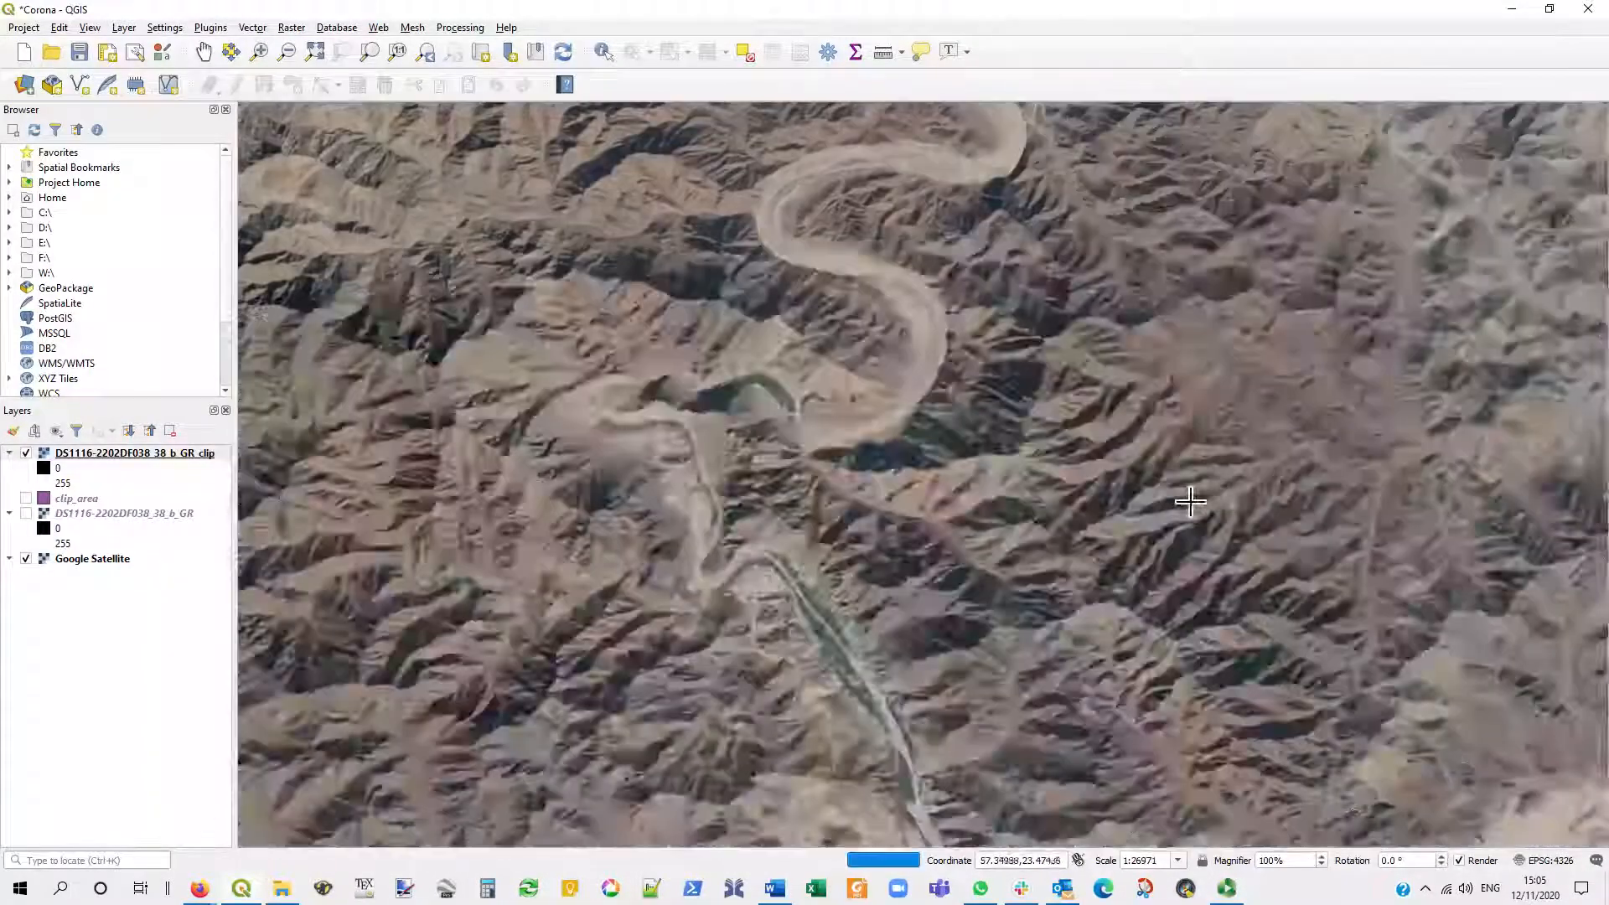
left_click_drag(1125, 529, 868, 518)
scroll(839, 606, "down", 2)
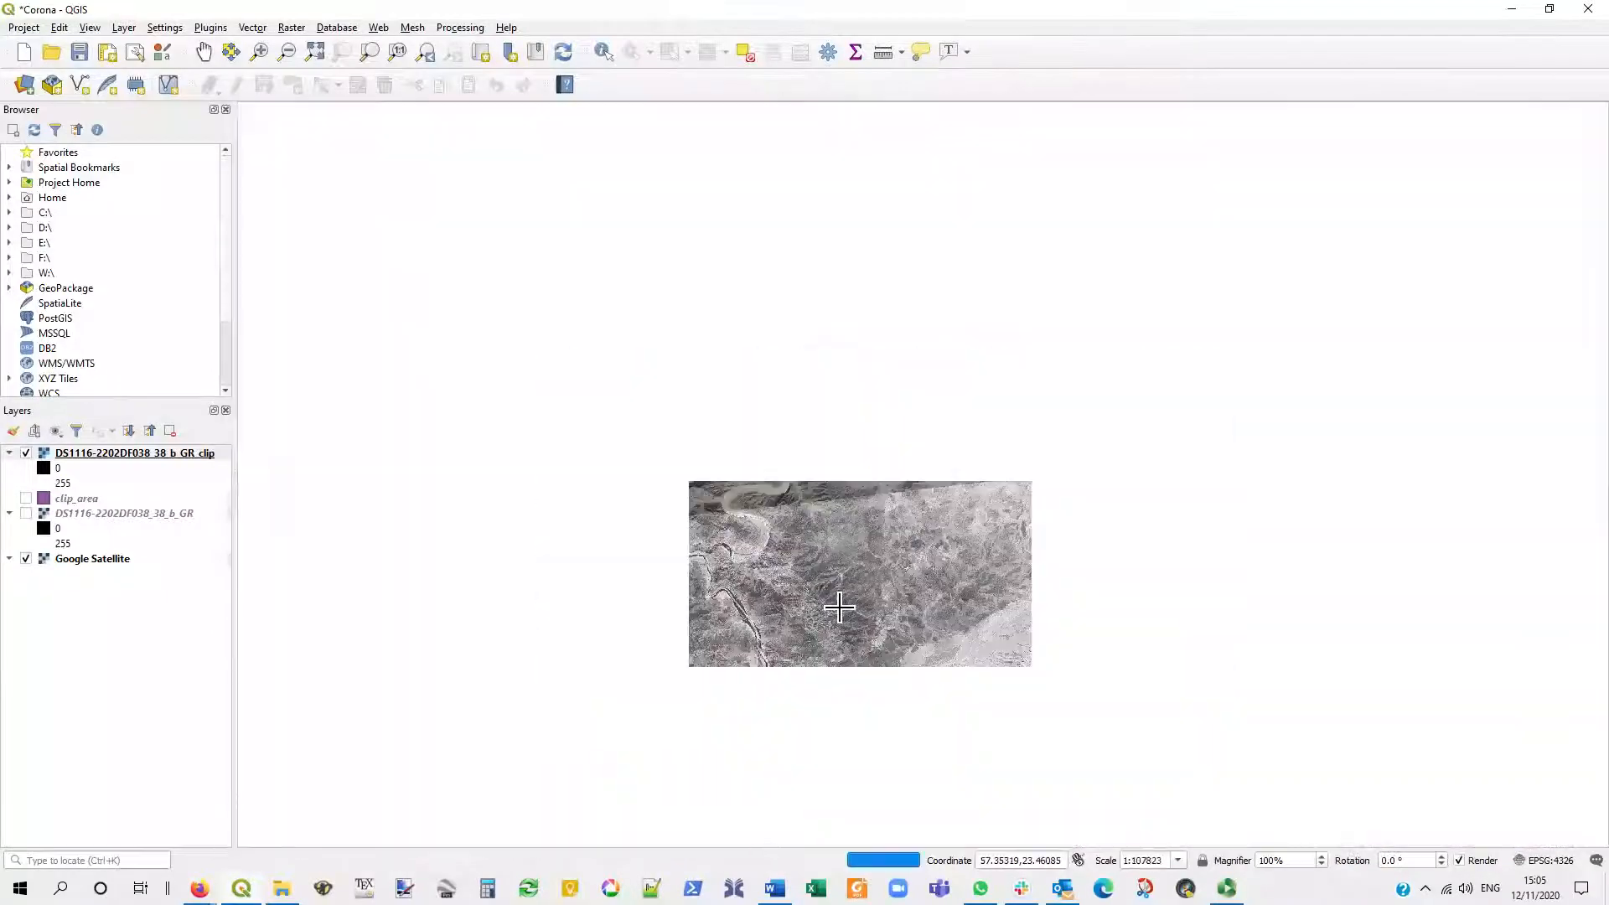
scroll(839, 607, "down", 1)
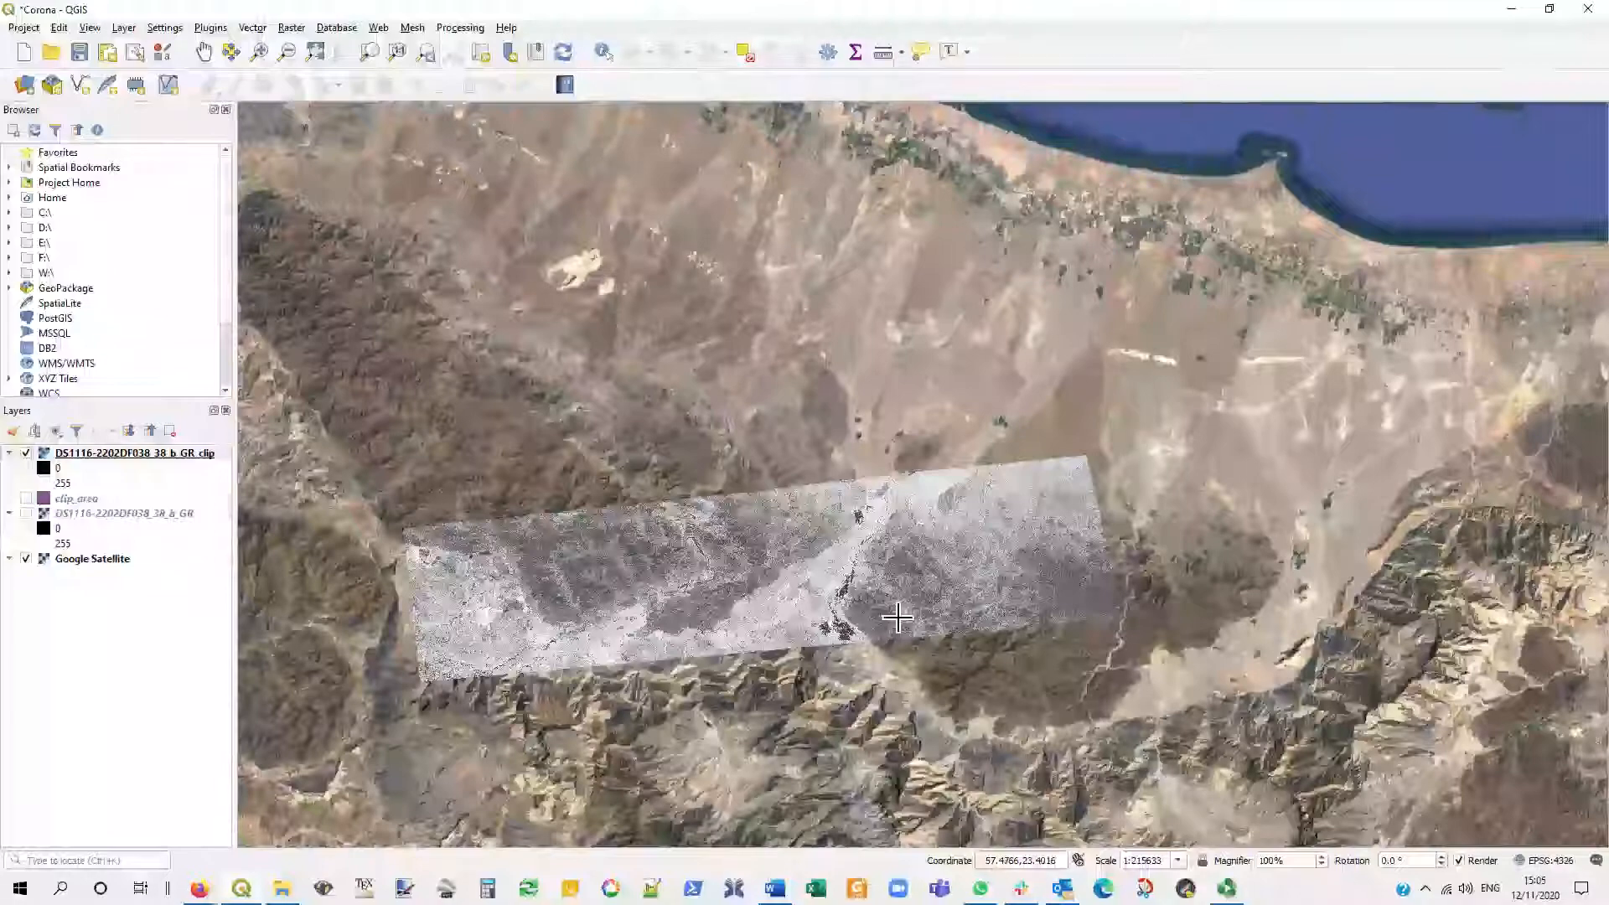
scroll(876, 494, "up", 3)
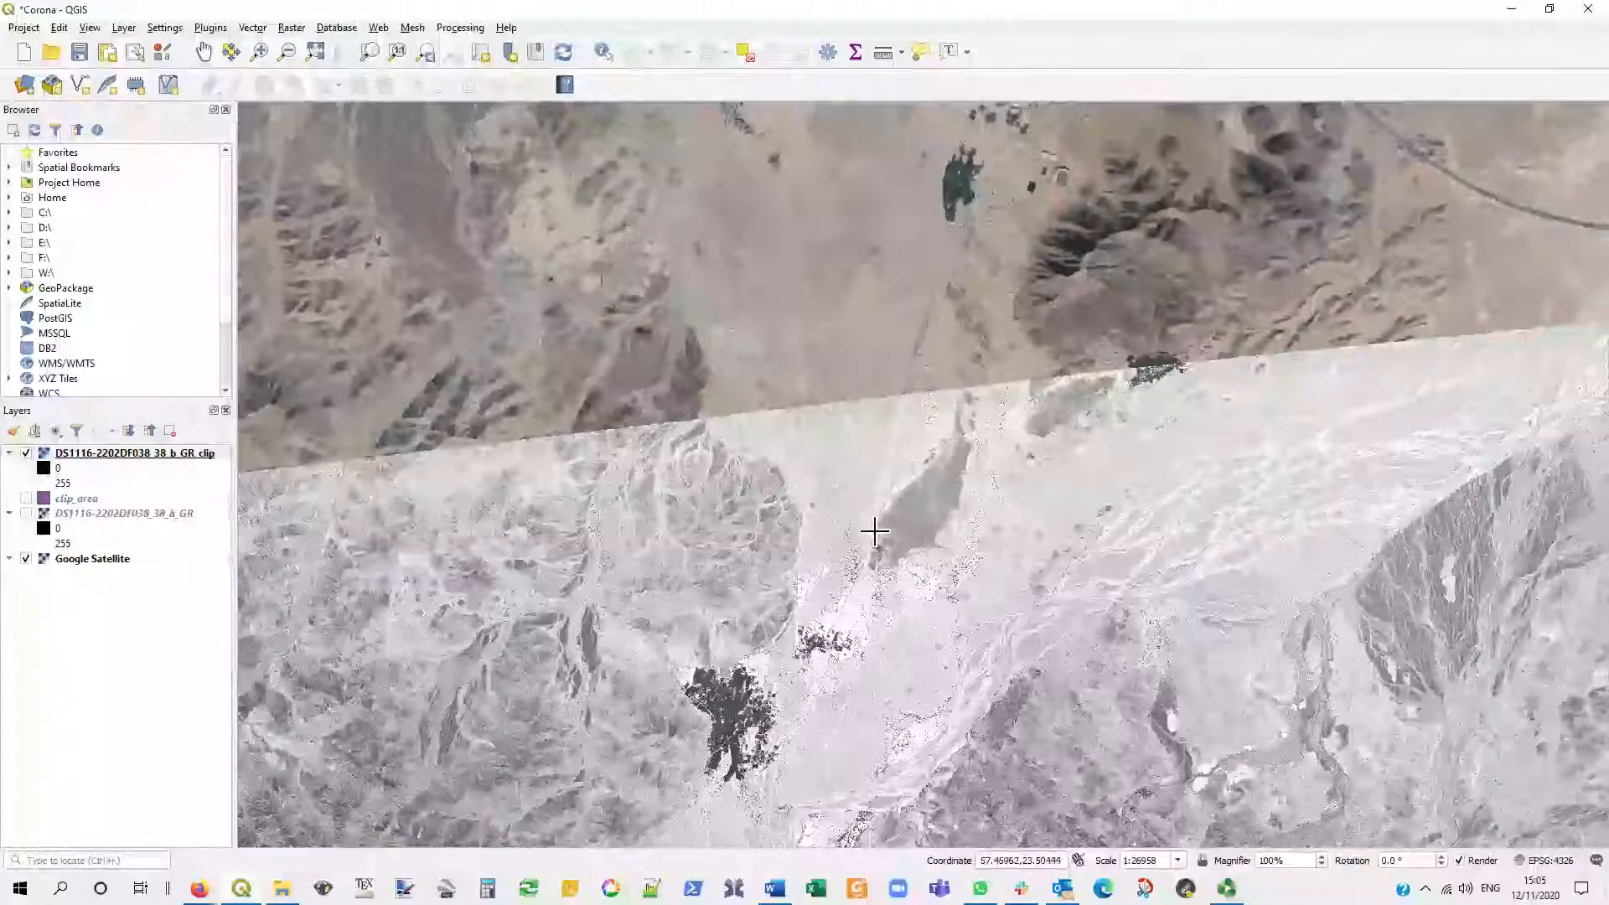
scroll(869, 531, "up", 2)
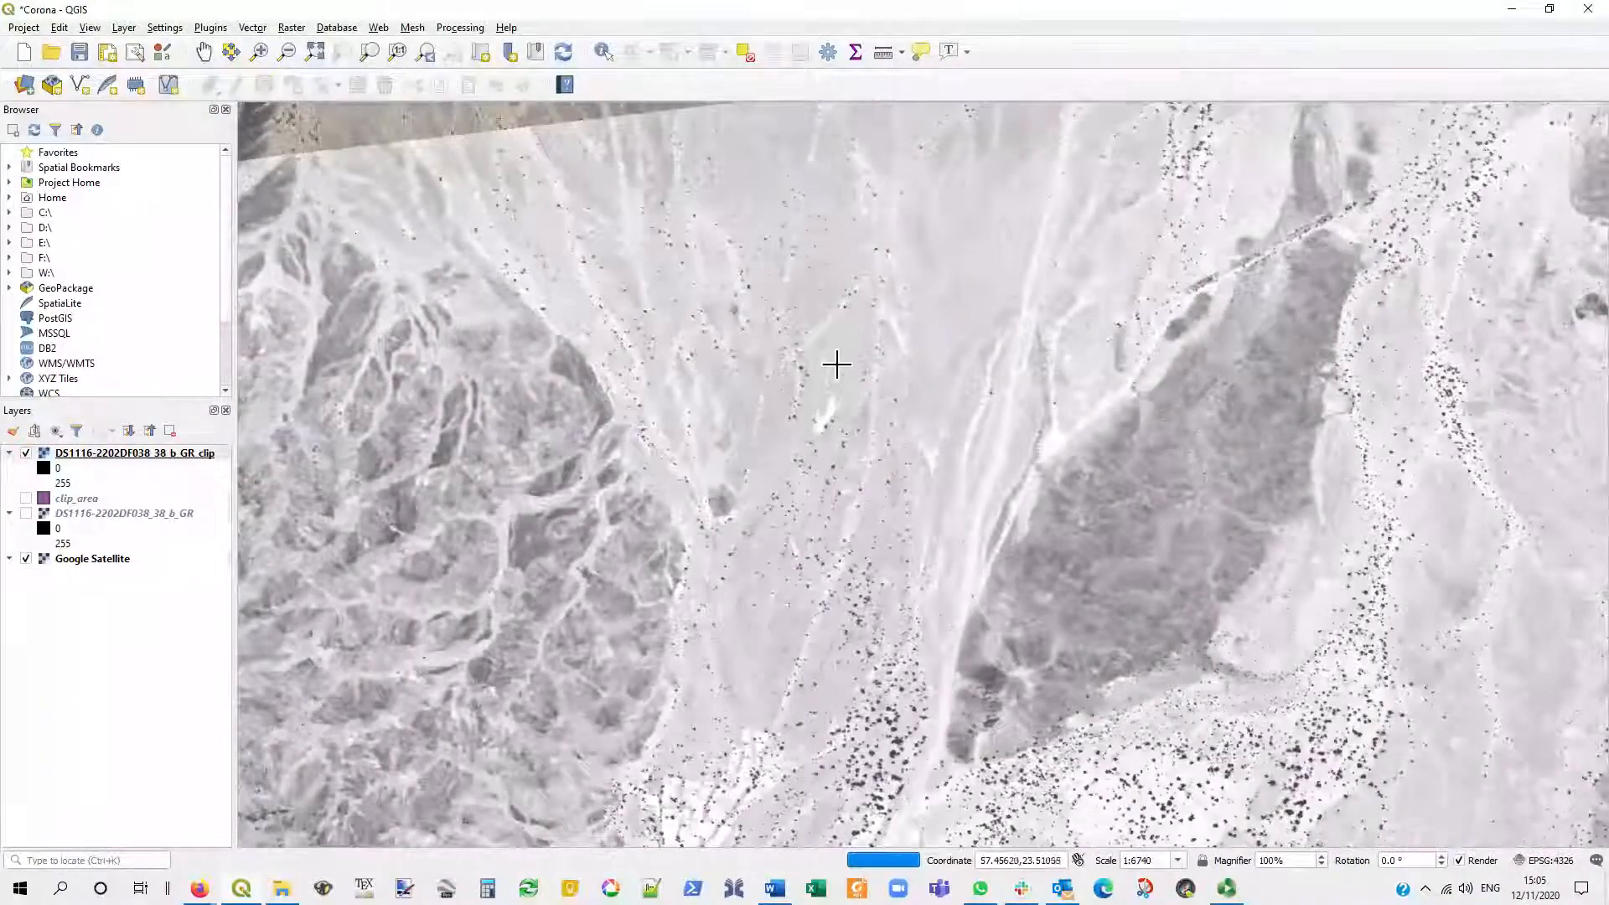
left_click_drag(838, 342, 821, 381)
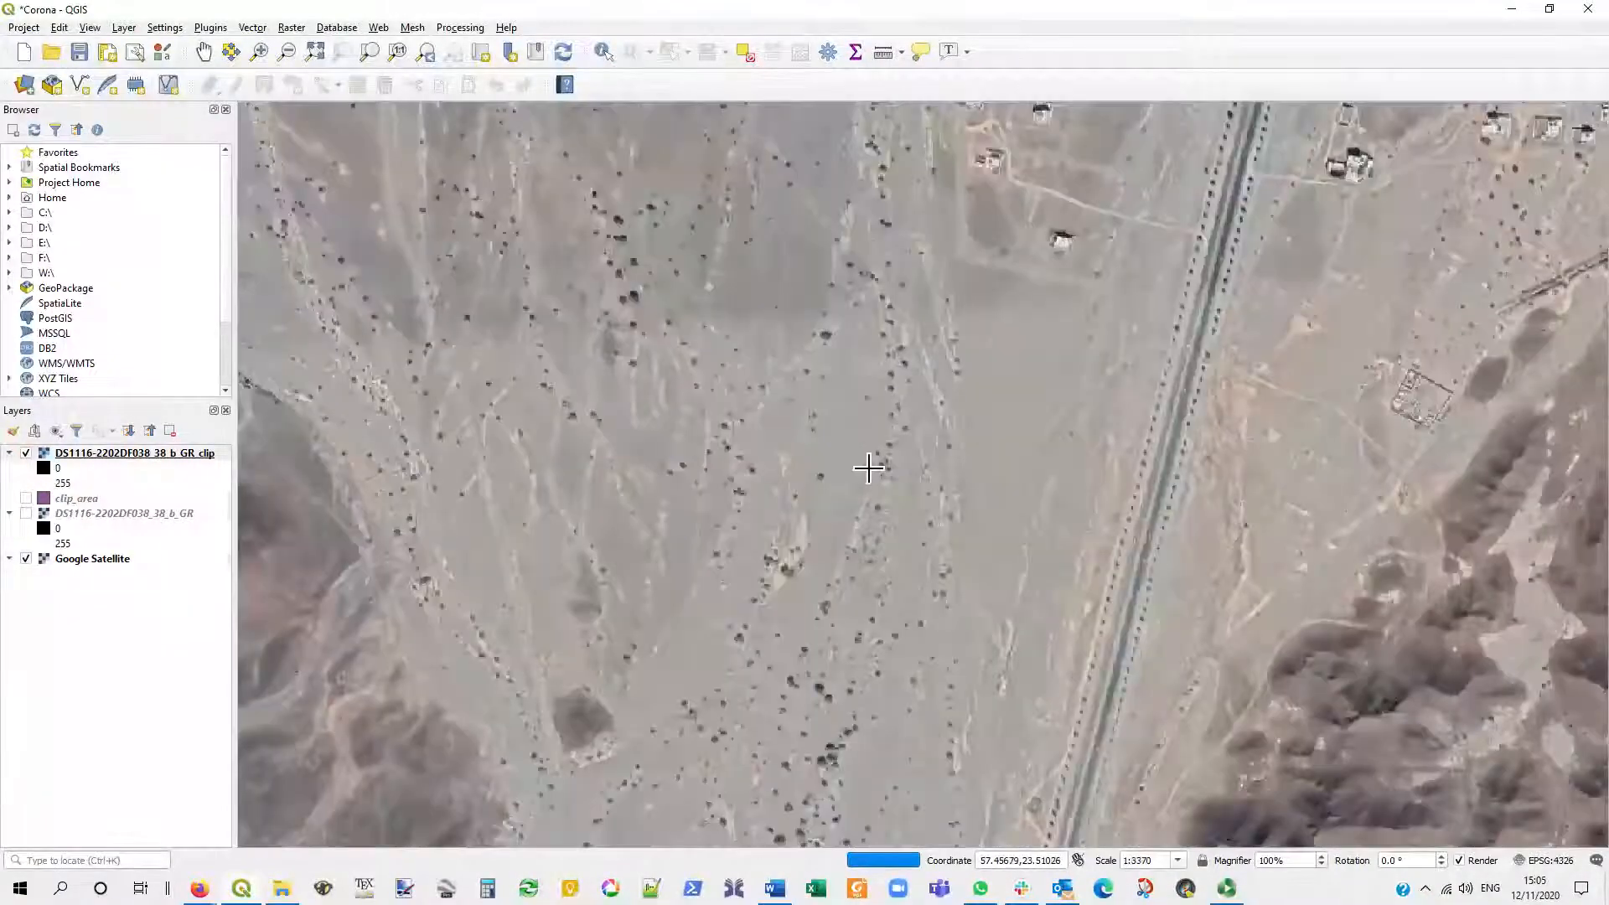